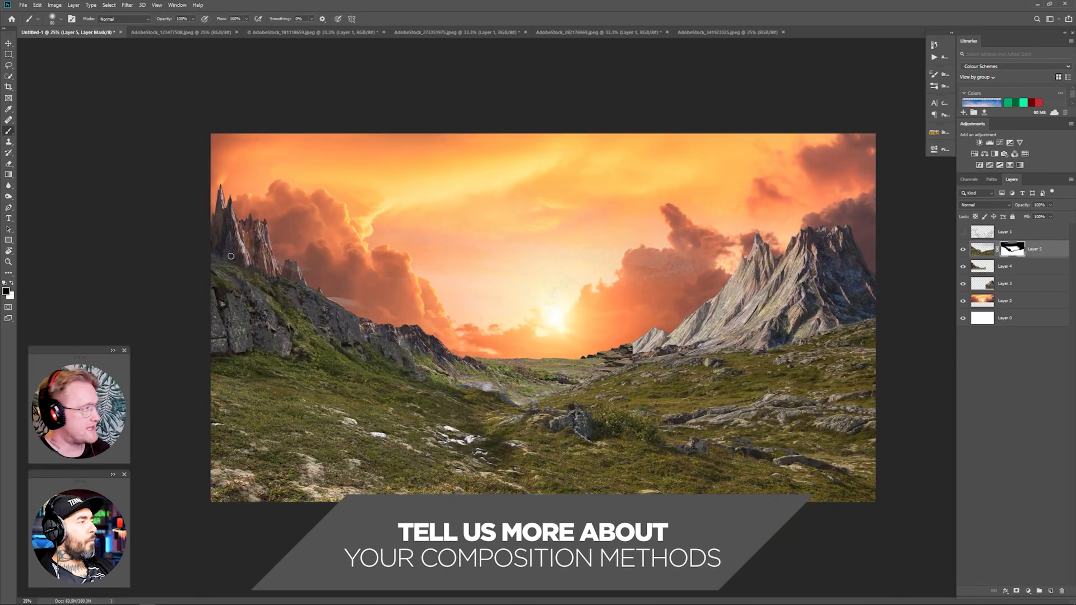
Enlarge the brush for painting on the mask of the grassy foreground layer.
key(bracketright)
key(bracketright)
key(bracketright)
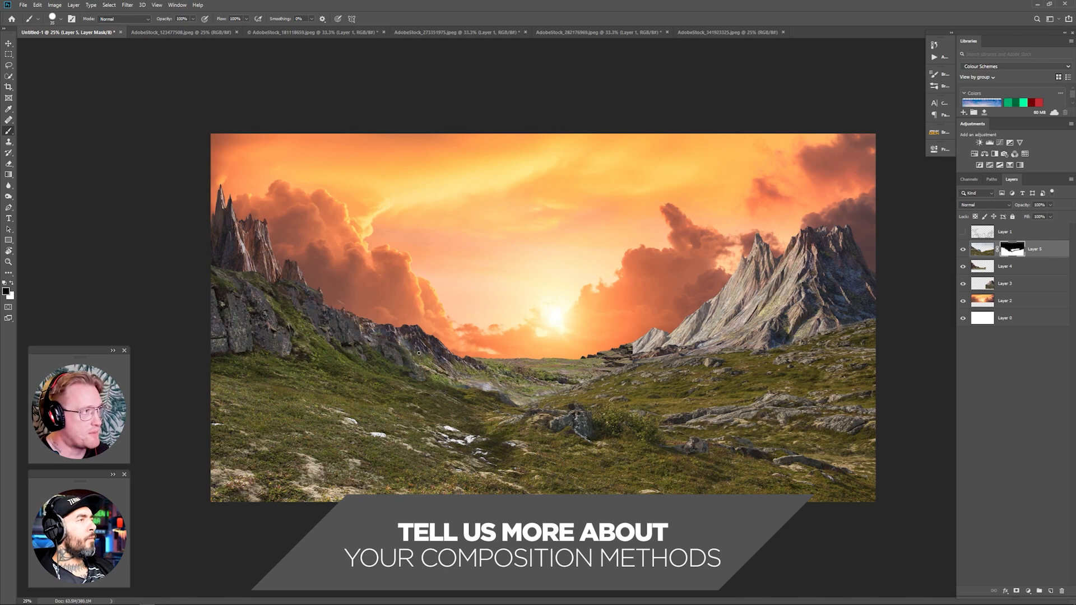
key(bracketright)
key(bracketright)
key(bracketright)
key(bracketright)
Add a Curves adjustment to the sunset sky layer and raise the dark end of its curve.
click(1005, 301)
click(999, 142)
drag(829, 276, 830, 254)
click(938, 150)
Add a Hue/Saturation adjustment that mutes the sunset sky and delete the Curves adjustment.
click(974, 154)
mouse_move(859, 206)
mouse_down()
mouse_move(892, 213)
mouse_move(854, 213)
mouse_up()
click(938, 149)
click(964, 319)
key(Delete)
Move the sunset sky layer slightly to the left.
click(1006, 318)
key(v)
drag(639, 250, 615, 249)
Open a stock grass photo, copy a strip of its grass into the composition and stack it above the terrain layers.
key(ctrl+o)
click(1004, 591)
drag(460, 359, 947, 387)
key(ctrl+j)
mouse_move(600, 387)
mouse_down()
mouse_move(59, 33)
mouse_move(639, 302)
mouse_move(577, 416)
mouse_up()
drag(1007, 300, 1006, 241)
Set the grass patch to Lighten, give it a layer mask and transform it to fit across the foreground.
click(985, 205)
click(971, 268)
click(1016, 591)
key(ctrl+t)
mouse_move(716, 435)
mouse_down()
mouse_move(878, 423)
mouse_move(824, 434)
mouse_up()
key(Return)
Mask the edges of the grass patch with a soft, 14% flow brush so they blend into the ground.
key(b)
click(60, 19)
click(18, 78)
click(246, 19)
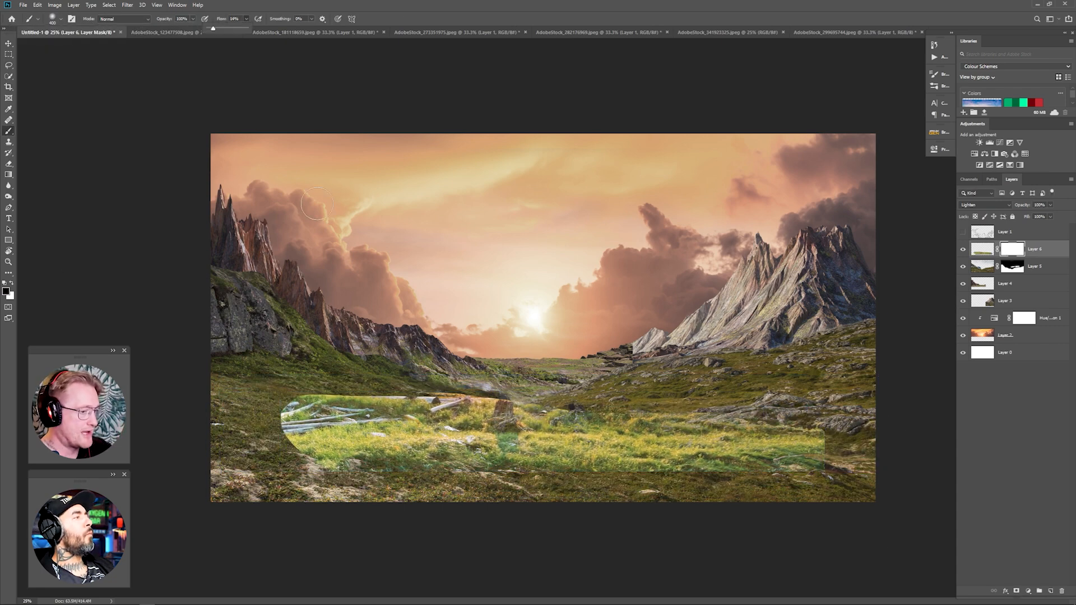
drag(533, 409, 806, 412)
Duplicate the grass patch and scale the copy down to about 24% in the distant valley near the horizon.
key(ctrl+j)
key(ctrl+t)
drag(825, 393, 545, 433)
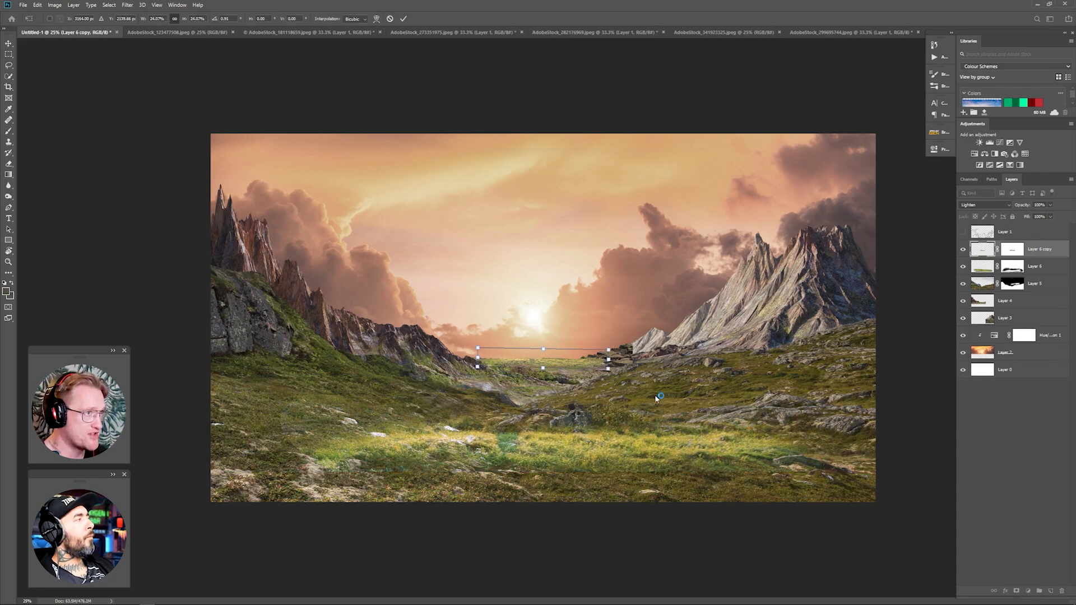
key(Return)
Move the original foreground grass patch slightly to the left.
click(1034, 266)
drag(645, 441, 627, 441)
key(ctrl+t)
key(Escape)
Duplicate the foreground grass patch and warp the copy's lower corner outward over the ground.
key(ctrl+j)
key(ctrl+t)
right_click(540, 479)
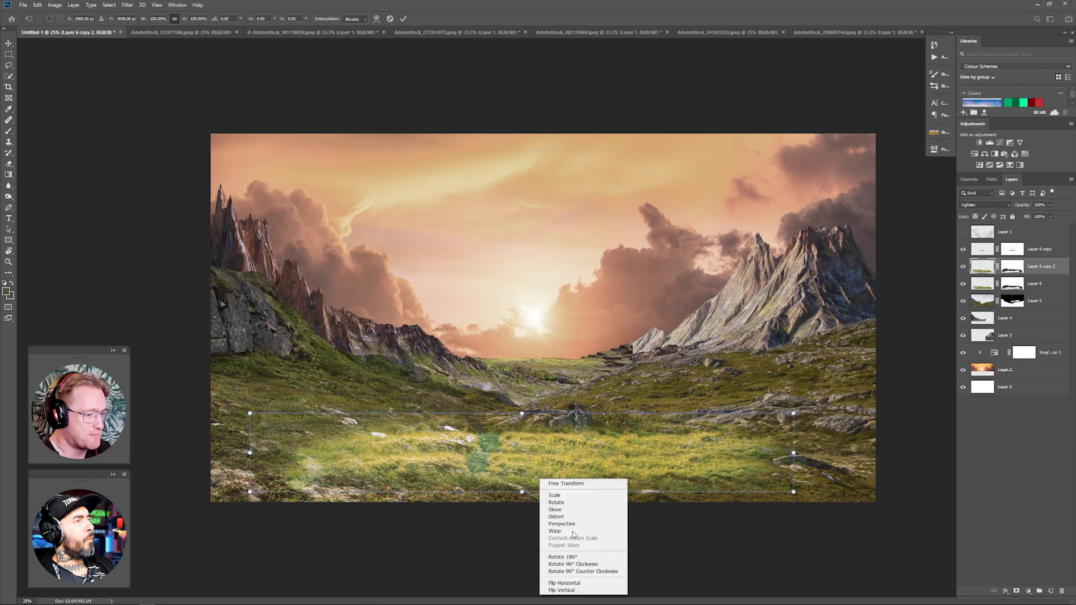
click(555, 530)
drag(794, 492, 840, 502)
key(Return)
Adjust the Blend If sliders in the layer styles of the three grass layers.
double_click(1054, 283)
mouse_move(782, 278)
mouse_down()
mouse_move(827, 280)
mouse_move(813, 278)
mouse_up()
click(961, 131)
double_click(1061, 266)
click(962, 130)
double_click(1061, 249)
click(961, 131)
Add a clipped Curves adjustment to the sunset sky, pulling the midtones down and the highlights up.
click(1031, 370)
click(1000, 142)
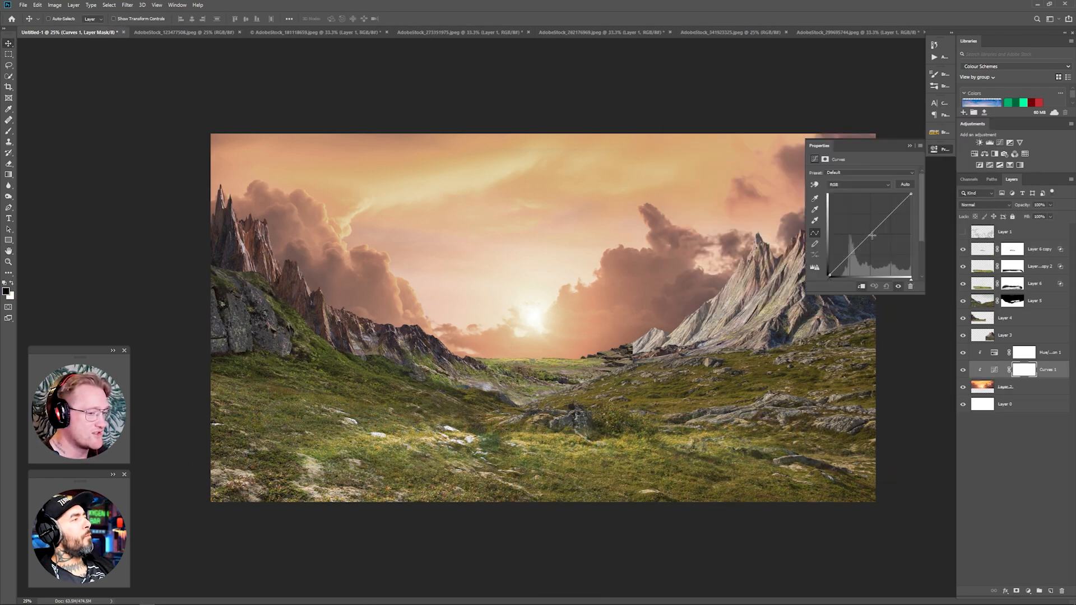
drag(870, 234, 875, 246)
drag(896, 212, 901, 195)
Fine-tune the saturation in the sky's existing Hue/Saturation adjustment.
click(994, 352)
click(910, 146)
double_click(994, 352)
mouse_move(833, 222)
mouse_down()
mouse_move(823, 222)
mouse_move(835, 222)
mouse_up()
click(910, 145)
double_click(994, 352)
click(910, 146)
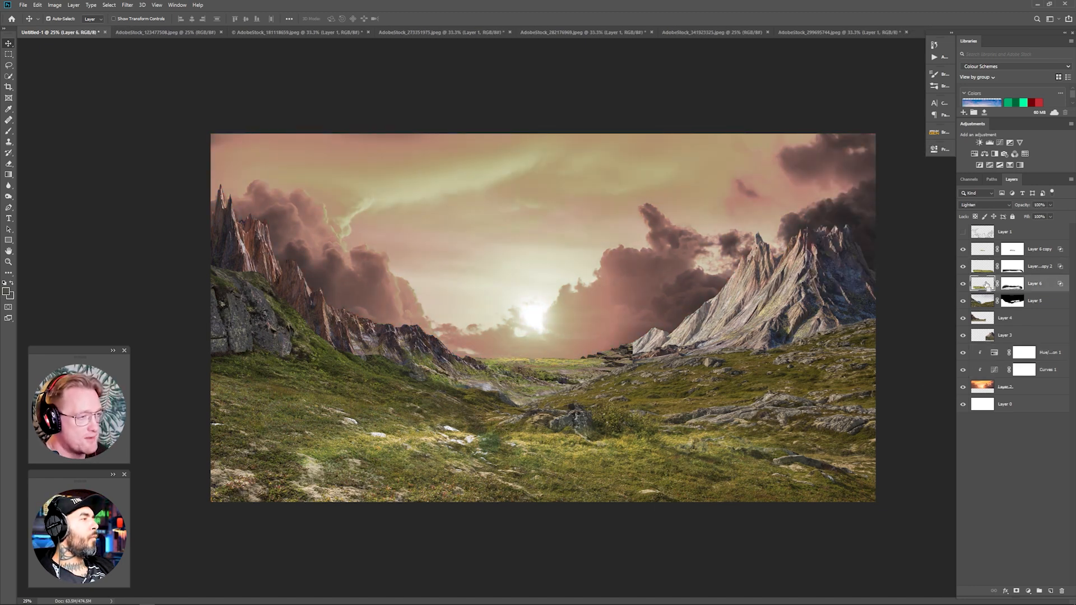
Duplicate the original grass layer and scale the copy down, at 47% opacity.
key(ctrl+j)
key(ctrl+t)
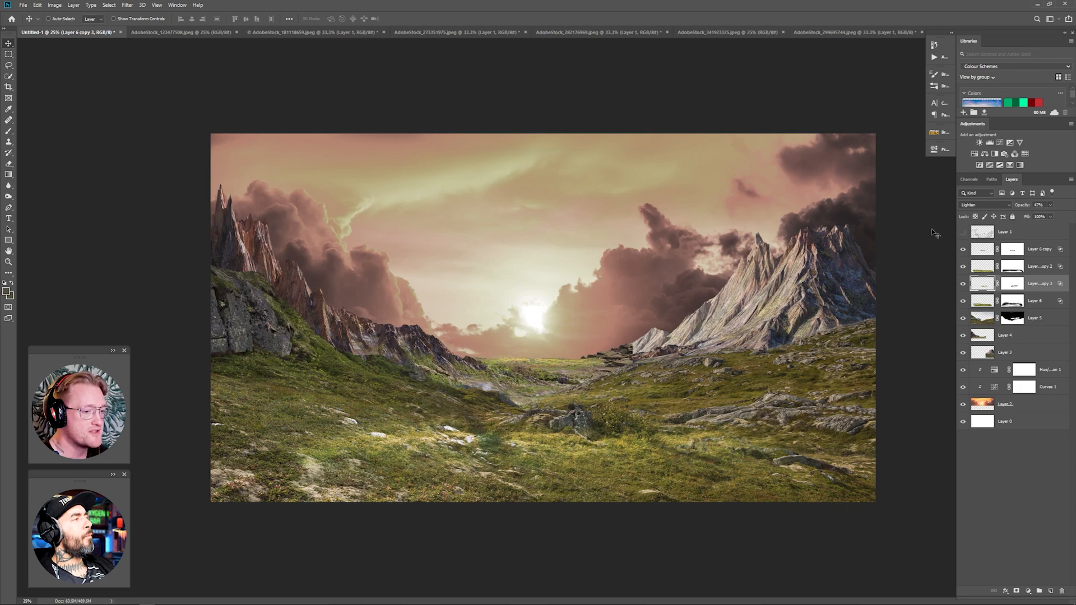
click(1005, 404)
click(999, 143)
click(861, 183)
drag(870, 236, 866, 233)
click(861, 183)
key(ctrl+z)
key(ctrl+z)
key(ctrl+z)
key(ctrl+z)
click(37, 5)
click(1005, 404)
Save the document as The Battle.
key(ctrl+s)
text(The Battle)
key(Return)
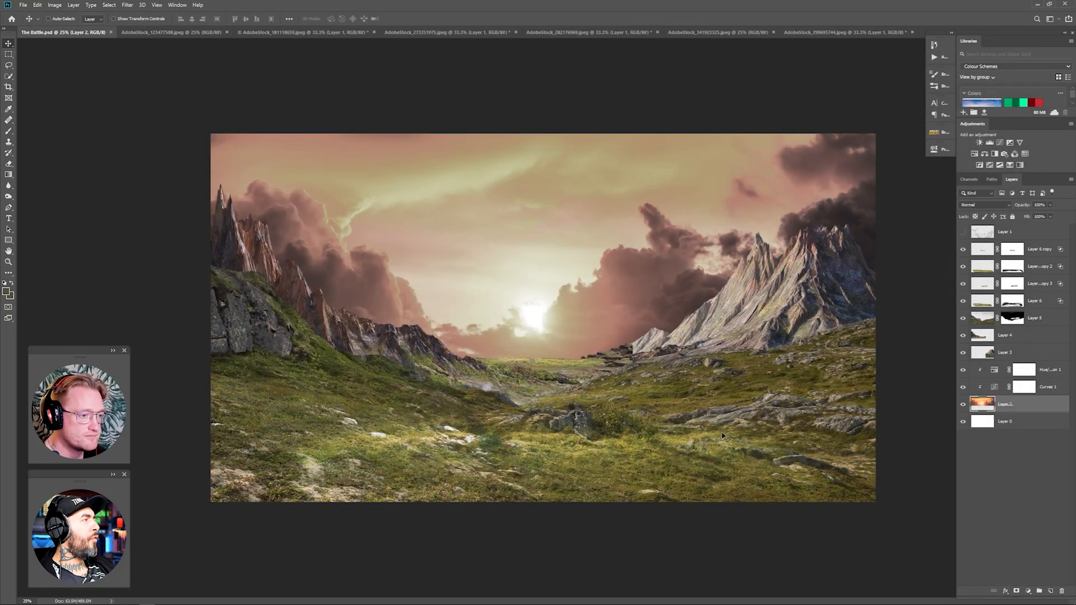
key(ctrl+t)
drag(146, 370, 956, 109)
drag(617, 199, 600, 218)
key(Return)
key(ctrl+z)
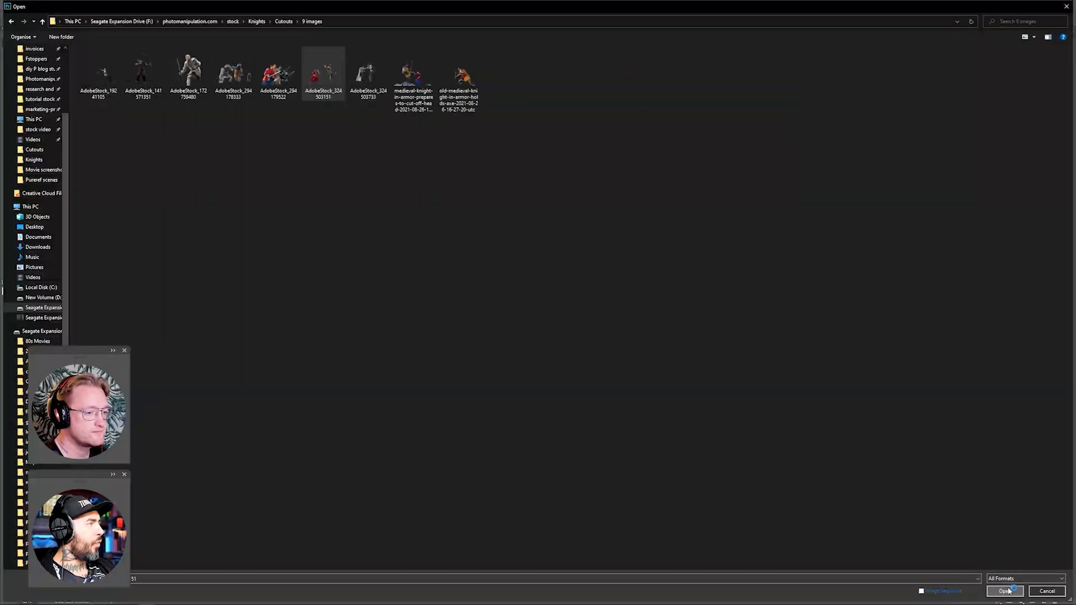
Open the AdobeStock_324503151 knight cutout, and shift the axe-wielding fighter left in the battle composition.
click(1005, 590)
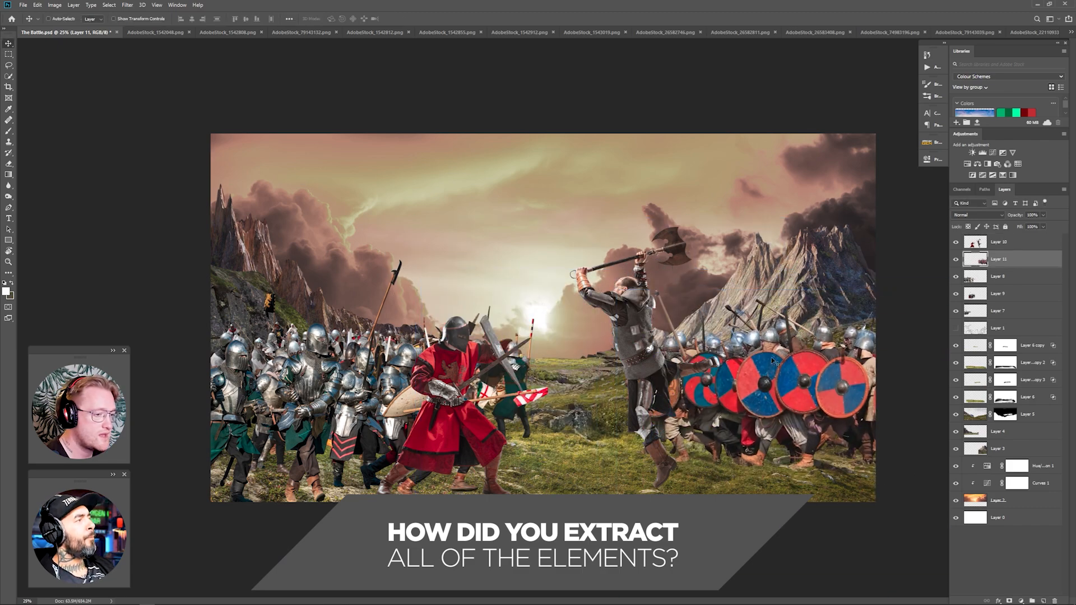
drag(780, 352, 577, 181)
key(v)
drag(639, 337, 599, 335)
key(ctrl+d)
Select the red-robed knight and move him slightly right, closer to the axe fighter.
drag(693, 388, 709, 386)
key(v)
drag(468, 387, 488, 387)
key(ctrl+d)
Reposition the mounted knights in the background, and enlarge the shield-bearing army to about 104% while moving it right.
ctrl+click(318, 398)
ctrl+click(765, 384)
drag(318, 399, 311, 290)
ctrl+click(342, 410)
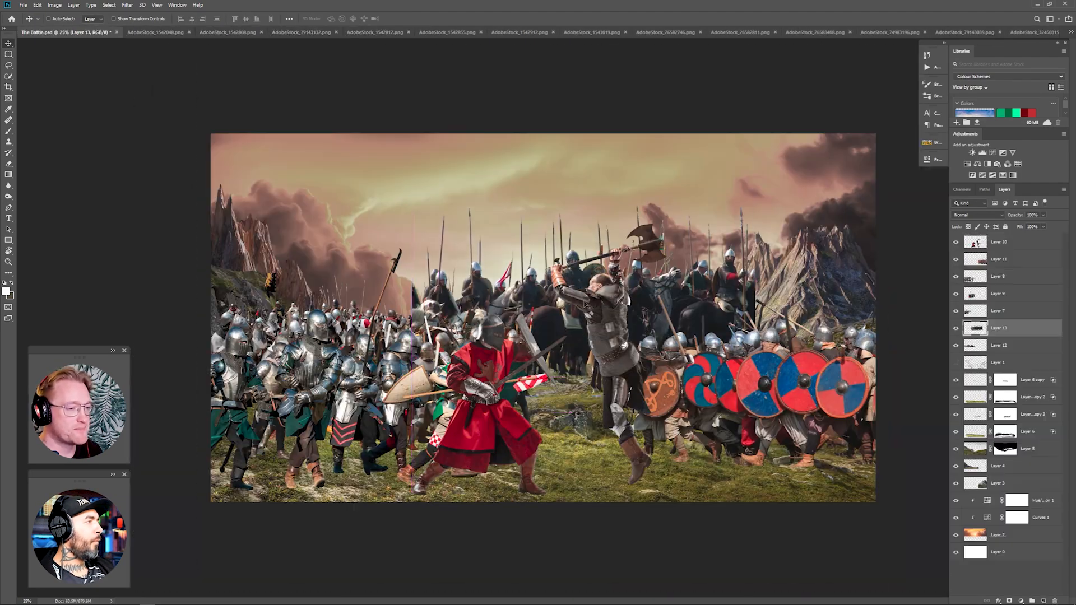
drag(751, 288, 538, 287)
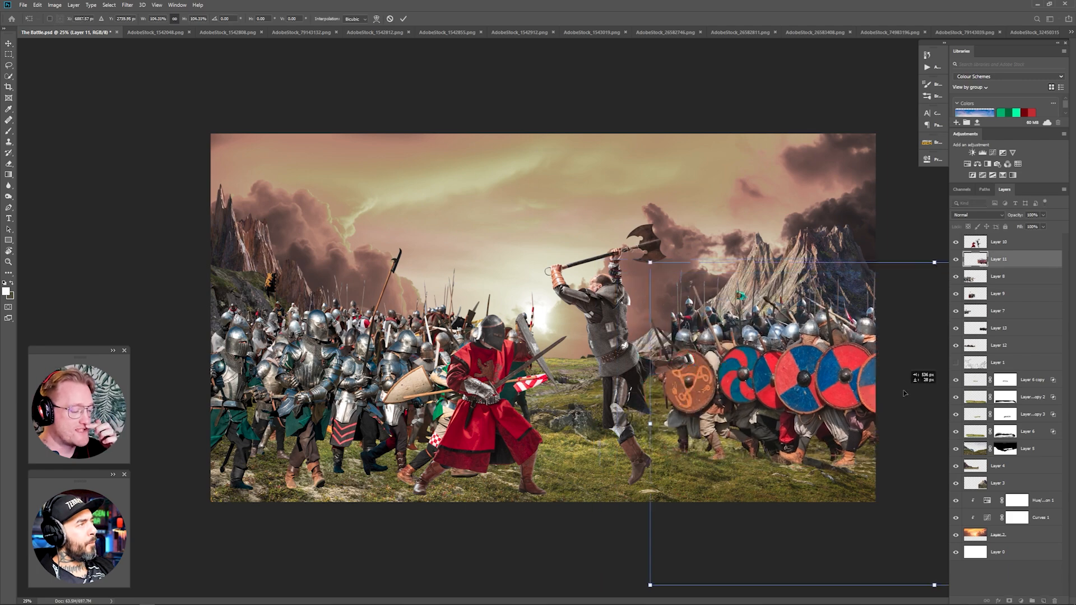
key(Return)
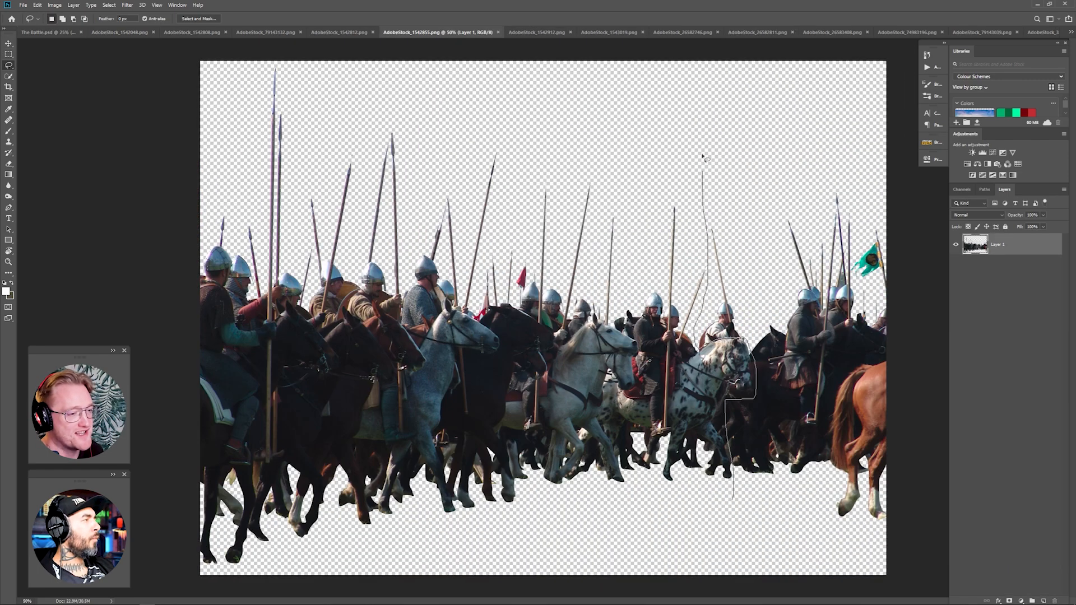
Lasso a section of the riders in the AdobeStock_1542855 cavalry cutout and delete it.
drag(704, 159, 696, 504)
key(Delete)
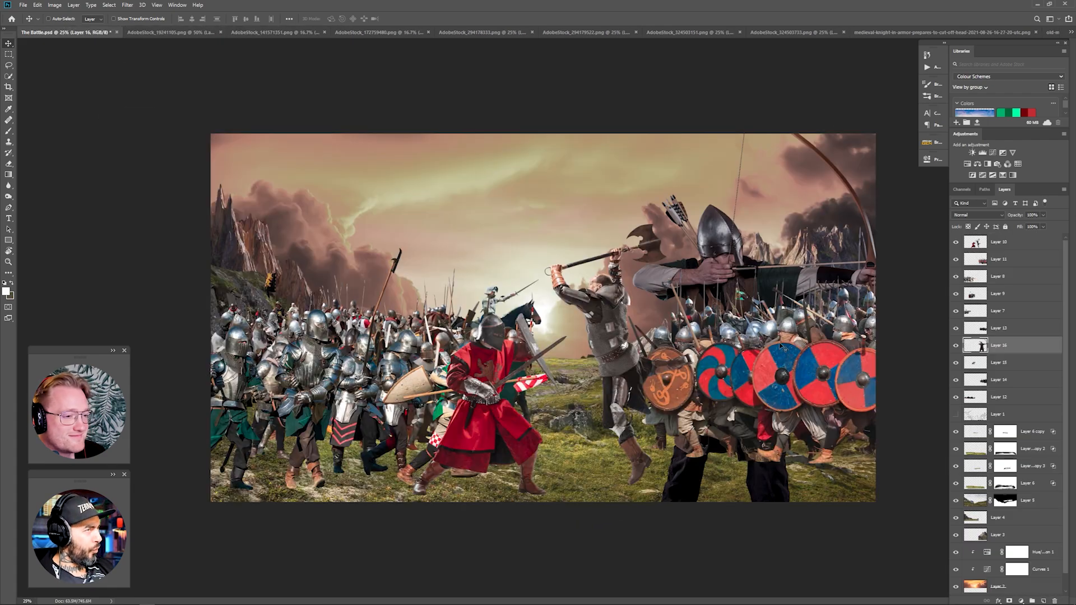
Scale the archer down and place him in front of the shield army at the canvas's right edge.
drag(620, 185, 686, 269)
key(Return)
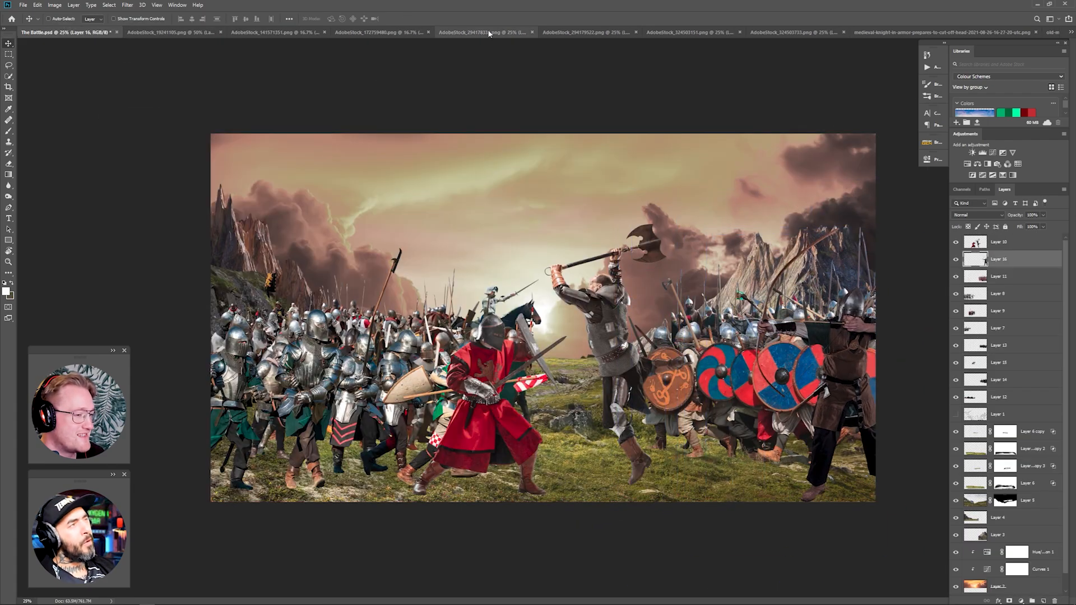
Bring up the AdobeStock_294178333 and old-medieval-knight cutouts, and nudge the central fighting pair slightly right.
click(489, 33)
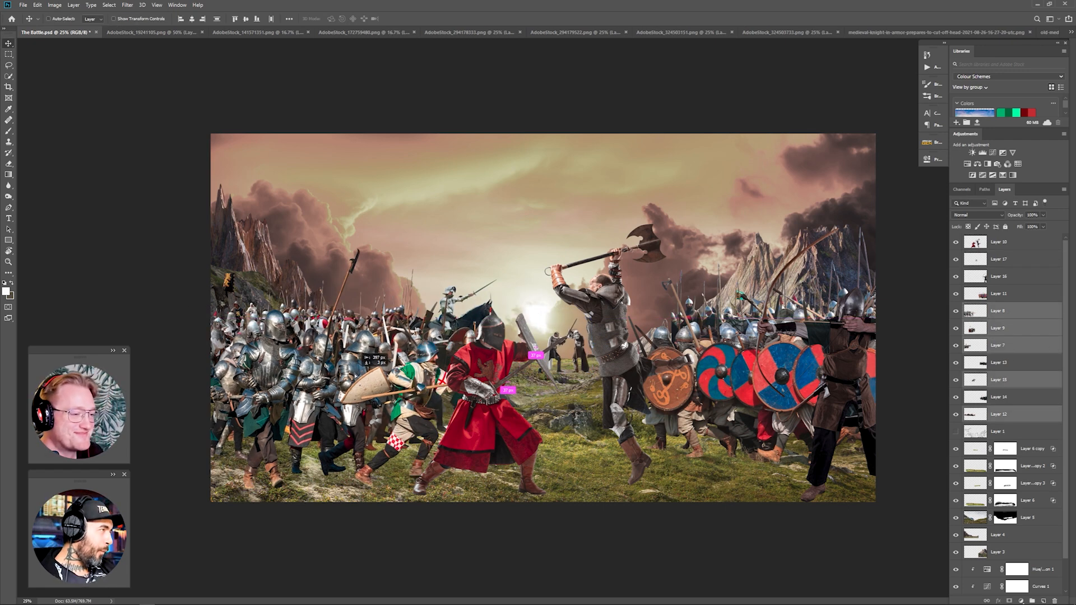
drag(602, 451, 608, 453)
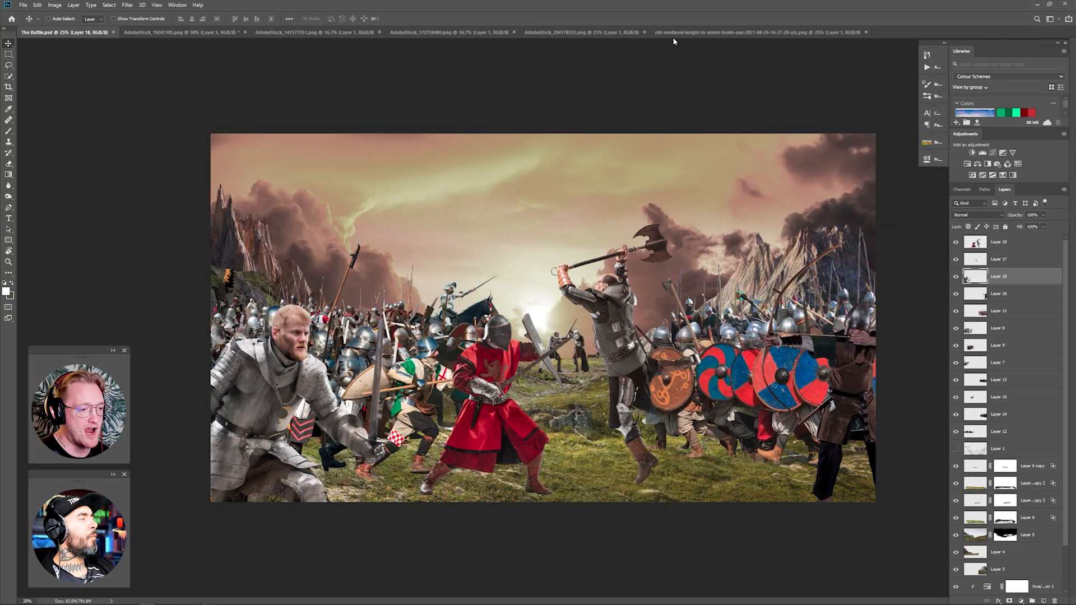
click(776, 32)
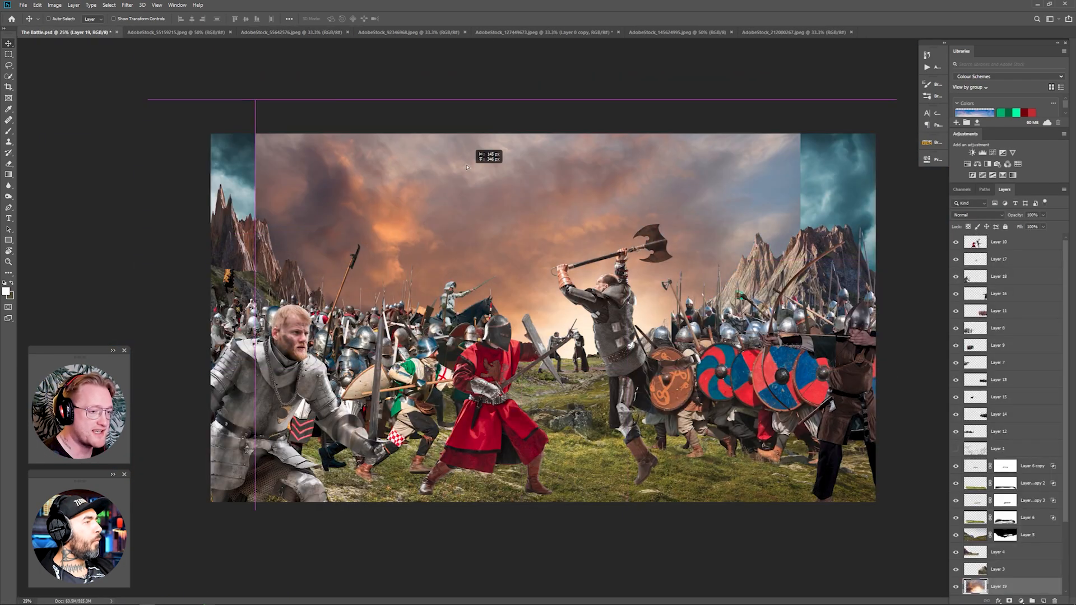
Position the orange cloudy sky image behind the mountains and armies.
mouse_move(663, 197)
mouse_down()
mouse_move(617, 197)
mouse_move(643, 197)
mouse_up()
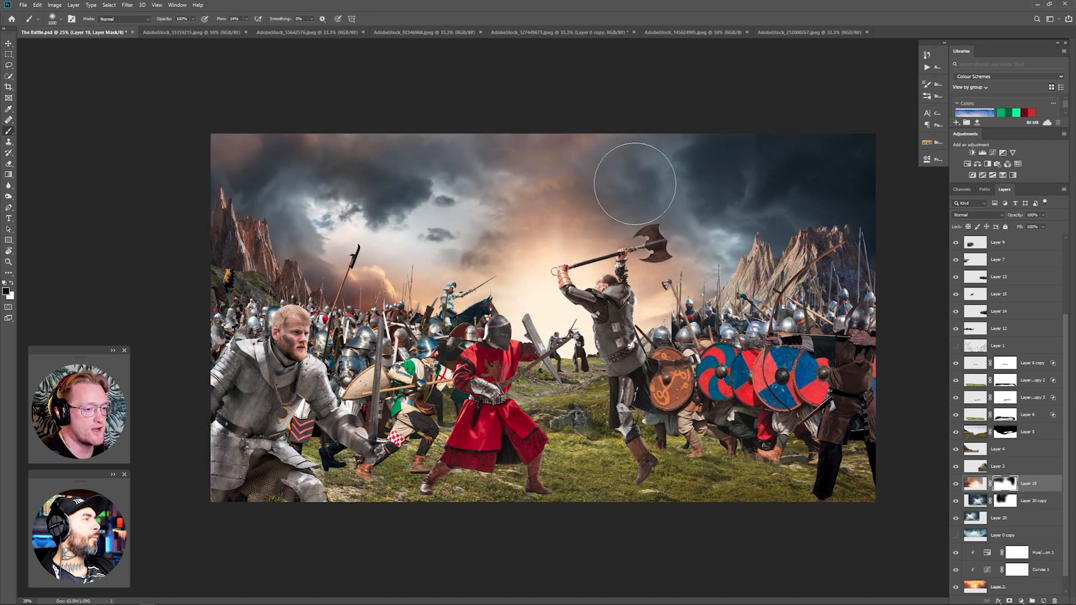
Shift the hue of the dark right-hand clouds to a warm brown and add another Hue/Saturation adjustment to the orange sky.
drag(855, 215, 803, 230)
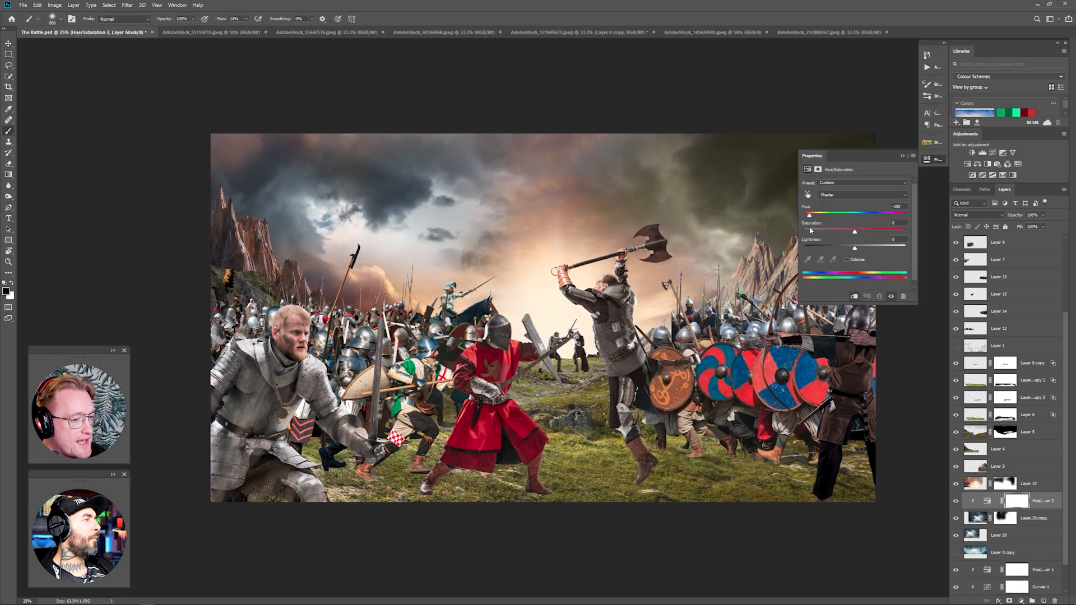
click(902, 156)
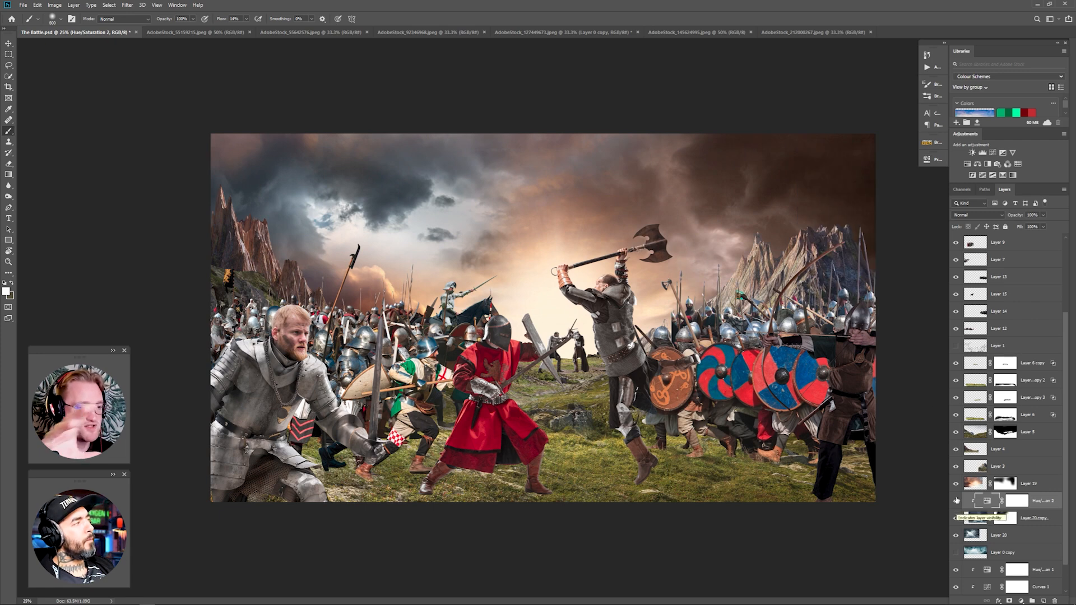
click(977, 164)
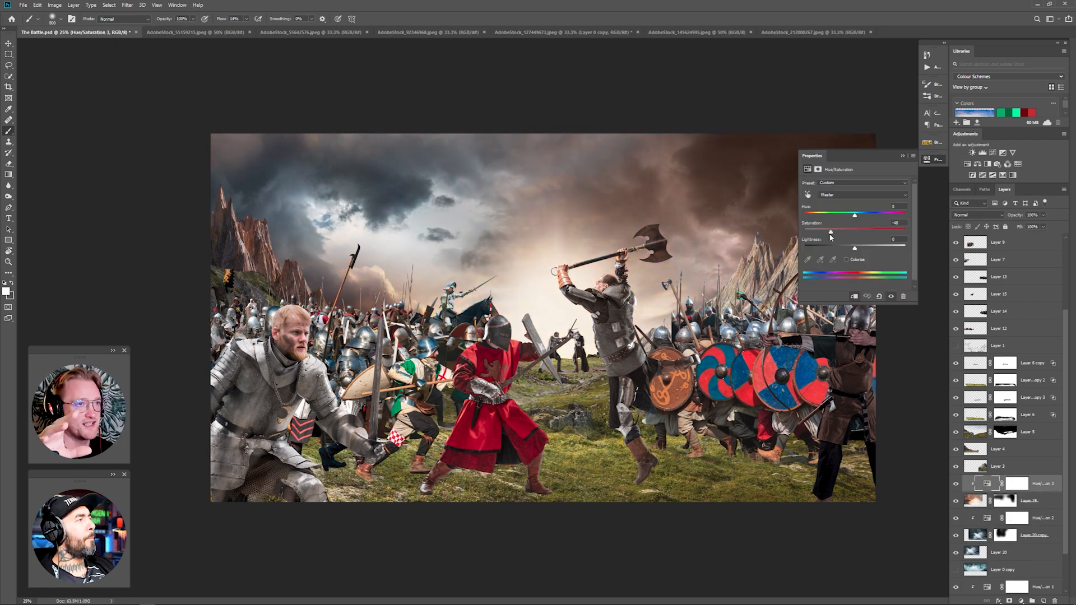
Add a Hue/Saturation adjustment above the base cloud layer with hue +180 and slightly lowered lightness.
click(978, 164)
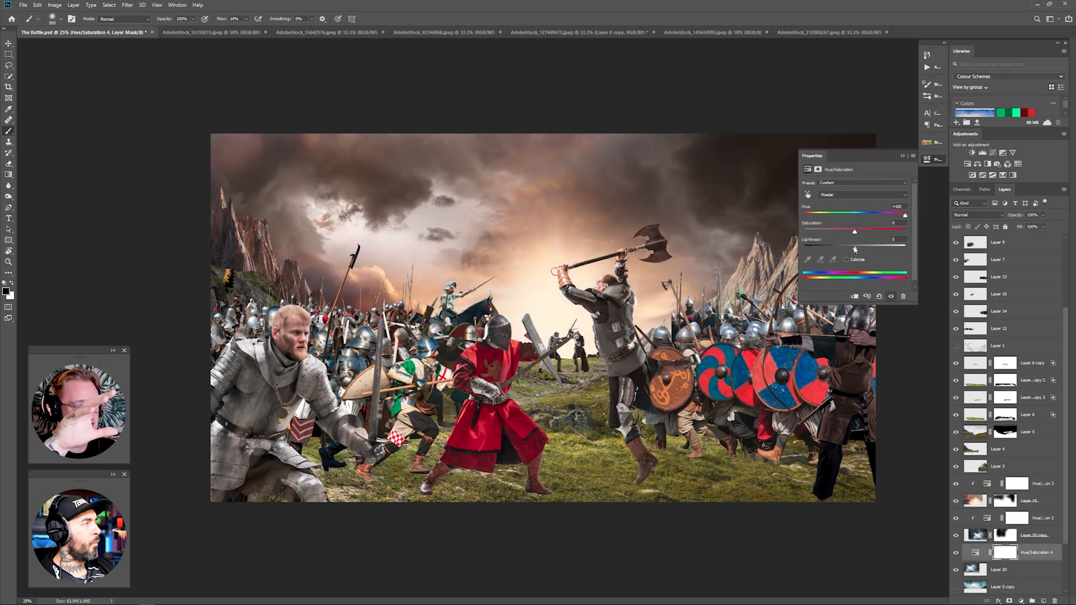
drag(854, 248, 842, 248)
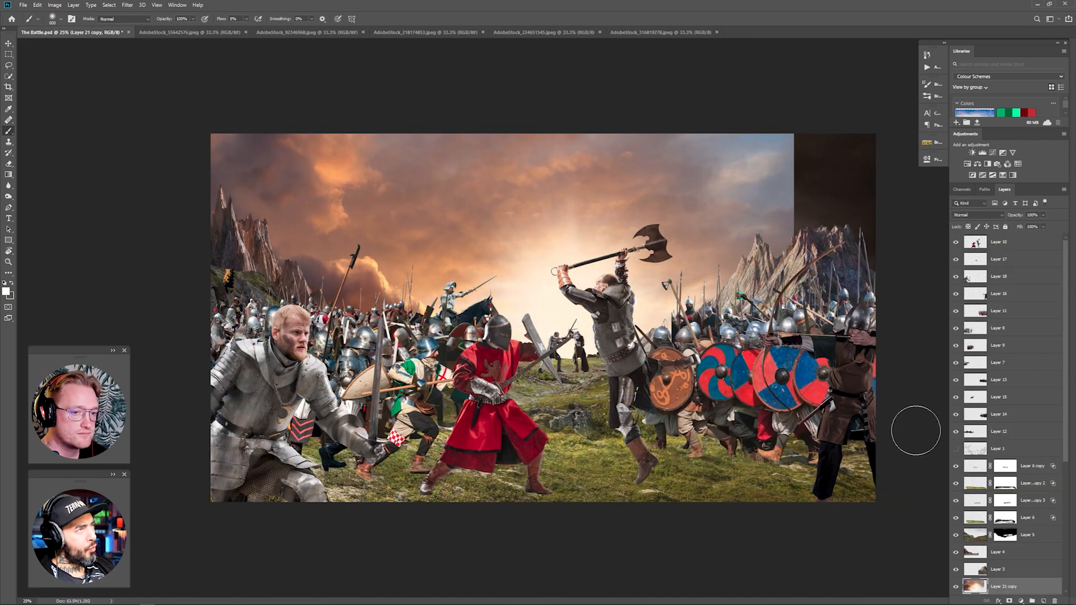
Add a layer mask to the duplicated orange sky layer and brush over the sky area.
drag(915, 432, 612, 231)
click(1009, 601)
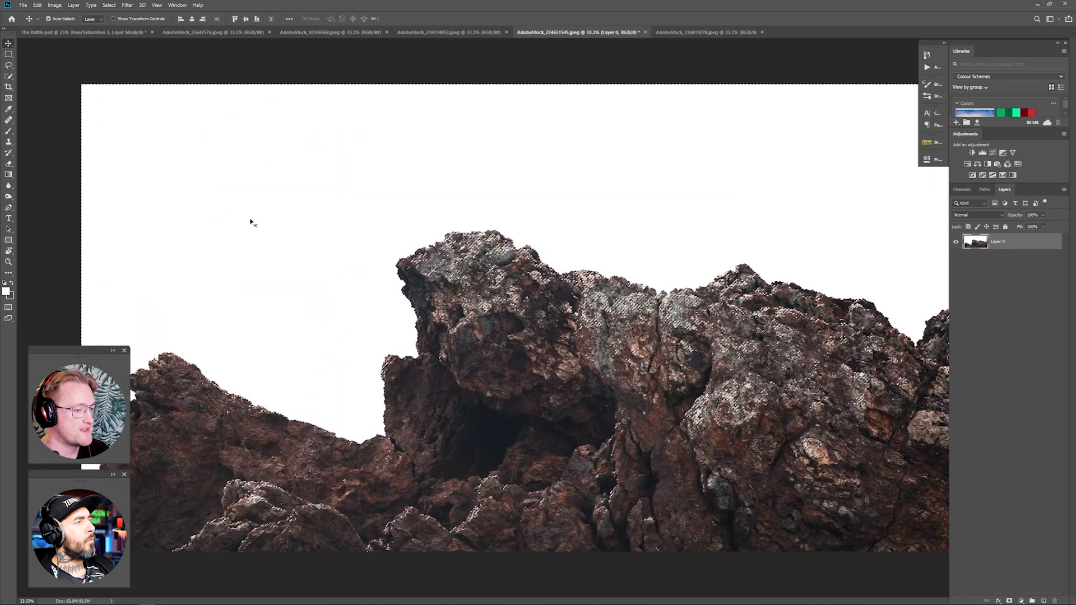
Select the white background of the rock image with Color Range at fuzziness 70.
click(37, 4)
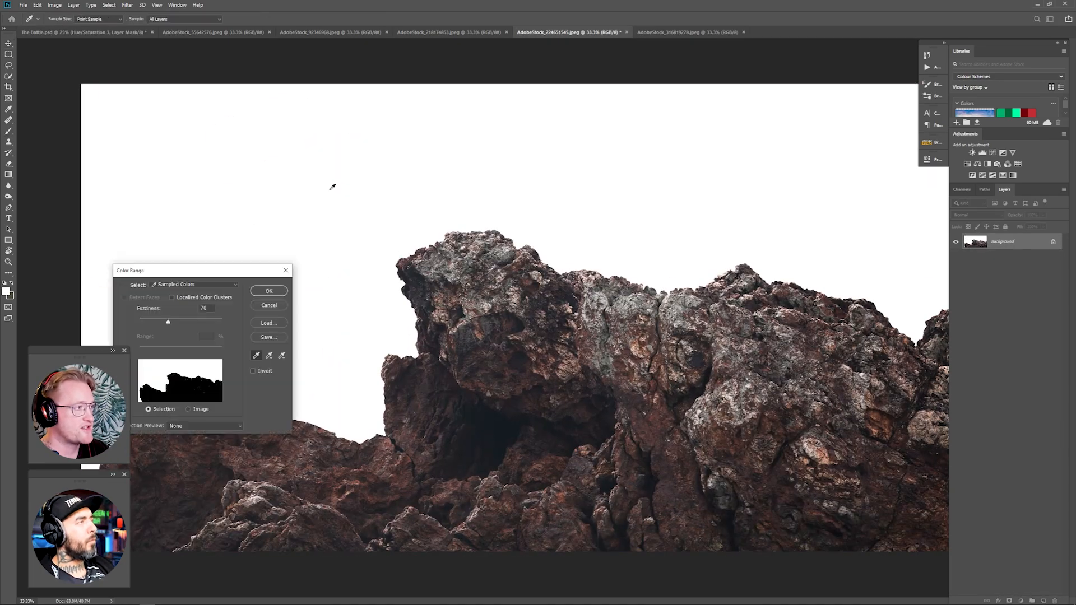
click(134, 103)
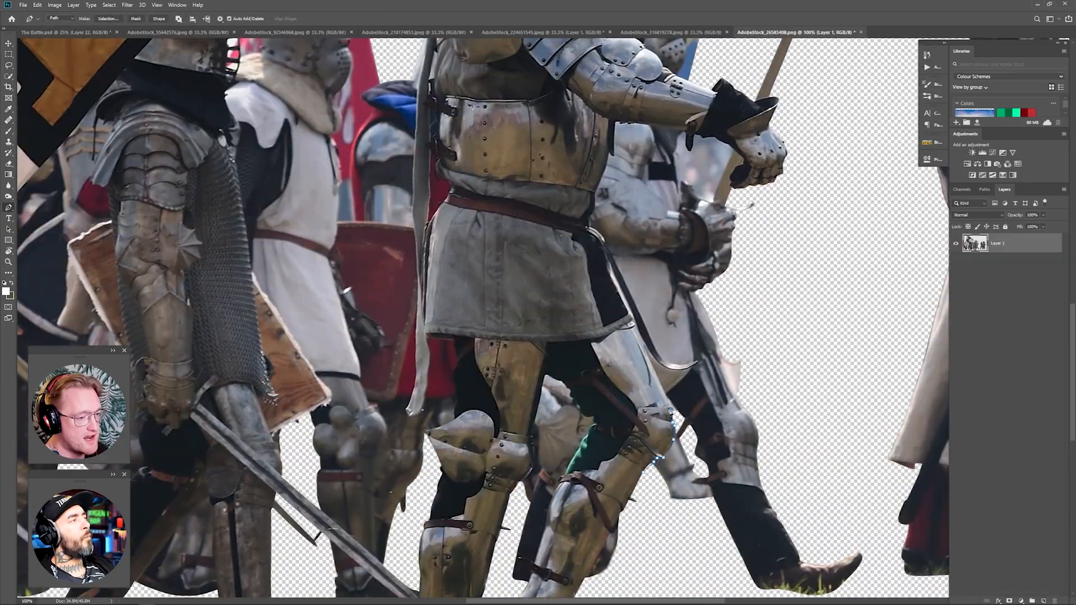
Trace Pen path points along the armoured knight's leg and tunic edge to separate him from the soldiers behind.
click(669, 412)
click(633, 320)
key(ctrl+plus)
drag(635, 120, 554, 391)
click(554, 376)
drag(563, 341, 454, 447)
click(485, 349)
click(496, 338)
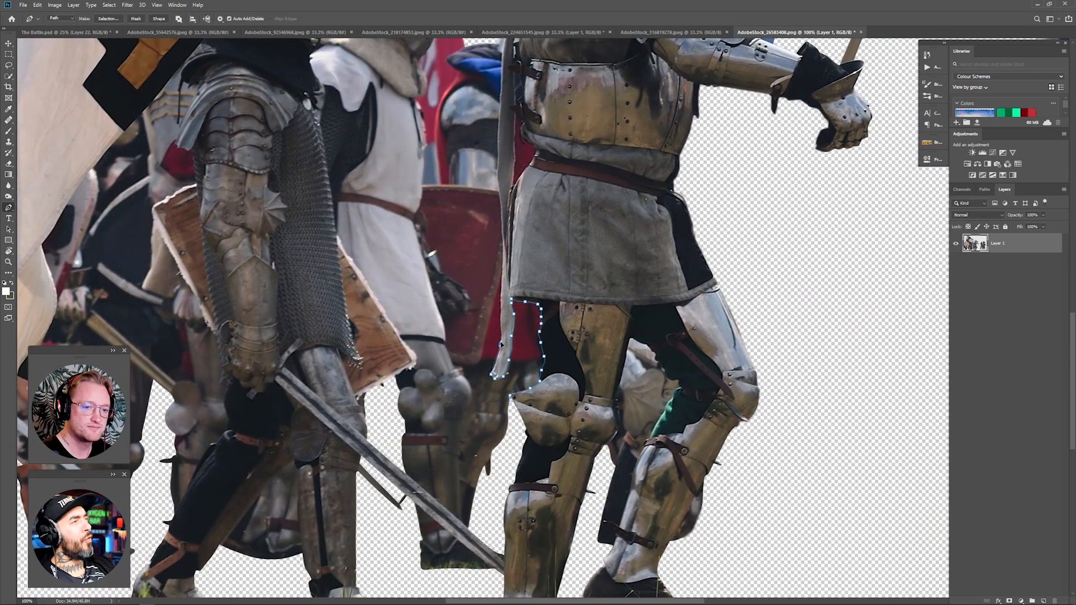
Continue the Pen path upward along the hanging strap beside the central knight's tunic.
click(501, 295)
click(503, 255)
click(503, 233)
click(502, 197)
drag(502, 190, 553, 333)
click(548, 320)
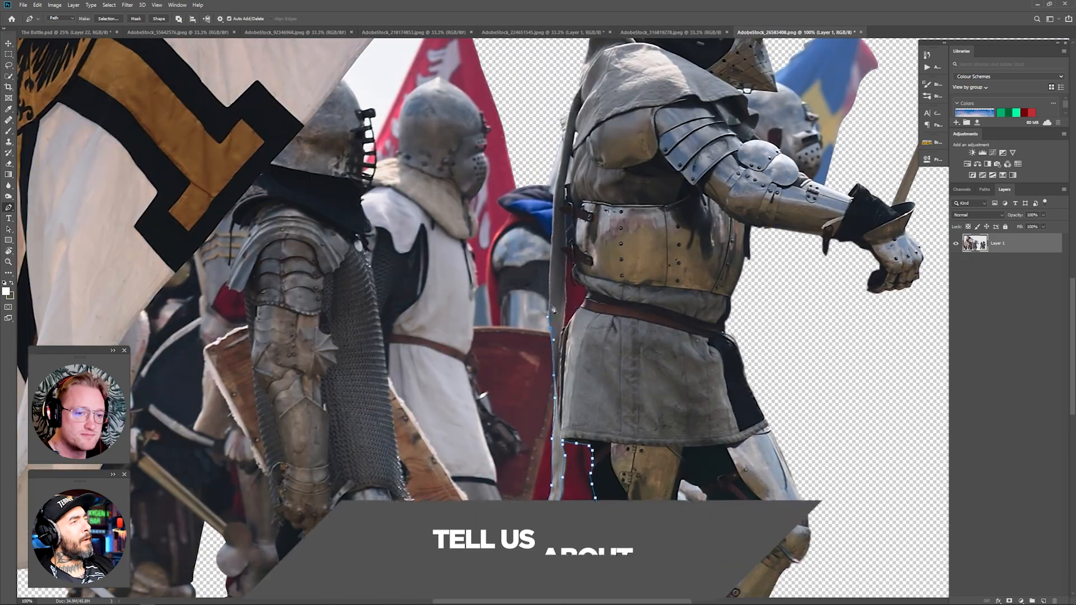
Extend the Pen path down the white banner's edge and close it around the background soldiers.
key(ctrl+minus)
drag(323, 290, 498, 166)
click(441, 202)
click(421, 235)
click(417, 239)
click(427, 271)
drag(420, 299, 410, 310)
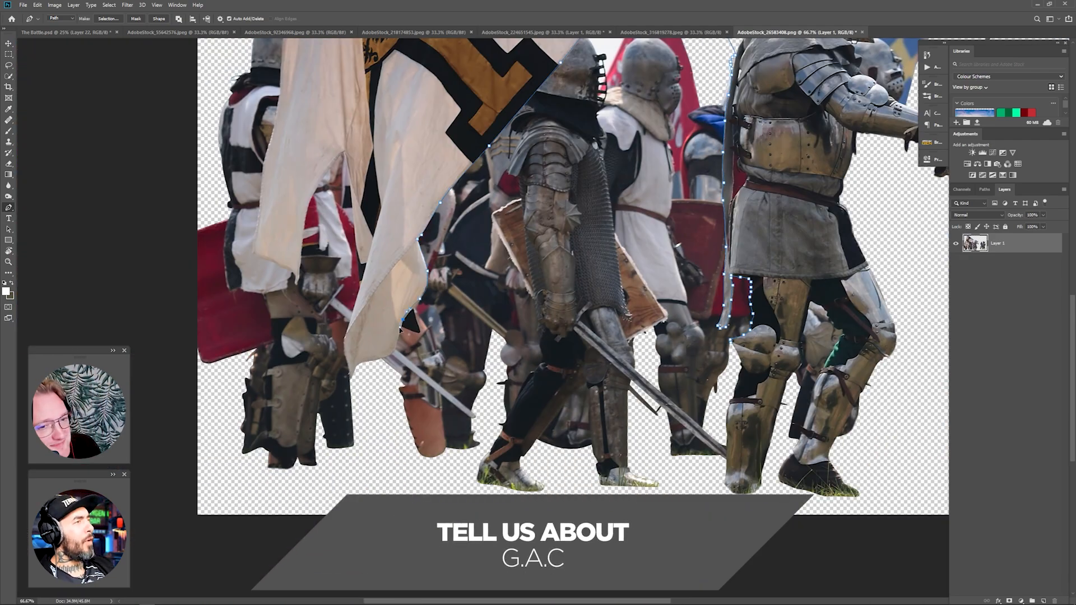
click(730, 339)
Convert the pen paths to selections and delete the enclosed background soldiers.
click(109, 18)
key(Delete)
key(ctrl+minus)
key(ctrl+minus)
click(108, 19)
key(Delete)
Trace Pen path points along the armoured knight's shoulder plate and cloak edge up to his helmet.
click(621, 394)
click(583, 373)
drag(563, 312, 743, 458)
click(655, 428)
click(653, 422)
click(665, 398)
click(654, 385)
click(639, 379)
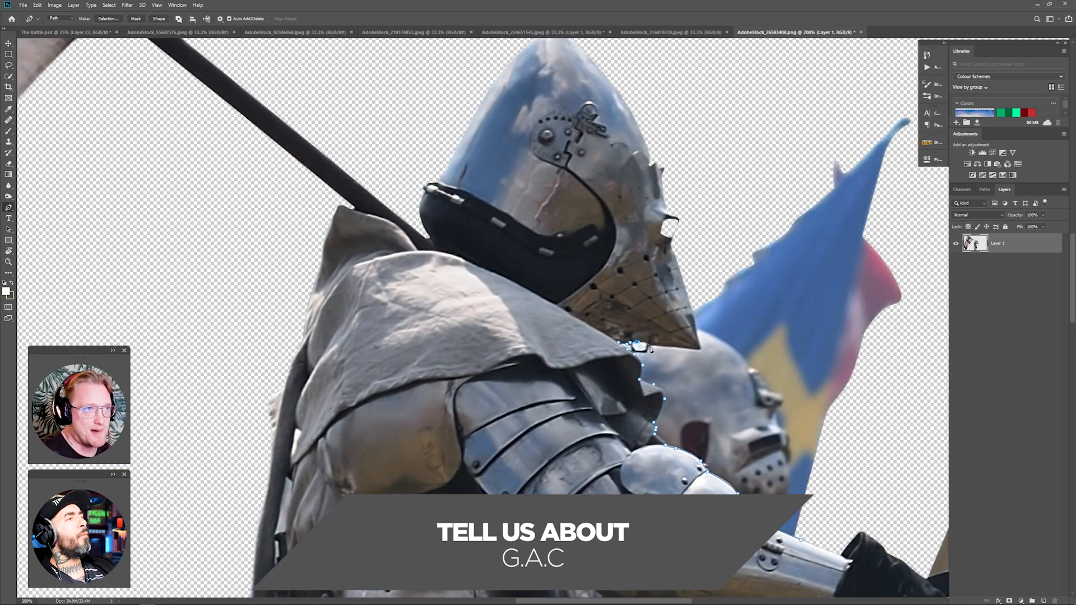
Convert the path around the armoured knight to a selection and delete the background soldiers inside it.
key(ctrl+minus)
key(ctrl+minus)
key(ctrl+minus)
key(ctrl+minus)
click(108, 18)
key(Return)
key(Delete)
Trace a closed path along the banner's ragged lower edge around the remaining soldier, convert it to a selection and delete him.
key(ctrl+plus)
key(ctrl+plus)
click(417, 461)
click(429, 425)
click(434, 406)
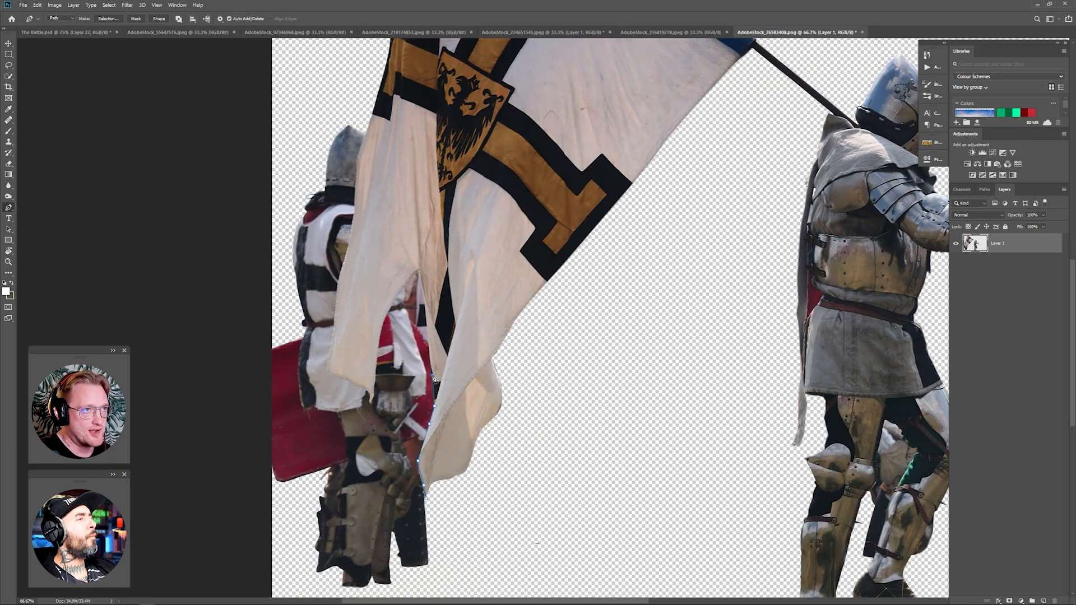
click(322, 209)
click(288, 294)
click(108, 18)
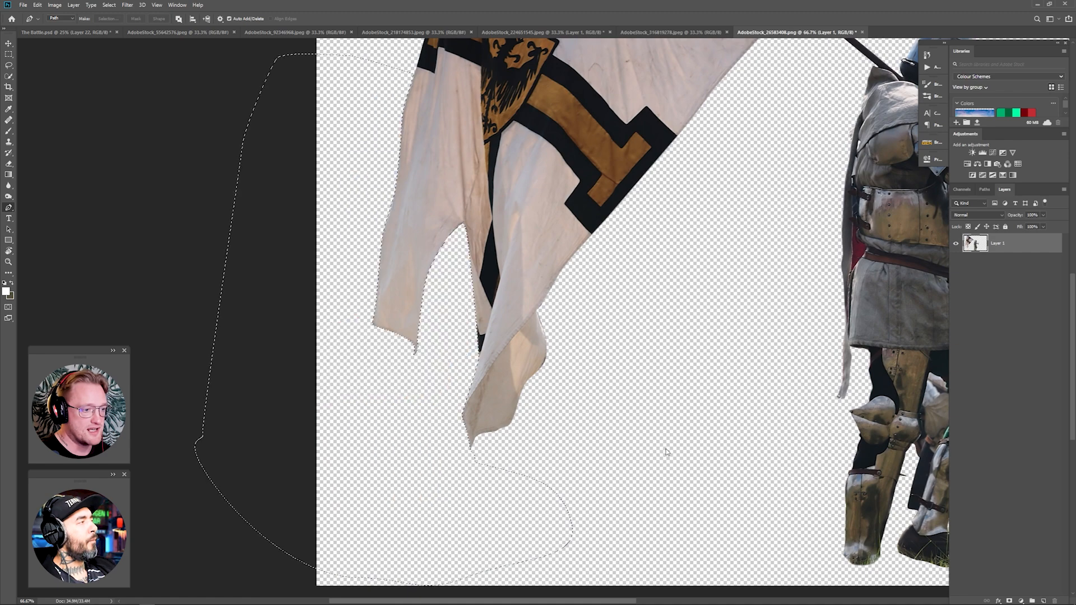
key(Delete)
Bring the cut-out banner bearer into the battle scene and shrink him to stand on the left rocky outcrop.
drag(527, 314, 314, 240)
key(ctrl+t)
drag(417, 61, 199, 284)
drag(168, 332, 300, 245)
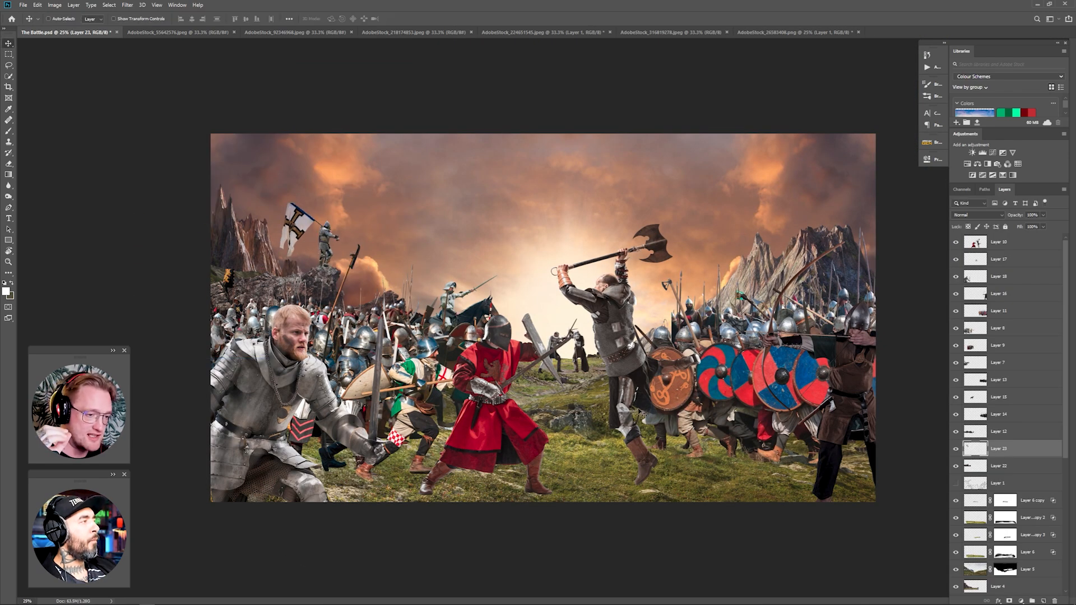
Darken and desaturate the orange sky with clipped Curves and Hue/Saturation adjustments, fine-tuning the curve.
scroll(1009, 448, down, 5)
click(985, 466)
click(992, 152)
drag(845, 262, 848, 272)
click(985, 480)
click(967, 164)
drag(855, 232, 831, 233)
click(913, 152)
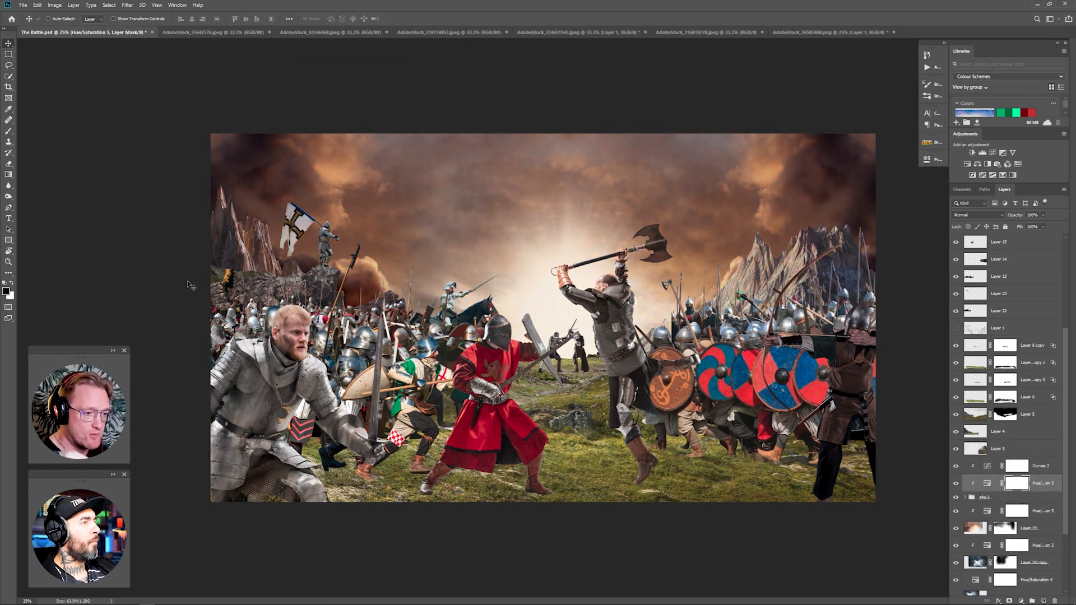
double_click(987, 466)
drag(818, 286, 819, 278)
click(914, 152)
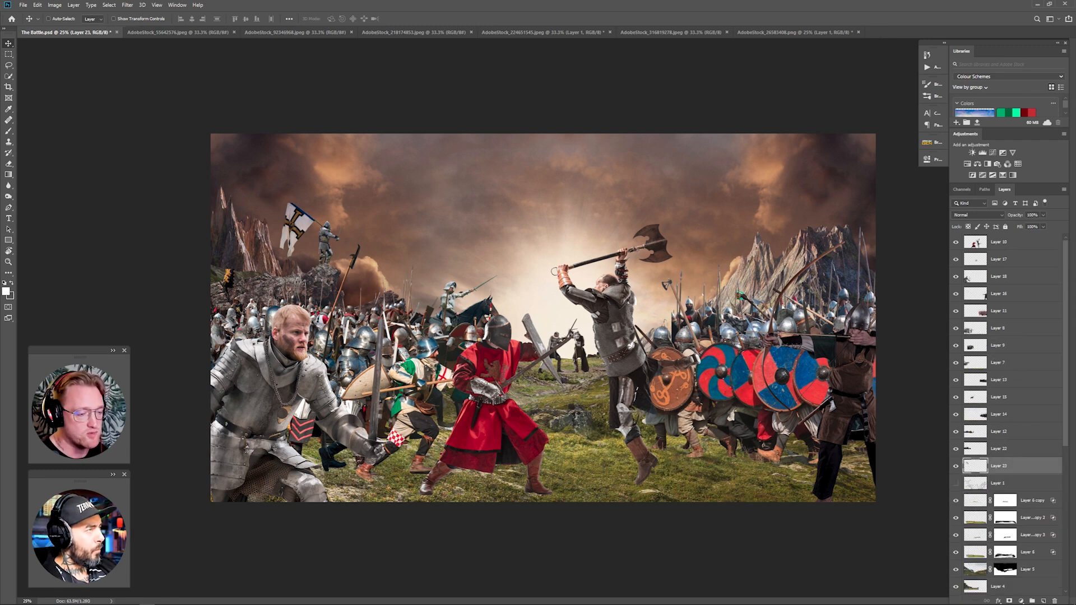
Enlarge the banner-bearing knight on the rocky outcrop.
drag(1030, 314, 1030, 318)
key(ctrl+t)
drag(211, 202, 116, 139)
mouse_move(291, 235)
mouse_down()
mouse_move(240, 290)
mouse_move(278, 277)
mouse_move(255, 200)
mouse_move(308, 228)
mouse_up()
key(Return)
key(Return)
Scale the banner bearer and his rock down together and restack both layers beneath the soldier layers.
shift+click(999, 328)
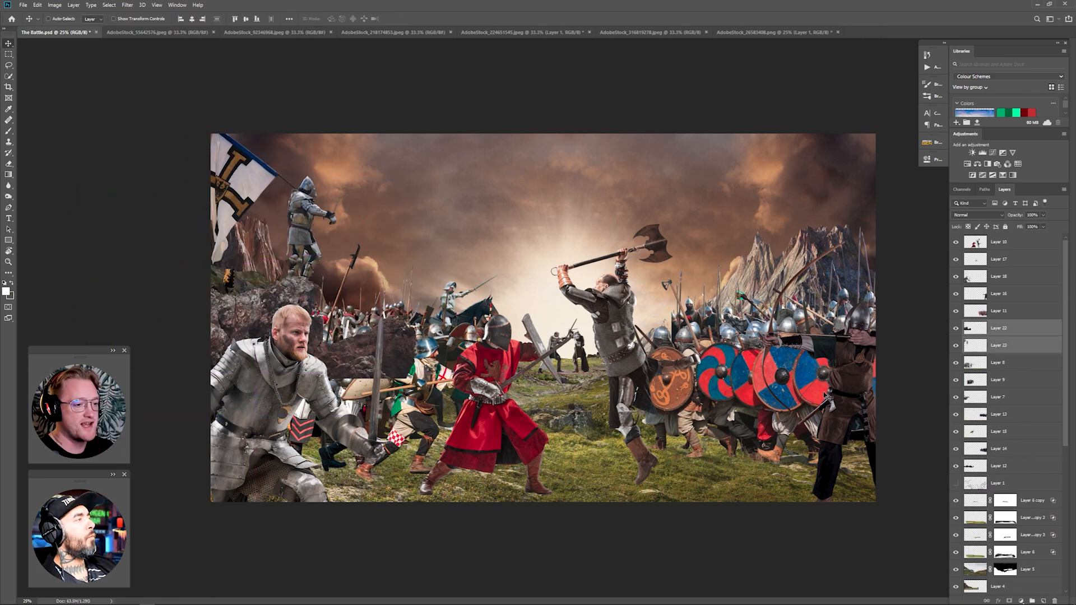
key(ctrl+t)
drag(191, 137, 280, 203)
key(Return)
drag(1008, 336, 1009, 474)
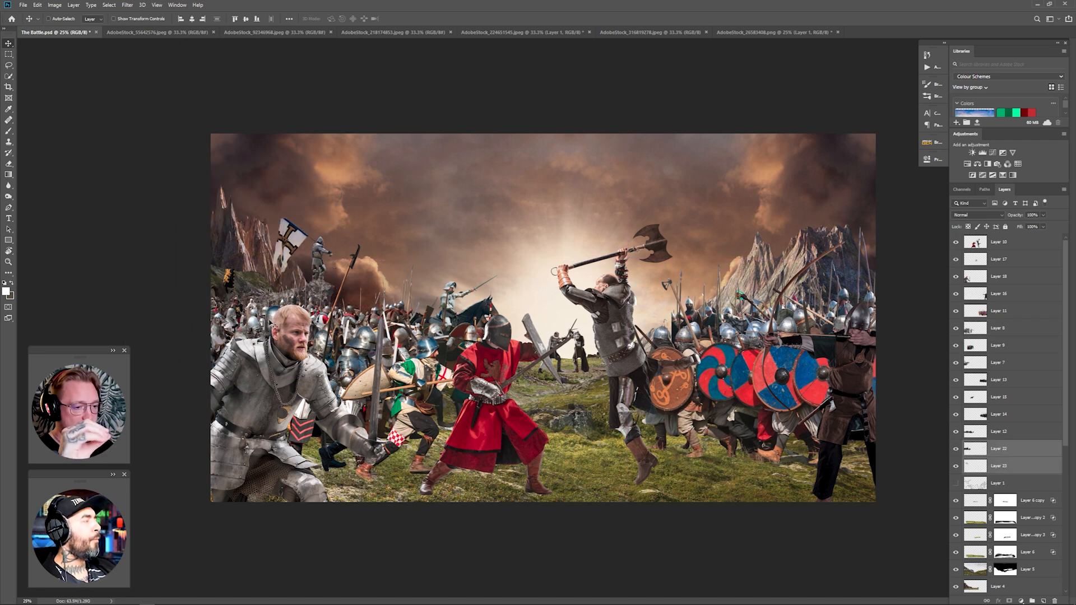
Open Medieval Infantry cut-outs 50, 77, 94, 99, 100, 122 and 123 and place the rear-view soldiers in the right foreground.
key(ctrl+o)
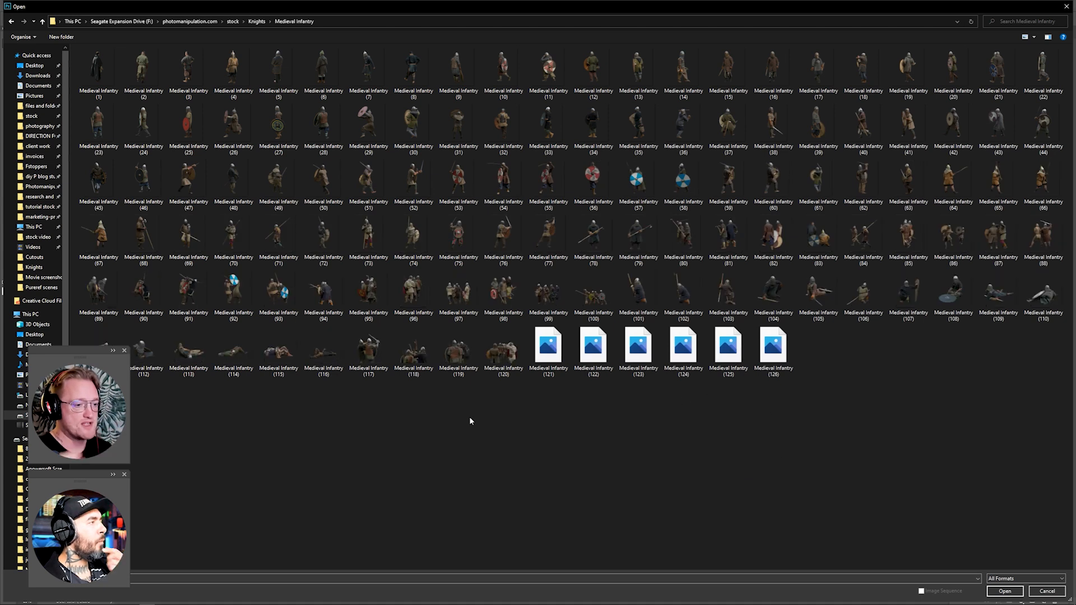
ctrl+click(324, 182)
ctrl+click(548, 294)
ctrl+click(593, 295)
ctrl+click(638, 350)
click(1004, 592)
drag(648, 407, 605, 364)
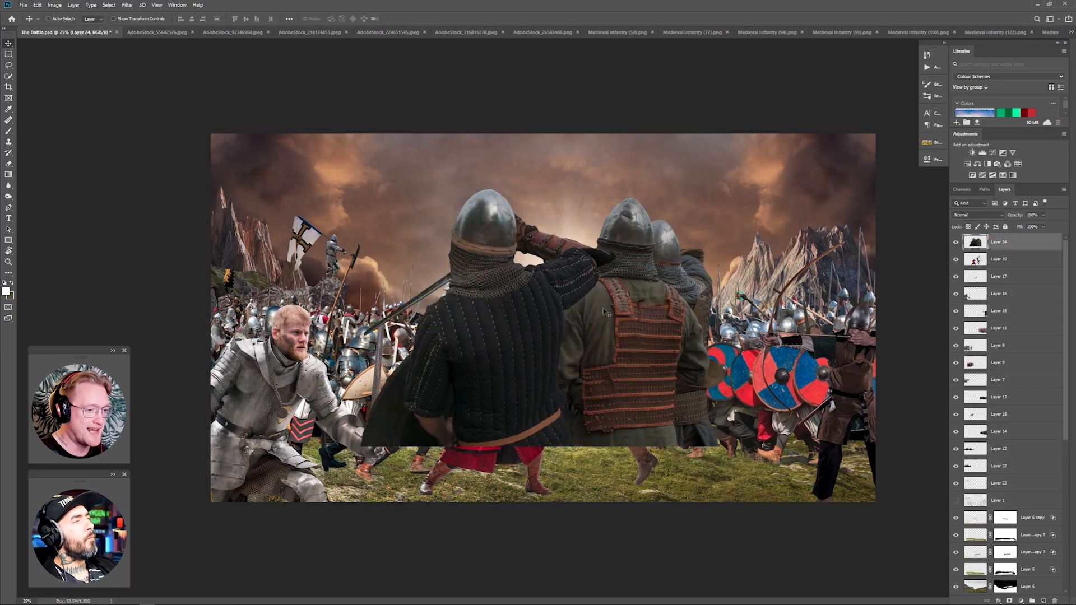
drag(561, 252, 869, 387)
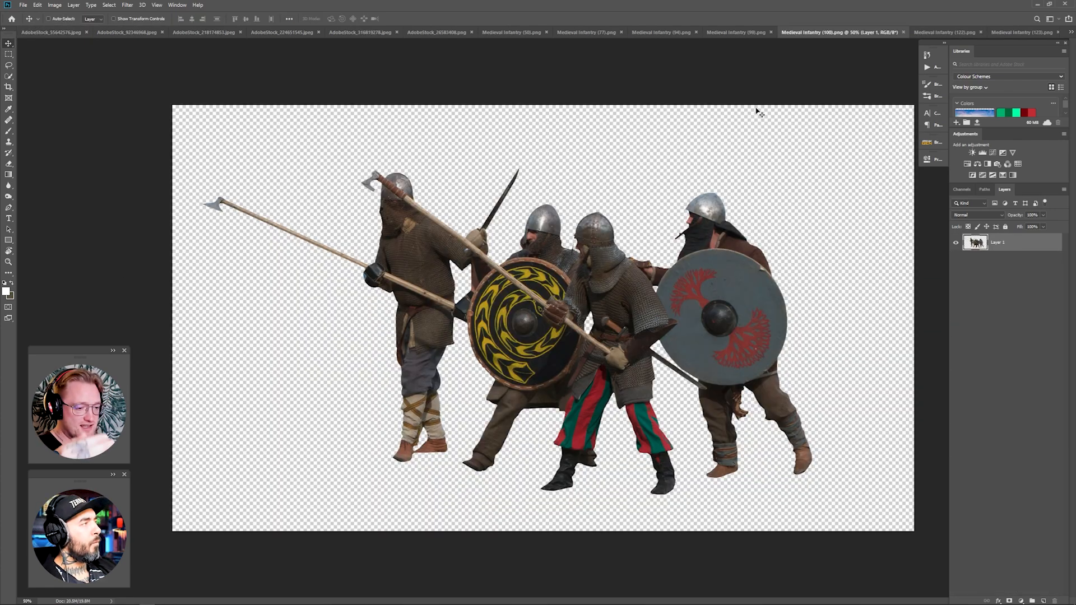
Add the spear-and-shield warriors behind the right foreground soldiers and raise the archer above them.
click(736, 32)
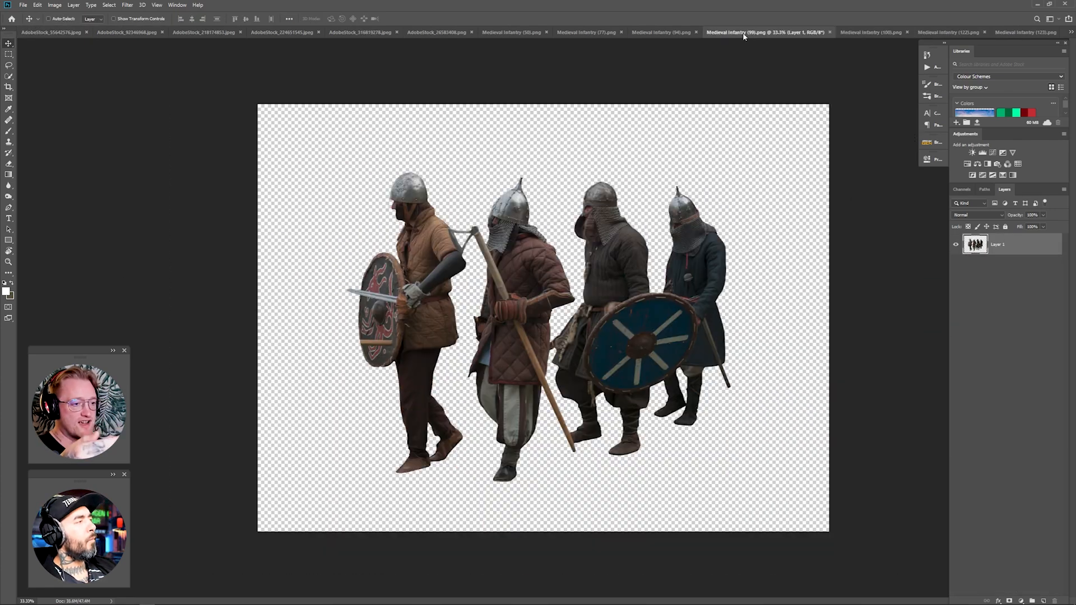
click(732, 32)
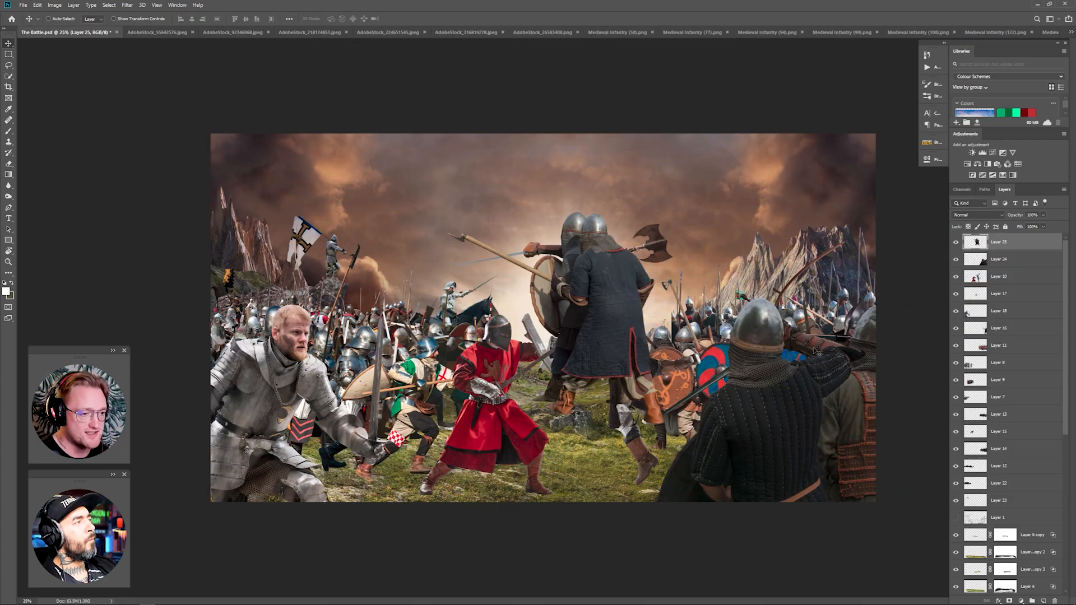
drag(616, 347, 698, 381)
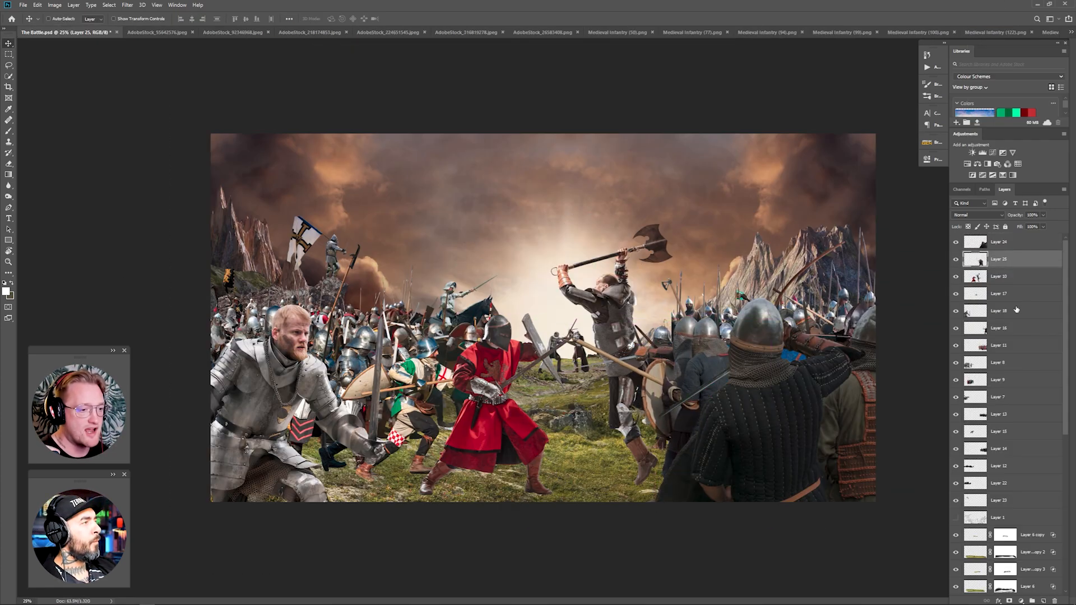
click(973, 330)
drag(891, 421, 879, 323)
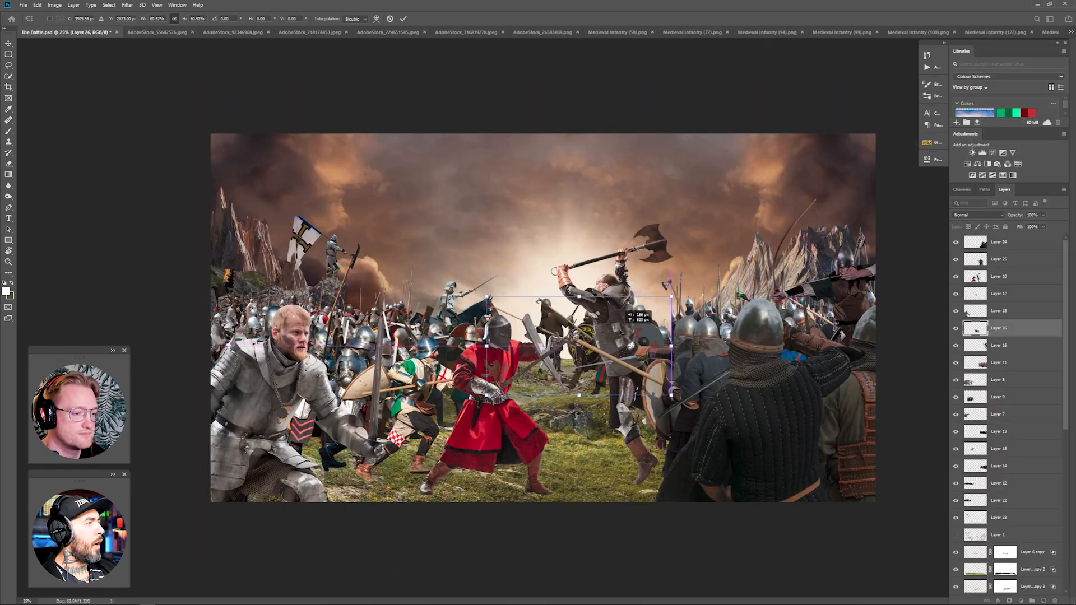
Position the shrunken infantry group on the distant battlefield, stacked beneath the other soldier layers.
key(Return)
drag(621, 332, 653, 333)
drag(999, 328, 999, 474)
drag(657, 332, 573, 353)
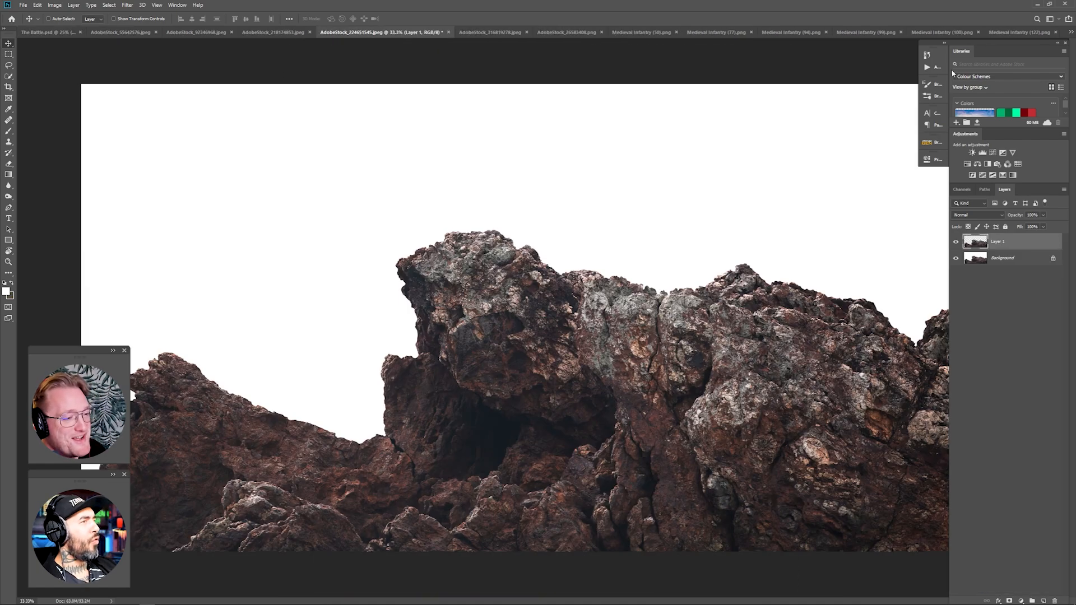
Lasso the axe-wielding knight and shift him slightly up and left within his layer.
drag(616, 199, 521, 271)
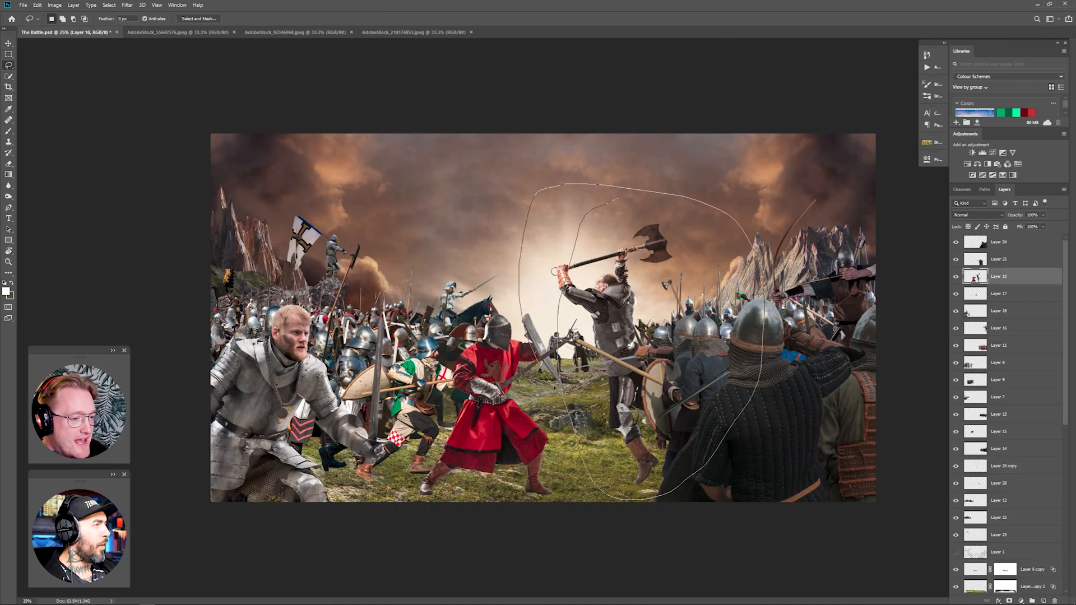
key(v)
drag(623, 336, 616, 319)
key(ctrl+d)
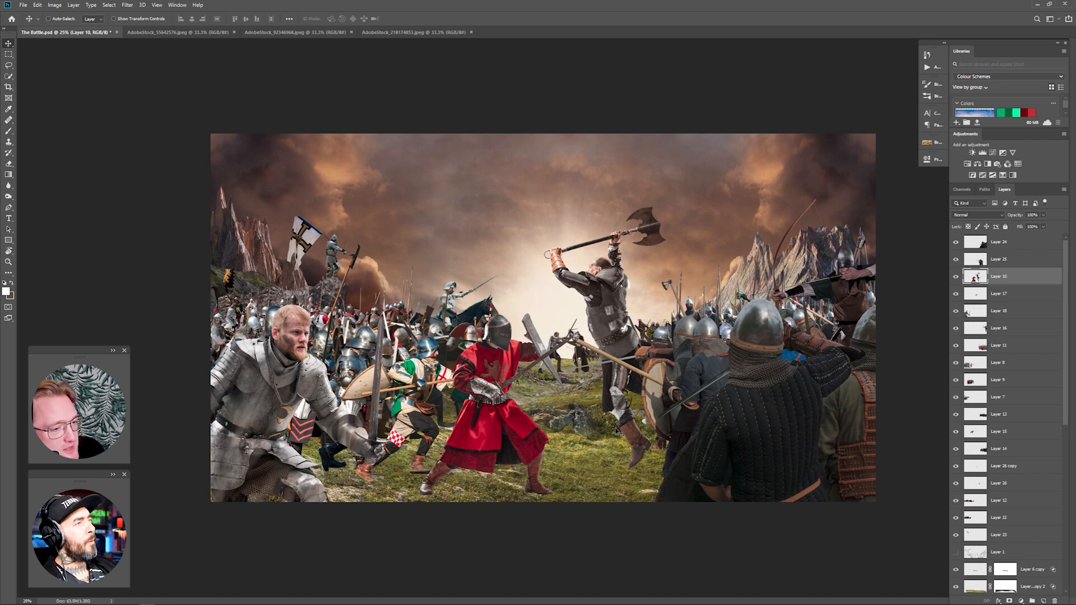
Convert the rear-view foreground soldiers' layer for smart filters and apply a Gaussian Blur.
click(1000, 243)
click(128, 5)
click(134, 31)
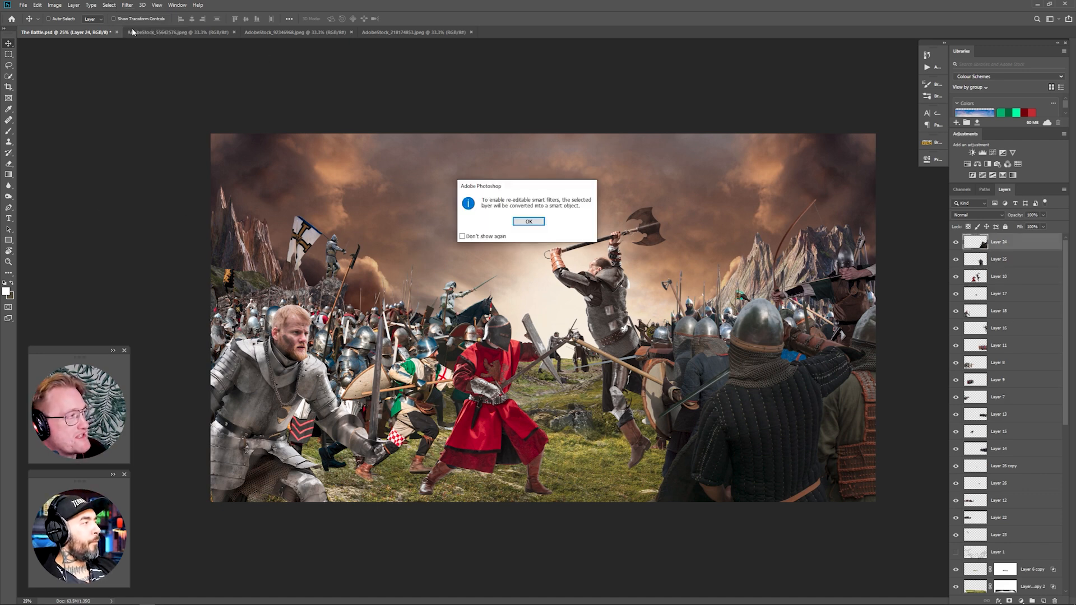
click(529, 222)
click(128, 5)
mouse_move(134, 101)
click(238, 135)
click(145, 209)
Apply the same Gaussian Blur as a smart filter to the bearded knight in the left foreground and enlarge him.
ctrl+click(274, 387)
click(108, 5)
click(134, 30)
key(ctrl+alt+f)
key(ctrl+t)
drag(193, 561, 159, 595)
key(Return)
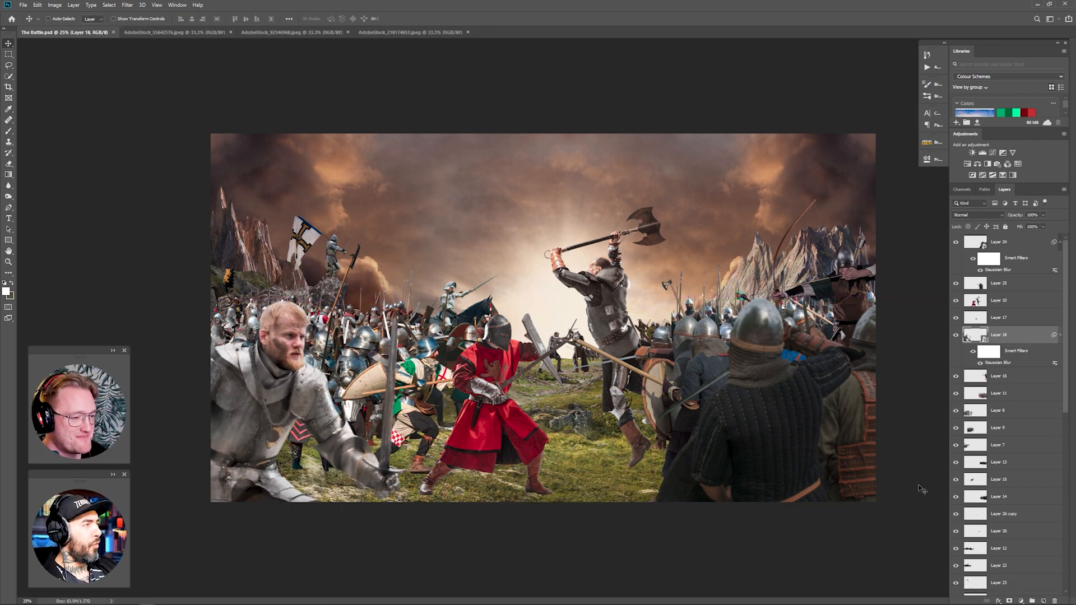
Scale down the red-robed and axe-wielding duellists together and shift them slightly right.
click(1003, 303)
key(ctrl+t)
drag(705, 192, 689, 209)
drag(538, 370, 549, 368)
key(Return)
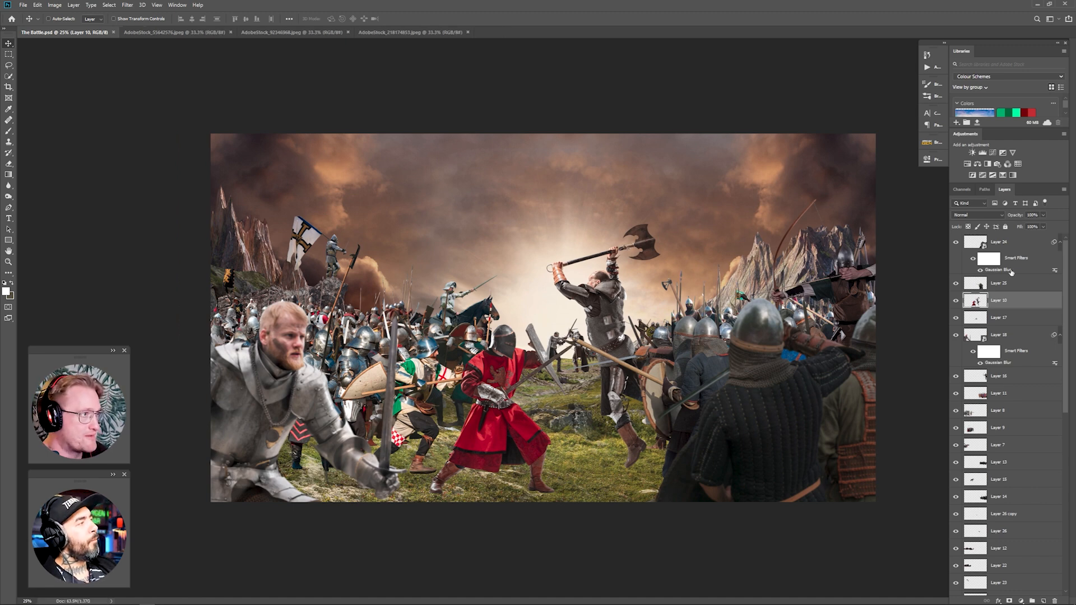
Enlarge the blurred rear-view soldiers slightly and save the document.
click(1008, 243)
key(ctrl+t)
drag(656, 301, 646, 293)
key(Return)
key(ctrl+s)
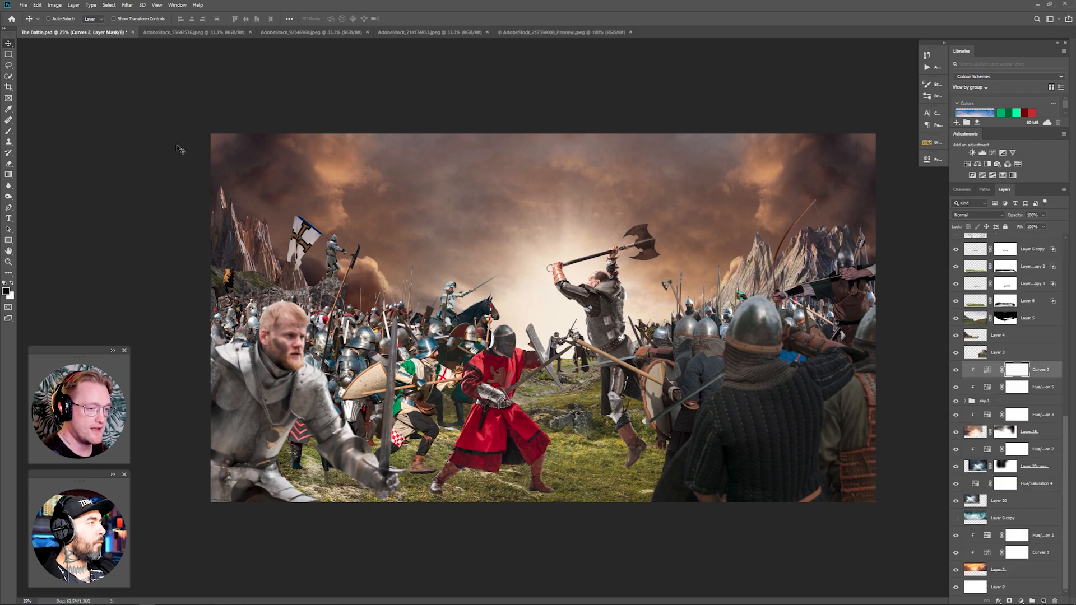
Bring in two castle images and shrink them onto the distant left and right mountains.
key(ctrl+o)
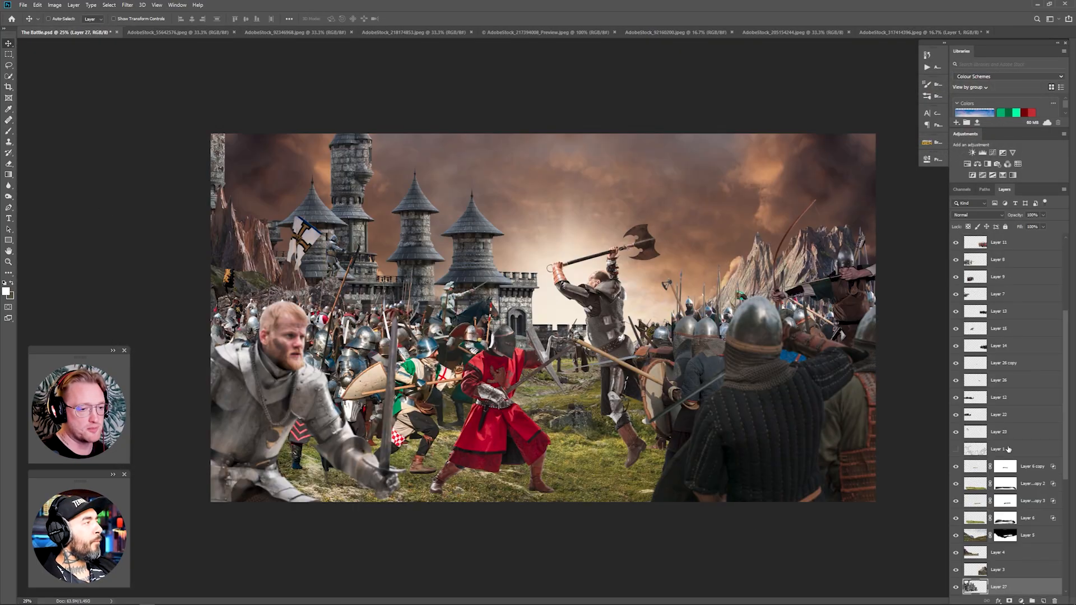
key(ctrl+v)
key(ctrl+t)
drag(504, 293, 262, 228)
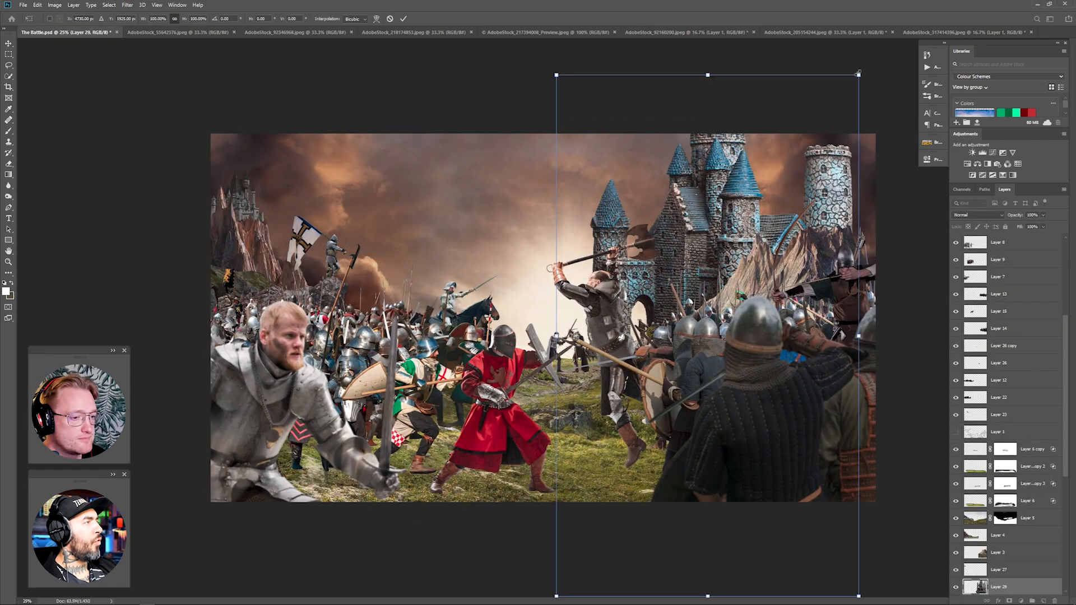
drag(557, 500, 844, 319)
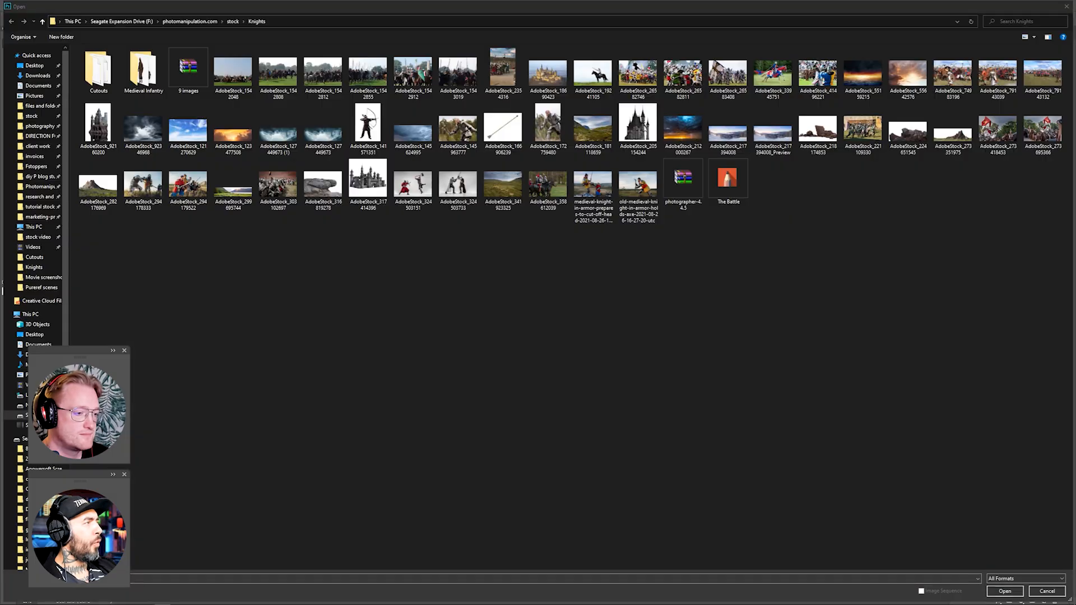
Position the snowy mountain landscape behind the battle and paint out its blue sky on a new layer mask.
drag(501, 277, 501, 287)
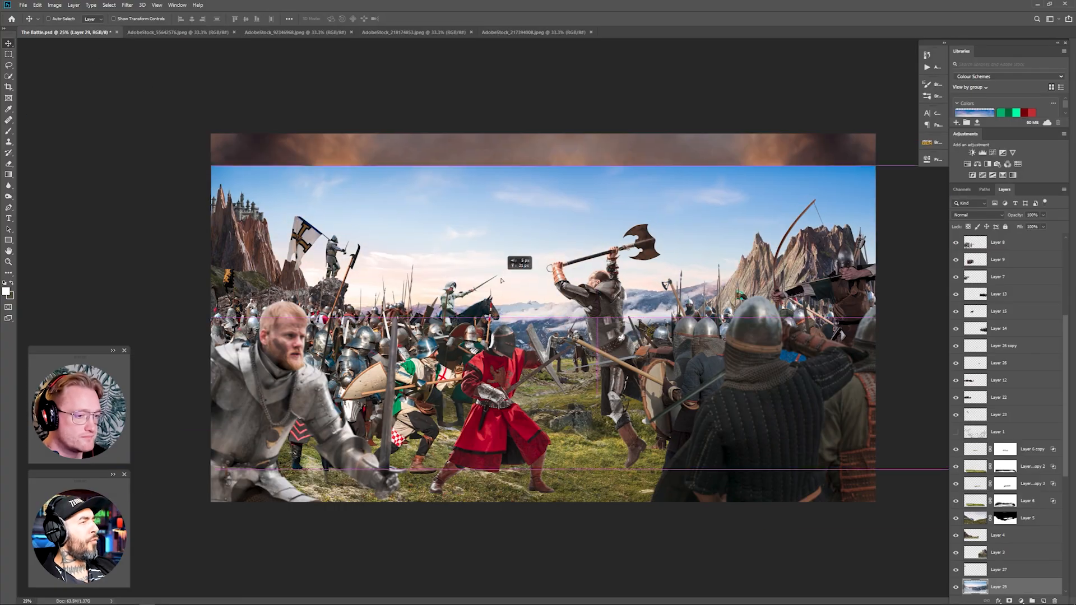
click(1009, 600)
key(b)
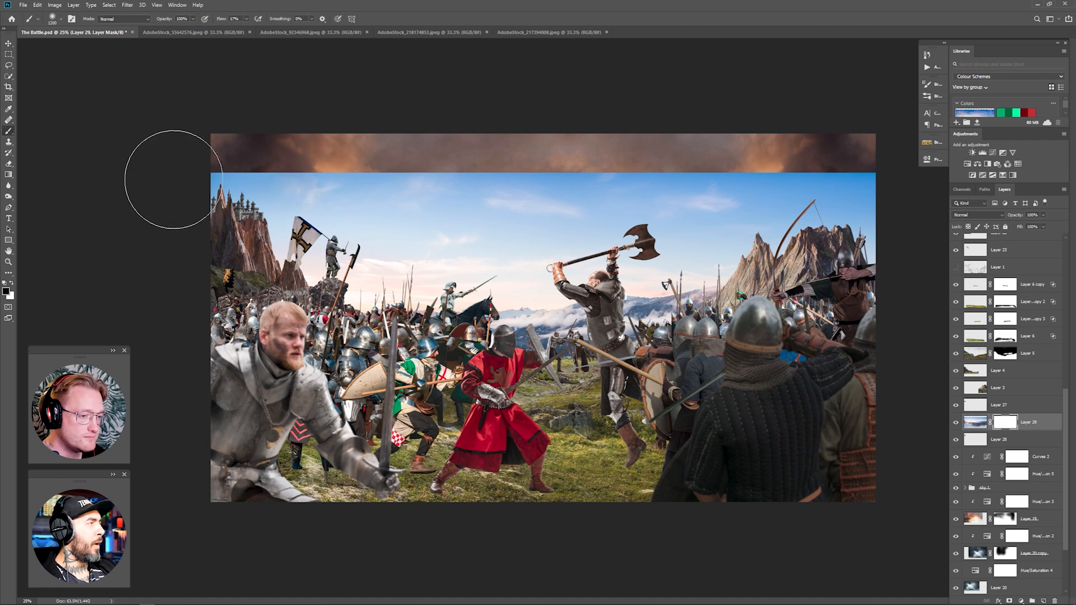
drag(224, 191, 882, 247)
Refine the snowy landscape's mask with a smaller brush along the horizon to blend it into the stormy sky.
key(bracketleft)
key(bracketleft)
key(bracketleft)
key(bracketleft)
key(bracketleft)
key(bracketleft)
key(bracketleft)
key(bracketleft)
drag(325, 258, 504, 280)
key(x)
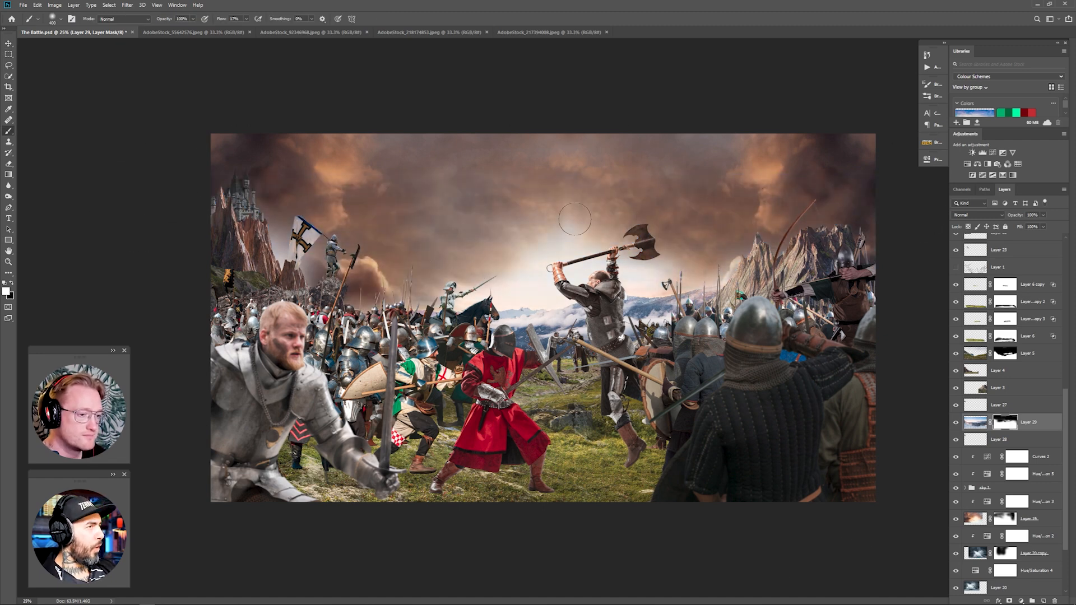
drag(661, 266, 394, 301)
key(bracketright)
key(bracketright)
key(bracketright)
key(bracketright)
key(bracketright)
Add a clipped Curves adjustment to the snowy landscape and adjust its individual colour channels.
click(992, 153)
click(853, 297)
click(852, 195)
click(862, 227)
click(903, 156)
double_click(987, 423)
click(852, 195)
click(860, 219)
click(903, 155)
Add a second clipped Curves adjustment to the snowy landscape and lower the opacity of the Curves 3 layer.
click(1030, 440)
click(993, 153)
drag(822, 286, 809, 268)
click(1041, 423)
click(1042, 215)
drag(1042, 225, 1023, 225)
click(903, 155)
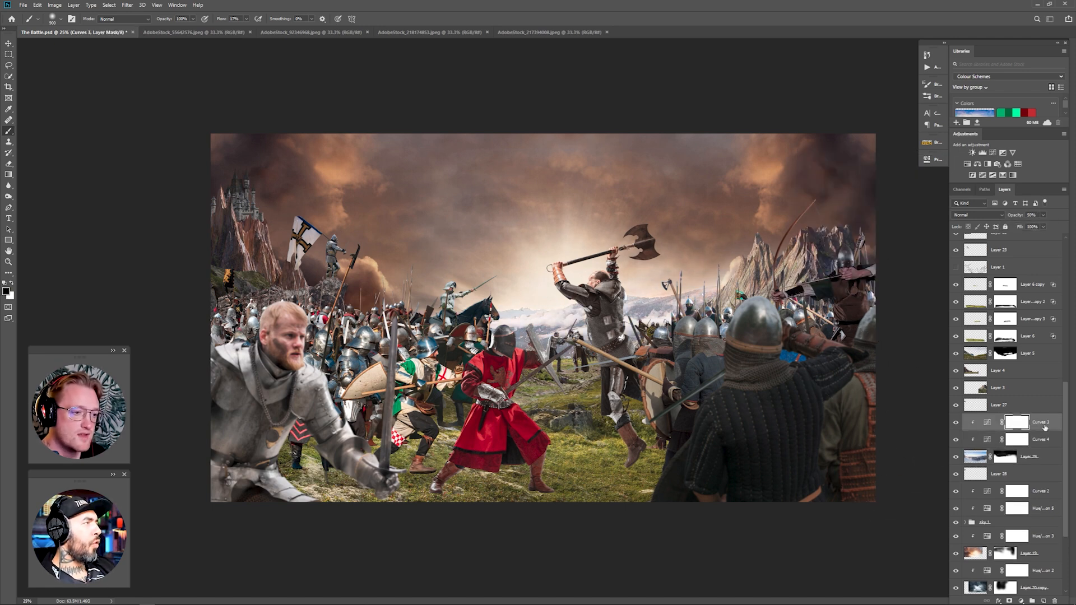
click(1029, 456)
key(v)
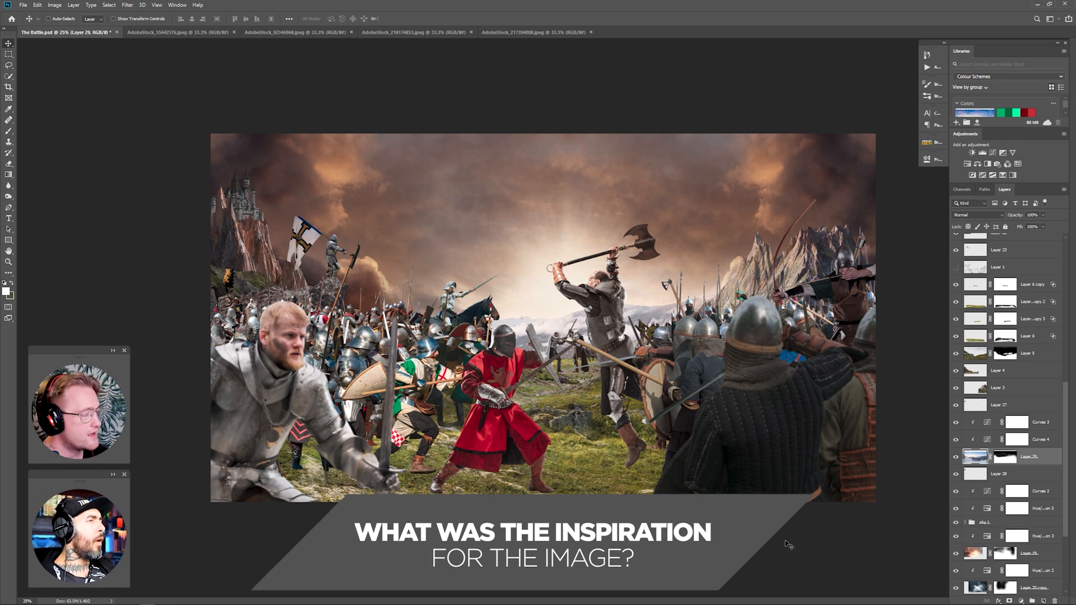
Create a layer named "lens flare" above the snowy landscape's Curves adjustments, change its blending mode and enlarge the brush.
click(1040, 423)
click(1043, 600)
double_click(1003, 422)
text(lens fla)
click(978, 215)
click(978, 292)
key(])
key(])
key(])
key(])
key(])
key(])
key(])
key(])
key(])
click(565, 314)
click(565, 314)
key(ctrl+z)
key(ctrl+z)
Paint a warm glow where the sky meets the horizon, using a colour based on the bright sky, and reduce the layer's opacity.
click(6, 291)
click(560, 311)
click(6, 291)
click(288, 163)
click(384, 135)
click(560, 308)
click(1042, 227)
drag(1046, 238, 1010, 241)
Browse the stock folders and open the optical flare image ultimate-light-fx-optical-flares-neostock-32.jpg.
key(ctrl+o)
click(164, 21)
double_click(99, 98)
double_click(99, 60)
double_click(93, 61)
click(246, 21)
double_click(100, 98)
double_click(92, 61)
double_click(548, 135)
Copy the whole flare image into The Battle.psd and set its blending mode to Screen.
key(ctrl+a)
key(ctrl+c)
click(67, 33)
key(ctrl+v)
click(978, 215)
click(965, 284)
Scale down the flare, position it over the bright glow at the horizon and add a layer mask to it.
key(v)
drag(542, 320, 542, 319)
key(ctrl+t)
drag(745, 106, 600, 223)
drag(448, 381, 551, 305)
key(Return)
click(1009, 601)
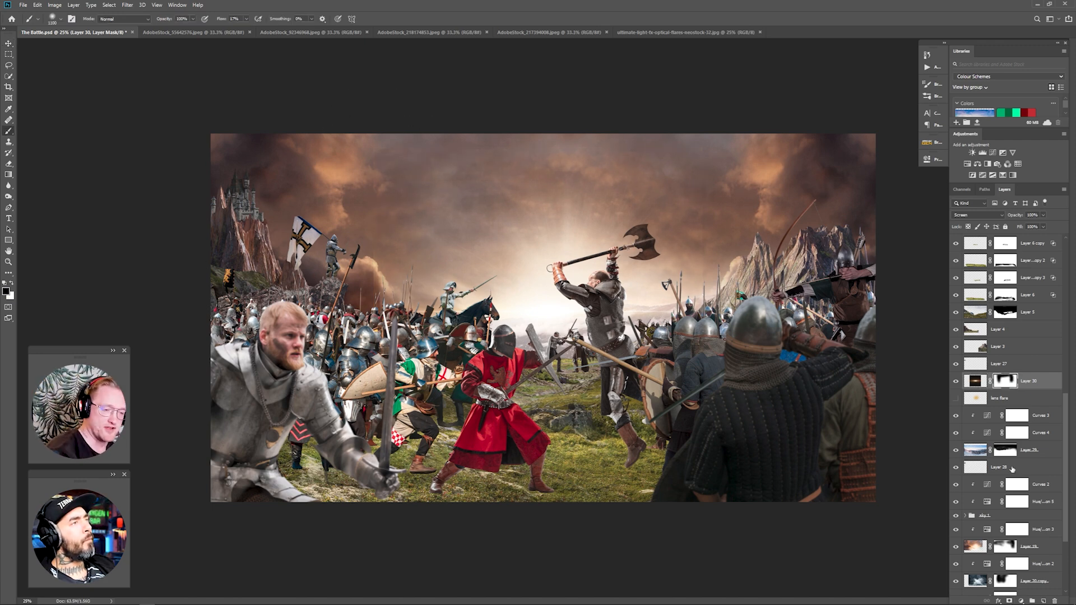
Touch up the snowy landscape's mask and duplicate one of the masked Layer 6 copies.
click(1005, 449)
scroll(1002, 476, up, 4)
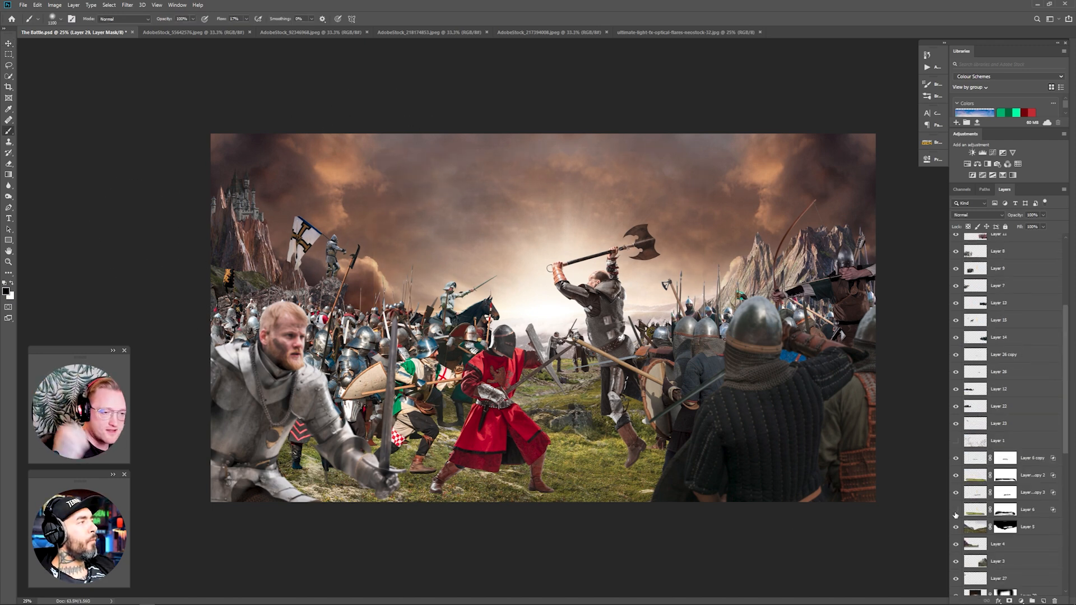
click(975, 492)
scroll(1009, 437, up, 4)
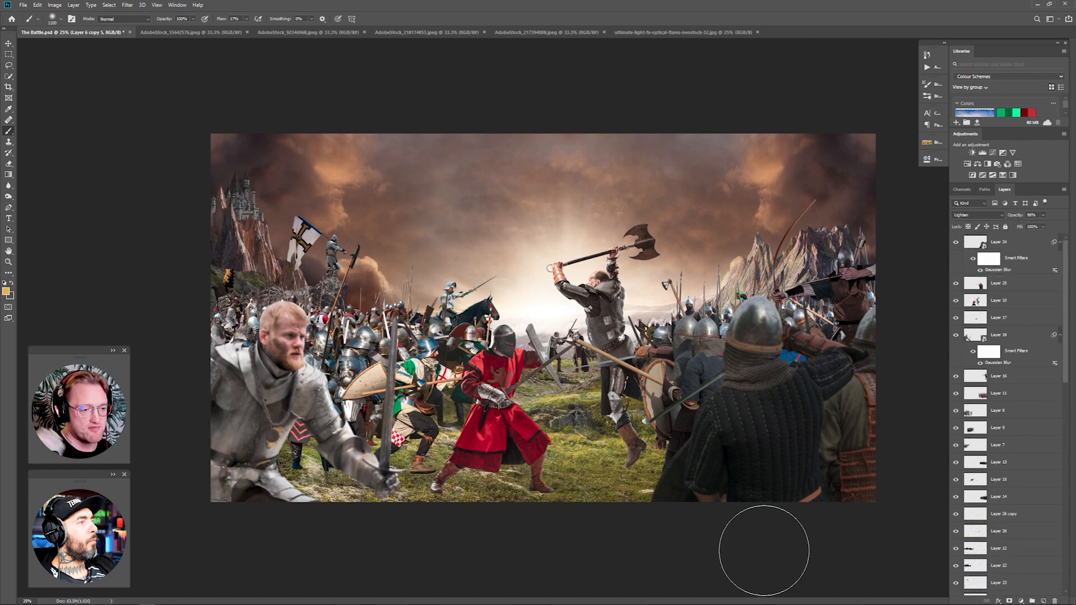
Bring another stock image into the battle scene above the Layer 6 copies and duplicate the snowy landscape layer.
key(ctrl+o)
click(1006, 591)
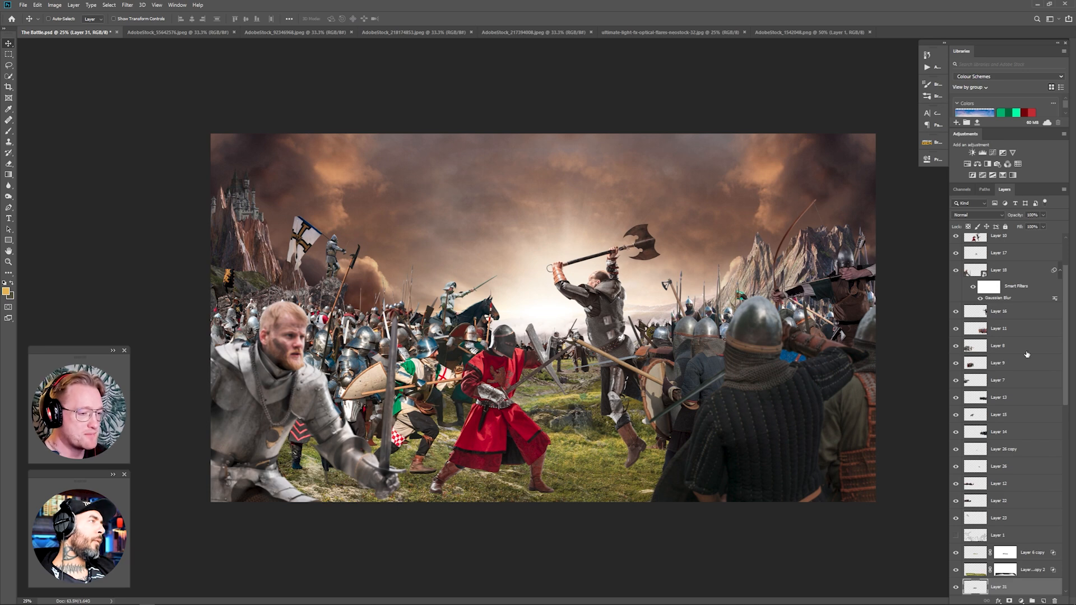
scroll(1008, 415, down, 5)
click(1028, 377)
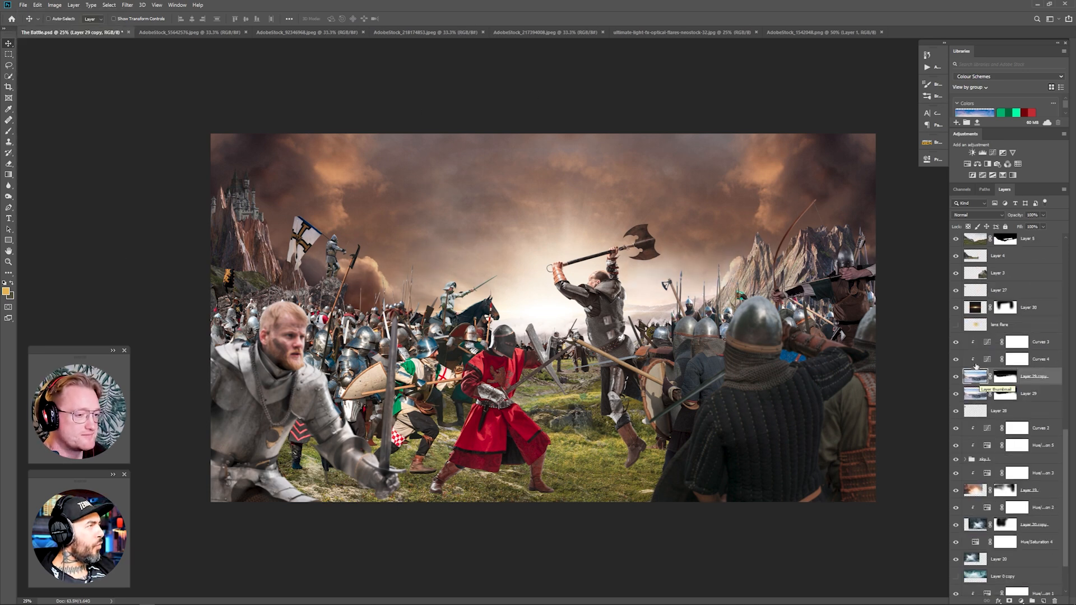
Open AdobeStock_282176969.jpeg and select the entire mountain image for copying into the battle scene.
scroll(1008, 414, up, 2)
click(23, 5)
click(29, 21)
key(Return)
key(Return)
click(108, 5)
click(120, 15)
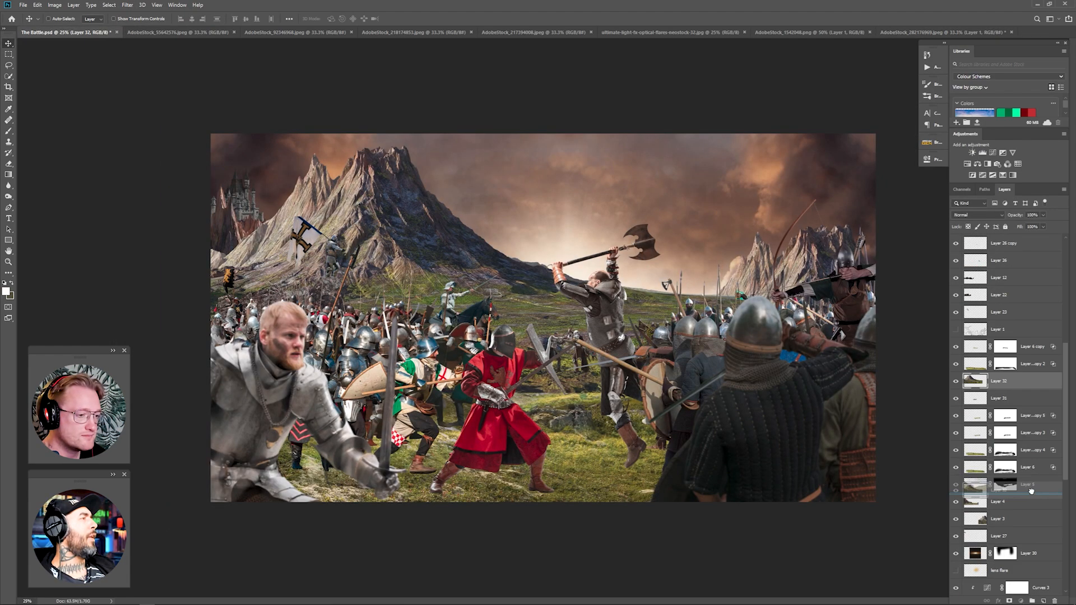
Move the new mountain layer down the stack, scale it and position it behind the army near the castle cliff.
drag(1031, 491, 1026, 425)
key(ctrl+t)
drag(663, 290, 291, 262)
key(ctrl+z)
drag(588, 252, 427, 235)
key(Return)
Add a Curves adjustment clipped to the new mountain and lift its black point.
click(992, 152)
mouse_move(822, 287)
mouse_down()
mouse_move(822, 262)
mouse_move(822, 287)
mouse_up()
alt+click(975, 424)
drag(863, 246, 863, 253)
key(ctrl+z)
drag(822, 287, 816, 272)
click(676, 306)
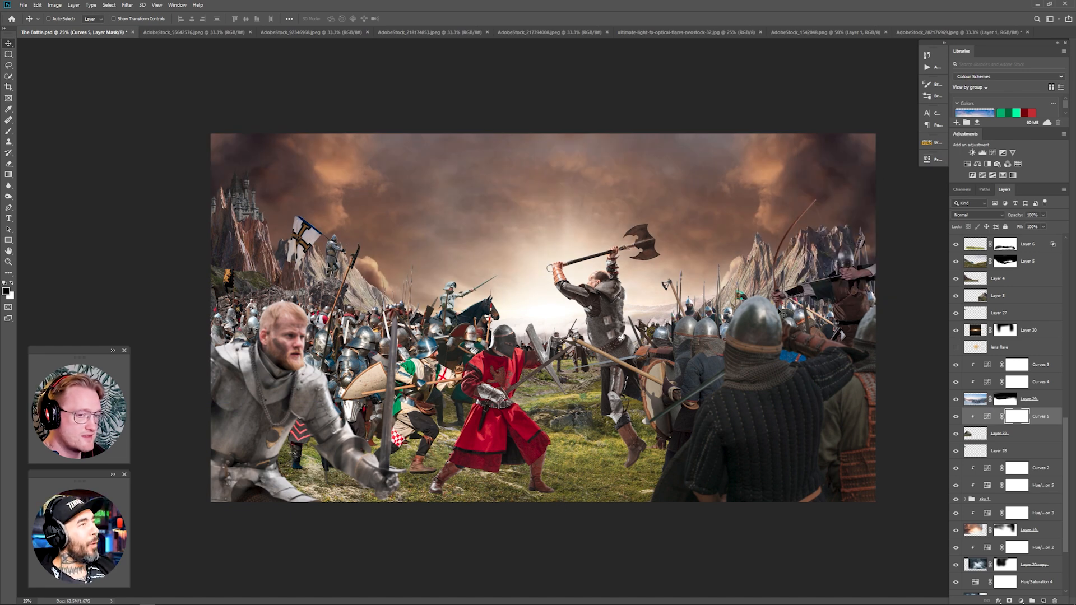
Refine the snowy landscape's mask with a much smaller brush around the clouds on the horizon.
drag(538, 314, 501, 291)
click(1004, 342)
key(b)
key(bracketleft)
key(bracketleft)
key(bracketleft)
key(bracketleft)
key(bracketleft)
key(bracketleft)
key(bracketleft)
key(bracketleft)
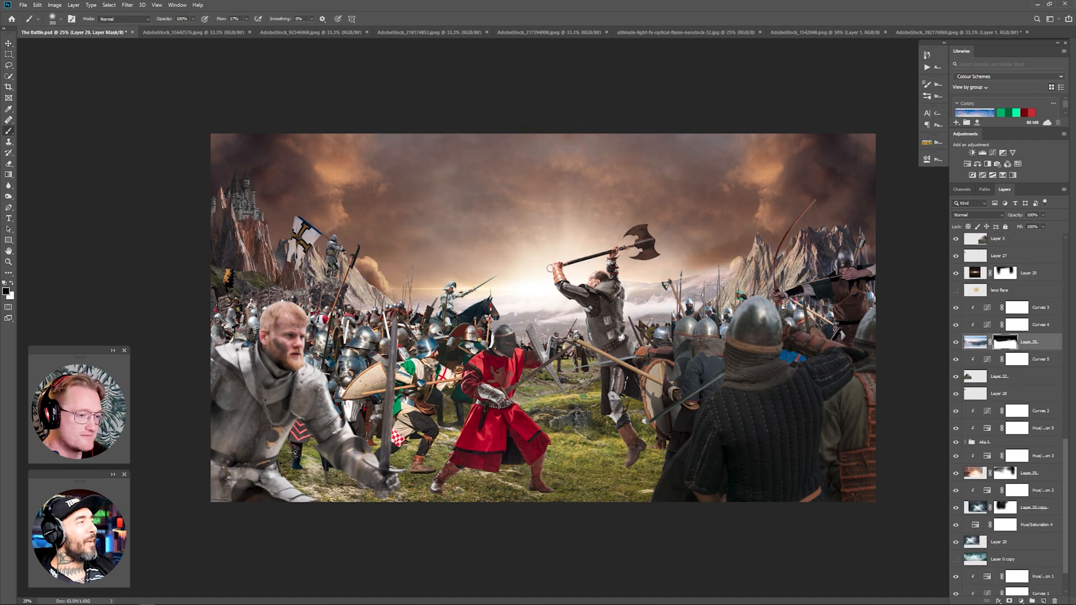
Show the lens flare layer and shift the Screen-blended flare slightly along the horizon.
click(955, 291)
click(975, 273)
key(v)
drag(544, 297, 547, 297)
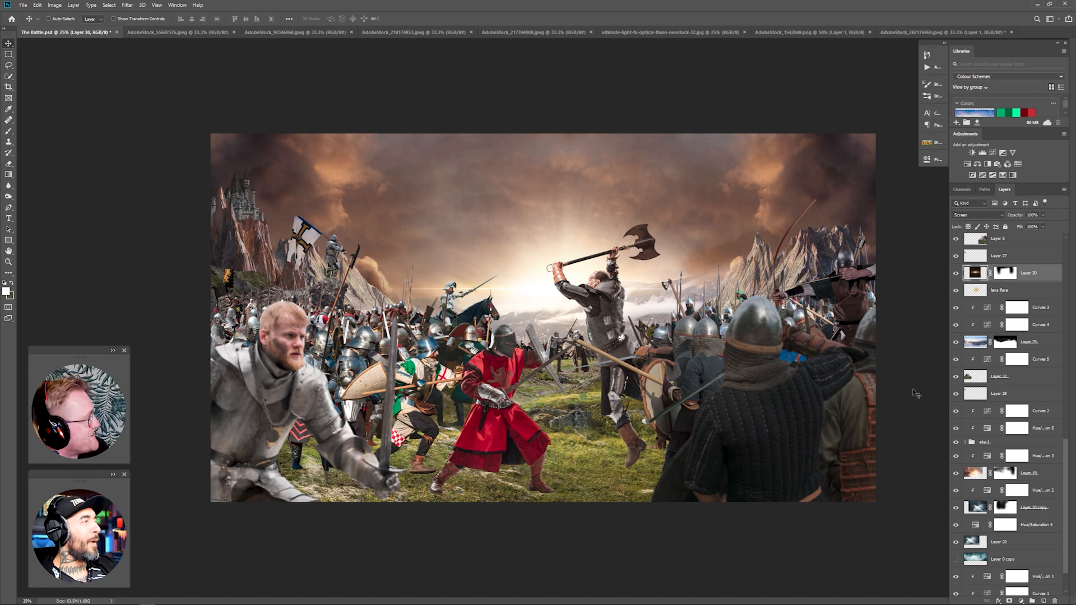
Touch up the masks of the orange sky and the snowy landscape with a larger brush.
click(1007, 475)
key(bracketright)
key(bracketright)
key(bracketright)
key(bracketright)
key(x)
click(1005, 342)
key(x)
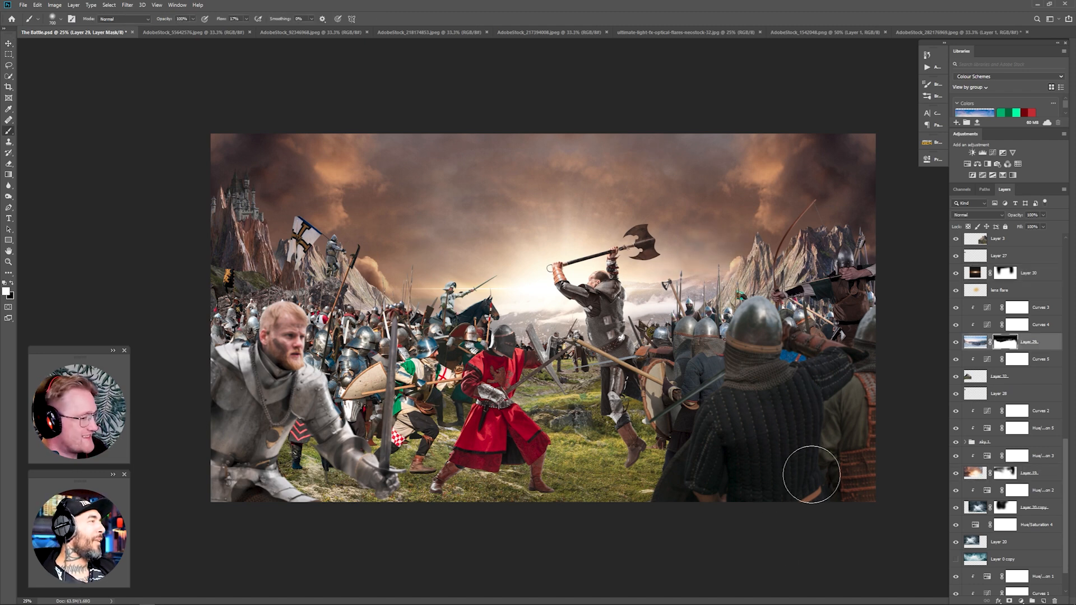
Darken the grassy battlefield with a clipped Curves adjustment that lowers its highlights, and move both flare layers above it.
scroll(972, 282, down, 2)
scroll(974, 303, up, 6)
click(975, 329)
click(993, 153)
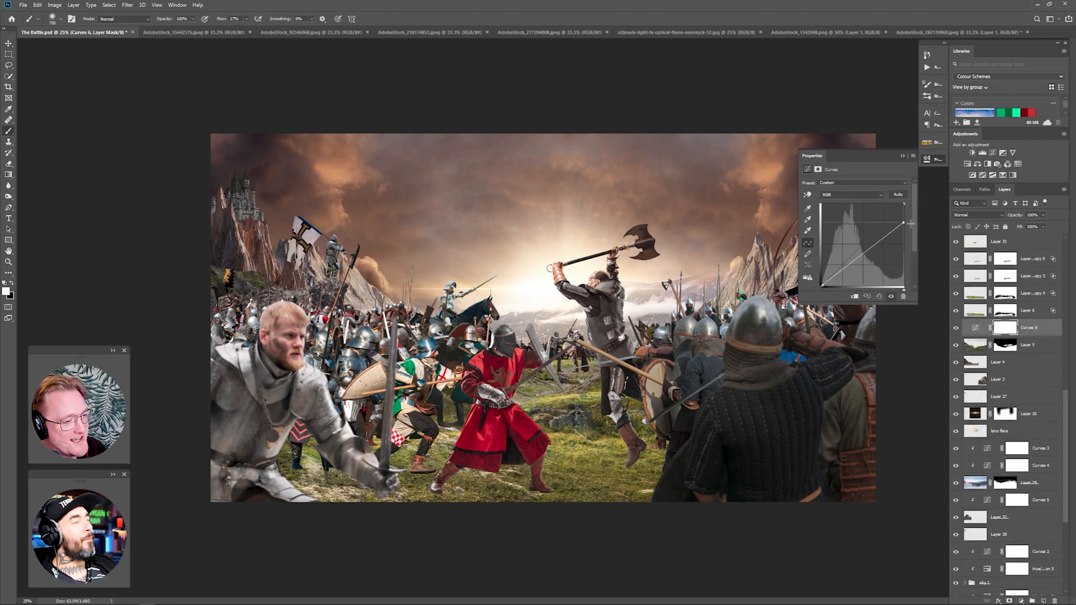
drag(1035, 415, 1026, 336)
click(1036, 363)
key(ctrl+alt+g)
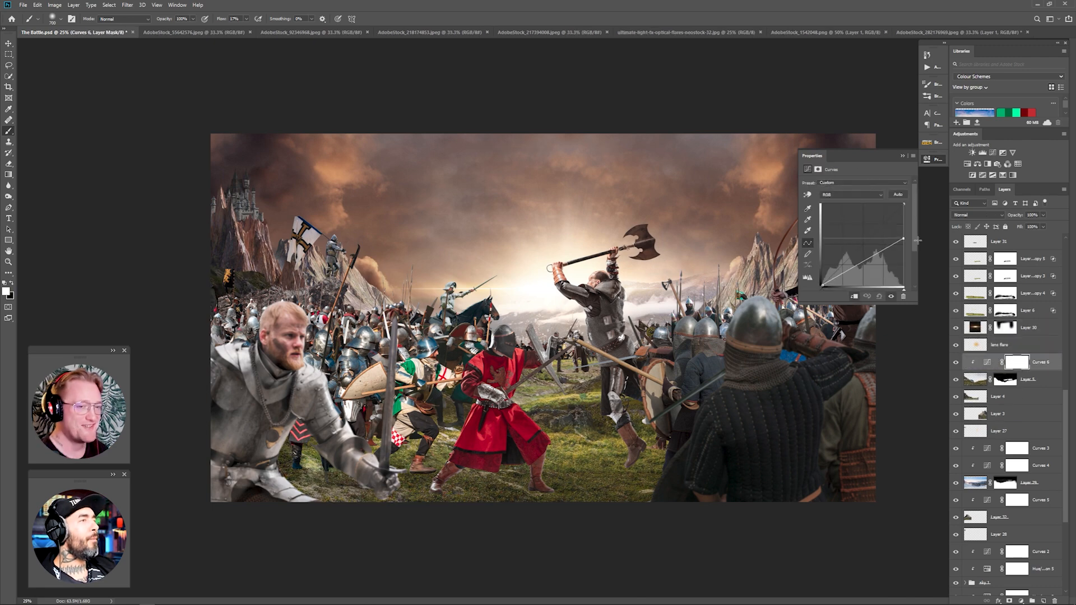
click(933, 159)
Add a Curves adjustment clipped to Layer 4 and lower its white point slightly.
click(956, 397)
click(956, 397)
click(1008, 399)
click(992, 153)
key(ctrl+alt+g)
drag(905, 205, 920, 217)
click(933, 159)
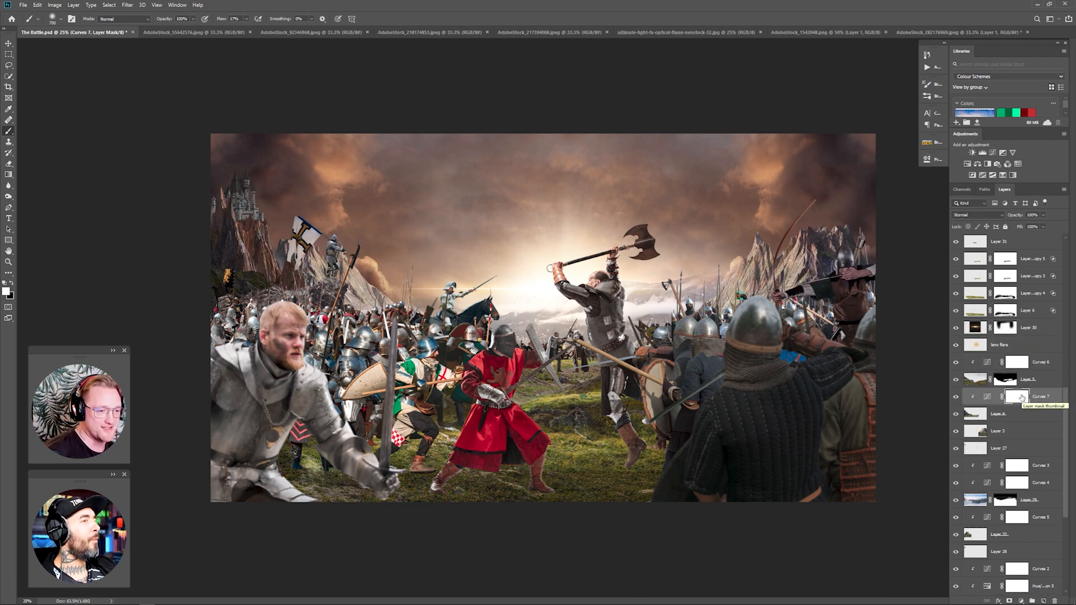
Rename Layer 5 as "main background", Layer 4 as "mountain" and Layer 3 as "right mountain".
scroll(1027, 387, down, 2)
double_click(1028, 339)
text(main background)
double_click(997, 372)
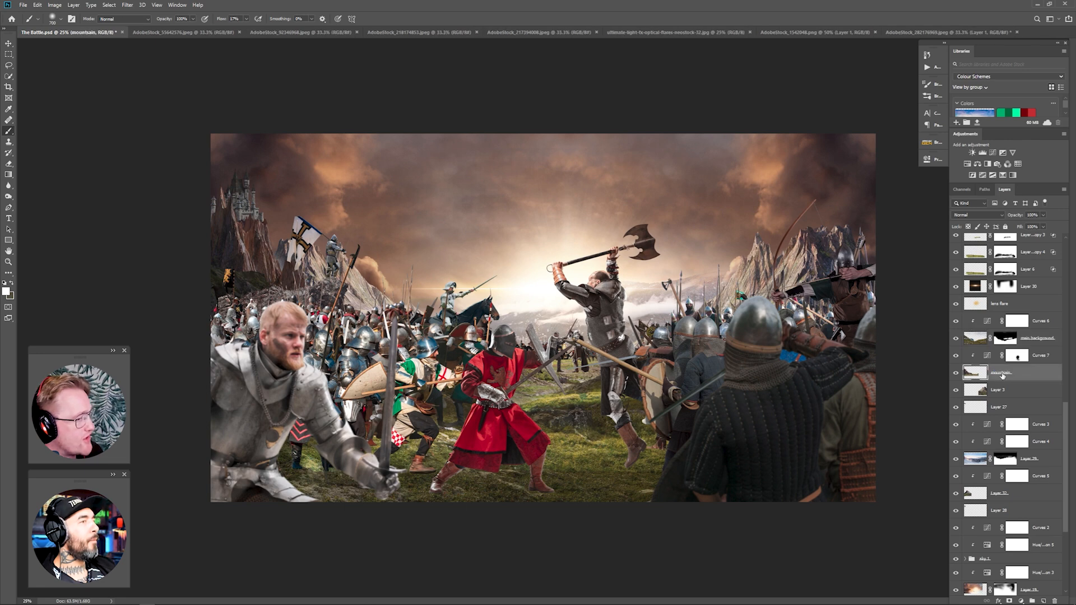
text(mountain)
double_click(997, 390)
text(right mountain)
Rename Layers 27 and 28 as "castle" and Layer 32 as "left mountain 2".
double_click(997, 408)
double_click(998, 510)
text(castle)
double_click(999, 494)
text(left mountain 2)
key(Return)
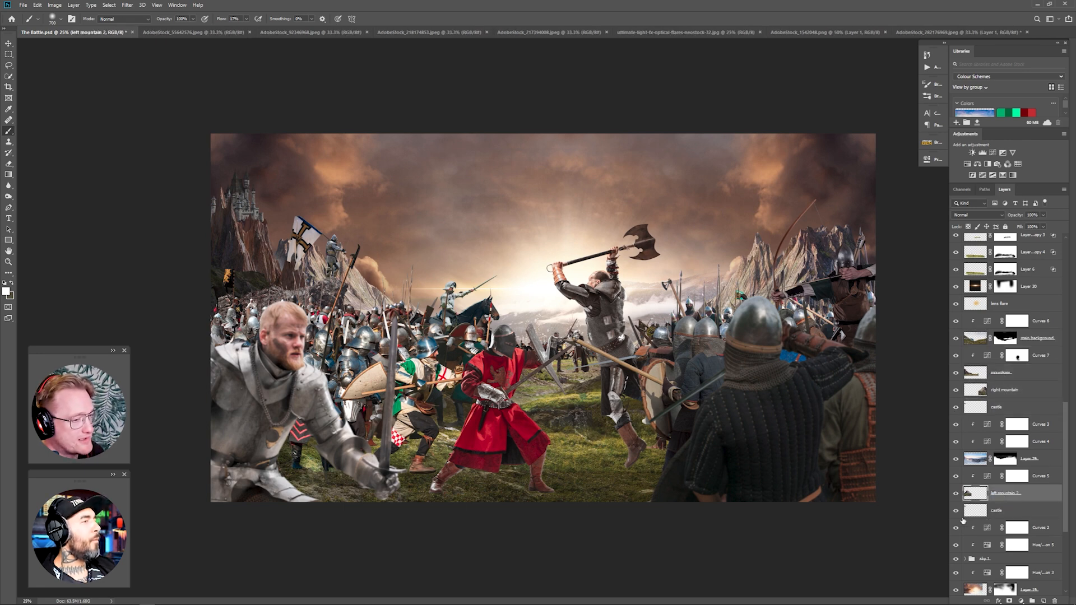
Add a Curves adjustment clipped to the army on Layer 12, lowering its highlights and adjusting its shadows.
scroll(1025, 377, up, 11)
scroll(1025, 377, down, 3)
click(1000, 424)
click(955, 425)
click(956, 425)
click(993, 152)
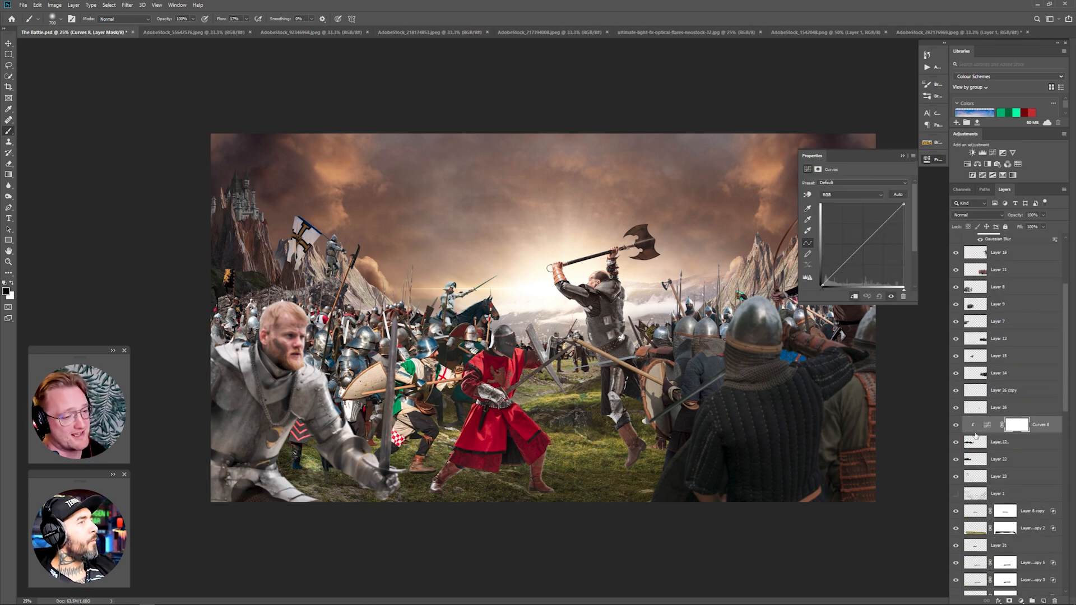
drag(910, 232, 910, 247)
drag(822, 265, 822, 280)
click(902, 156)
Darken the mounted knight with a clipped Curves adjustment that lowers its white point.
click(999, 355)
click(993, 152)
click(854, 297)
drag(904, 205, 903, 247)
Add a Curves adjustment clipped to Layer 9 and raise its black point slightly.
click(998, 304)
click(992, 153)
click(854, 297)
drag(822, 286, 822, 279)
Add a Curves adjustment clipped to Layer 7 and lower its white point to darken the highlights.
click(998, 322)
click(998, 338)
click(993, 153)
click(854, 297)
drag(904, 205, 908, 257)
click(902, 155)
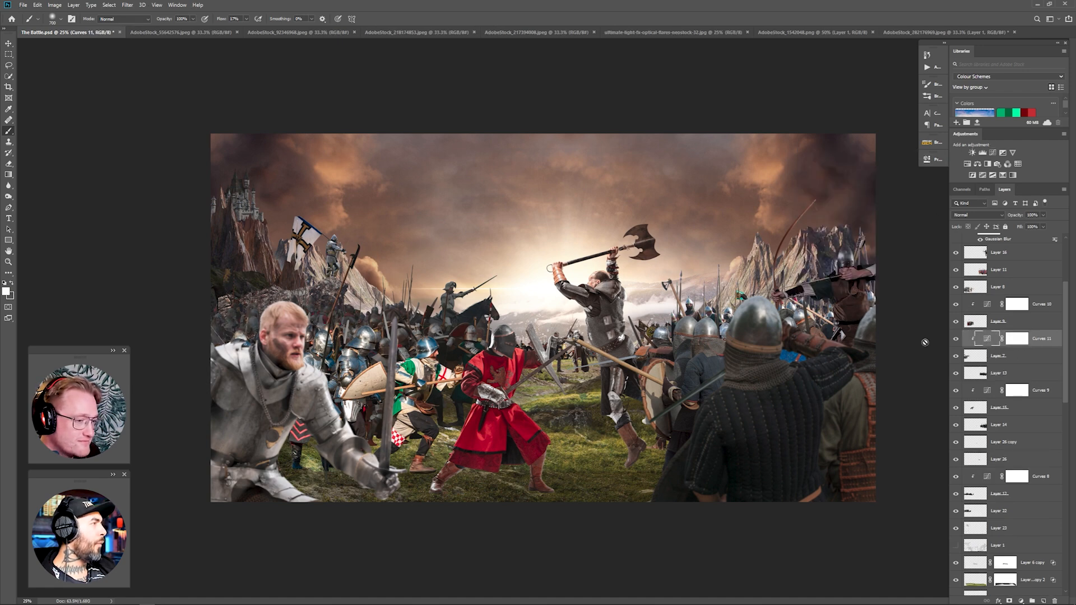
Add a Curves adjustment clipped to Layer 8 and lower its white point to darken the knights.
click(998, 288)
click(992, 153)
drag(904, 205, 919, 253)
click(854, 297)
click(902, 156)
Darken the bearded foreground knight on Layer 18 with a clipped, masked Curves adjustment and compare it on and off.
scroll(1015, 418, up, 4)
click(1000, 335)
click(993, 152)
click(854, 296)
click(902, 156)
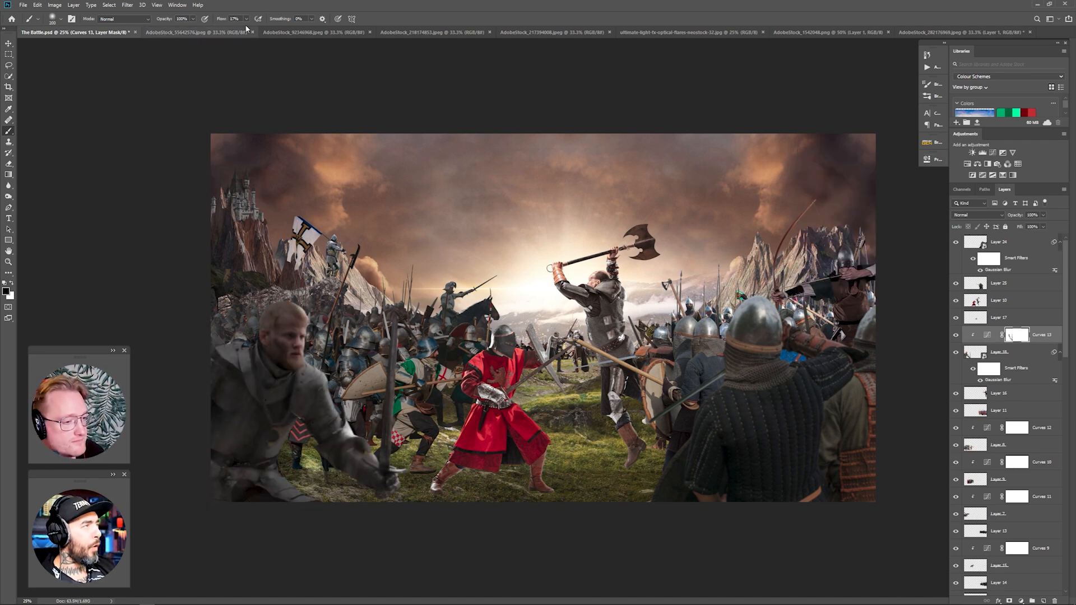
click(956, 335)
click(955, 336)
Add a Curves adjustment clipped to Layer 17, lowering its white point and raising its black point.
click(999, 283)
click(1000, 317)
click(992, 153)
click(854, 296)
drag(903, 204, 903, 253)
drag(822, 286, 823, 267)
click(902, 156)
Add a Curves adjustment clipped to Layer 22 and lower its white point.
scroll(1003, 392, down, 5)
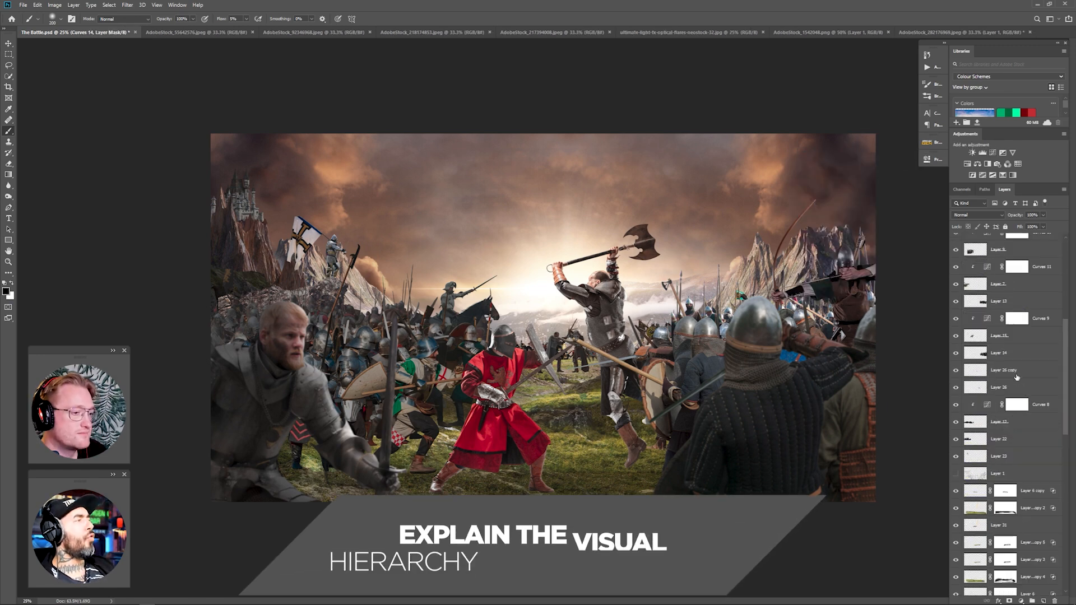
click(956, 457)
click(1000, 439)
click(993, 152)
click(854, 296)
drag(904, 205, 903, 256)
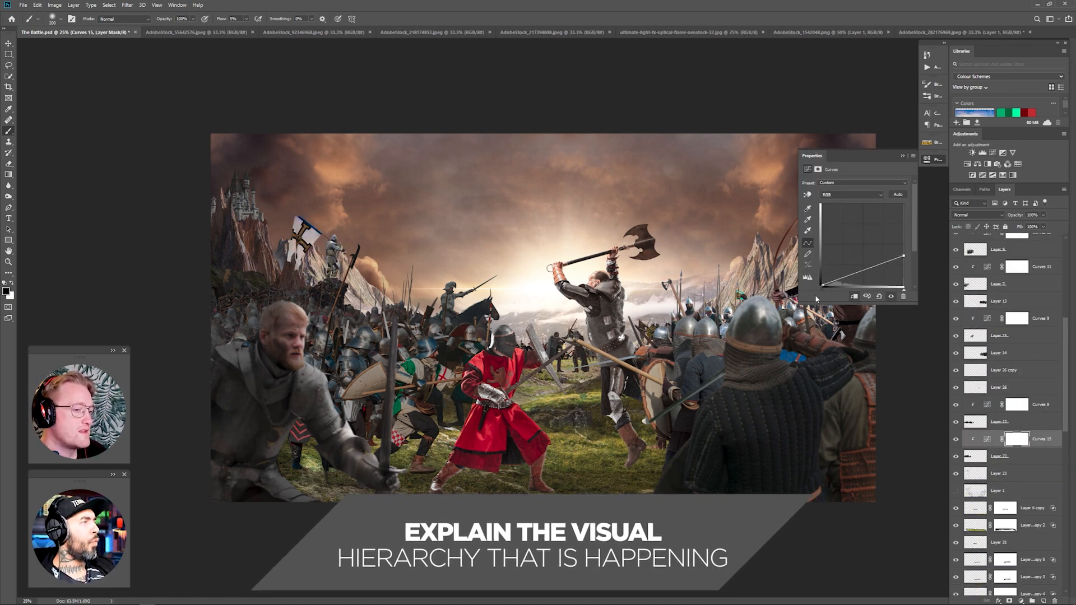
Darken the flag bearer on Layer 23 with a clipped Curves adjustment that strongly lowers its white point.
click(1000, 473)
click(992, 152)
click(854, 297)
drag(903, 204, 904, 261)
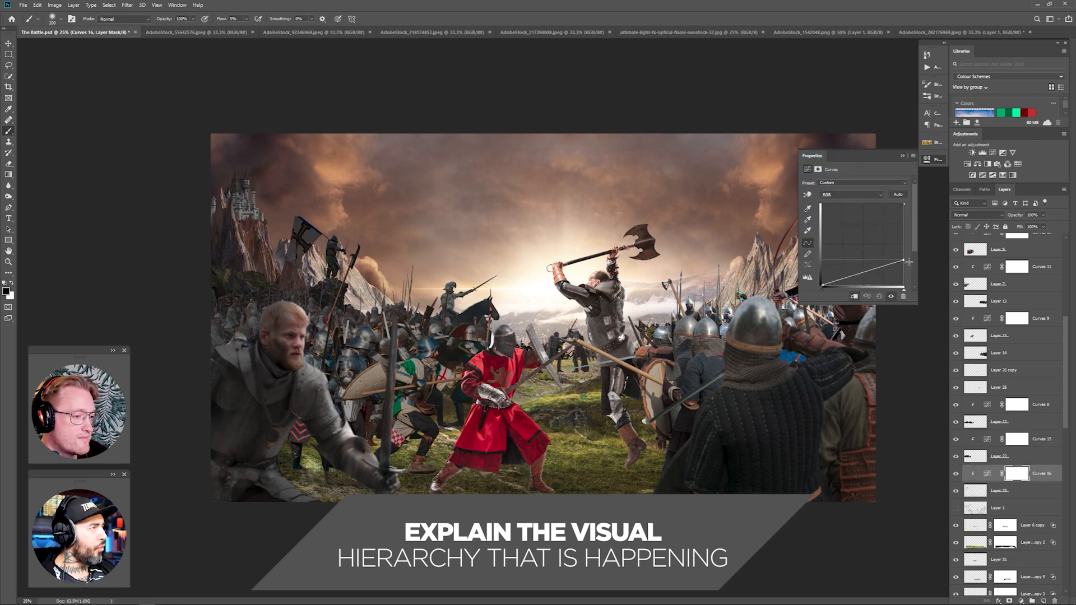
click(118, 259)
Darken Layer 31 and the two central fighters on Layer 10 with Curves adjustments that lower their white points.
scroll(1006, 521, down, 4)
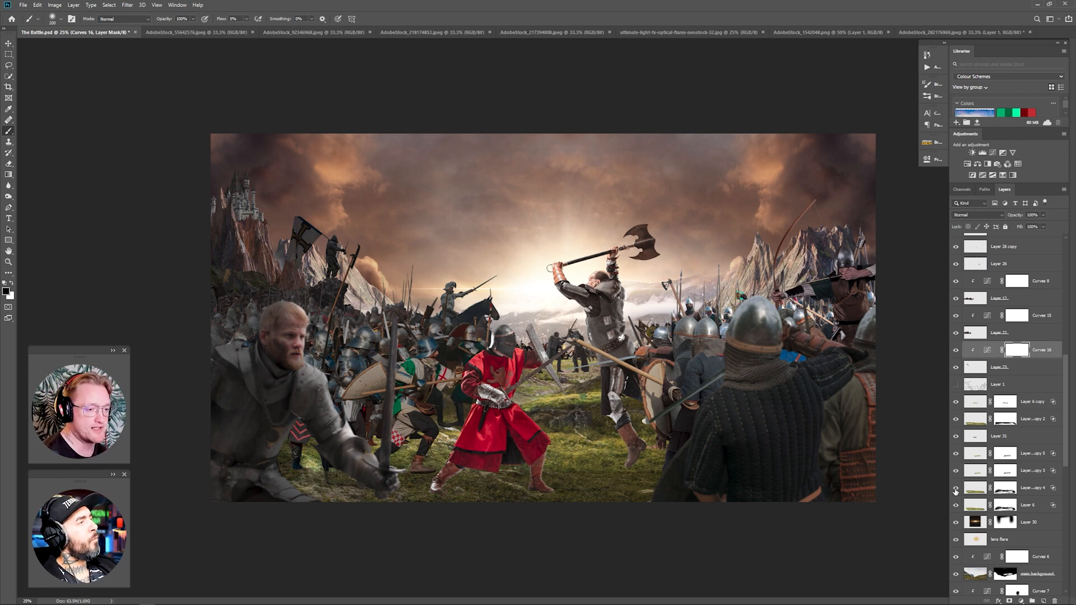
click(993, 152)
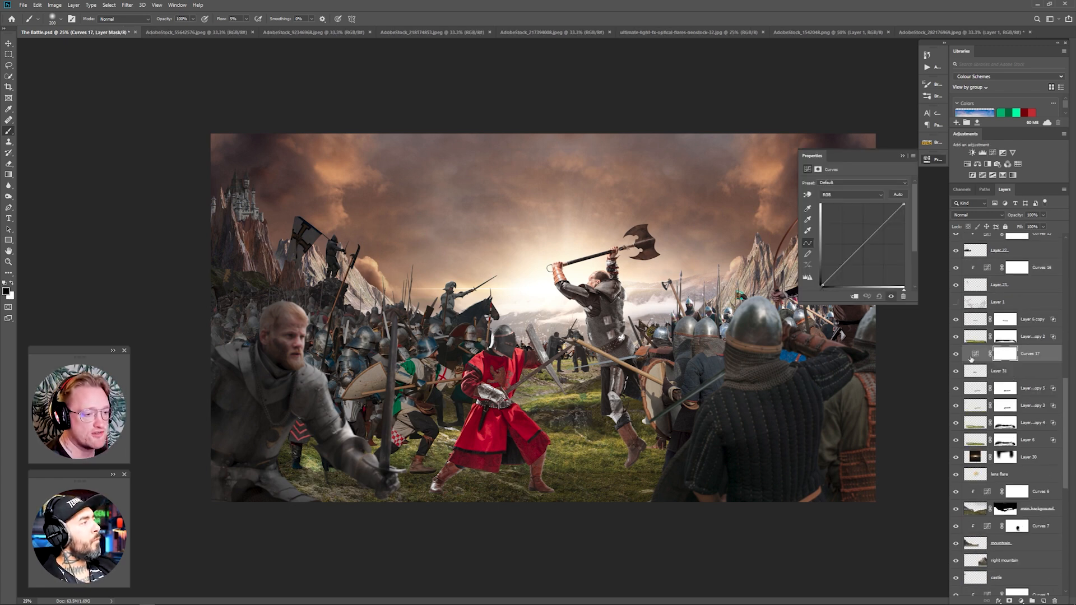
drag(904, 204, 903, 248)
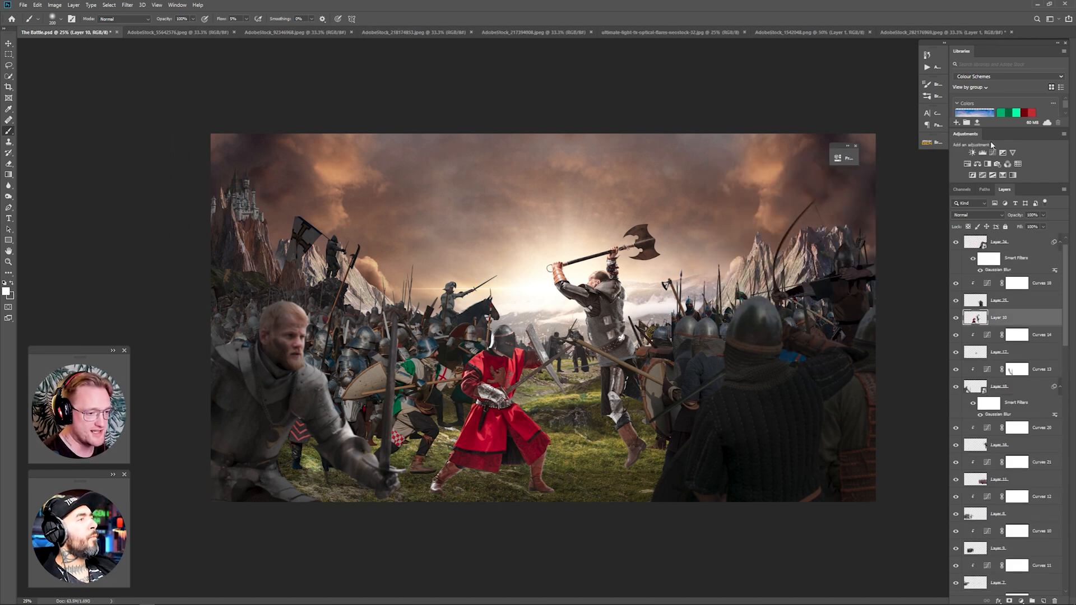
drag(814, 203, 835, 239)
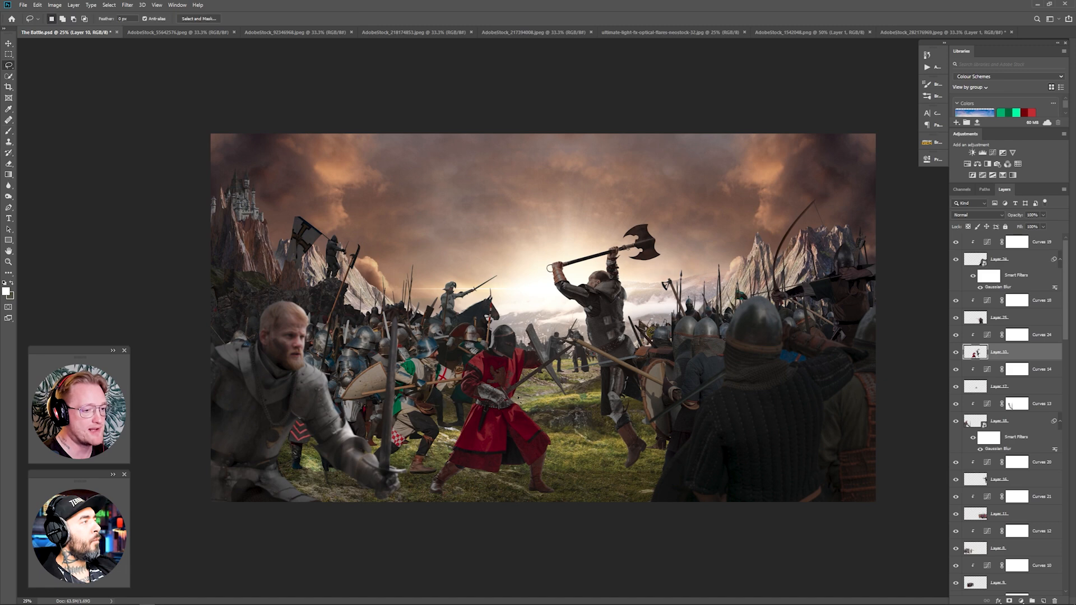
drag(650, 475, 649, 449)
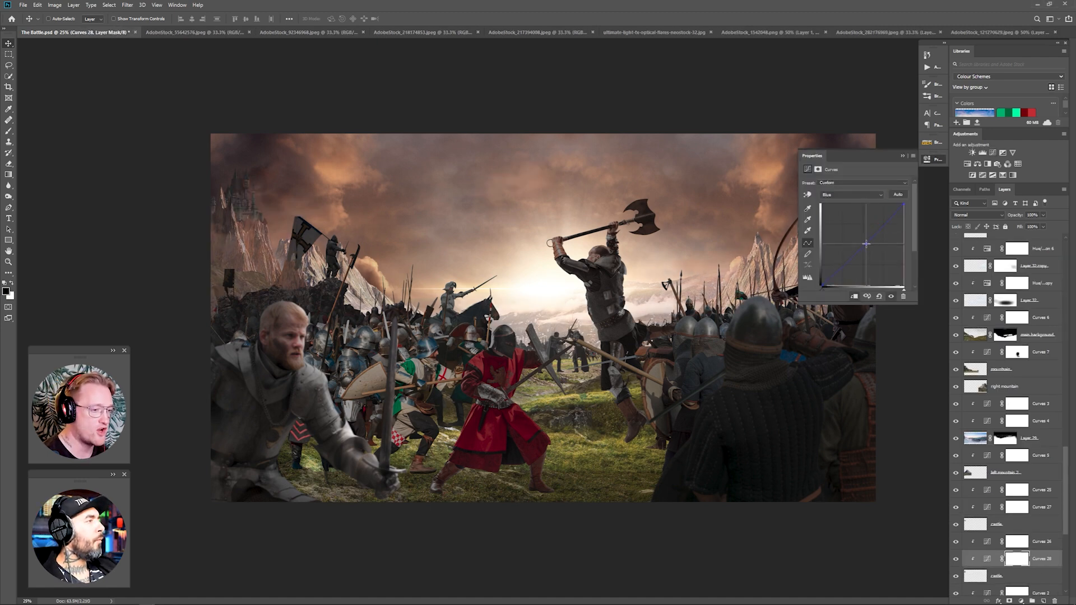
Lower the white point of the Curves adjustment clipped to Layer 8 and save the document.
click(1036, 506)
scroll(978, 429, up, 15)
click(997, 581)
double_click(987, 564)
drag(903, 236, 914, 260)
scroll(952, 462, down, 3)
scroll(953, 460, down, 3)
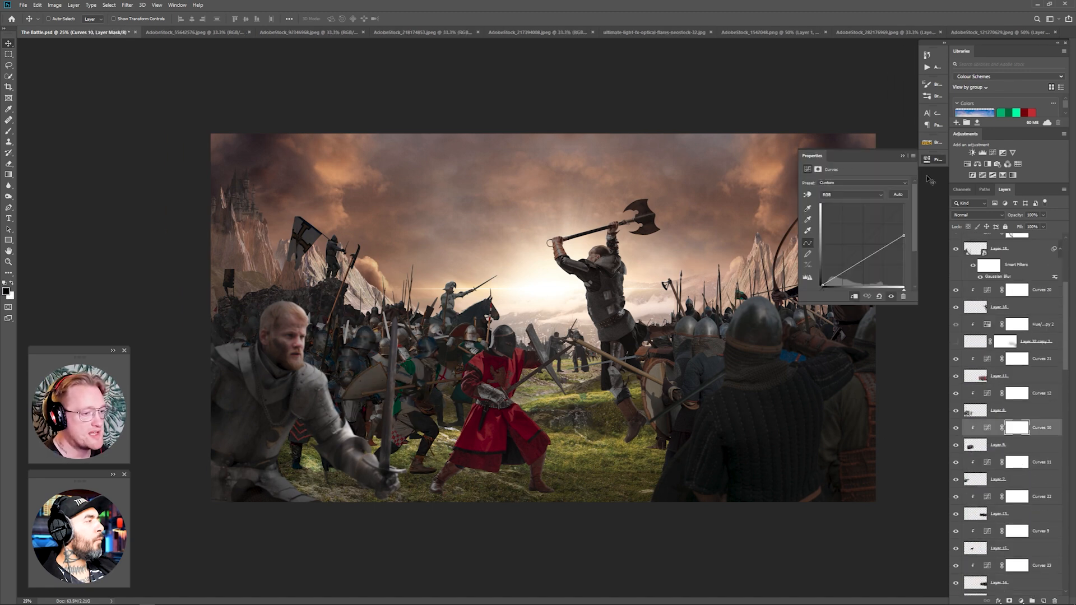
click(1017, 427)
key(ctrl+s)
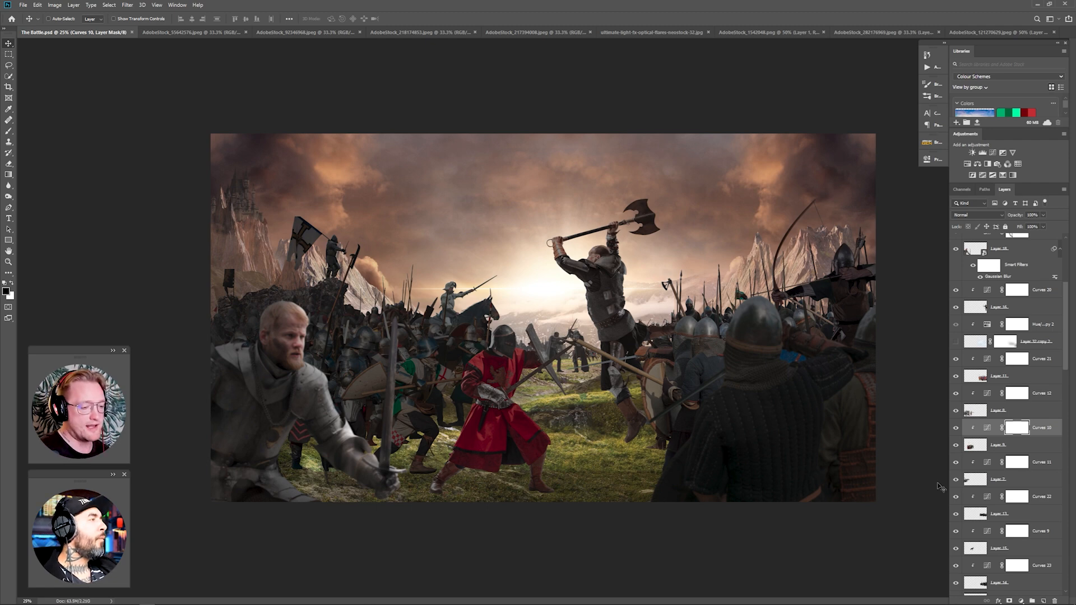
Desaturate Layer 8 with a clipped Hue/Saturation adjustment and raise the midtones of its Curves adjustment.
scroll(1020, 379, up, 5)
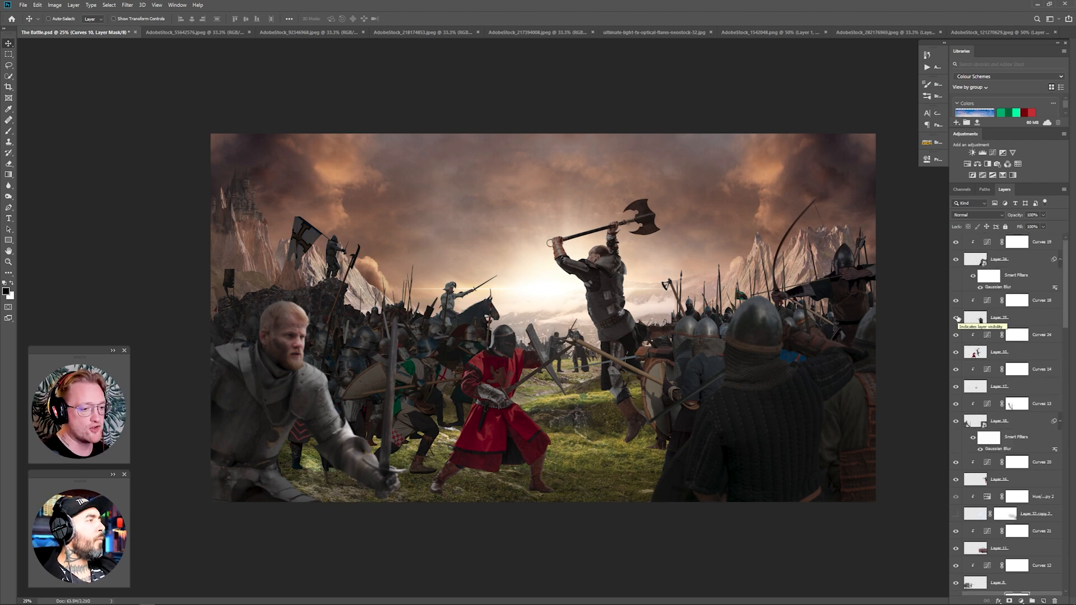
scroll(965, 429, down, 3)
double_click(987, 410)
click(999, 428)
click(967, 164)
drag(854, 233, 839, 233)
double_click(987, 410)
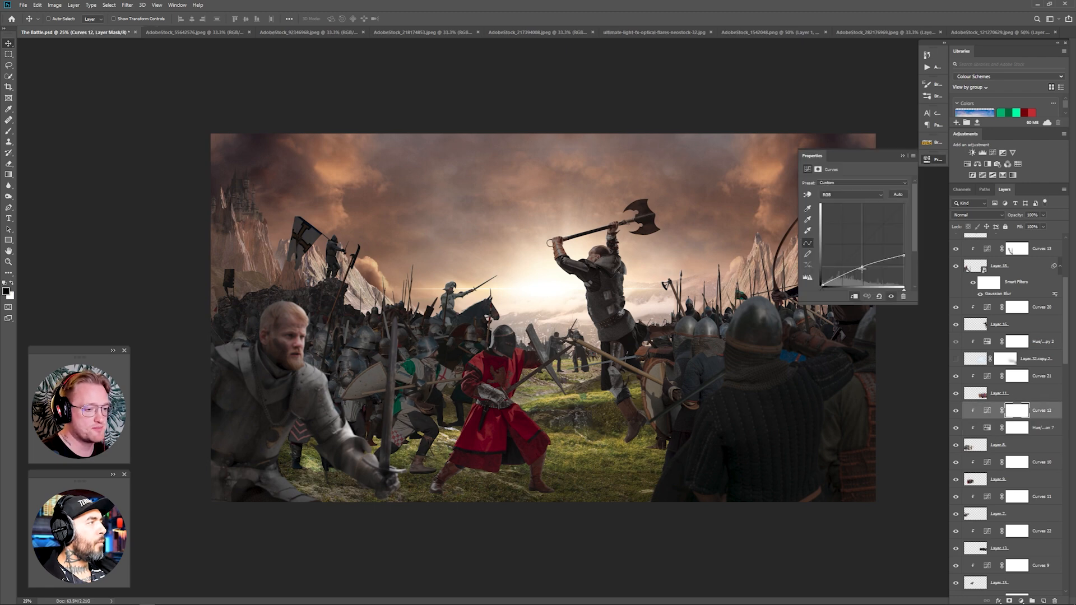
click(789, 482)
Paint white mist with a smoke-like brush on a new layer below the lens flare, across the background and both mountain ranges.
scroll(977, 408, down, 15)
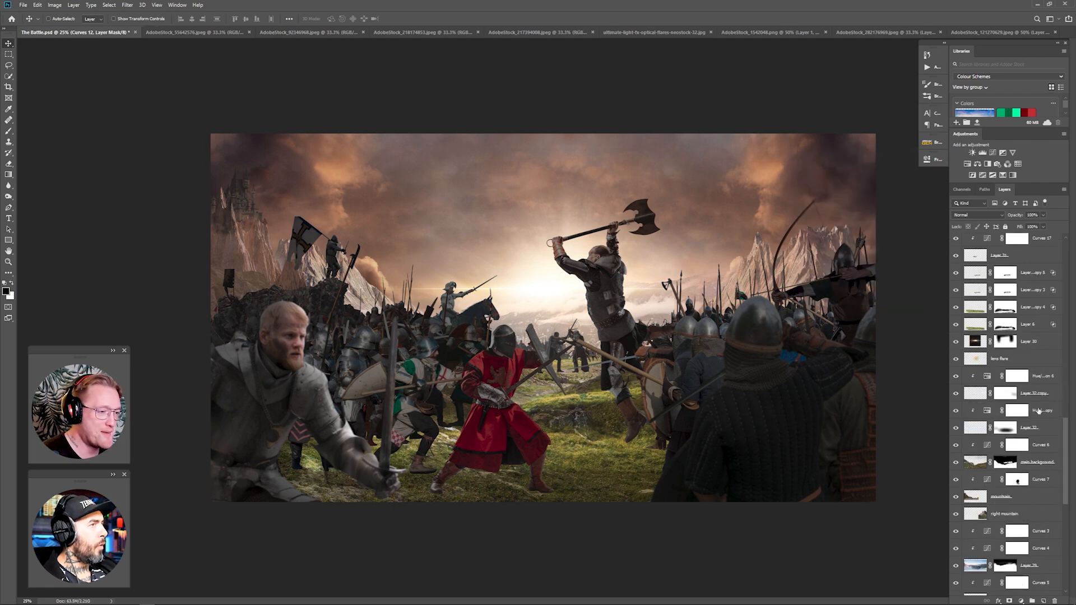
click(1042, 376)
click(1043, 601)
key(b)
click(55, 19)
scroll(62, 151, down, 3)
click(61, 162)
drag(364, 285, 394, 320)
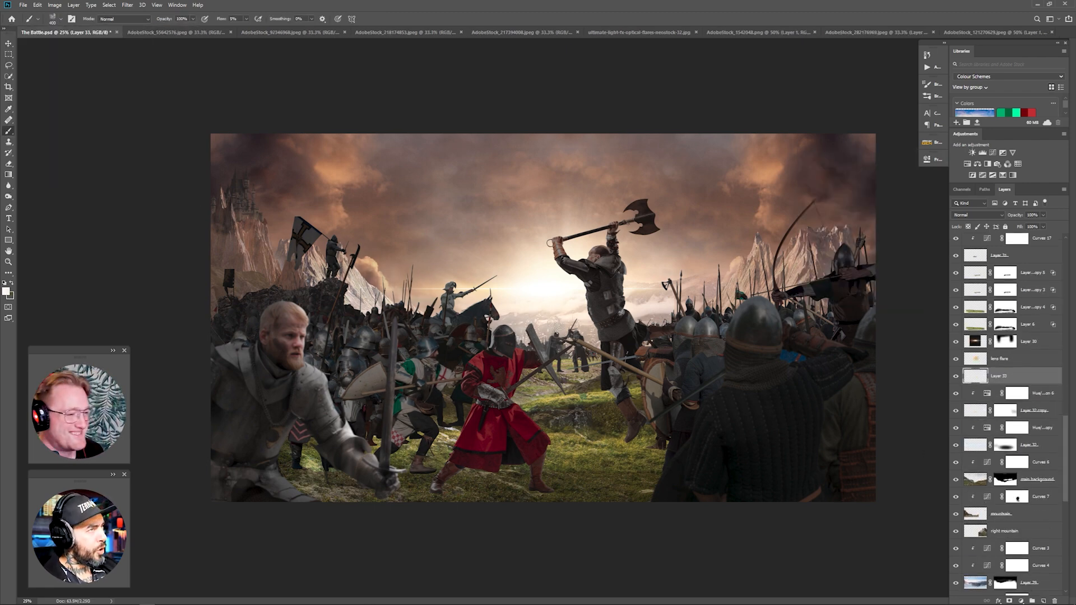
drag(594, 333, 533, 333)
drag(695, 291, 830, 240)
drag(361, 288, 241, 263)
Paint mist with an enlarged brush on a new layer around the scene's centre and place that layer directly below Layer 10.
scroll(1014, 358, up, 15)
click(1042, 242)
click(1043, 600)
key(bracketright)
key(bracketright)
mouse_move(516, 358)
mouse_down()
mouse_move(620, 358)
mouse_move(518, 364)
mouse_up()
drag(998, 242, 998, 378)
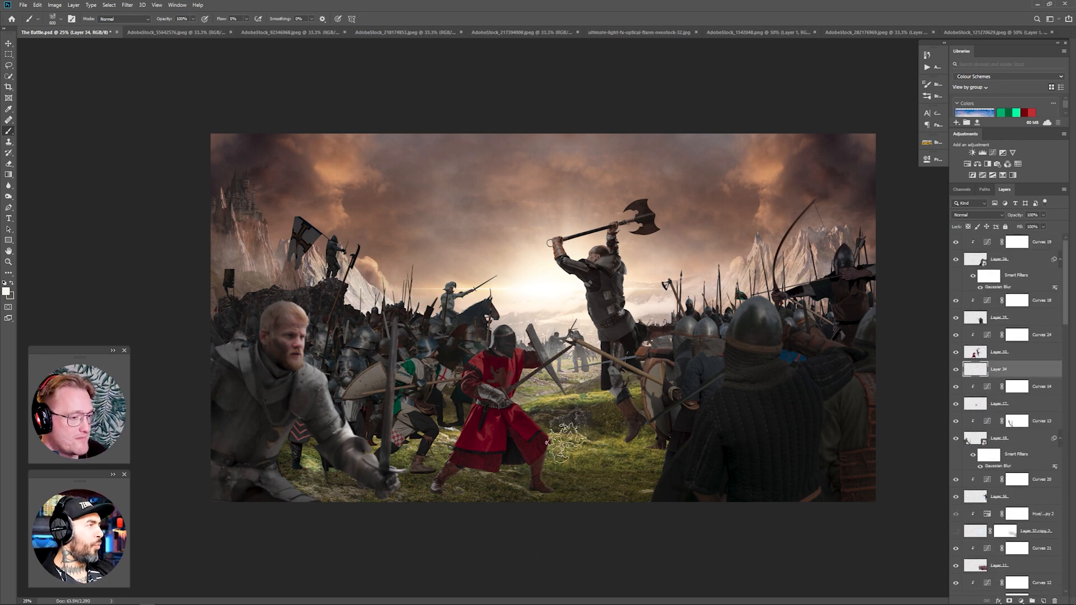
Fine-tune the Curves adjustments clipped to the mountains and castles for aerial perspective.
double_click(987, 479)
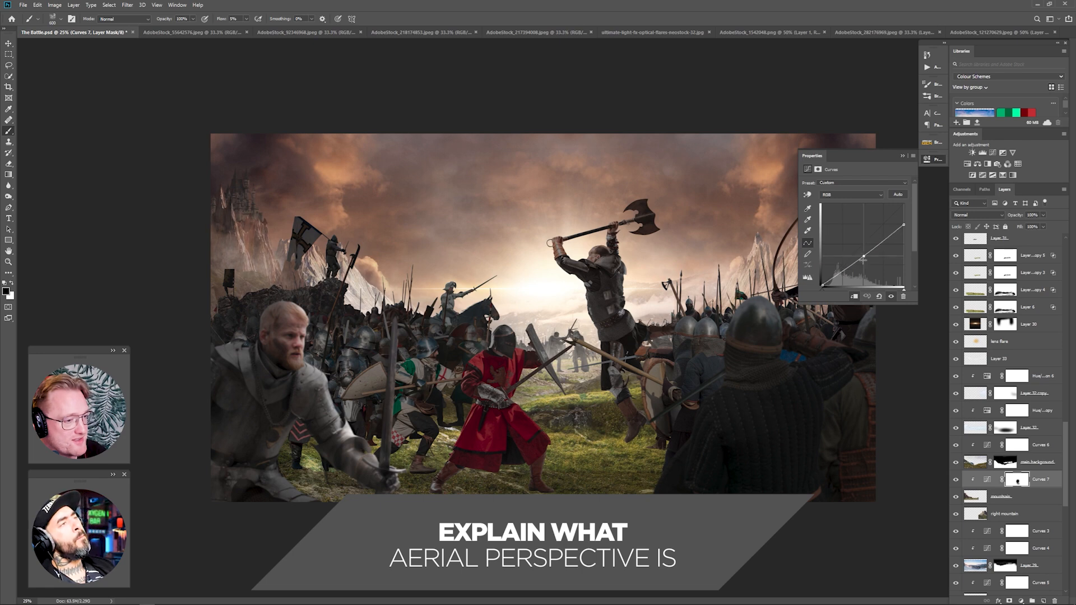
click(903, 156)
scroll(1008, 448, down, 10)
scroll(1009, 392, up, 2)
double_click(987, 387)
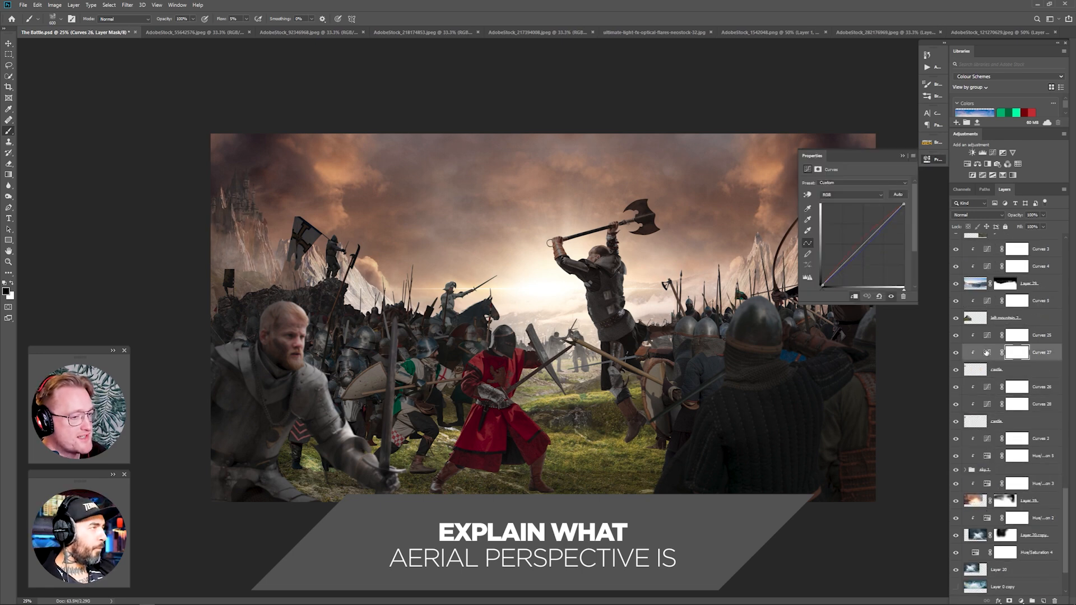
double_click(986, 335)
click(903, 155)
scroll(1003, 392, up, 5)
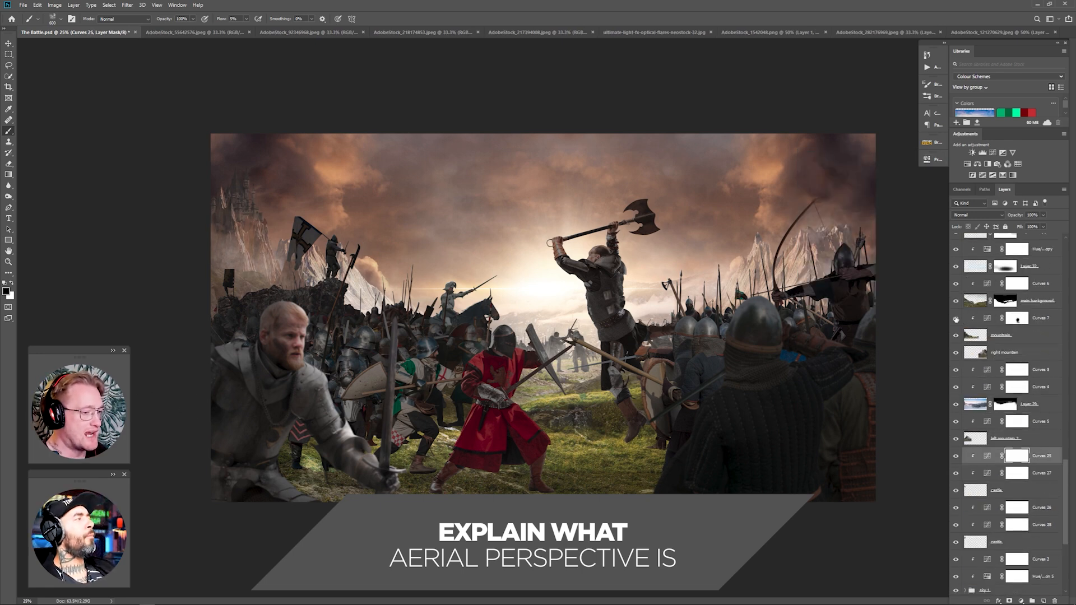
Add Curves adjustments clipped to the main background layer and to Layer 12.
double_click(987, 387)
click(903, 155)
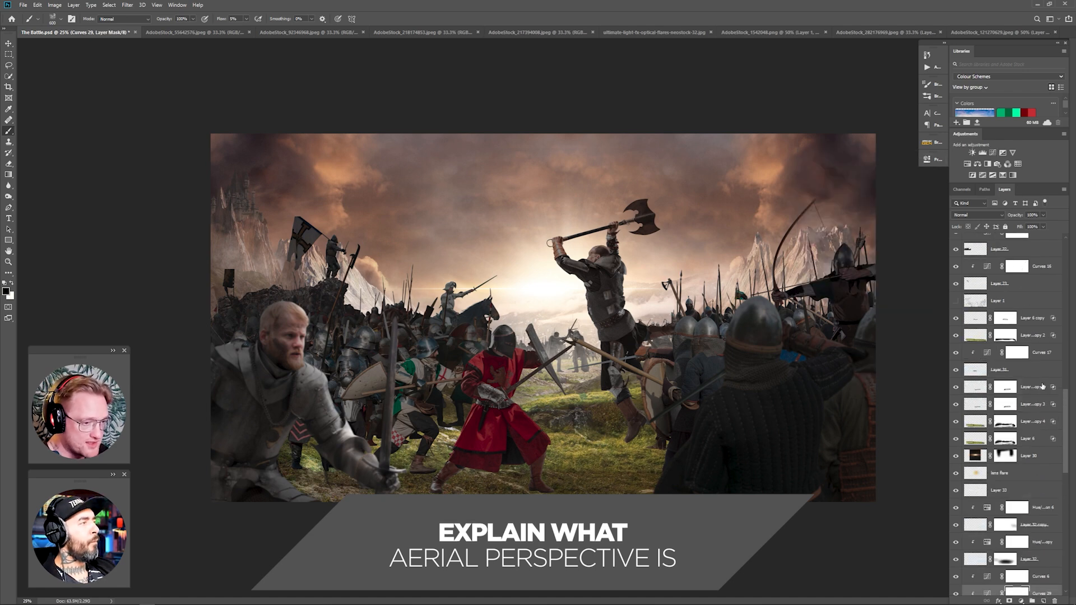
scroll(1009, 393, down, 8)
scroll(995, 448, down, 5)
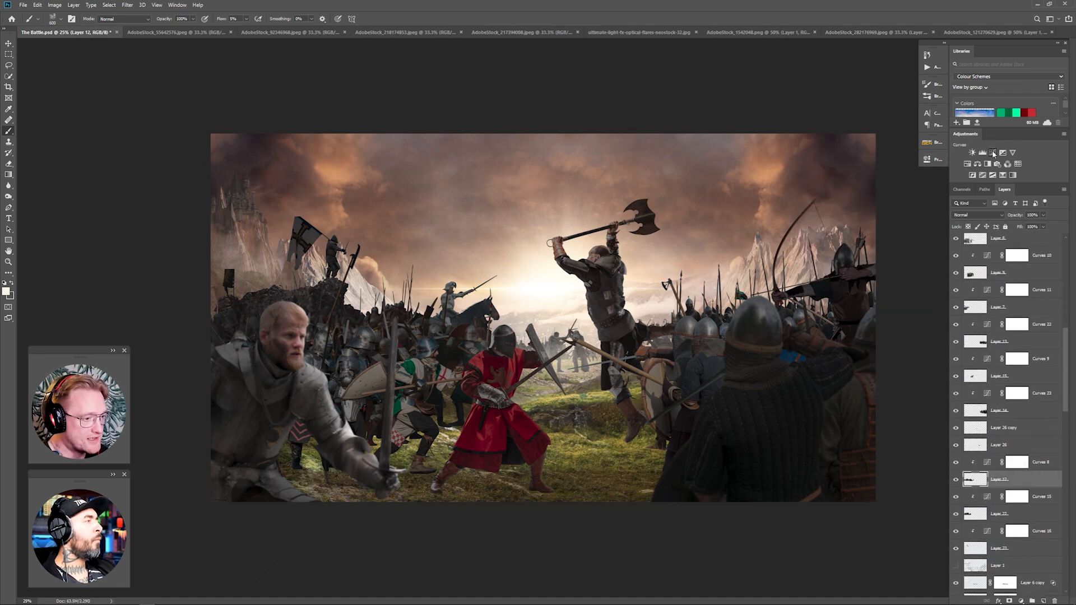
double_click(987, 479)
Add a second Curves adjustment clipped to Layer 22.
scroll(1013, 482, down, 2)
click(1013, 497)
click(992, 152)
click(902, 155)
scroll(1013, 493, down, 3)
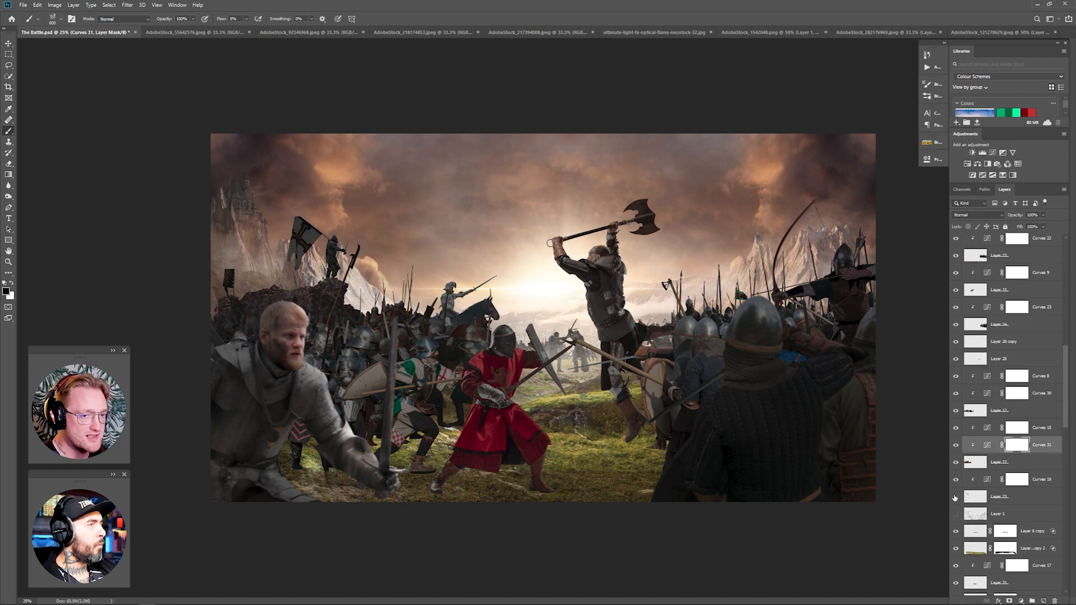
Add a second Curves adjustment clipped to the flag bearer on Layer 23 and save the document.
click(1013, 497)
click(993, 152)
click(903, 156)
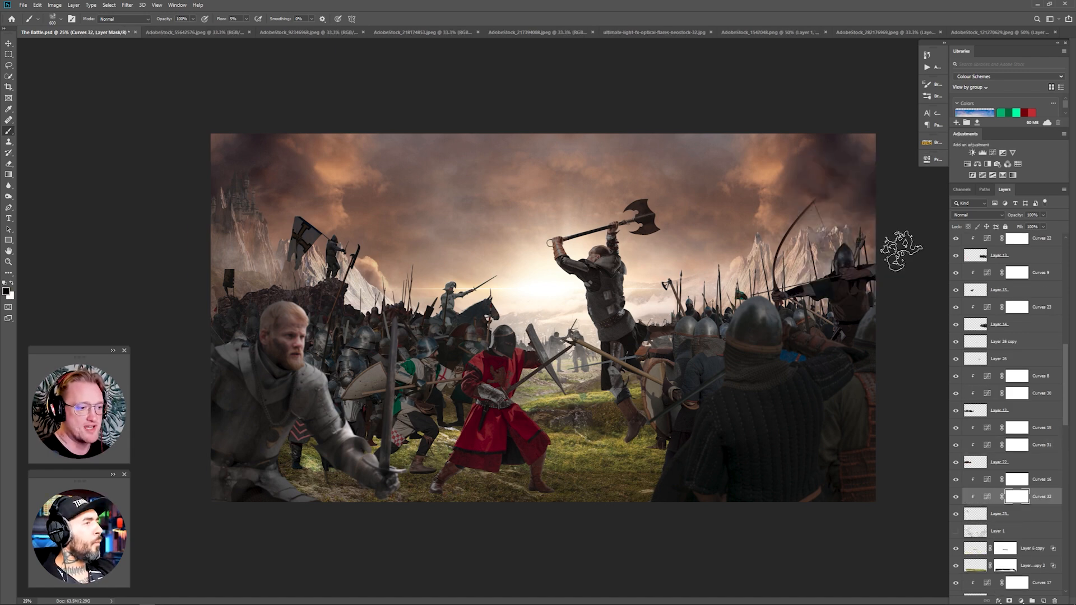
key(ctrl+s)
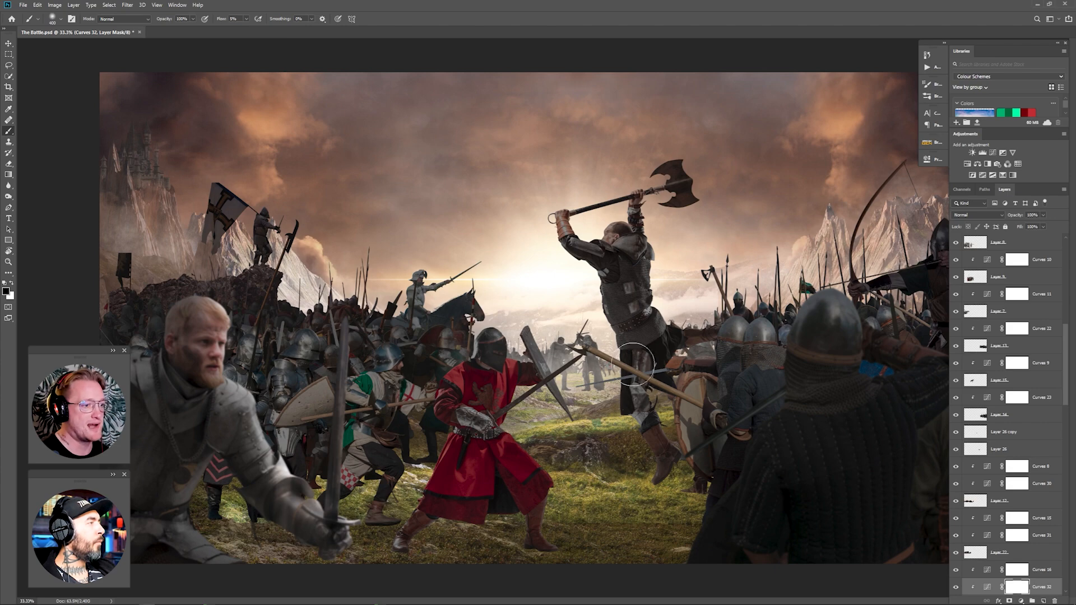
Identify the green-and-white knight's group on Layer 8 and move it closer to the red knight.
scroll(987, 386, up, 3)
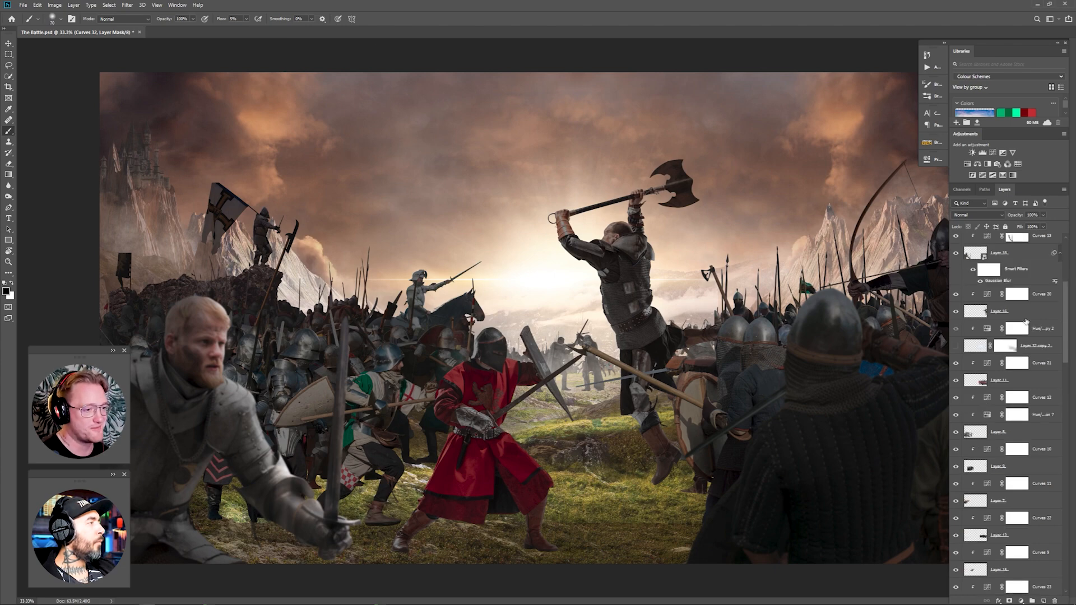
click(1017, 375)
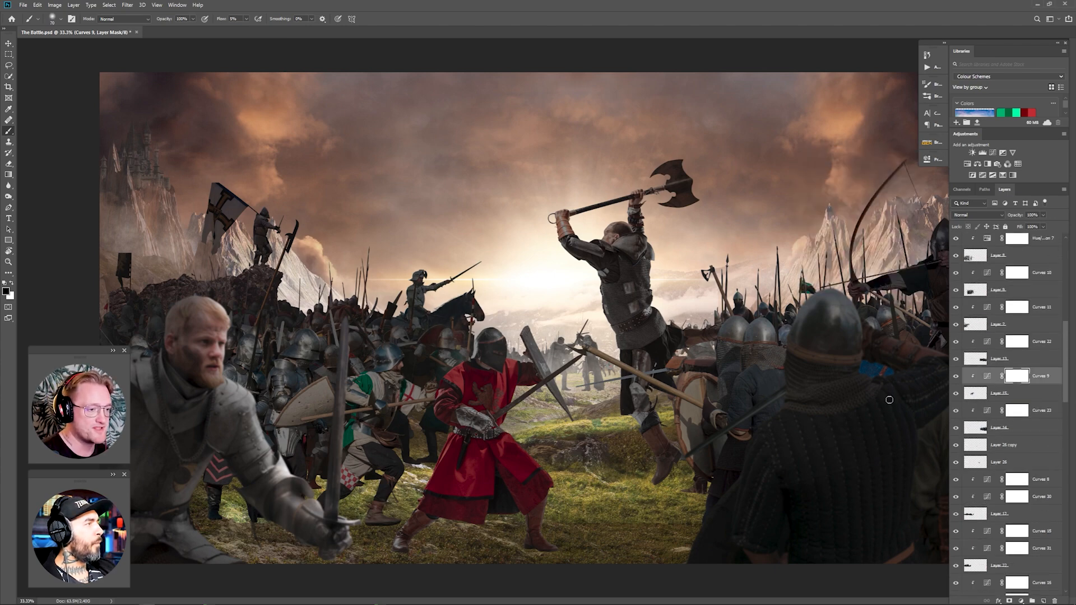
scroll(956, 325, up, 4)
click(956, 324)
click(956, 325)
click(1000, 324)
key(v)
drag(132, 379, 188, 376)
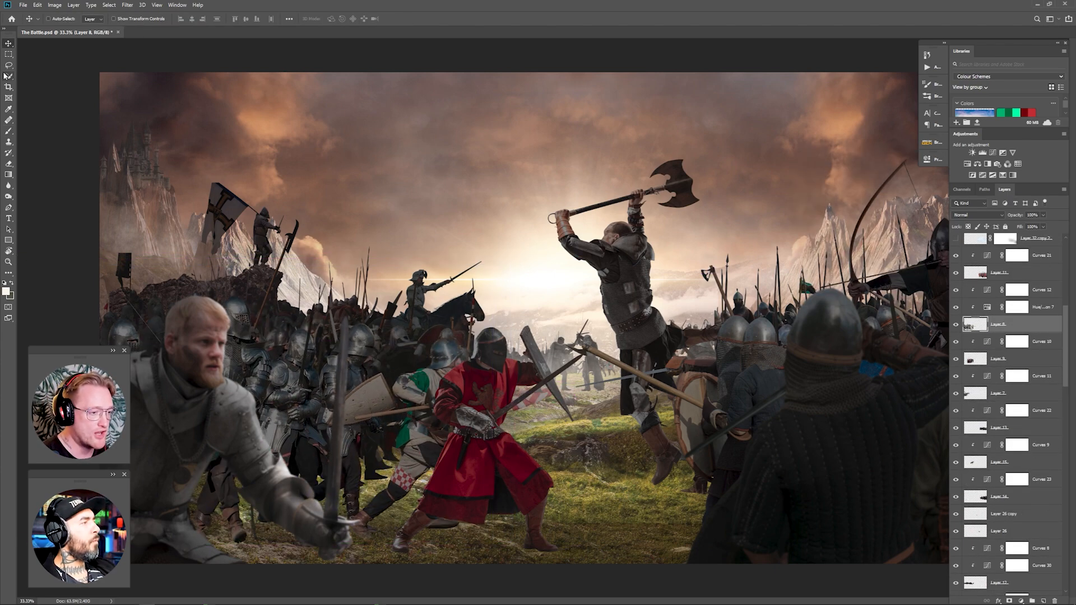
Delete the green-and-white knight from Layer 8 and shift the remaining knights closer to the red knight.
drag(363, 525, 453, 332)
key(Delete)
key(ctrl+d)
key(v)
drag(359, 392, 400, 389)
Lower the midtones of Layer 8's Curves adjustment and add a second Curves adjustment clipped to it.
double_click(986, 290)
drag(862, 265, 865, 277)
scroll(957, 358, up, 5)
scroll(957, 359, down, 1)
click(1000, 393)
click(992, 152)
Add a second Curves adjustment clipped to Layer 9 and another clipped to Layer 7.
click(1000, 444)
click(992, 153)
scroll(1025, 388, down, 2)
click(1000, 393)
click(992, 152)
double_click(987, 376)
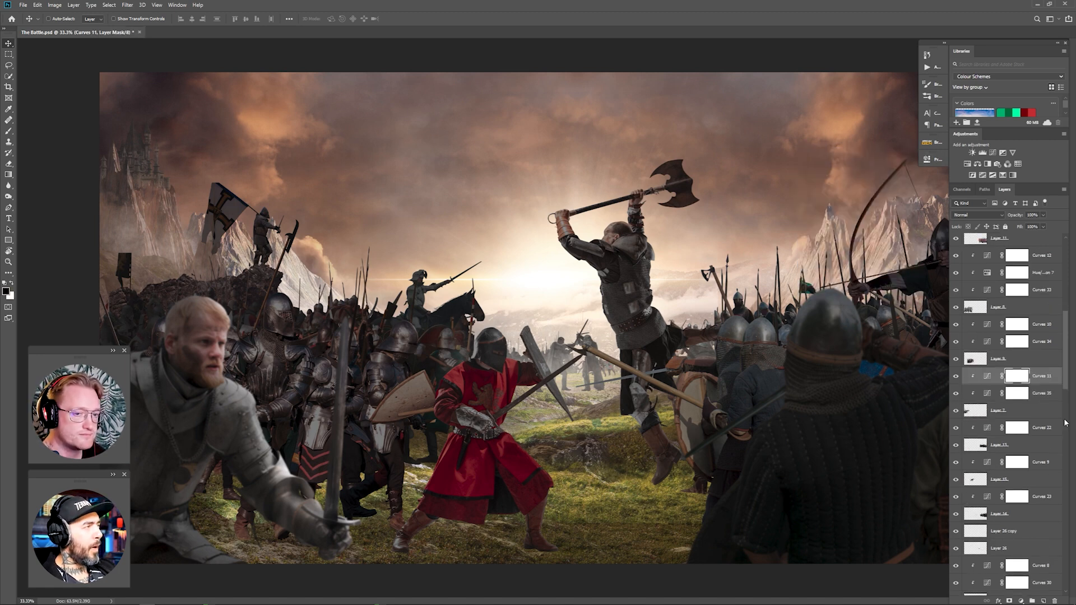
Add a second Curves adjustment clipped to Layer 13 and check the layer's existing Curves adjustment.
scroll(982, 410, down, 1)
click(982, 410)
click(993, 153)
click(903, 156)
double_click(987, 393)
click(902, 157)
Add a second Curves adjustment clipped to the mounted knight and raise its midtones slightly.
scroll(1037, 430, down, 1)
click(1037, 429)
click(992, 152)
drag(863, 246, 861, 243)
click(902, 156)
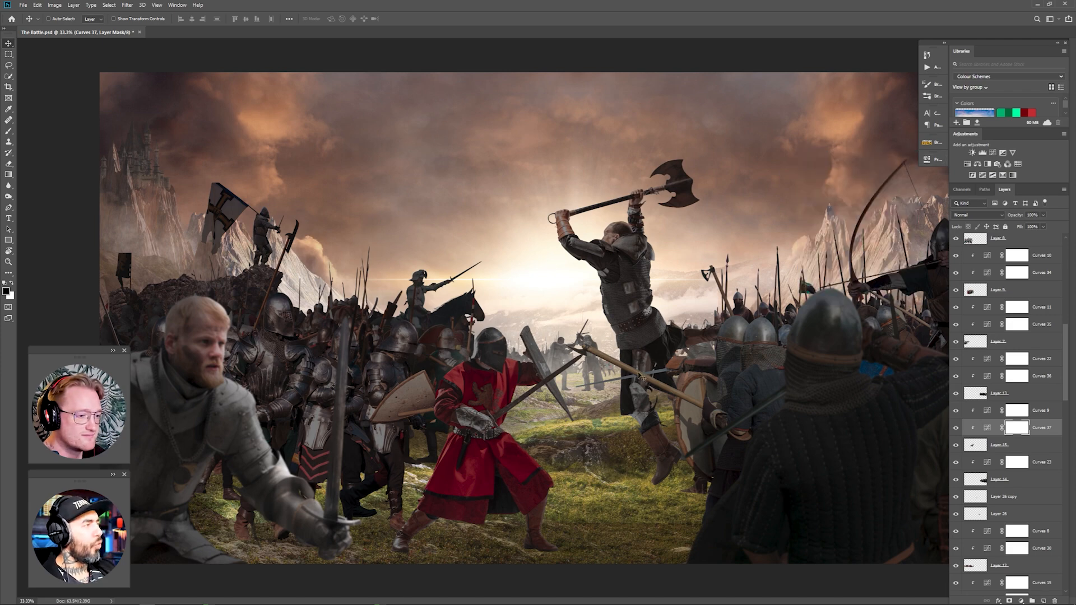
Add a second Curves adjustment clipped to Layer 14 and move the adjustment's properties over the middle of the canvas.
scroll(1008, 415, down, 2)
click(1009, 412)
click(992, 153)
drag(874, 155, 599, 155)
click(634, 145)
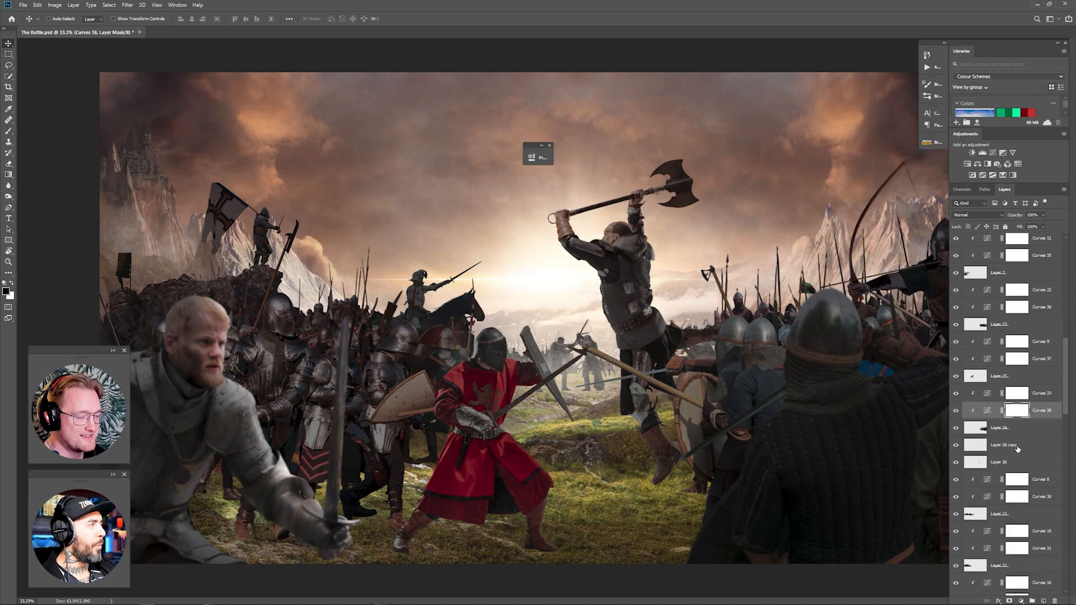
Add two Curves adjustments clipped to Layer 26 copy, lowering the white point of the second one.
scroll(968, 433, down, 2)
click(1003, 412)
click(992, 153)
alt+click(985, 418)
click(1002, 429)
click(992, 152)
drag(508, 202, 508, 249)
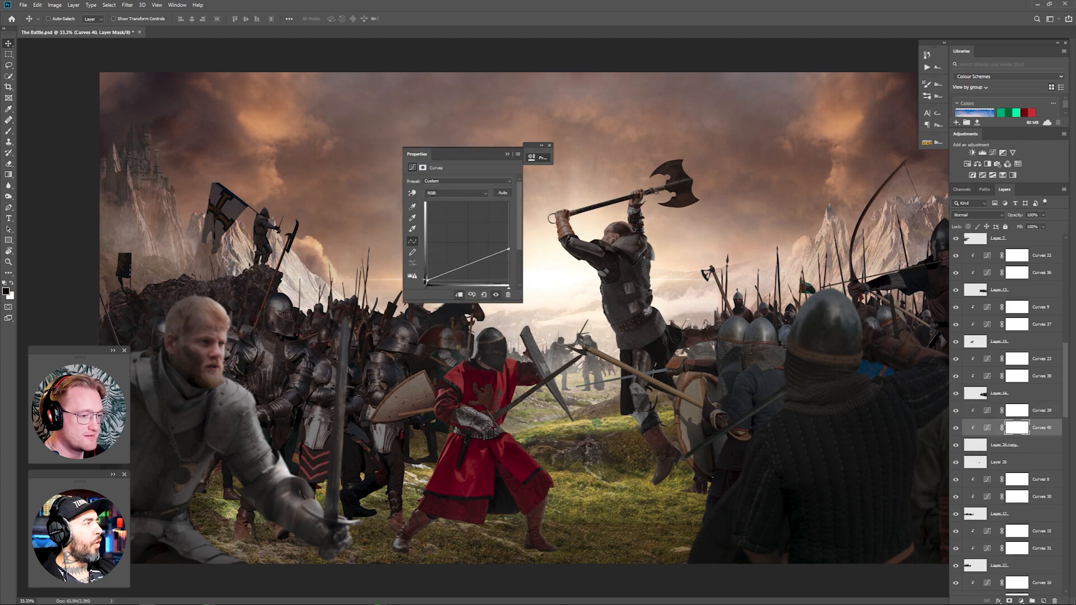
Add two Curves adjustments clipped to Layer 26, lowering the white point and raising the black point of the first.
click(1003, 462)
click(992, 153)
alt+click(985, 453)
drag(508, 202, 508, 235)
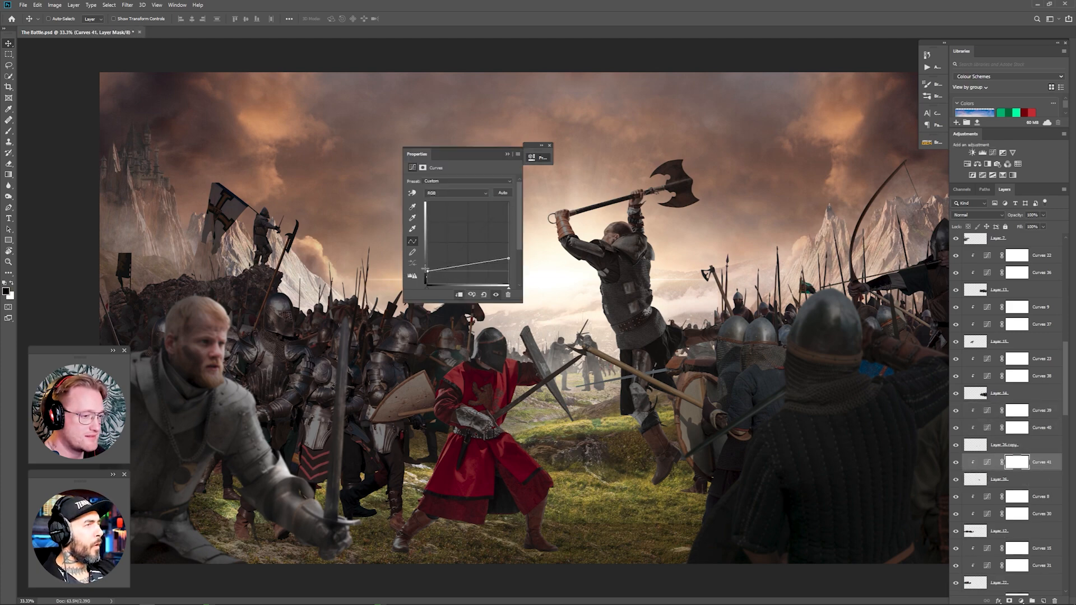
click(1003, 479)
click(992, 152)
Add a second Curves adjustment clipped to Layer 17 and adjust the middle of one colour channel's curve.
scroll(1003, 375, up, 10)
click(1003, 335)
click(992, 152)
drag(465, 154, 891, 162)
click(882, 200)
click(882, 216)
drag(892, 253, 886, 248)
click(1003, 317)
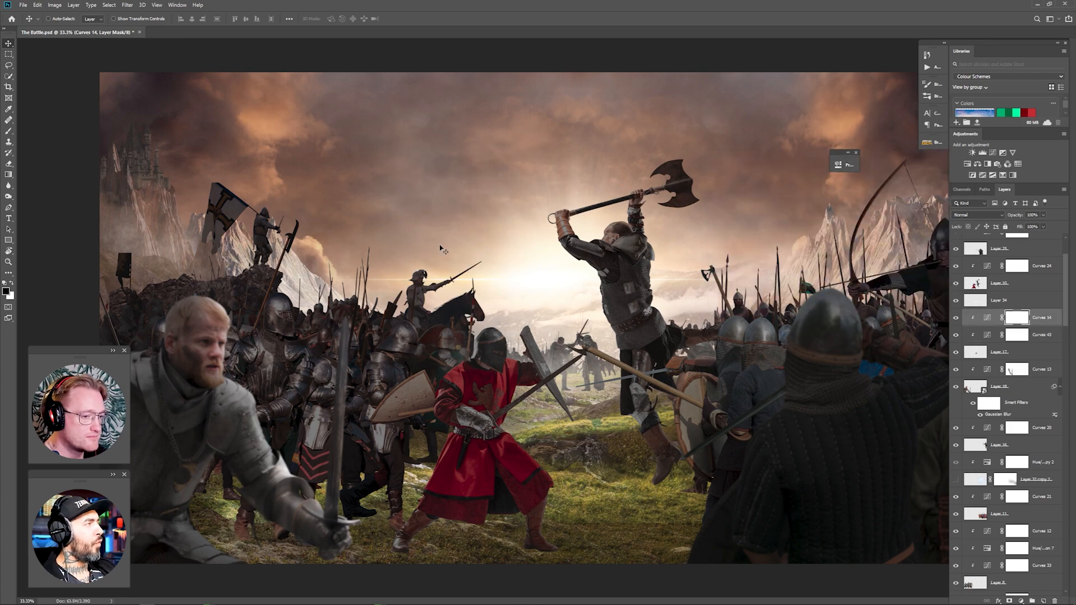
Add a second Curves adjustment clipped to Layer 24 and switch it to a single colour channel.
scroll(1003, 337, up, 4)
click(1002, 259)
click(992, 153)
click(763, 200)
click(757, 215)
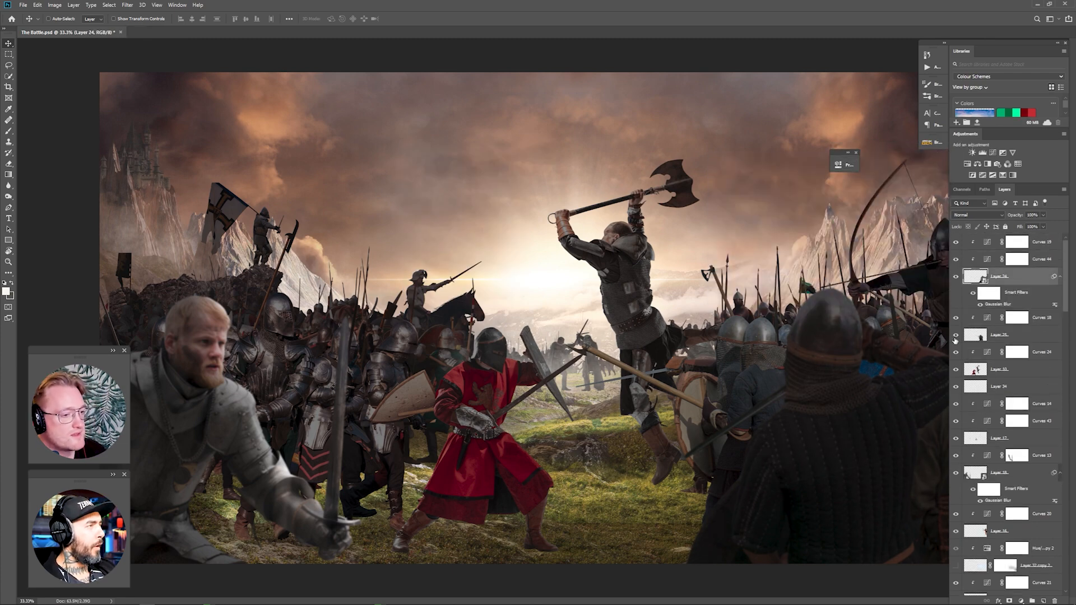
Add a second Curves adjustment clipped to Layer 25, the large helmeted foreground knight, and switch it to a single colour channel.
click(1003, 335)
click(992, 153)
click(763, 200)
key(alt+bracketright)
key(ctrl+minus)
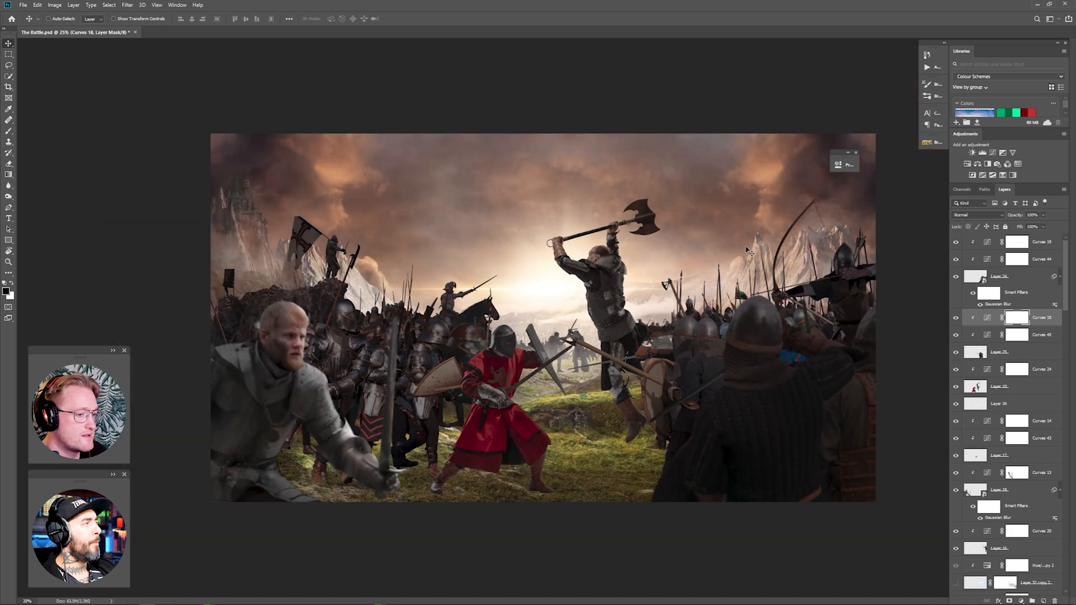
Activate the Brush tool on Layer 6's mask and reduce the brush size.
scroll(1014, 374, down, 15)
click(1005, 514)
key(b)
click(1005, 497)
click(1005, 514)
key(bracketleft)
key(bracketleft)
key(bracketleft)
key(bracketleft)
key(bracketleft)
key(bracketleft)
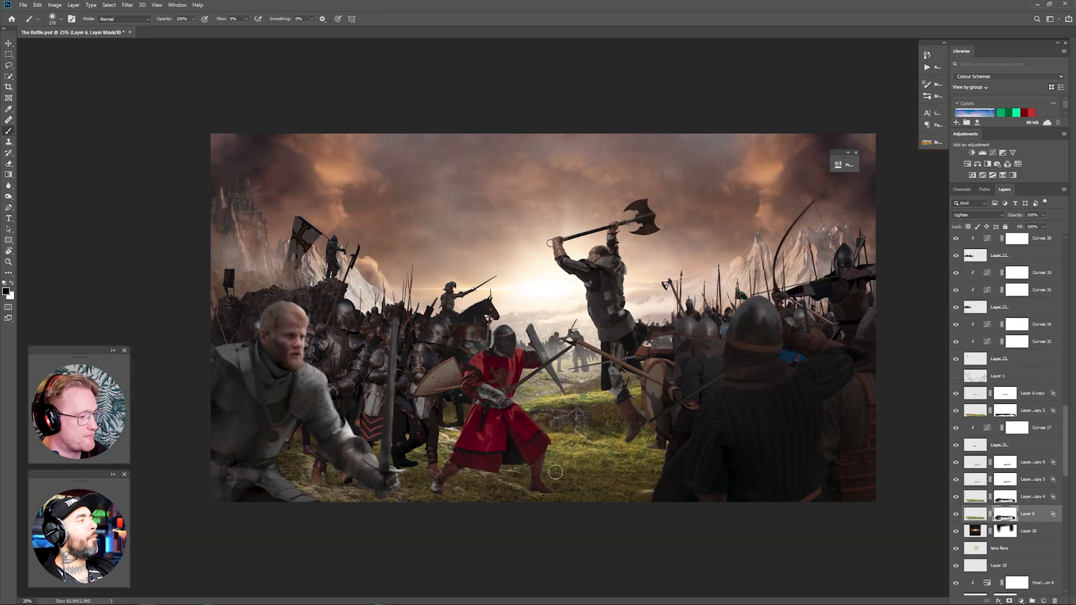
Add a second Curves adjustment clipped to the layer of the bald foreground knight, beneath Curves 13.
scroll(1023, 473, up, 15)
click(1023, 473)
click(992, 152)
key(ctrl+alt+g)
double_click(987, 455)
click(843, 165)
key(x)
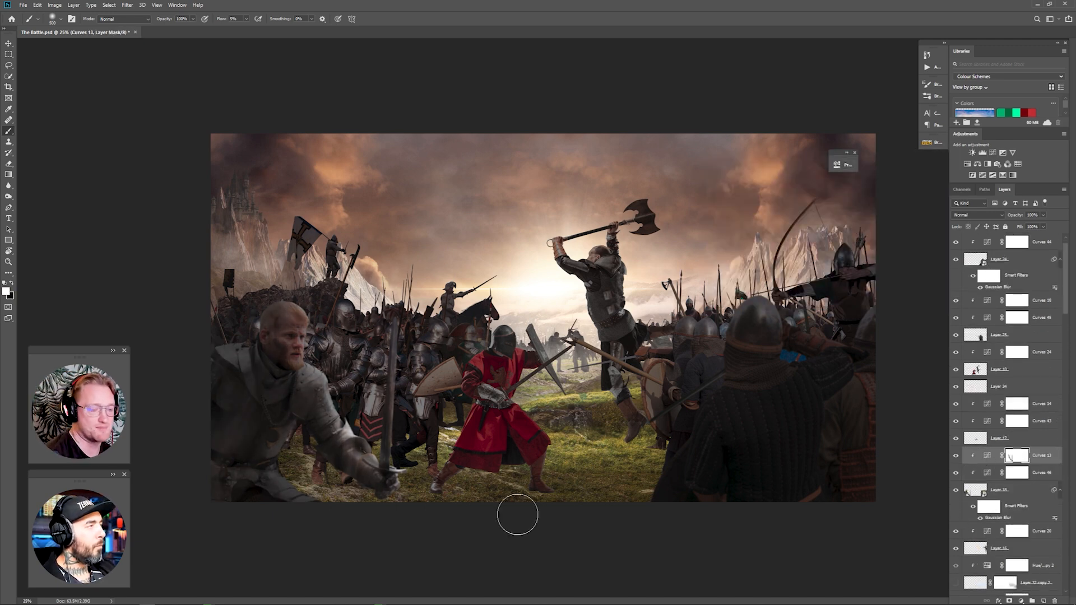
Add a Curves adjustment clipped to Layer 6, the grass light, and switch it to a single colour channel.
scroll(1022, 493, down, 15)
click(1027, 532)
click(992, 152)
key(ctrl+alt+g)
click(753, 200)
click(742, 228)
click(843, 165)
Duplicate Layer 6's Curves adjustment above the Layer 6 copies and clip the duplicates to them.
drag(1027, 531, 974, 426)
alt+click(1024, 506)
alt+click(983, 487)
Add a Curves adjustment clipped to the mountain layer beneath Curves 7 and raise the middle of one colour channel's curve.
scroll(1026, 442, down, 10)
click(1003, 479)
click(992, 153)
click(754, 201)
click(742, 217)
drag(768, 255, 769, 248)
click(843, 164)
double_click(988, 464)
click(988, 479)
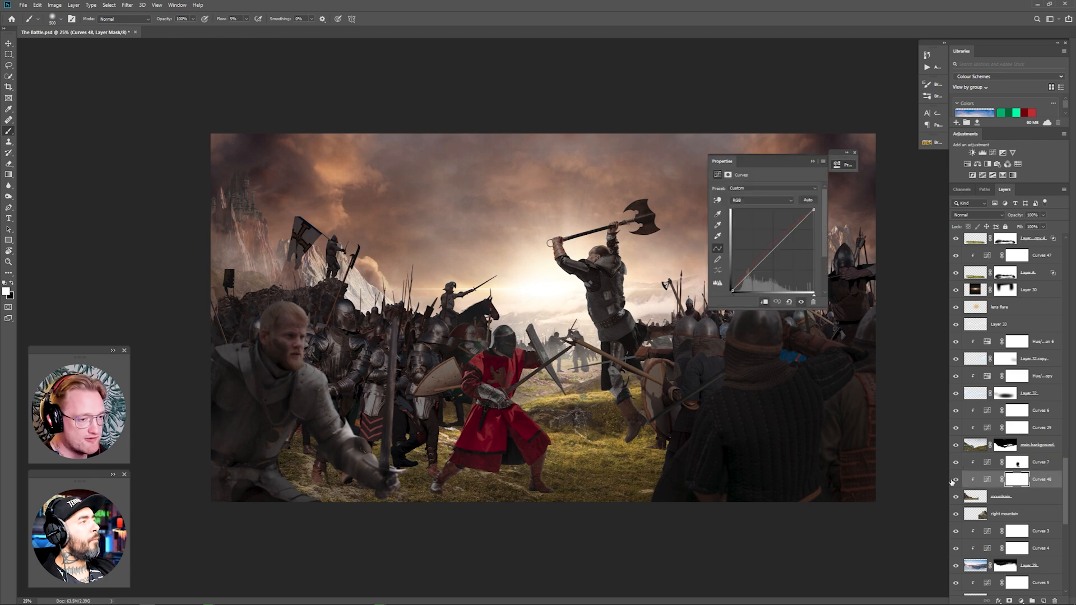
Add a second Curves adjustment clipped to the red knight and axeman layer, beneath Curves 24.
scroll(1008, 426, up, 5)
click(1005, 427)
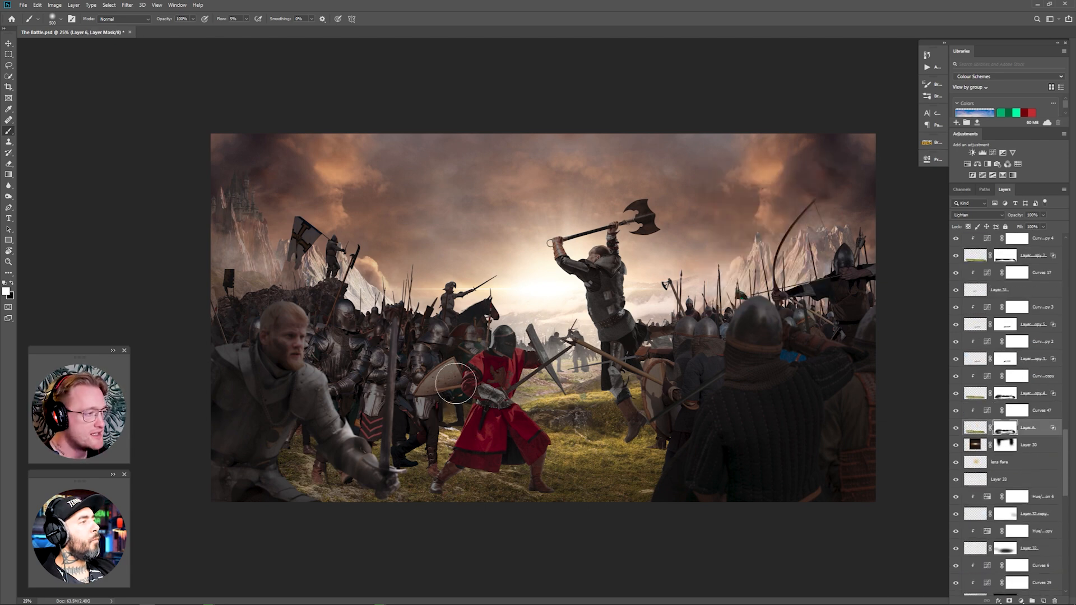
scroll(1037, 387, up, 20)
click(1037, 387)
click(993, 153)
click(933, 160)
double_click(987, 369)
click(932, 160)
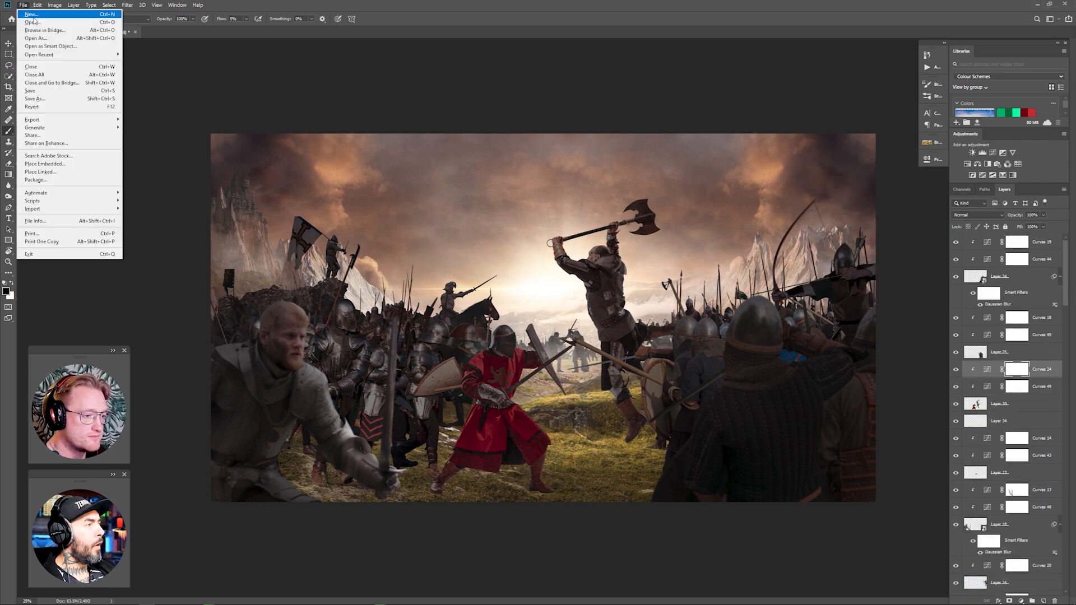
Group the two topmost foreground figures with their Curves adjustments as "foreground guys right" and "foreground guys 2 right".
click(1032, 275)
shift+click(1041, 242)
key(ctrl+g)
text(foreground guys)
key(Return)
click(1041, 252)
shift+click(1037, 286)
key(ctrl+g)
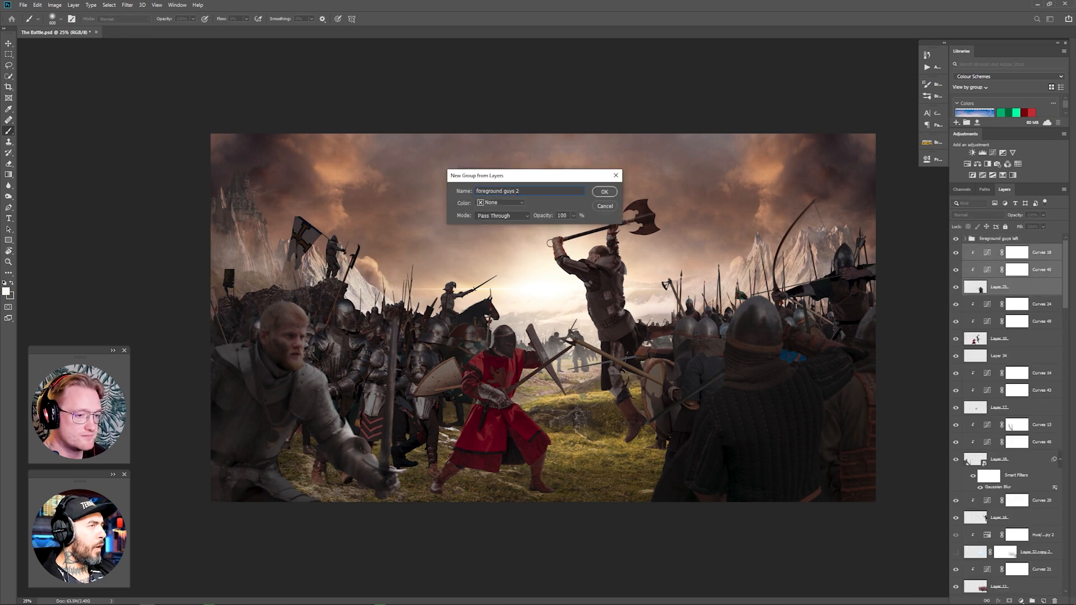
Group the red knight and axeman layer with its Curves as "Main guys middle" and rename the layer below it "atmosphere".
click(1043, 263)
shift+click(1042, 297)
right_click(1044, 297)
click(997, 327)
text(Main guys middle)
key(Return)
double_click(1003, 273)
text(atmosphere)
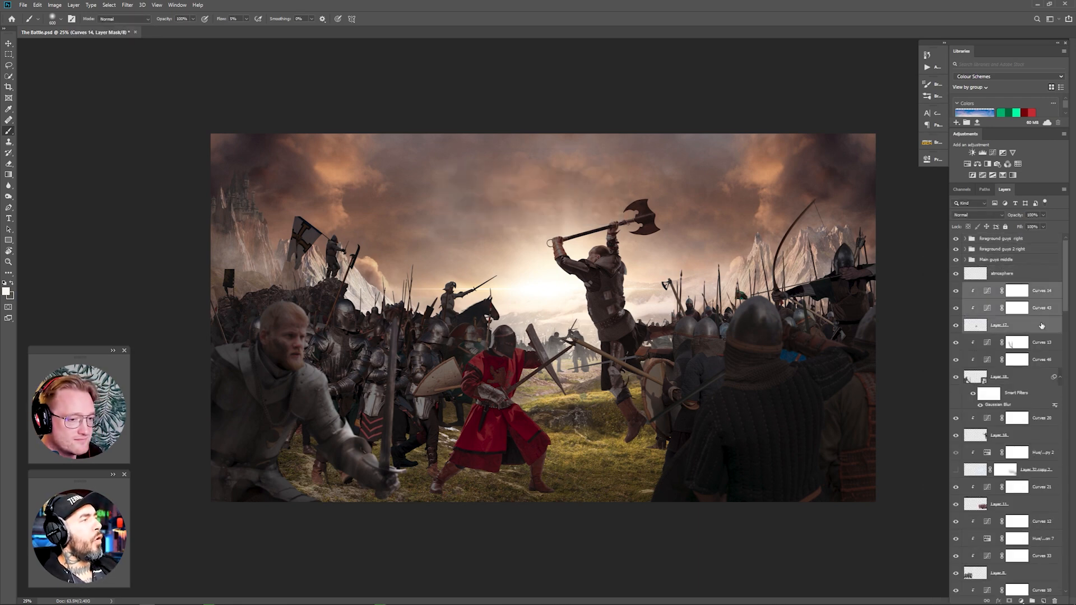
Group Layer 17 with its Curves as "small guys middle" and the bald foreground knight with his Curves as "Foreground guy left".
click(1041, 301)
shift+click(1026, 336)
right_click(1027, 335)
click(975, 336)
text(Foreground guy left)
key(Return)
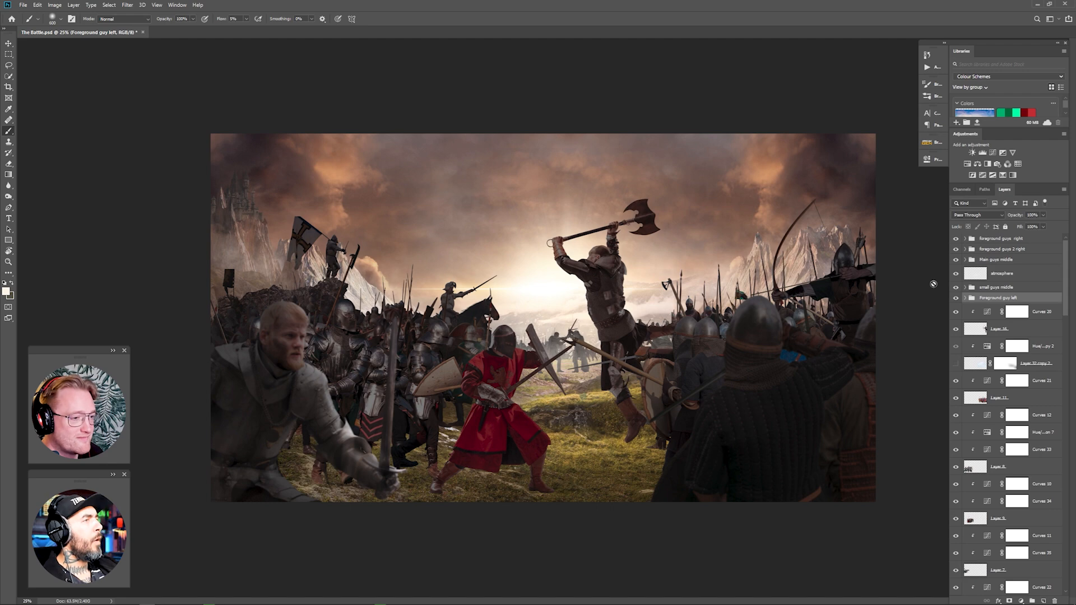
Group the archer with Curves 20 as "Archer 1 right" and the soldiers with Curves 21 as "middle army right".
click(1041, 314)
shift+click(1038, 329)
right_click(1038, 329)
click(975, 309)
text(archer right)
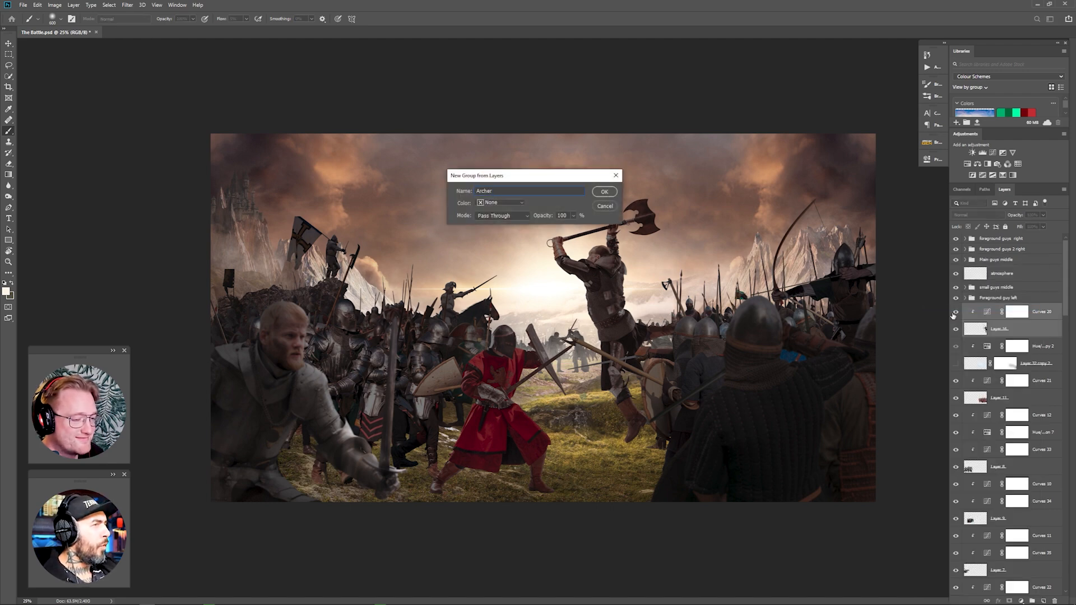
click(1041, 357)
shift+click(1038, 370)
right_click(1037, 367)
click(985, 70)
text(middle army right)
key(Return)
Group the next two knight layers with their clipped adjustments as "Knights right front" and "knights left middle".
click(1042, 337)
shift+click(1039, 387)
right_click(1040, 387)
click(980, 91)
text(Knights right front)
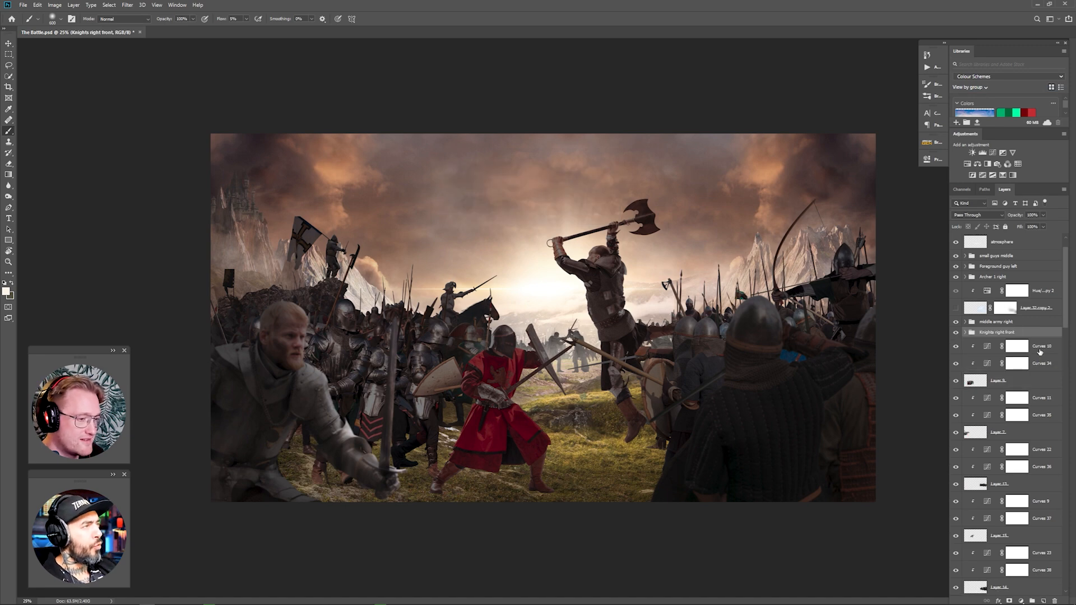
click(1040, 347)
shift+click(1039, 381)
right_click(1039, 381)
click(980, 91)
text(k)
key(Return)
Group Layer 7 with its two Curves adjustments as "far back knights left".
click(1039, 357)
shift+click(1035, 391)
right_click(1035, 391)
click(987, 91)
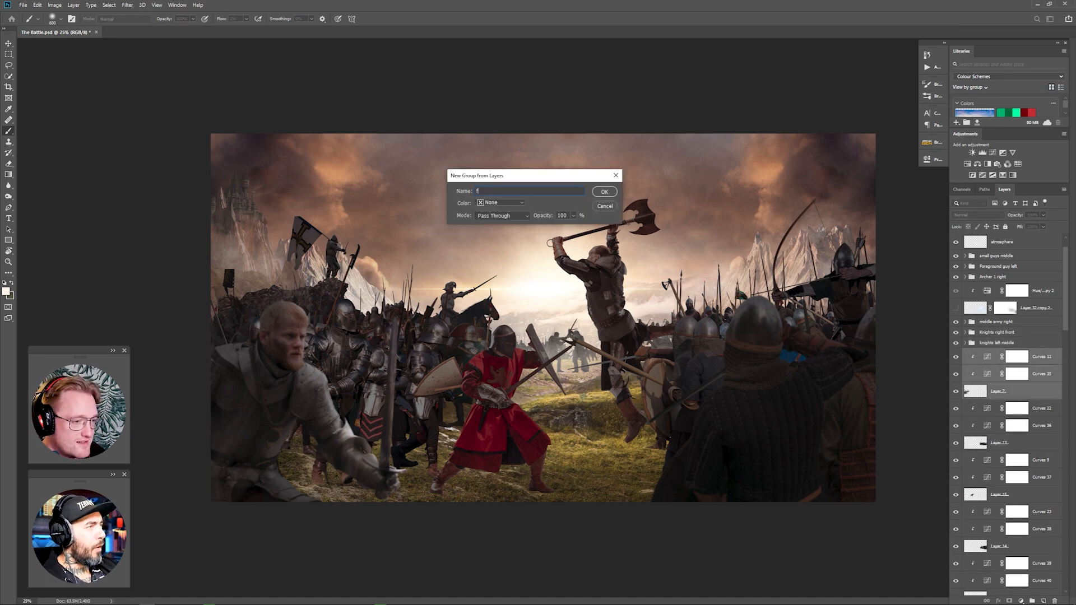
text(far back knights left)
key(Return)
Group the next two knight layers with their Curves adjustments as "back knights right" and "knight on horse left".
click(1040, 367)
click(1039, 378)
shift+click(1037, 404)
right_click(1037, 404)
click(982, 107)
text(knight on horse left)
key(Return)
Group the distant knight layers with their Curves as "knights far back right", "knights far back middle" and "knights far back middle right".
click(1039, 378)
shift+click(1037, 412)
right_click(1036, 405)
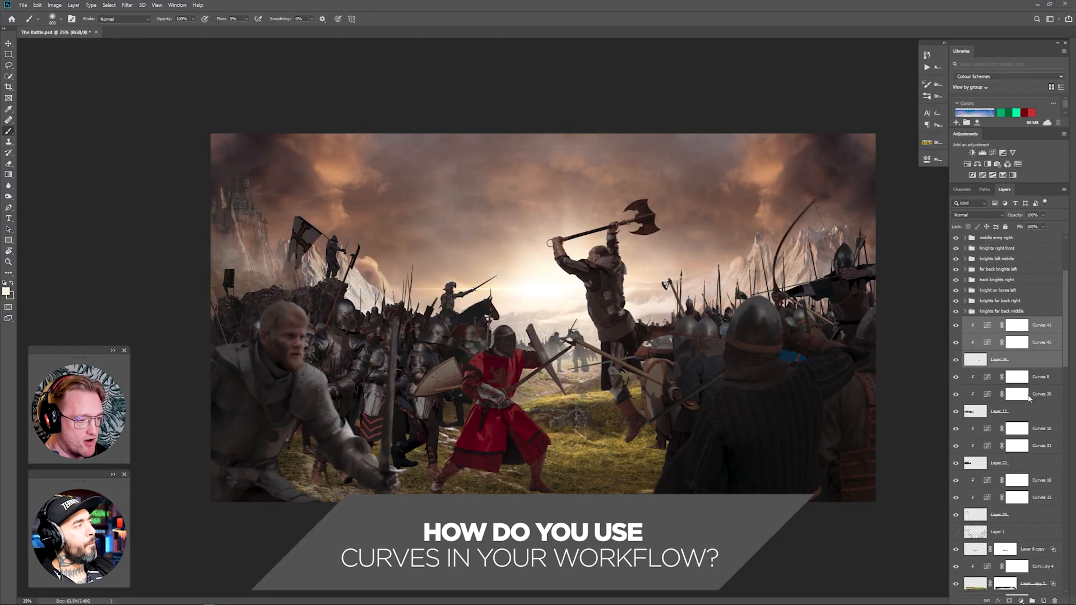
right_click(1037, 404)
click(991, 77)
key(Return)
Group the next two layers with their Curves adjustments as "knights far back left" and "rock left".
right_click(1037, 403)
click(992, 77)
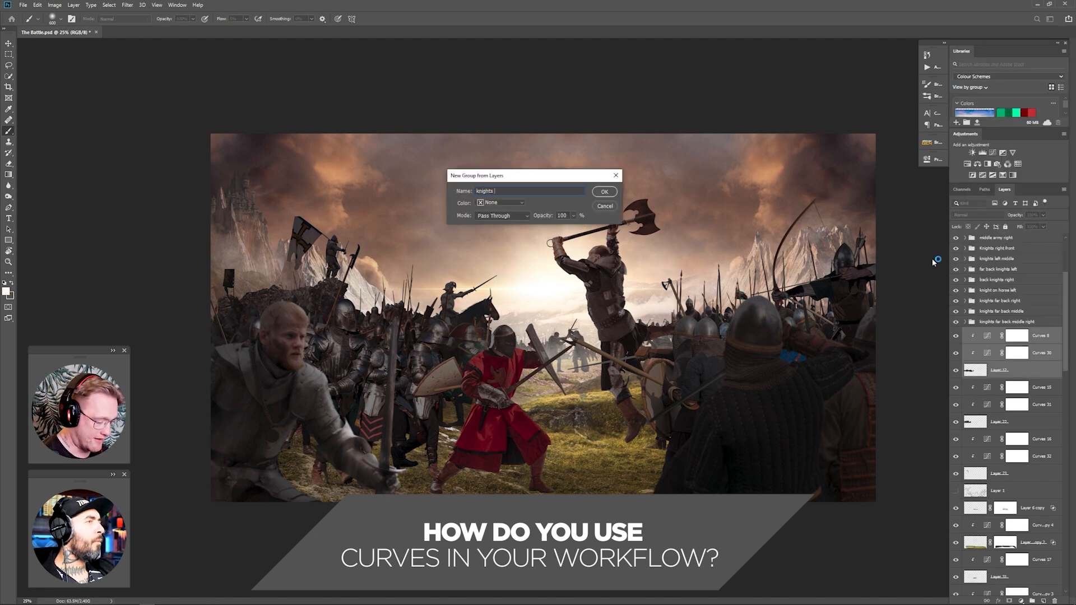
text(rock left)
key(Return)
Group the flag-bearing knight's layer with its two Curves adjustments as "knight with flag left".
click(1041, 357)
shift+click(1034, 391)
right_click(1034, 391)
click(985, 101)
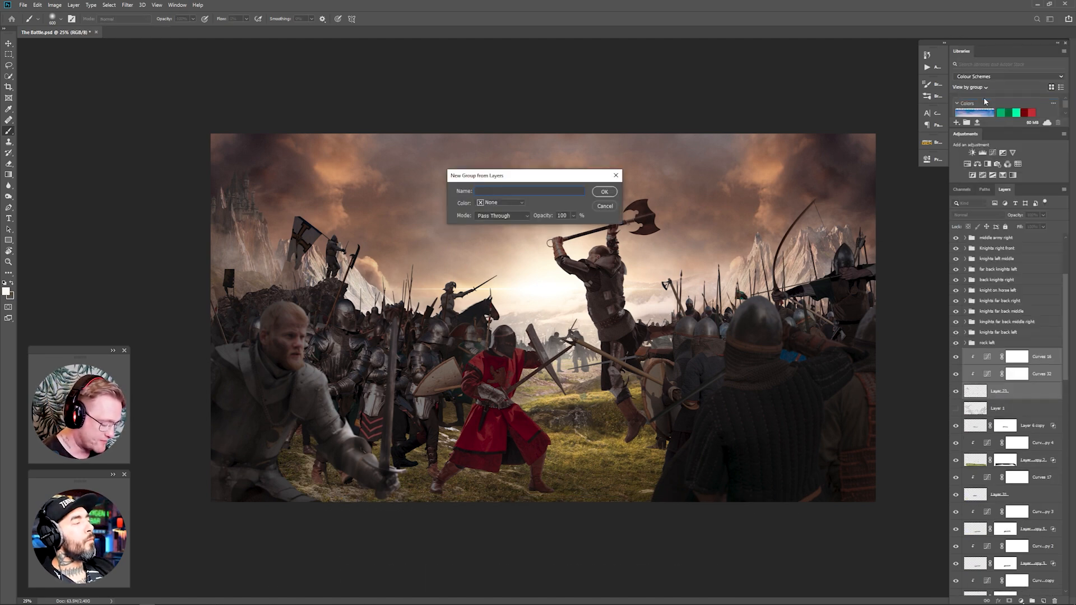
text(knight with flag left)
key(Return)
Group Layer 6, its copies and their clipped Curves adjustments as "reflected sun ground".
click(1032, 385)
scroll(1033, 448, down, 1)
shift+click(1036, 540)
right_click(1037, 540)
click(989, 224)
text(reflected sun ground)
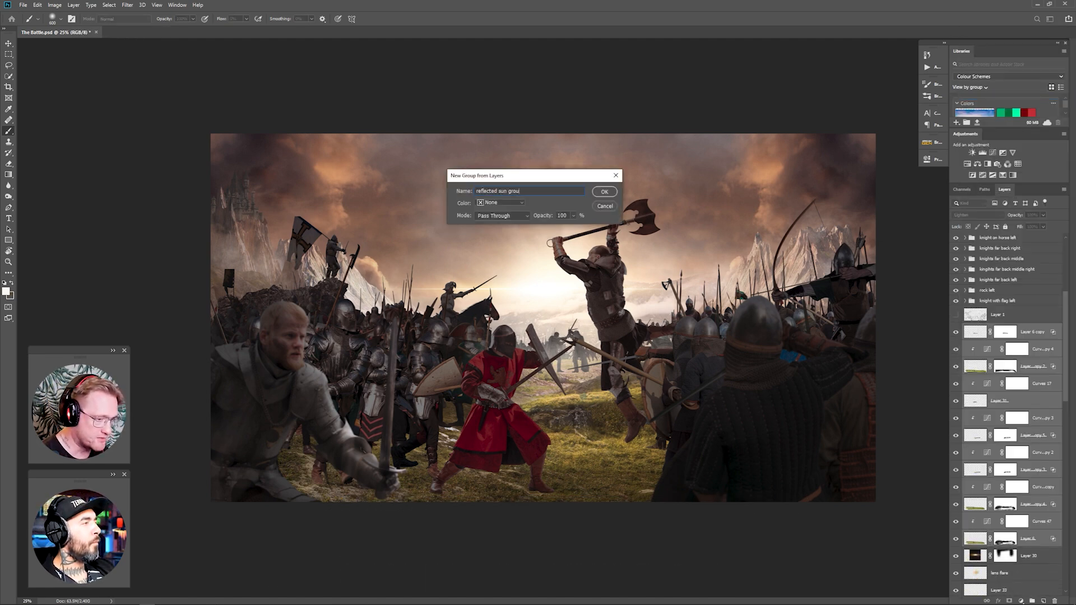
key(Return)
Rename the flare layer "sun flare" and the mist layers below it "atmosphere", "atmosphere right" and "atmosphere left".
double_click(1026, 344)
key(Tab)
double_click(1030, 446)
text(atmosphere left)
Group the landscape and mountain layers with their Curves adjustments as "main background".
click(1040, 464)
scroll(1041, 476, down, 4)
shift+click(1036, 516)
right_click(1037, 516)
click(989, 200)
text(main backg)
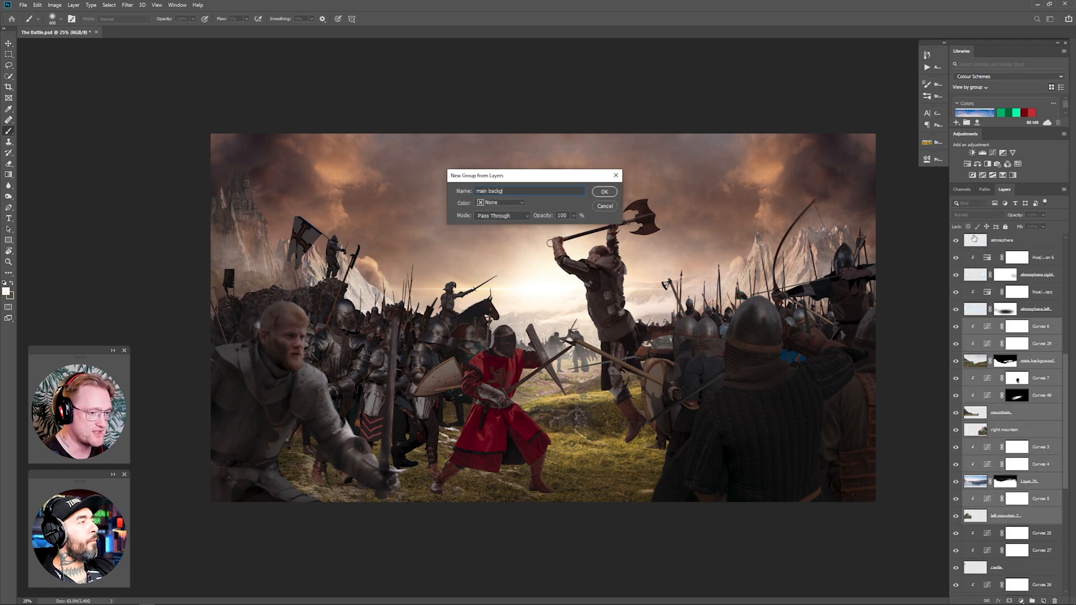
text(round)
key(Return)
Group the sky layers as "sky" and the two castle layers with their Curves adjustments as "castle left".
click(1036, 371)
shift+click(1036, 569)
right_click(1037, 569)
text(sky)
click(1038, 474)
text(castle le)
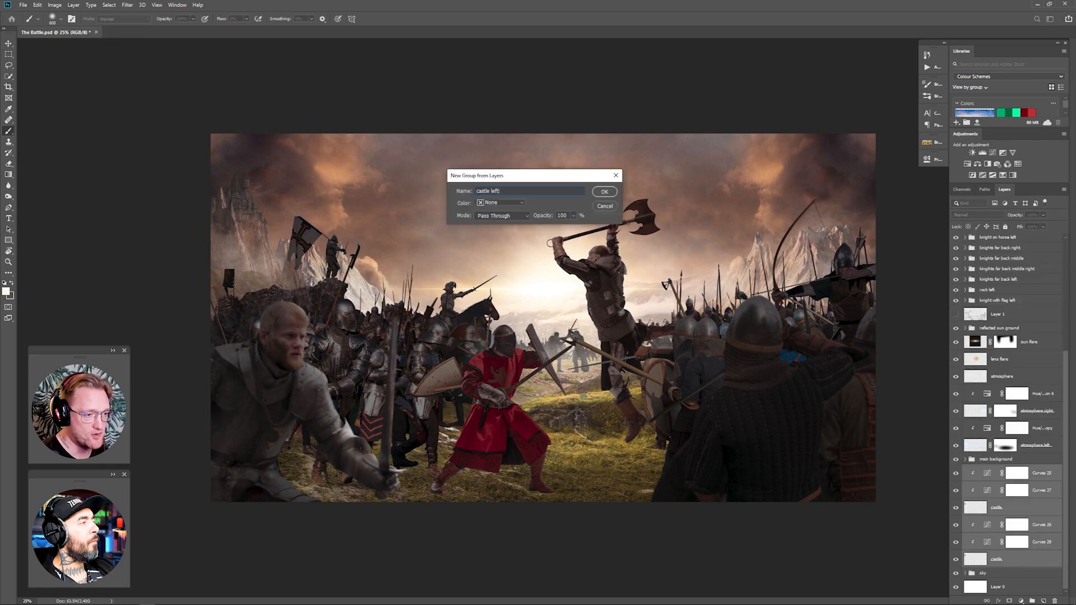
text(ft)
key(Return)
Group the mist layers and their Hue/Saturation adjustments as "Atmosphere".
click(1018, 469)
shift+click(1036, 538)
right_click(1036, 538)
click(978, 275)
text(Atmosphere)
key(Return)
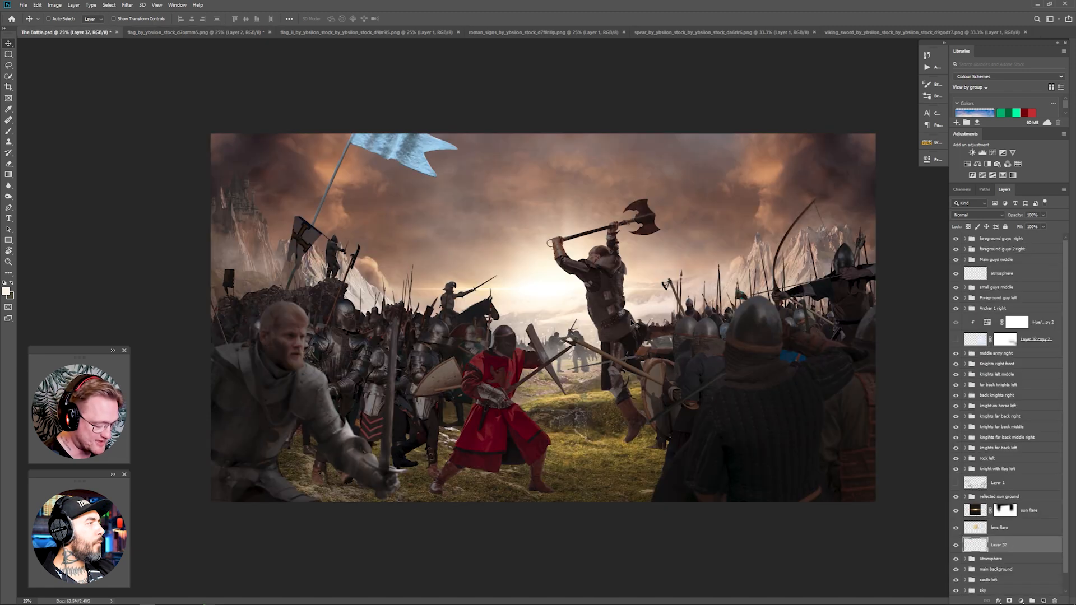
Scale down the light-blue flag and place it behind the rocks, between the flag-bearing knight and the horseman.
drag(455, 155, 423, 267)
drag(429, 338, 229, 339)
key(Return)
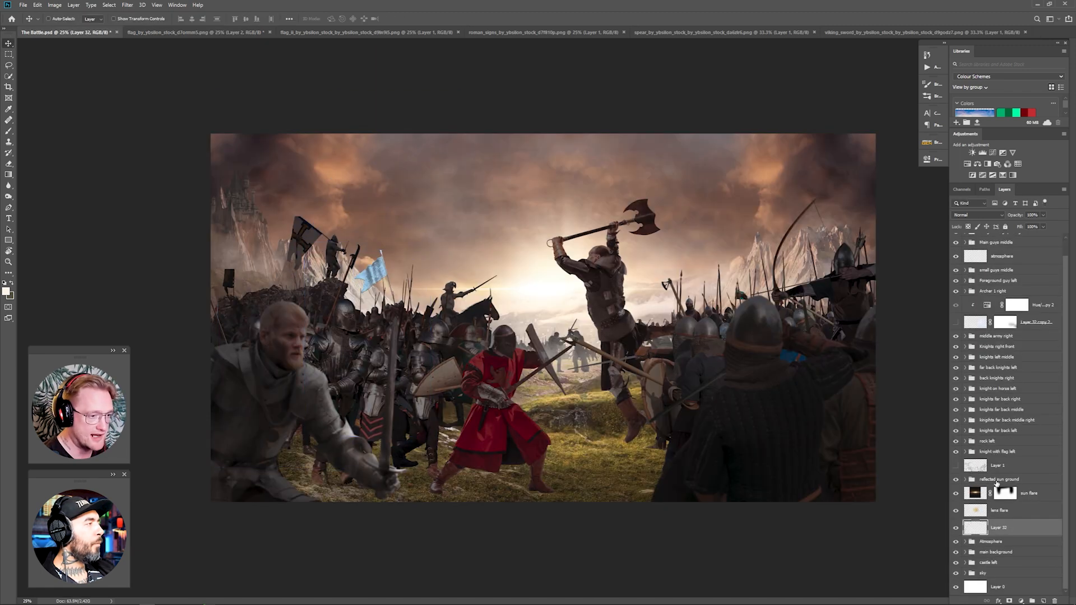
Darken the light-blue flag behind the rocks with two Curves adjustments clipped to its layer.
click(992, 153)
click(855, 296)
drag(903, 204, 903, 253)
click(992, 152)
click(851, 195)
click(911, 152)
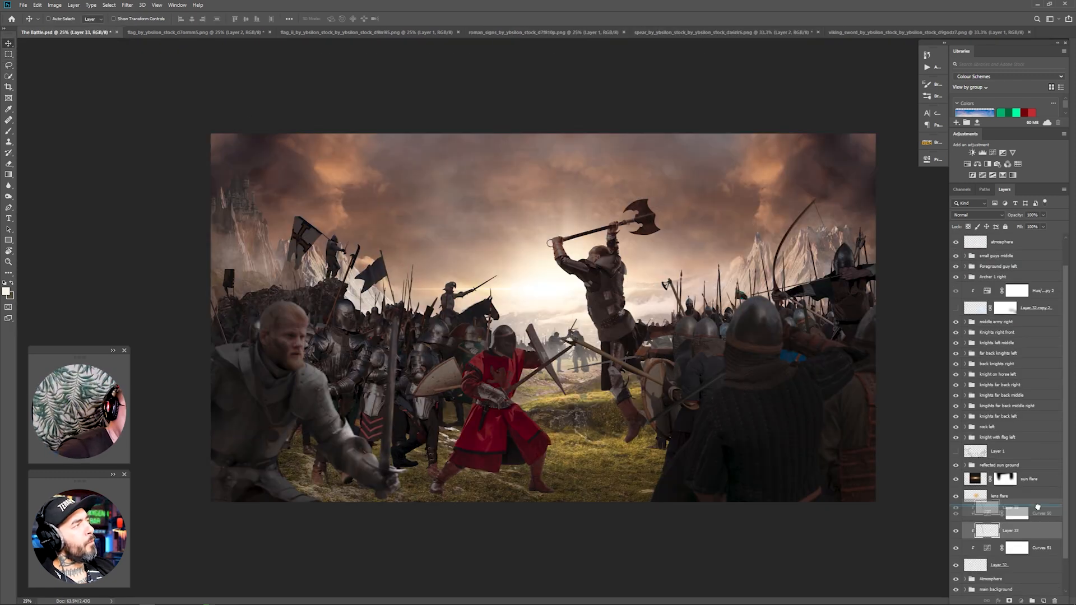
Position the spear behind the left knights, then add another stock weapon and darken it with a clipped Curves adjustment.
drag(398, 312, 402, 318)
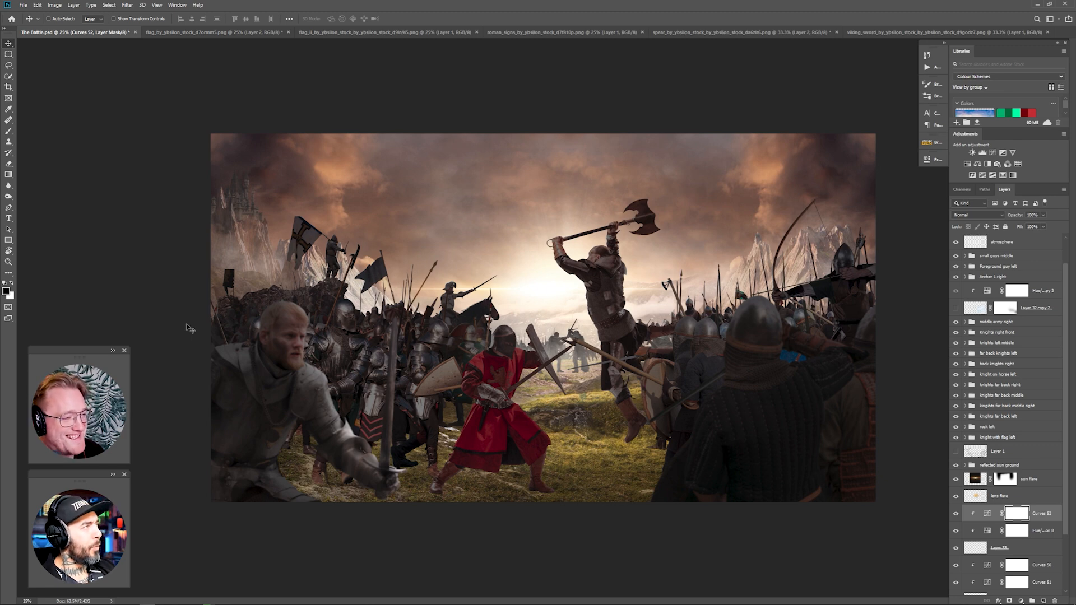
click(802, 32)
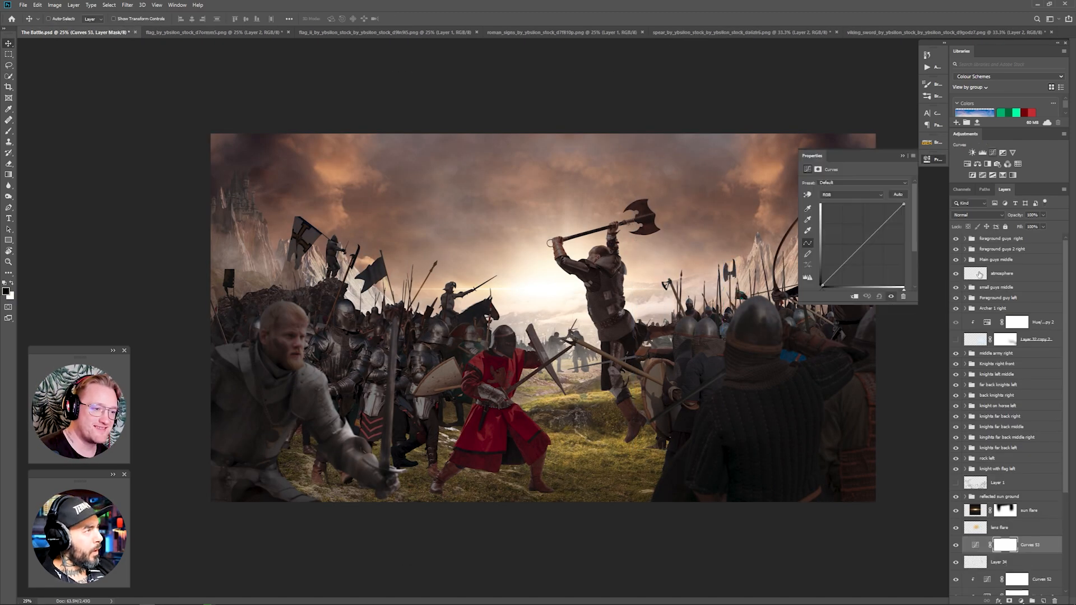
alt+click(981, 553)
drag(904, 204, 903, 233)
click(902, 156)
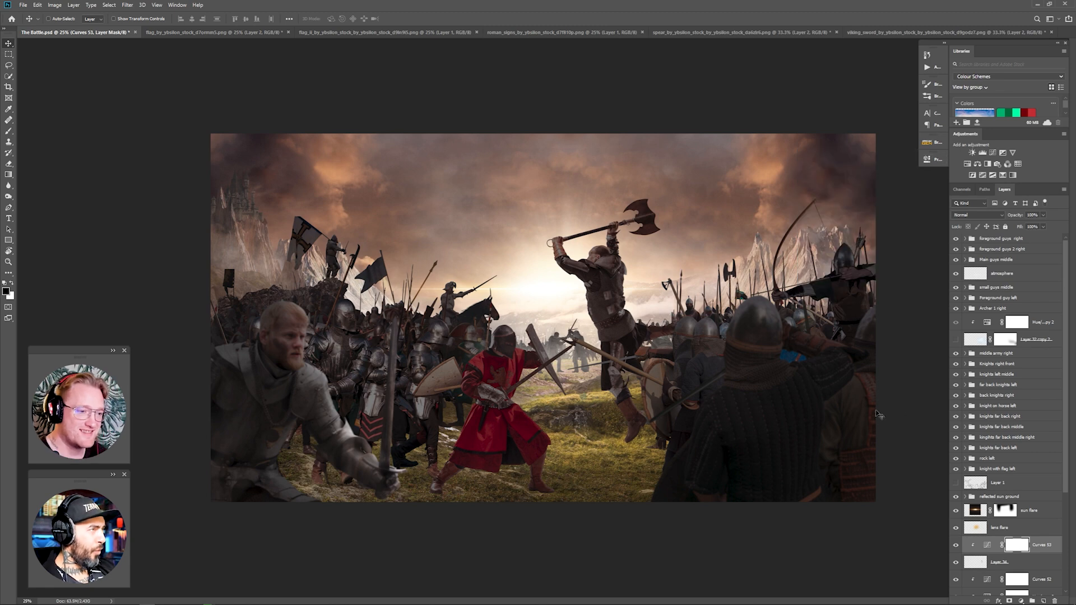
Switch to the second flag stock image, copy its flag to a new layer, bring it into the battle and resize it.
click(385, 32)
key(ctrl+j)
drag(533, 336, 396, 415)
key(ctrl+t)
key(Return)
Move the new flag's layer above the "middle army right" group, resize the flag and place it over the rocks at the far left.
drag(998, 544, 999, 348)
drag(398, 415, 303, 290)
key(ctrl+t)
key(Return)
drag(327, 249, 299, 247)
Darken the far-left flag with two Curves adjustments clipped to its layer.
click(992, 153)
alt+click(992, 365)
drag(904, 204, 904, 264)
click(902, 155)
click(999, 374)
click(992, 152)
double_click(987, 356)
click(902, 156)
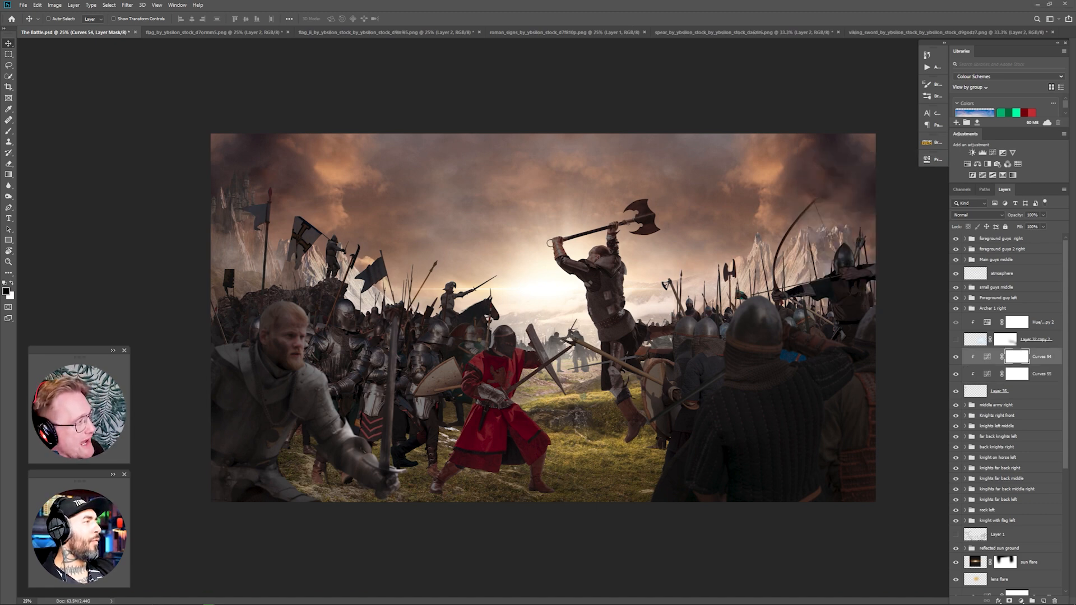
Copy a standard from the roman signs image into the battle and move its layer lower in the stack.
click(562, 32)
key(ctrl+j)
key(v)
drag(477, 252, 720, 300)
mouse_move(1003, 356)
mouse_down()
mouse_move(1028, 529)
mouse_move(1014, 425)
mouse_up()
Scale down the Roman standard and place it upright behind the army on the right.
key(ctrl+t)
drag(739, 311, 639, 311)
drag(687, 148, 659, 363)
drag(652, 420, 744, 247)
key(Return)
Darken the Roman standard with a clipped Curves adjustment and save the document.
click(992, 152)
drag(903, 204, 904, 268)
click(901, 159)
key(ctrl+s)
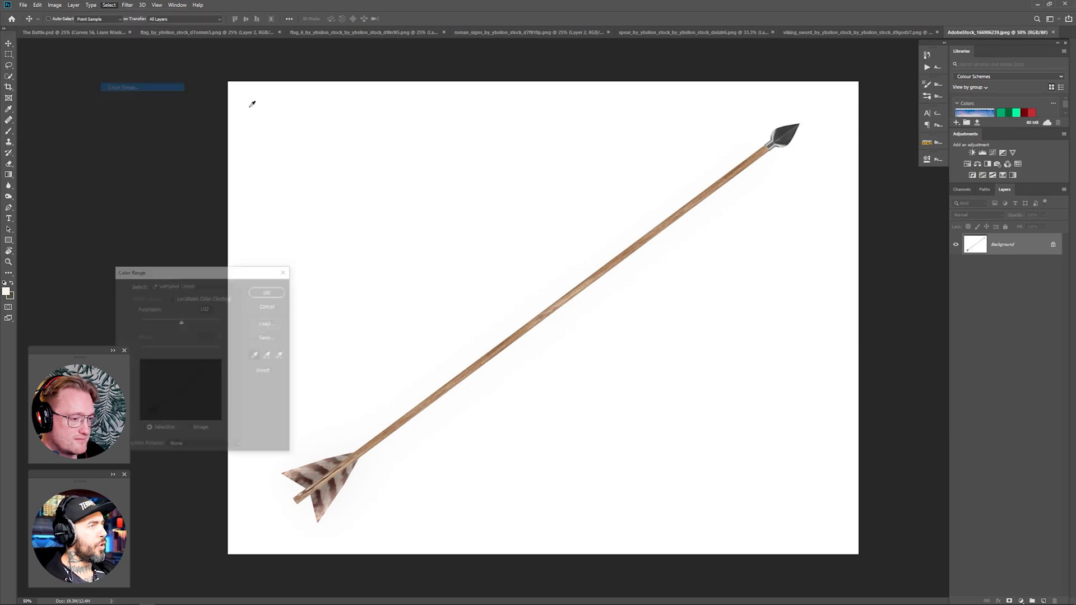
Select the white background of the arrow stock photo with Color Range to isolate the arrow.
key(Return)
right_click(665, 374)
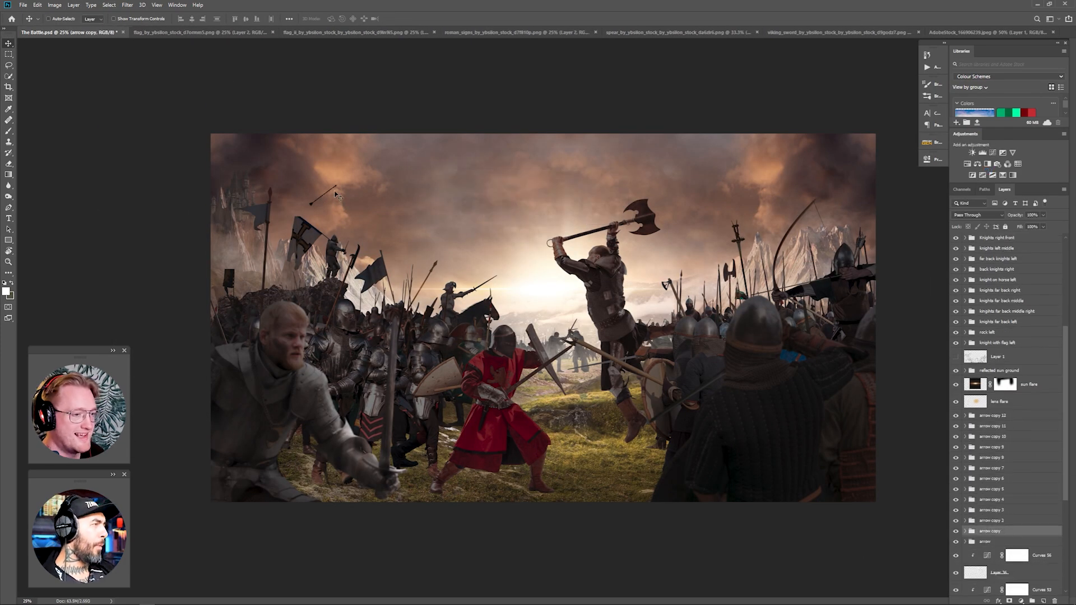
Spread the arrow group copies across the sky above the castle and flags on the left.
drag(262, 175, 254, 224)
click(1025, 489)
click(1025, 479)
drag(330, 206, 377, 248)
click(1025, 468)
click(1025, 458)
click(1000, 447)
drag(342, 202, 297, 223)
click(1001, 437)
click(1000, 425)
click(1001, 416)
Rotate the "arrow copy", "arrow copy 2" and "arrow copy 3" groups slightly to vary their flight angles.
click(1000, 541)
click(1001, 531)
key(ctrl+t)
click(1001, 520)
key(ctrl+t)
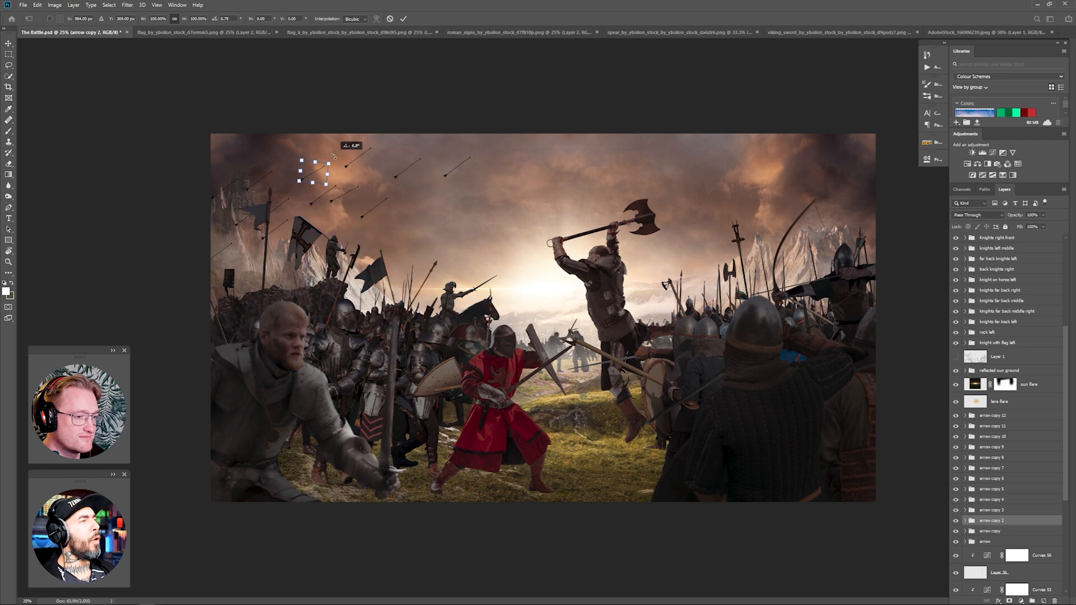
click(1001, 510)
key(ctrl+t)
key(Return)
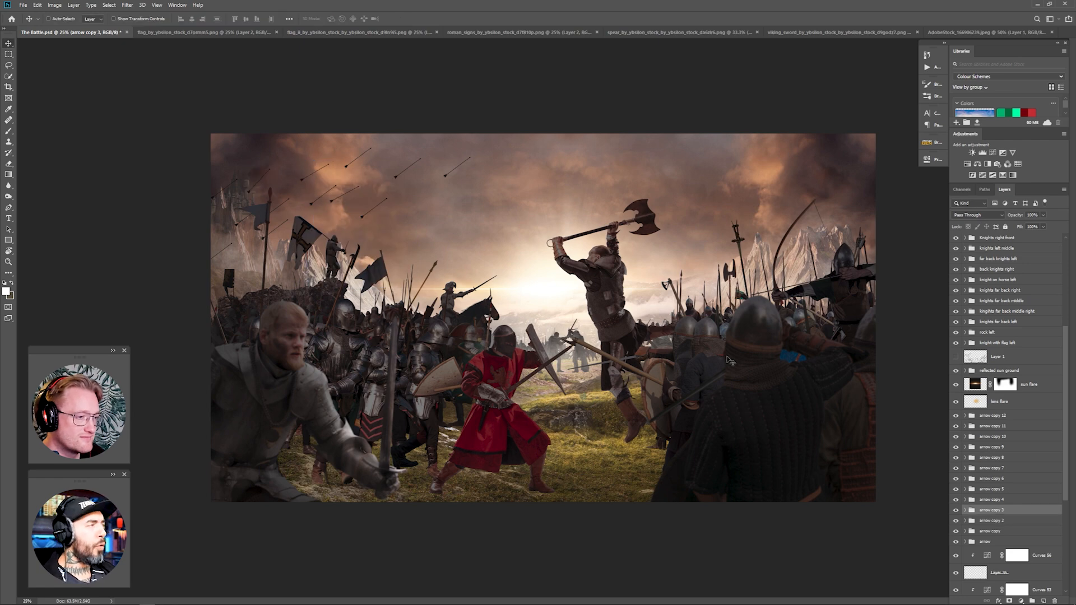
Vary the flight angles of the "arrow copy 4" to "arrow copy 7" groups with Free Transform.
click(981, 500)
key(ctrl+t)
click(981, 489)
key(ctrl+t)
click(982, 478)
key(ctrl+t)
click(982, 468)
key(ctrl+t)
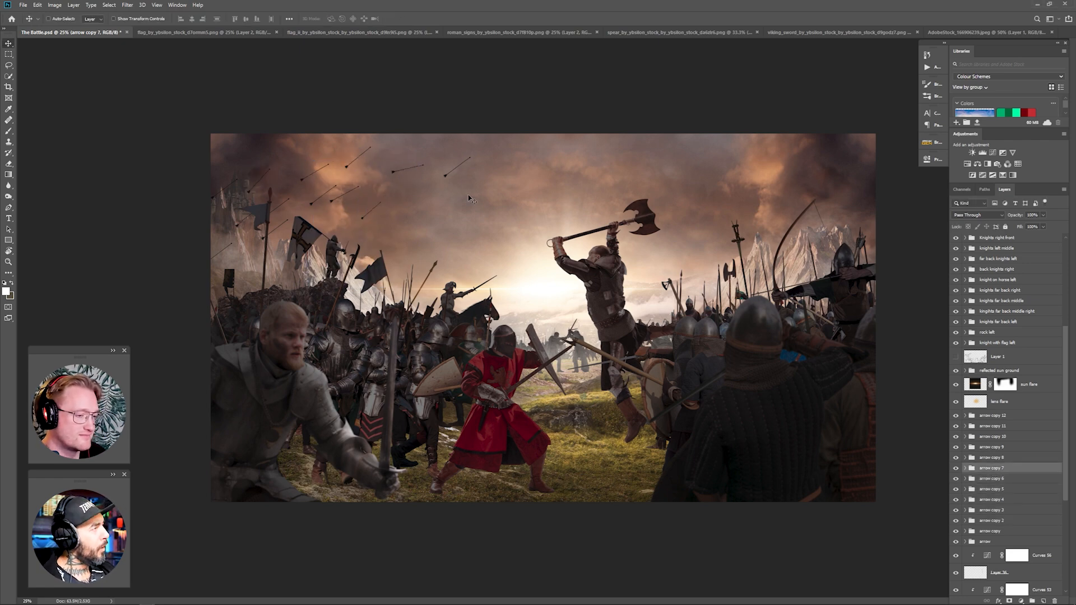
Vary the angles of the remaining arrow groups up to "arrow copy 12" with Free Transform.
click(994, 458)
click(994, 448)
key(ctrl+t)
click(994, 437)
click(994, 426)
key(ctrl+t)
click(994, 415)
key(ctrl+t)
key(Return)
Group all the individual arrow groups together as "arrows left".
shift+click(1001, 541)
right_click(1001, 542)
click(1013, 271)
text(arrows left)
key(Return)
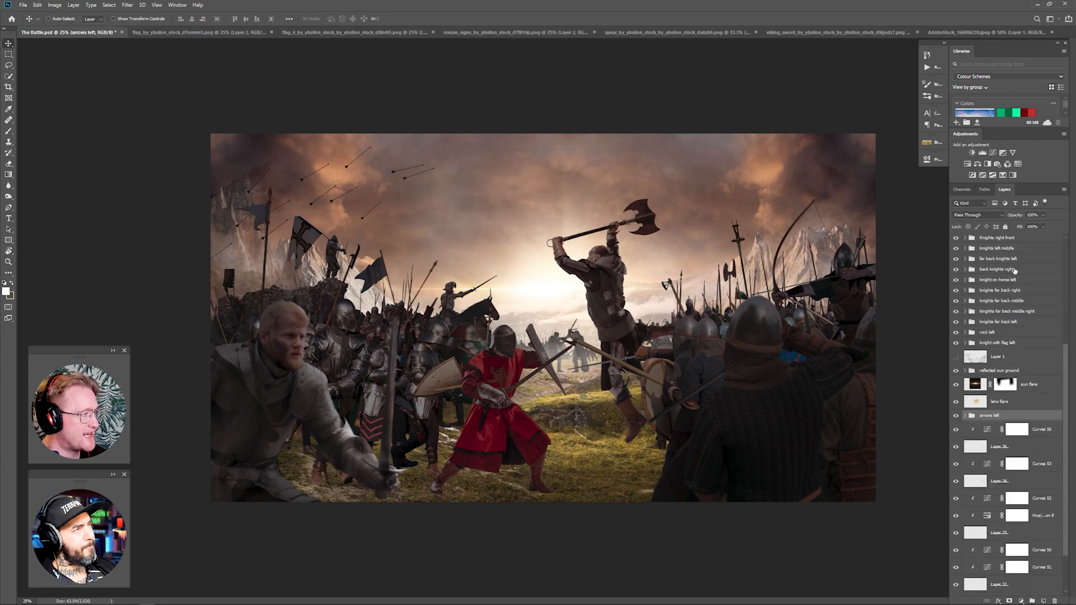
Duplicate the "arrows left" group, scale the copy down and reposition it on the left side of the scene.
key(ctrl+j)
key(ctrl+t)
drag(434, 147, 408, 235)
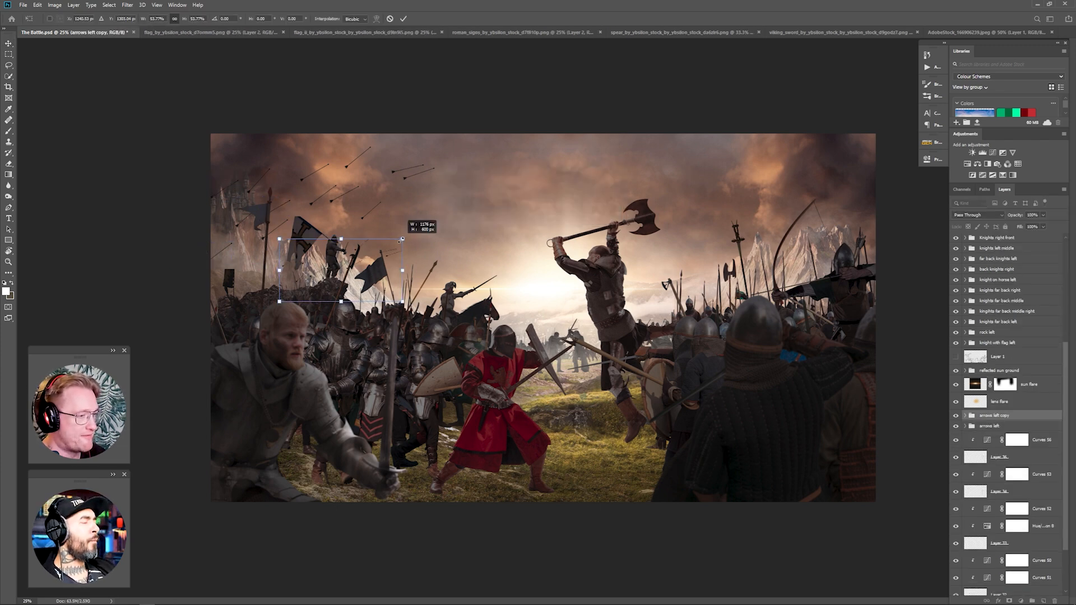
key(Return)
Add a Curves adjustment clipped to the scaled-down arrows copy.
click(992, 152)
click(854, 296)
click(902, 155)
Duplicate the original "arrows left" group again, enlarge the copy and reposition it over the left sky.
click(1019, 444)
key(ctrl+j)
key(ctrl+t)
drag(359, 201, 281, 231)
drag(357, 293, 458, 344)
drag(408, 328, 345, 287)
key(Return)
Convert the "arrows left" group and its two copies to Smart Objects.
right_click(993, 455)
click(1019, 233)
right_click(994, 443)
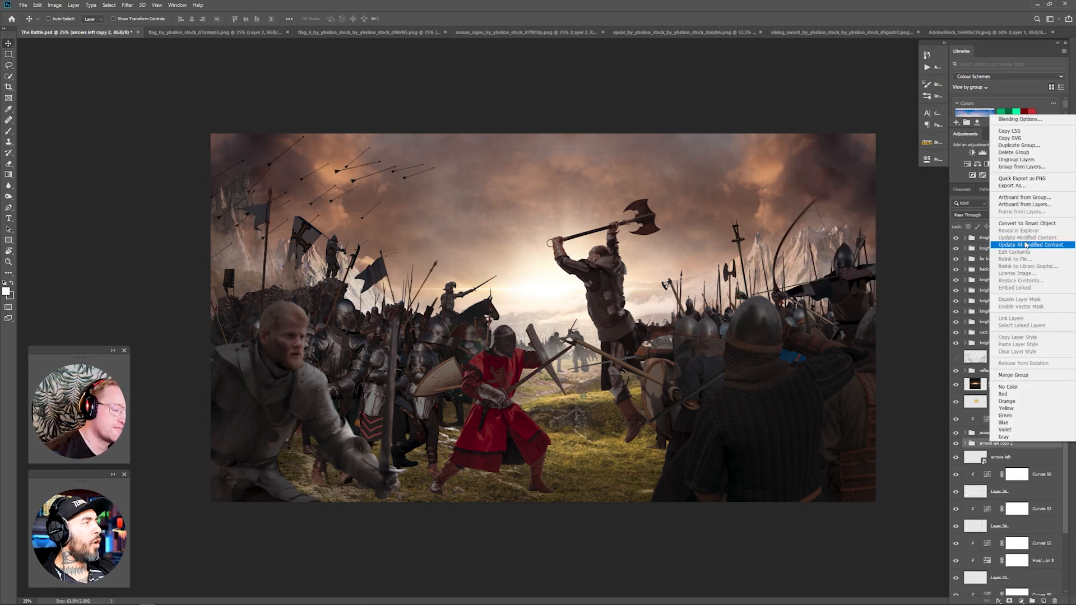
click(1020, 223)
right_click(995, 433)
click(1020, 213)
Apply a Motion Blur to the original "arrows left" Smart Object.
click(1000, 471)
click(128, 5)
click(296, 231)
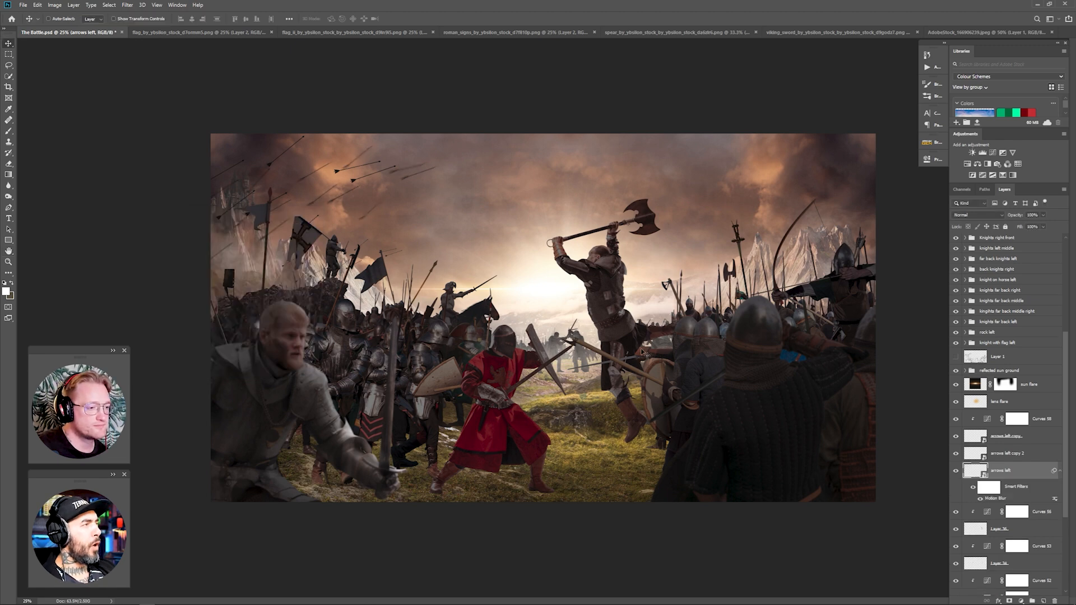
Apply a Motion Blur aligned with the arrows' flight to the "arrows left copy 2" Smart Object.
click(1007, 453)
click(127, 5)
mouse_move(137, 99)
click(246, 148)
drag(266, 335, 267, 336)
click(295, 231)
Apply a Motion Blur with a 12° angle and 27-pixel distance to the "arrows left copy" Smart Object.
click(1007, 436)
click(127, 6)
click(247, 147)
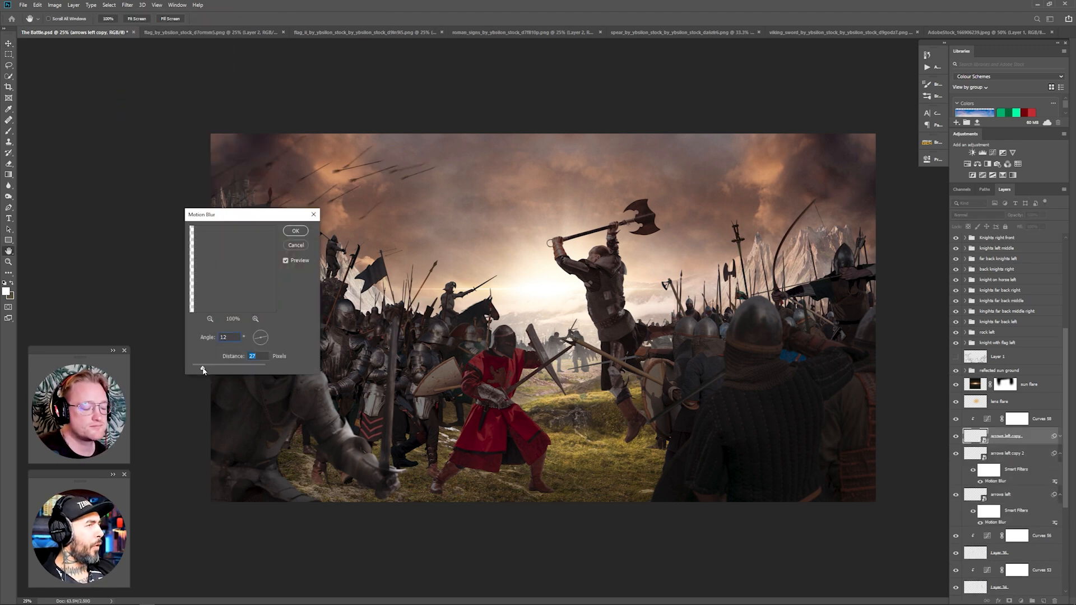
click(295, 230)
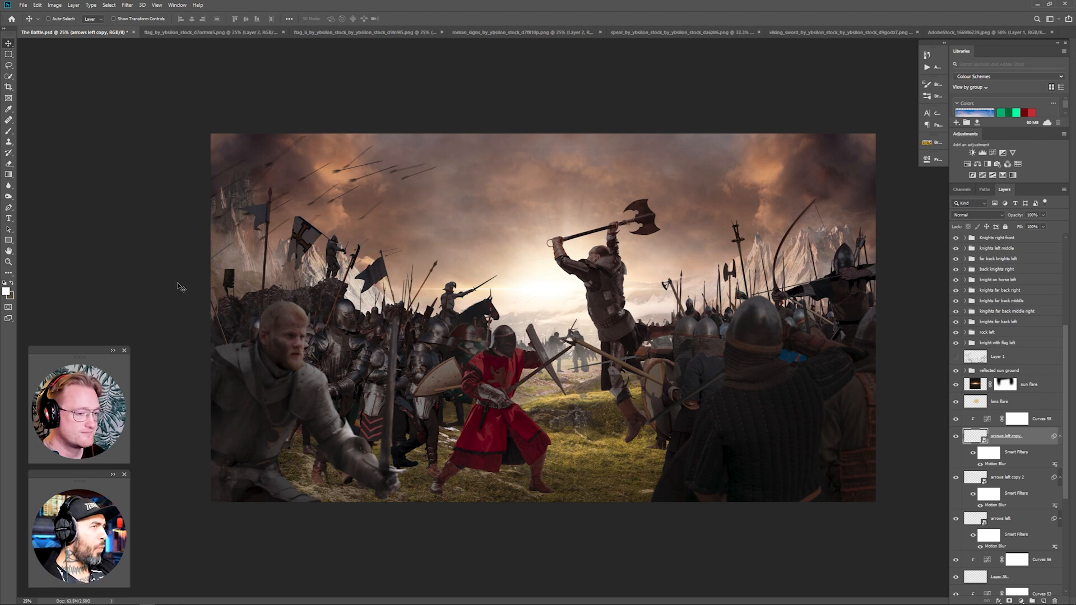
Group the three blurred arrow layers with their Curves adjustment and name the group "arrows left".
click(1001, 518)
scroll(1008, 448, down, 3)
shift+click(1037, 303)
right_click(1030, 303)
click(939, 291)
text(arrows rught)
key(Return)
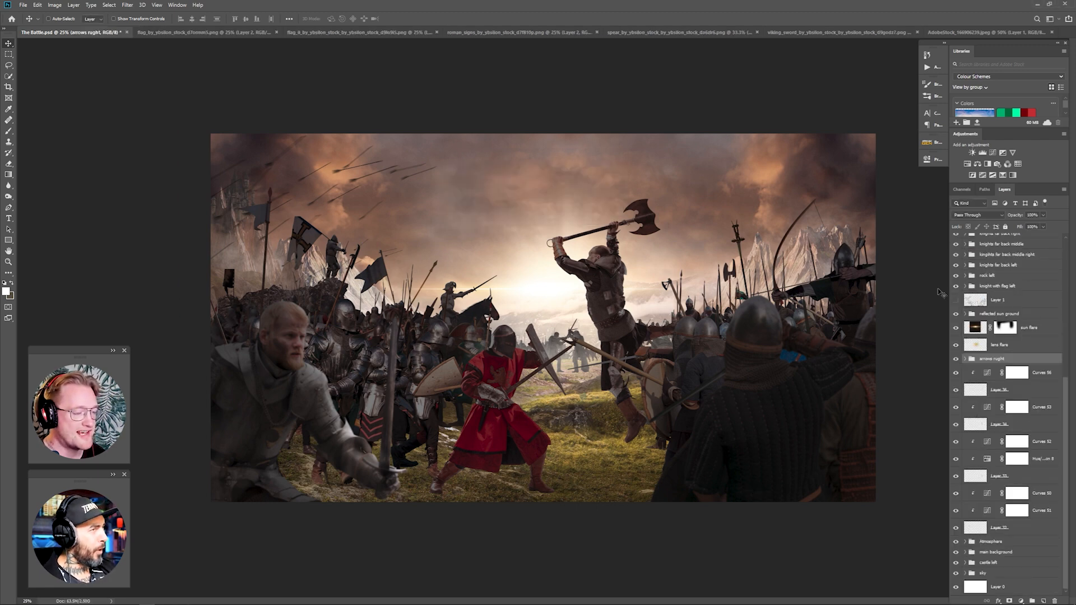
text(arrows left)
key(Return)
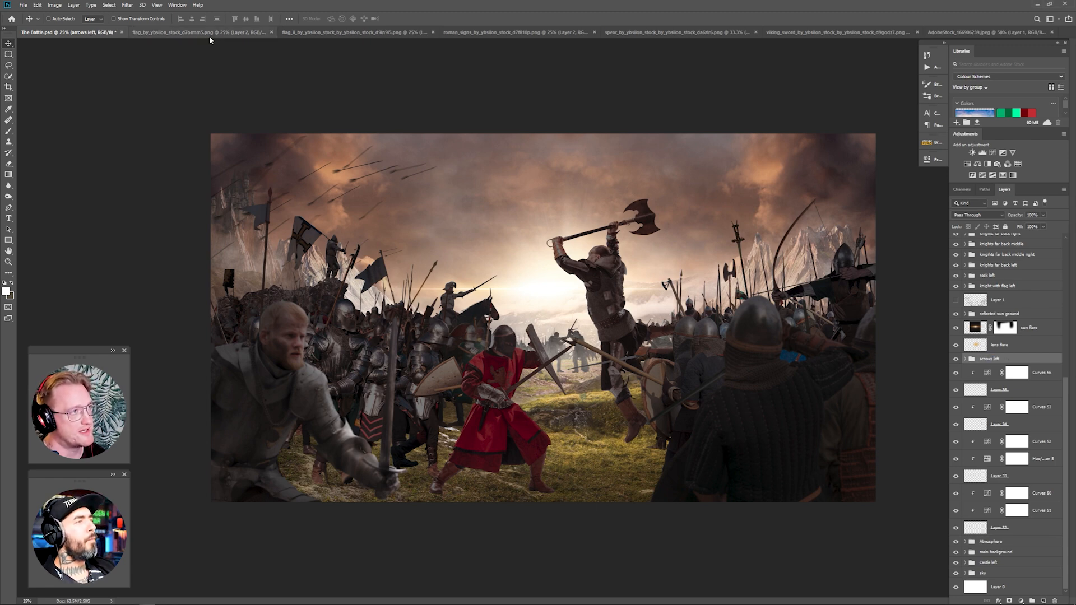
Scale down the new arrow in the sky above the right archers and add a Curves adjustment clipped to it.
key(ctrl+t)
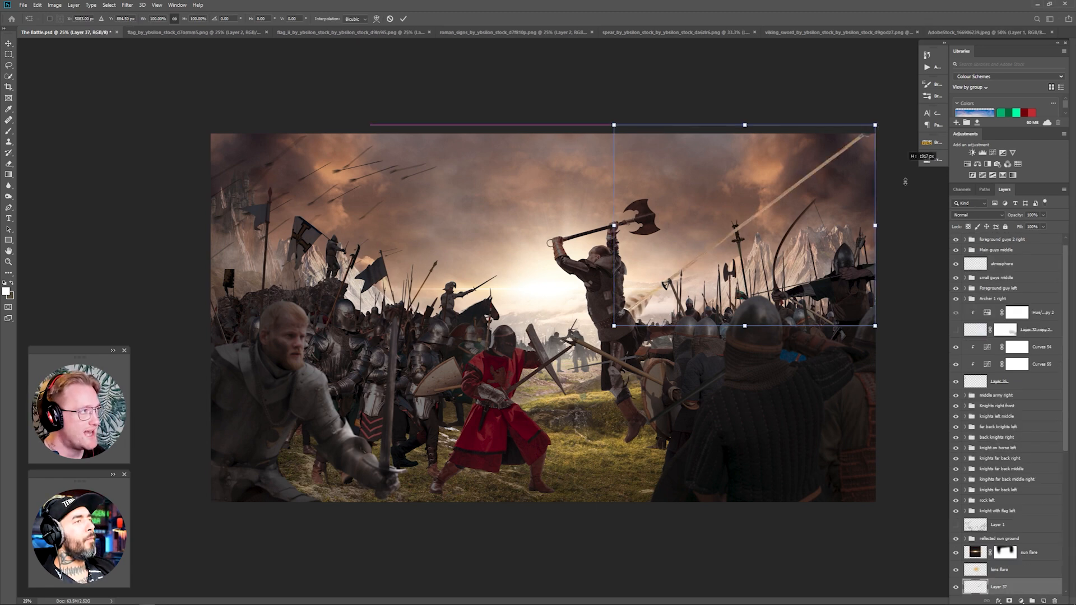
drag(615, 326, 816, 216)
key(Return)
scroll(1018, 555, down, 1)
click(992, 153)
click(854, 297)
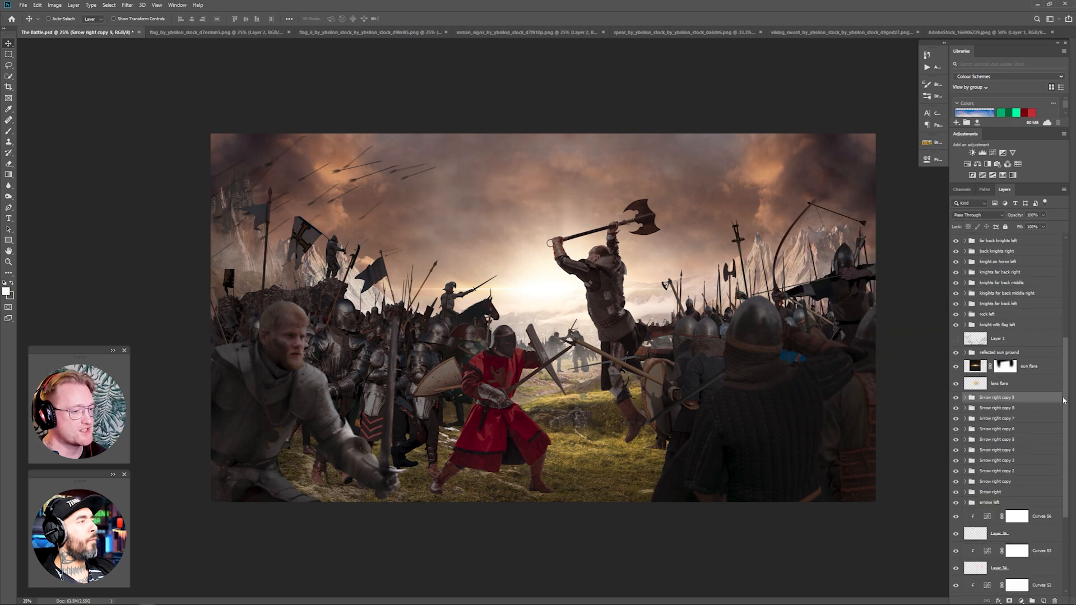
Duplicate one of the arrow groups, reposition the copy in the sky above the right archers and vary its angle.
click(997, 492)
key(ctrl+t)
key(Return)
drag(839, 214, 830, 178)
key(ctrl+t)
key(Return)
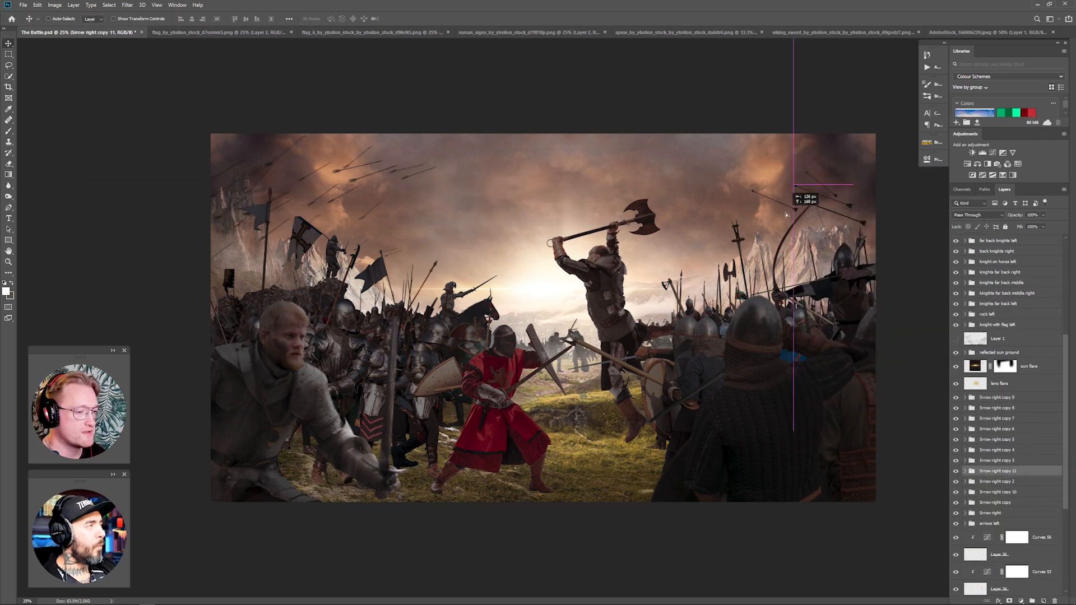
Duplicate three more arrow groups and spread the copies through the right sky at varied angles.
click(1022, 461)
key(ctrl+j)
key(ctrl+t)
key(Return)
click(1008, 450)
key(ctrl+j)
key(ctrl+t)
drag(732, 210, 744, 223)
key(Return)
drag(766, 226, 806, 220)
click(1017, 440)
key(ctrl+j)
drag(751, 194, 739, 136)
Transform the uppermost arrow groups and shift one so the right-hand volley looks irregular.
click(1011, 419)
key(ctrl+t)
key(Return)
click(998, 408)
drag(710, 227, 724, 245)
click(995, 399)
key(ctrl+t)
key(Return)
Open a fire stock image from the stock folder.
click(23, 5)
click(33, 26)
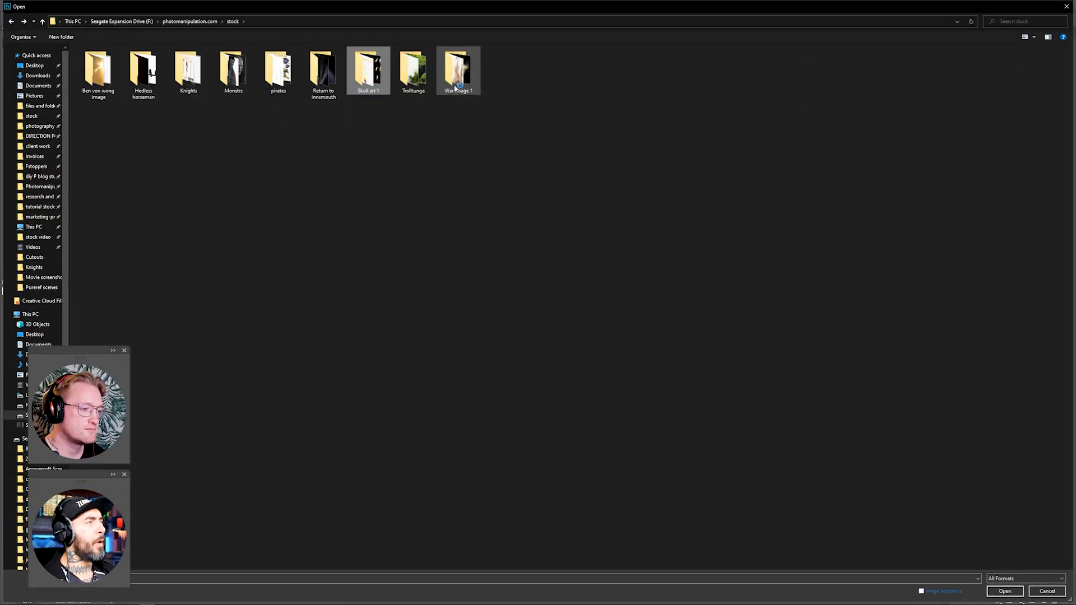
double_click(143, 84)
double_click(773, 127)
Cut out a flame, bring it into the battle image in Screen blend mode and fit it to an arrow tip.
drag(485, 368, 488, 369)
key(ctrl+j)
key(v)
drag(440, 331, 550, 264)
key(ctrl+t)
click(978, 216)
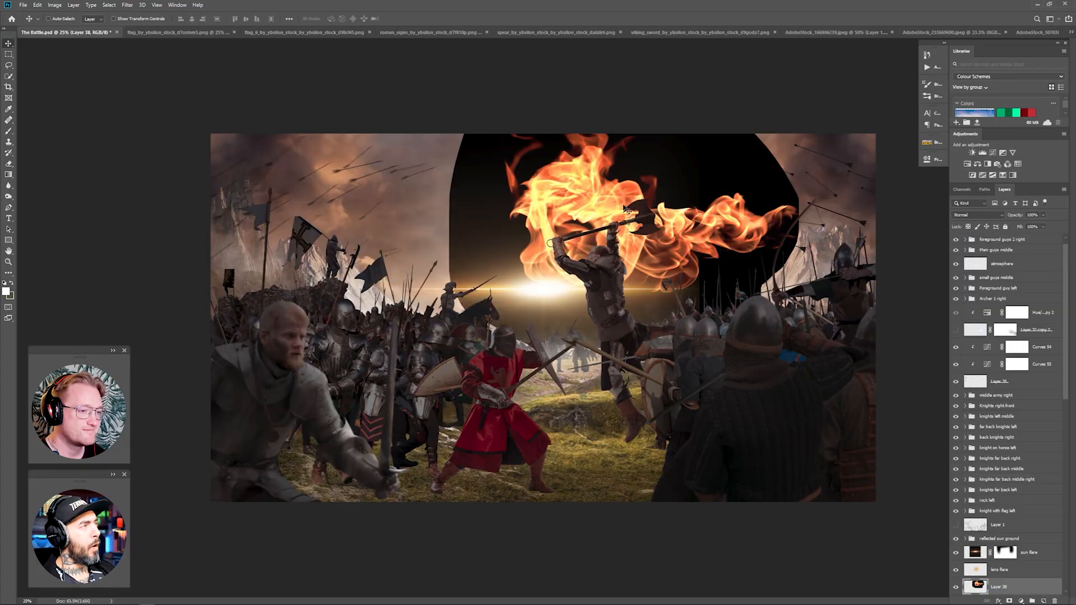
click(974, 291)
key(Return)
Duplicate the flame layer and transform the copy to fit another arrow tip on the right.
key(ctrl+j)
key(ctrl+t)
mouse_move(855, 309)
mouse_down()
mouse_move(785, 256)
mouse_move(754, 268)
mouse_up()
click(1000, 457)
Lasso another flame in the fire stock, copy it to its own layer and move it into the battle image.
click(1040, 32)
key(l)
key(ctrl+j)
key(Return)
click(1003, 247)
key(ctrl+j)
drag(745, 380, 741, 375)
key(ctrl+j)
key(v)
drag(798, 311, 628, 175)
Set the new flame's blend mode to Screen and shrink it onto an arrow tip in the right sky.
click(977, 215)
click(974, 291)
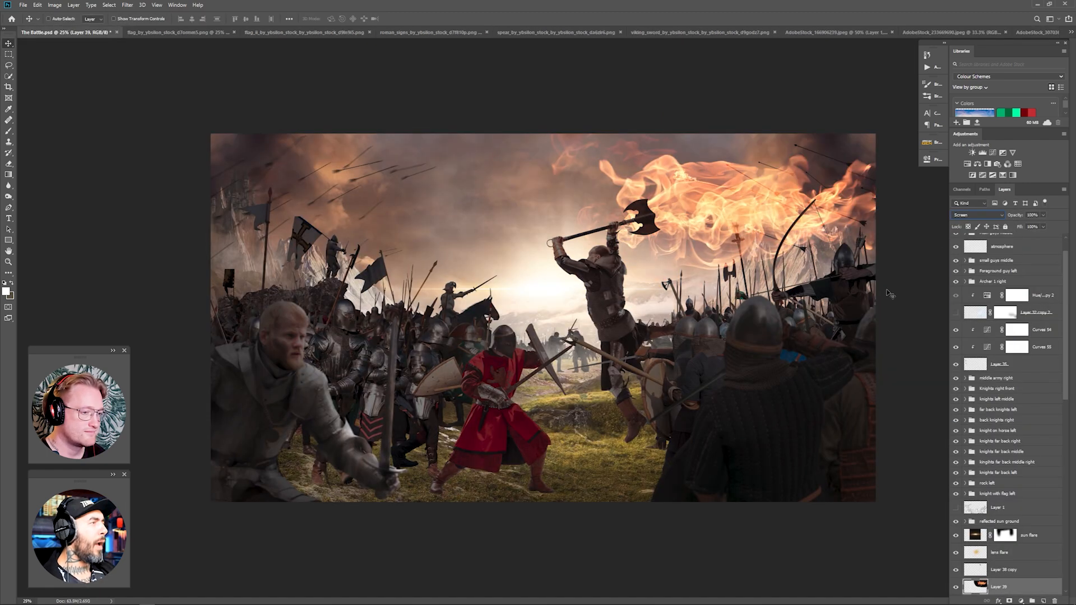
key(ctrl+t)
drag(501, 320, 888, 112)
key(Return)
Duplicate the small flame and fit the copy to a lower arrow tip.
key(ctrl+j)
drag(801, 146, 789, 219)
key(ctrl+t)
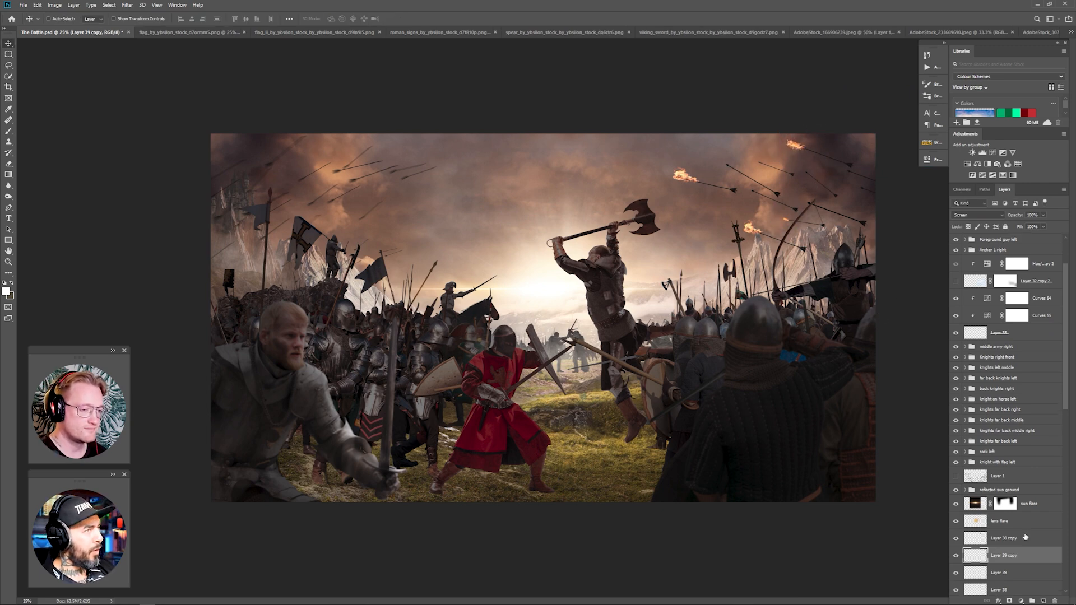
Bring another lassoed flame from the fire stock into the battle image, blend it with Screen and scale it onto an arrow.
click(1041, 32)
drag(647, 260, 645, 263)
key(ctrl+j)
drag(659, 312, 691, 216)
click(978, 215)
click(973, 291)
key(ctrl+t)
key(Return)
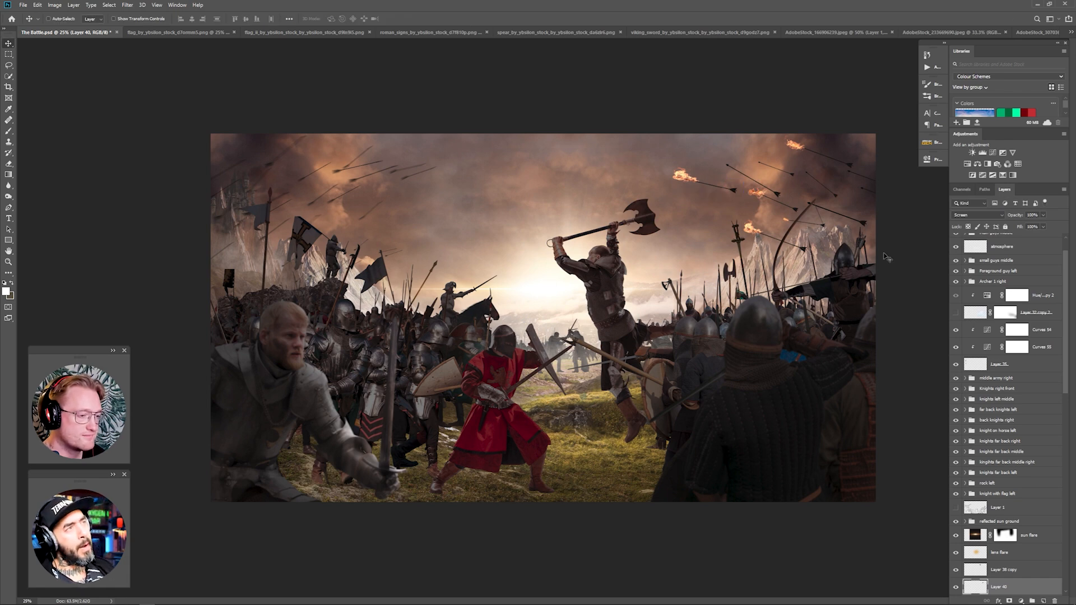
Duplicate the Layer 40 flame and move the copy up and right onto another arrow.
scroll(1040, 471, down, 3)
key(ctrl+j)
mouse_move(757, 193)
mouse_down()
mouse_move(791, 144)
mouse_move(791, 178)
mouse_up()
Copy a further flame from the stock into the battle image, set it to Screen and scale it onto the arrow beside the bow.
click(998, 33)
key(ctrl+j)
drag(845, 269, 798, 234)
click(977, 215)
click(974, 291)
key(ctrl+t)
drag(689, 134, 785, 217)
key(Return)
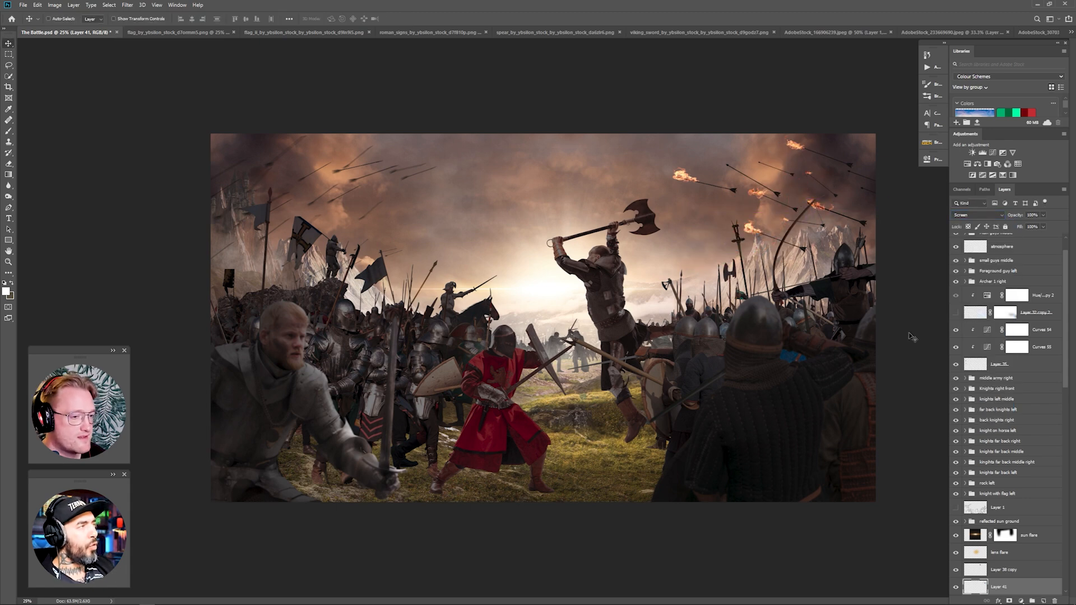
Add one more lassoed stock flame in Screen mode, fit it to an upper arrow and merge a Hue/Saturation adjustment into it.
click(1040, 32)
drag(206, 250, 367, 300)
key(ctrl+j)
mouse_move(252, 322)
mouse_down()
mouse_move(42, 32)
mouse_move(728, 224)
mouse_up()
click(977, 215)
click(974, 284)
key(ctrl+t)
drag(736, 169, 731, 167)
key(Return)
click(968, 164)
key(ctrl+e)
Duplicate the "Layer 39 copy" and "Layer 38" flames and place the copies on the remaining arrows at the far right.
scroll(1009, 504, down, 2)
click(1004, 529)
key(ctrl+j)
drag(758, 233, 833, 199)
key(ctrl+t)
key(Return)
click(1003, 582)
key(ctrl+j)
drag(750, 228, 848, 172)
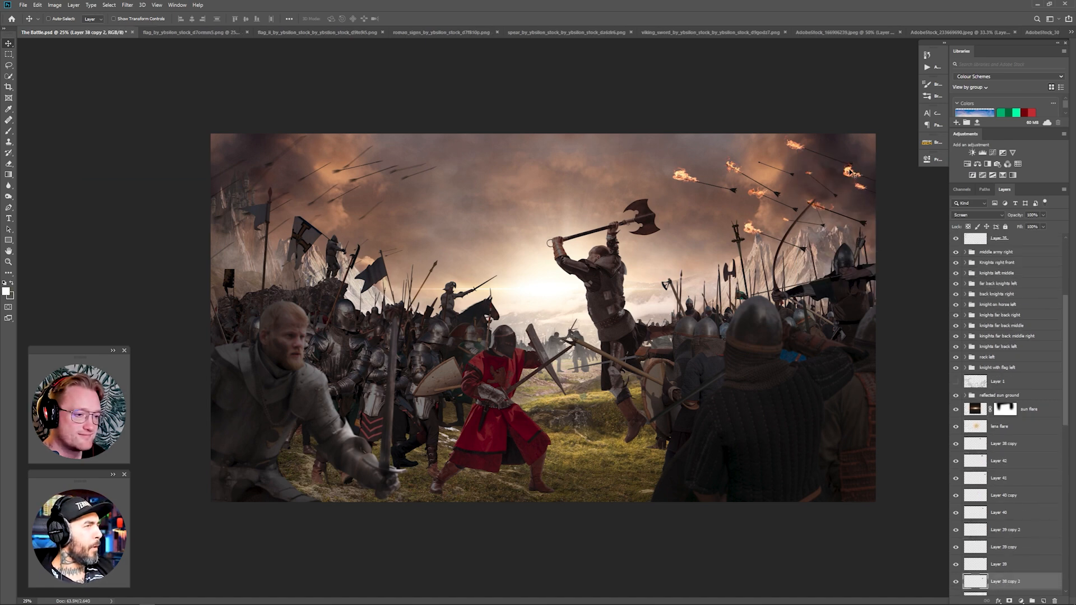
Group all the flame layers and right-hand arrow groups as "arrows right".
click(1028, 442)
scroll(1017, 455, down, 6)
shift+click(1009, 567)
key(ctrl+g)
text(arrows right)
key(Return)
Duplicate the "arrows right" group and transform the copy's position.
key(ctrl+j)
key(ctrl+t)
drag(799, 231, 798, 230)
key(Return)
click(992, 153)
key(Delete)
right_click(997, 348)
click(1035, 131)
key(ctrl+z)
Convert the individual arrow groups inside the "arrows right" group into a single Smart Object, leaving the flames separate.
click(1044, 216)
scroll(998, 358, up, 1)
right_click(995, 368)
click(913, 310)
click(965, 369)
scroll(1000, 369, down, 6)
click(1004, 318)
shift+click(1005, 506)
right_click(1002, 336)
click(1013, 119)
Apply a Motion Blur to the "arrow right copy 18" Smart Object.
click(127, 4)
mouse_move(146, 98)
click(246, 126)
click(294, 232)
Repeat the Motion Blur on the individual flame layers, including "Layer 39 copy" and "Layer 39 copy 2".
key(alt+bracketright)
key(alt+bracketright)
key(alt+bracketright)
key(alt+bracketright)
key(alt+bracketright)
key(alt+bracketright)
key(alt+bracketright)
key(alt+bracketright)
key(alt+bracketright)
key(alt+bracketright)
key(alt+bracketright)
key(alt+bracketright)
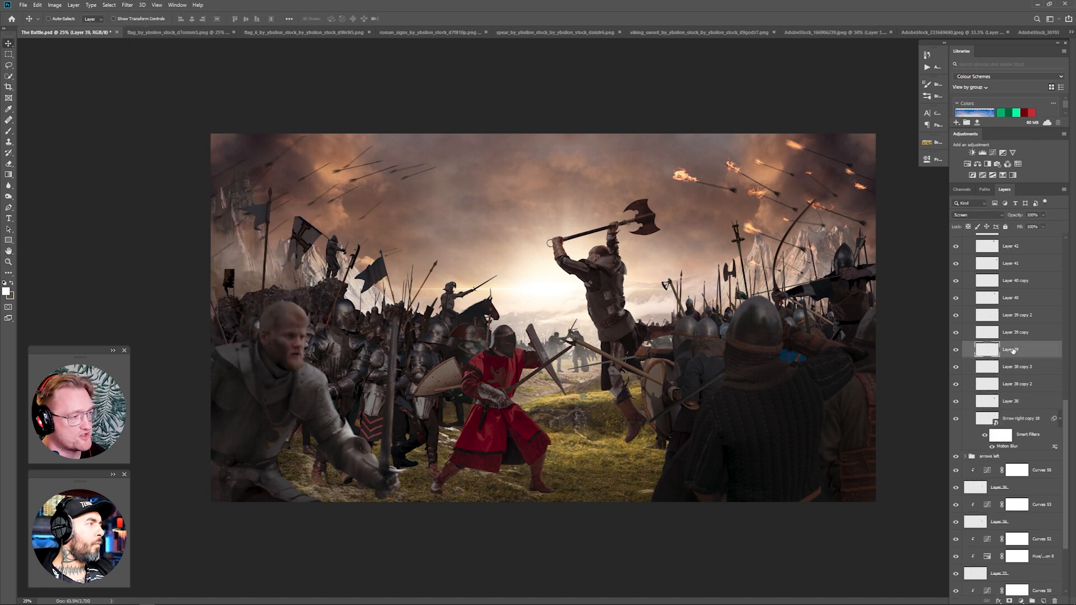
click(1015, 330)
click(1019, 314)
key(ctrl+alt+f)
Convert the individual arrow groups in the other right-hand arrows group into one Smart Object.
click(965, 288)
right_click(1019, 445)
click(1004, 352)
shift+click(1004, 532)
click(1013, 130)
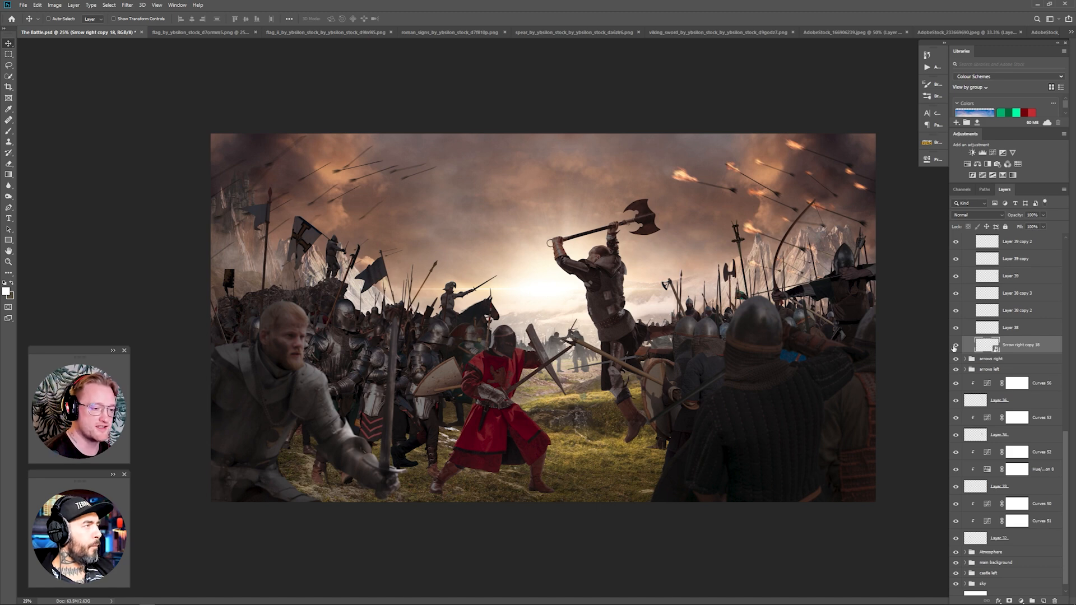
Repeat the Motion Blur on the "arrow right copy 18" Smart Object and the flame layers from Layer 38 up to Layer 39 copy.
key(ctrl+alt+f)
click(295, 231)
click(1019, 329)
click(1019, 311)
click(1018, 294)
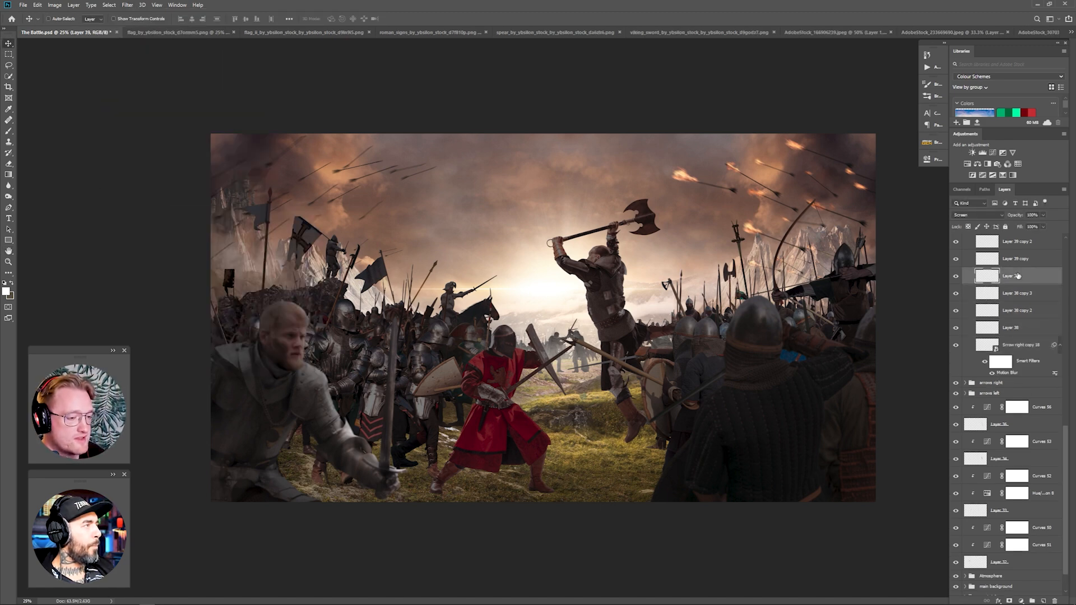
click(1019, 260)
Repeat the Motion Blur on the remaining flame layers higher in the arrows group, collapse the group and save the document.
scroll(1019, 269, up, 3)
click(1021, 316)
click(1021, 266)
scroll(1020, 267, up, 2)
click(1019, 271)
click(964, 257)
key(ctrl+s)
Lasso a flame with its black backdrop from the fire stock image and bring the cutout into The Battle.psd.
scroll(987, 562, up, 10)
click(1042, 32)
click(866, 33)
click(8, 65)
click(1048, 32)
click(866, 33)
click(1002, 262)
drag(222, 326, 244, 331)
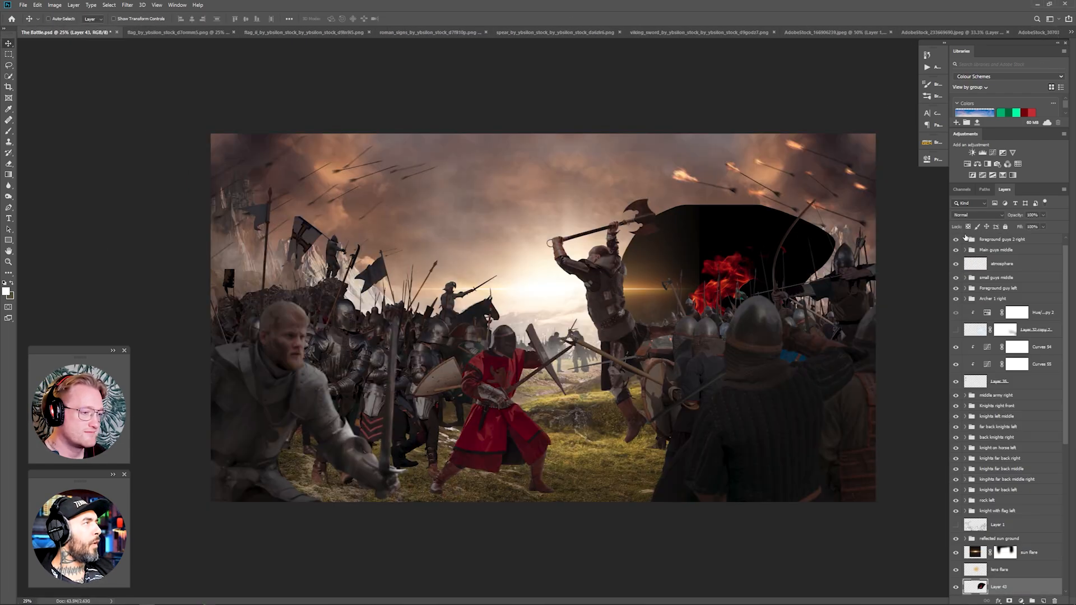
Set the flame cutout to Screen, scale it to 11.4%, rotate it about 40.6° and place it beside the right-hand archer.
key(shift+alt+s)
key(ctrl+t)
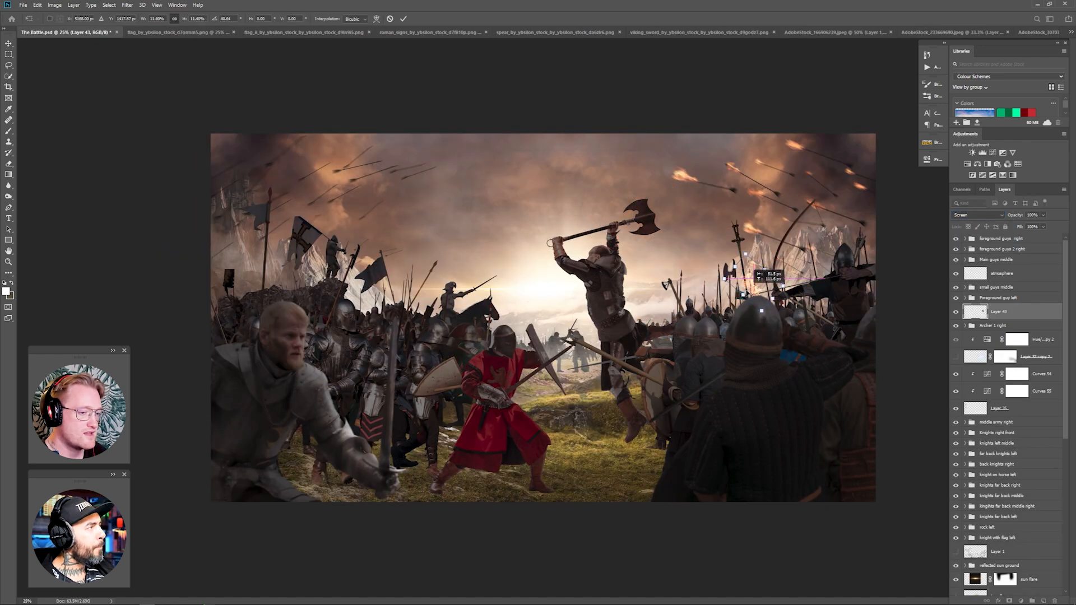
alt+drag(874, 313, 862, 339)
key(ctrl+z)
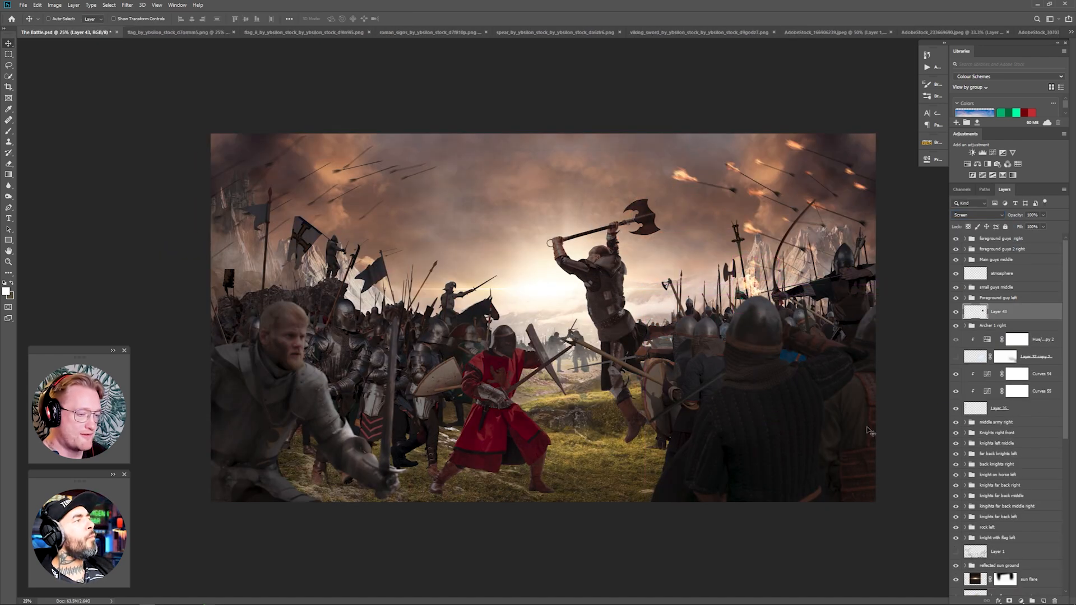
Reposition the "Main guys middle" group slightly in the scene and expand the group.
click(997, 260)
drag(482, 388, 492, 390)
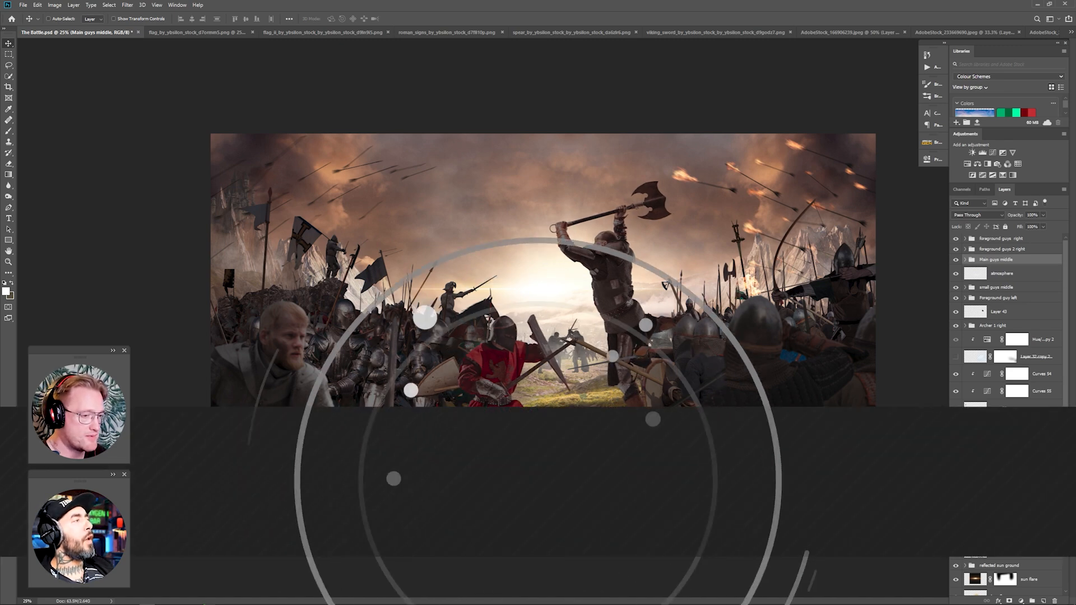
click(964, 259)
Add a new layer clipped to the main fighters and prepare a small white brush for rim lighting.
click(1010, 308)
click(1043, 600)
key(ctrl+alt+g)
key(b)
click(61, 19)
key(Return)
scroll(602, 272, up, 4)
key(bracketleft)
key(bracketleft)
key(bracketleft)
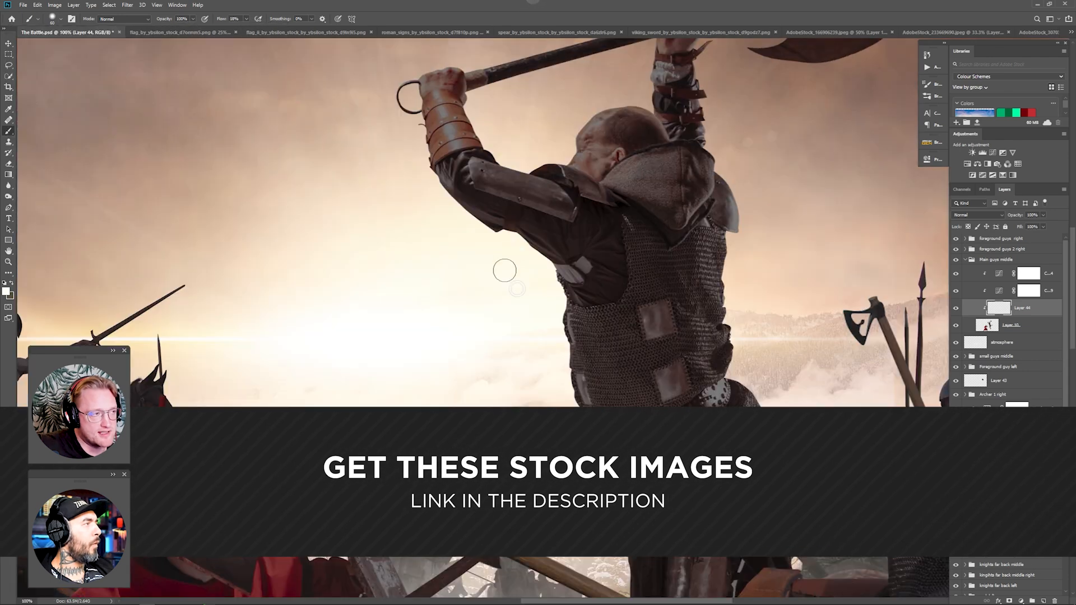
Paint a white rim light along the axe warrior's torso and upper arm, undoing a trial blend mode change.
drag(524, 238, 567, 322)
click(978, 215)
click(969, 305)
key(ctrl+z)
key(ctrl+z)
key(ctrl+z)
key(ctrl+z)
key(ctrl+shift+z)
key(ctrl+shift+z)
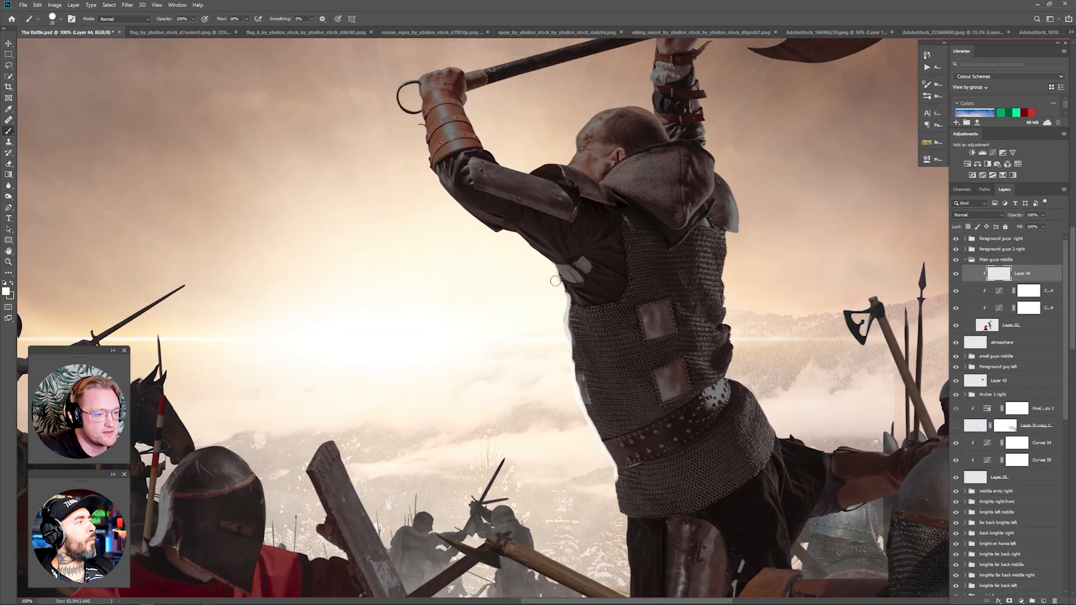
drag(476, 235, 429, 193)
double_click(1044, 273)
drag(791, 278, 863, 276)
key(Escape)
Paint the white rim light along the axe warrior's raised forearm and the underside of the axe handle.
drag(449, 190, 390, 278)
drag(386, 274, 355, 210)
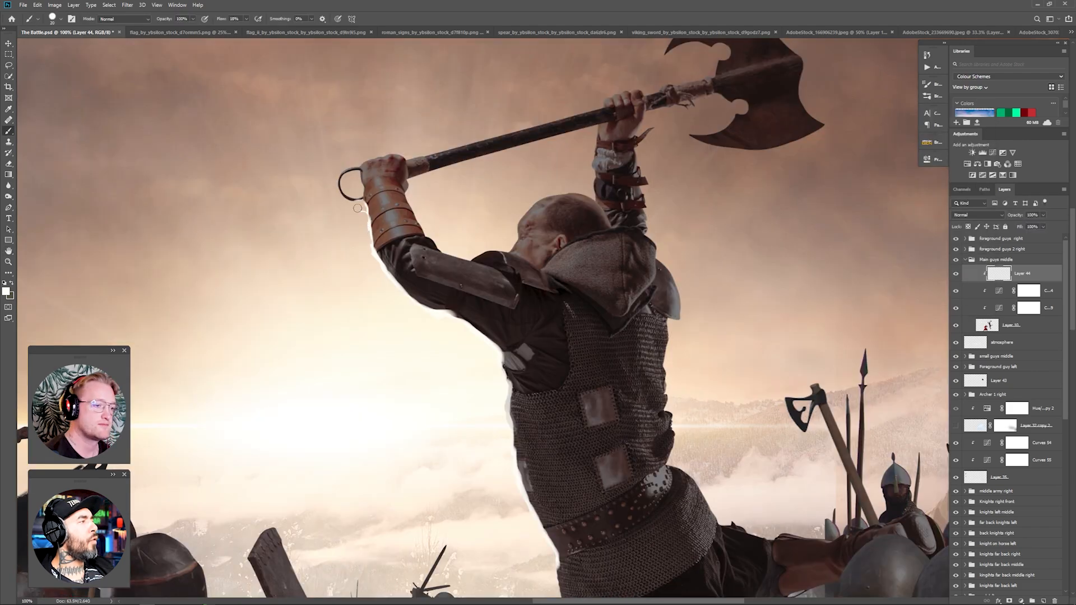
key(r)
drag(506, 171, 552, 170)
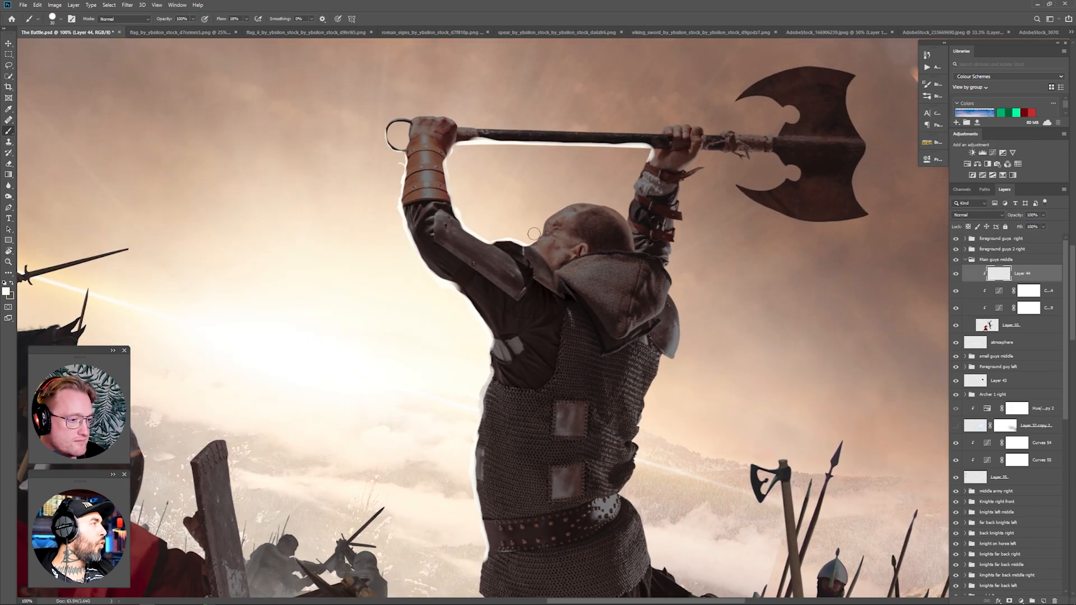
key(ctrl+minus)
key(ctrl+minus)
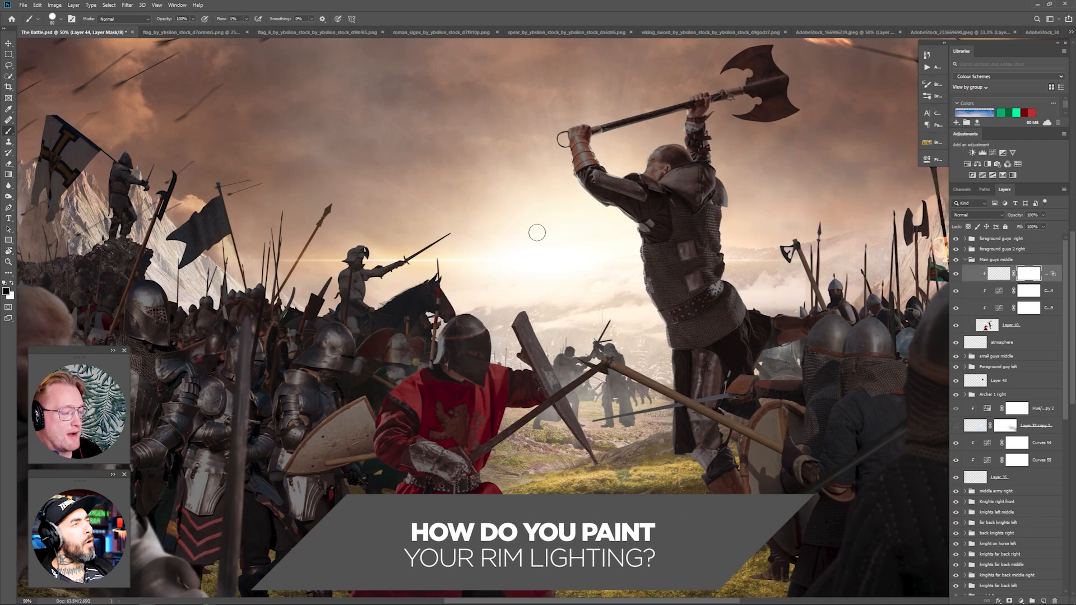
Add another layer clipped to the main fighters and set its blend mode to Color Dodge.
click(1044, 600)
click(60, 19)
click(57, 138)
key(ctrl+alt+g)
click(977, 215)
click(960, 285)
click(977, 215)
click(963, 291)
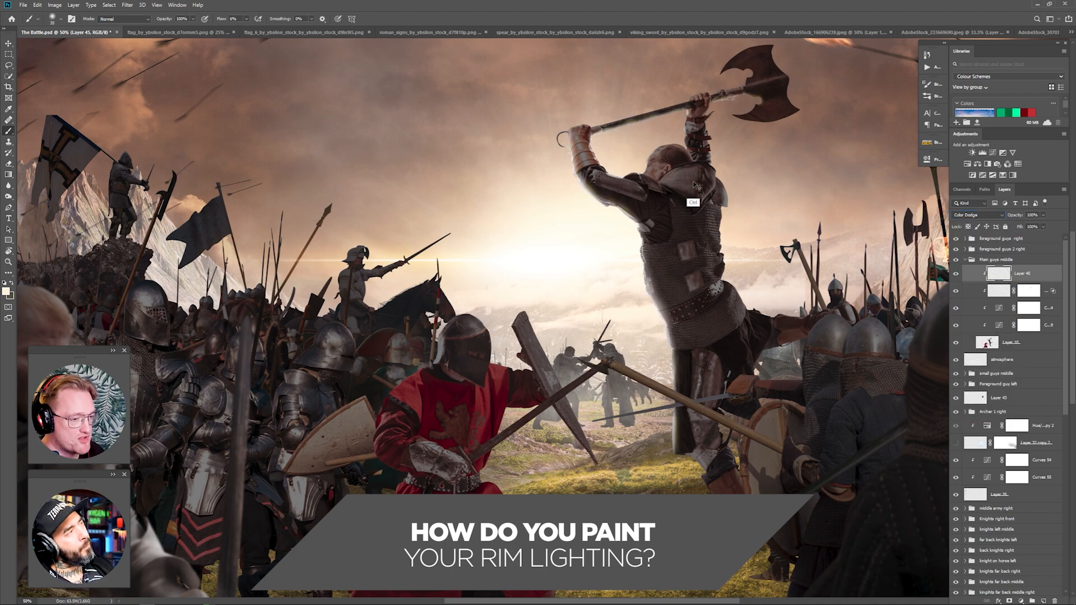
Paint a soft glow around the axe warrior's head with a larger brush, and select the rim-light layer's mask.
key(bracketright)
key(bracketright)
key(bracketright)
key(bracketright)
drag(662, 149, 644, 167)
click(1028, 291)
key(x)
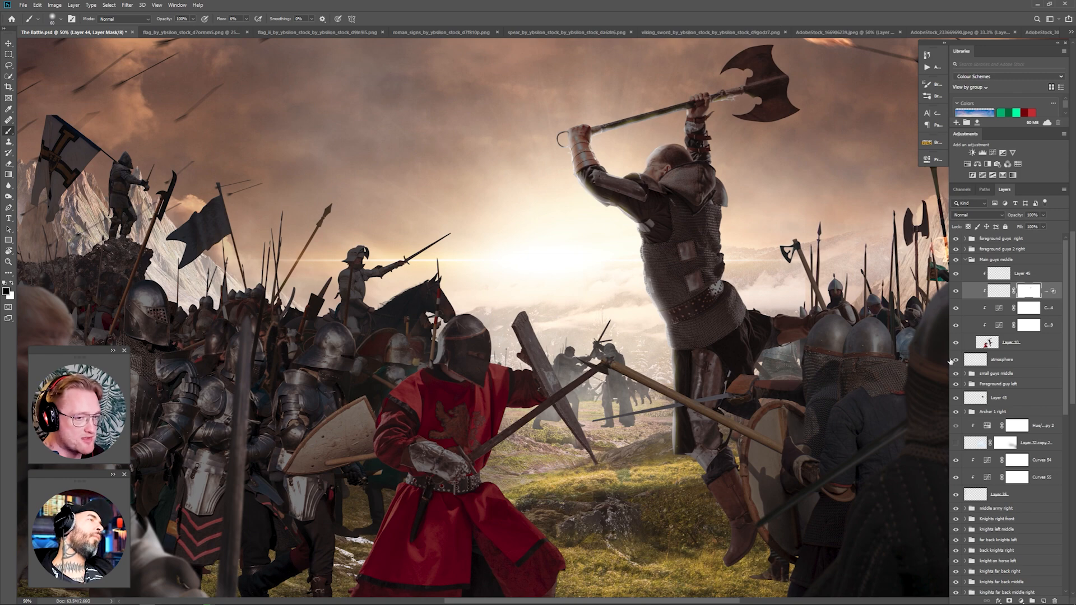
Add a mask to the Color Dodge layer and split its Underlying Layer black Blend If slider to 0 / 27.
click(1031, 274)
click(1009, 600)
double_click(1047, 274)
click(818, 216)
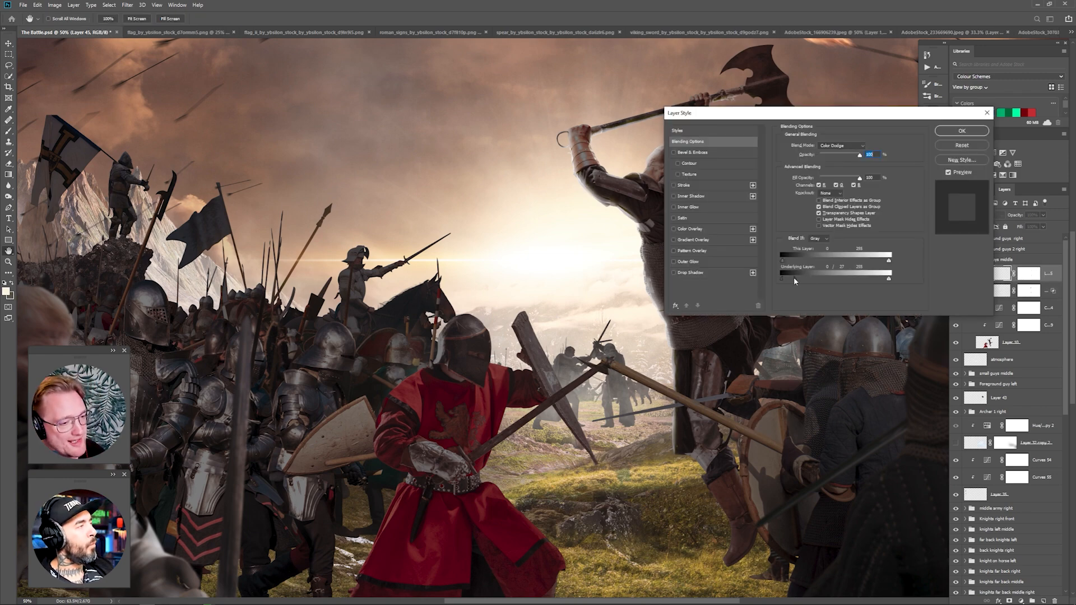
click(961, 130)
key(ctrl+minus)
key(ctrl+minus)
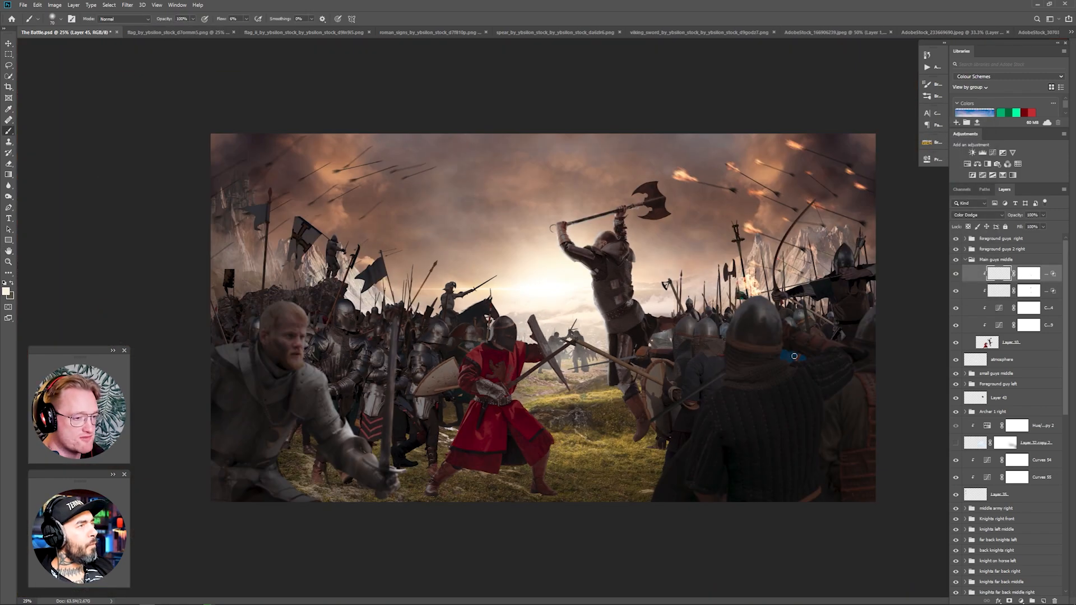
Lower the Underlying Layer white Blend If slider on the axe warrior's rim-light layer, Layer 44.
scroll(658, 224, up, 3)
key(bracketleft)
key(bracketleft)
key(bracketleft)
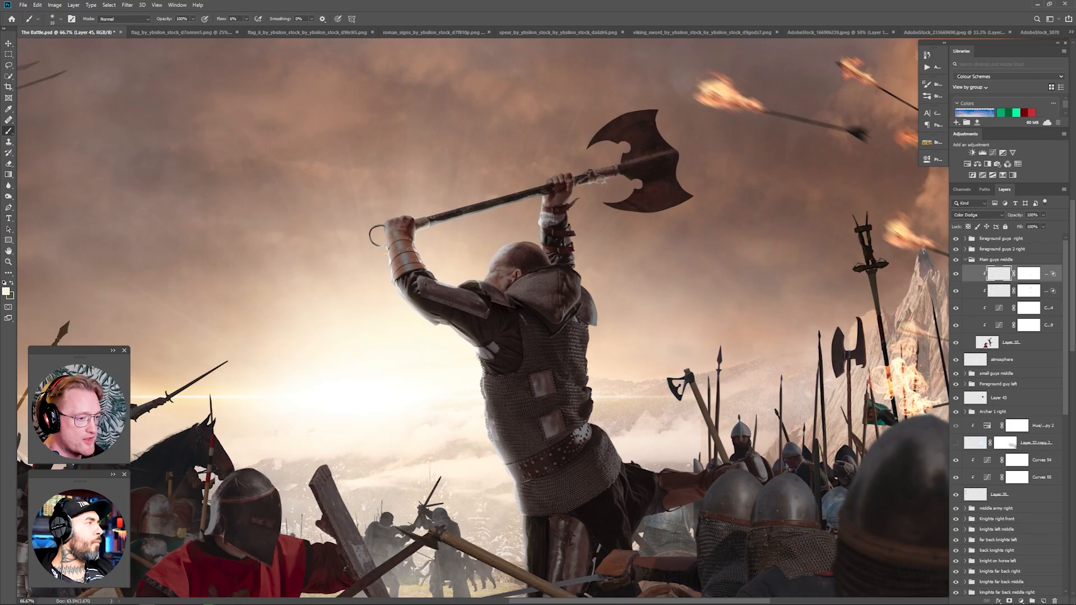
double_click(1047, 290)
drag(891, 280, 869, 279)
click(961, 130)
Paint a broad glow along the axe warrior's torso on the Color Dodge layer with a much larger brush.
key(bracketright)
key(bracketright)
key(bracketright)
key(bracketright)
key(bracketright)
key(bracketright)
key(bracketright)
key(bracketright)
click(1046, 274)
drag(469, 353, 482, 426)
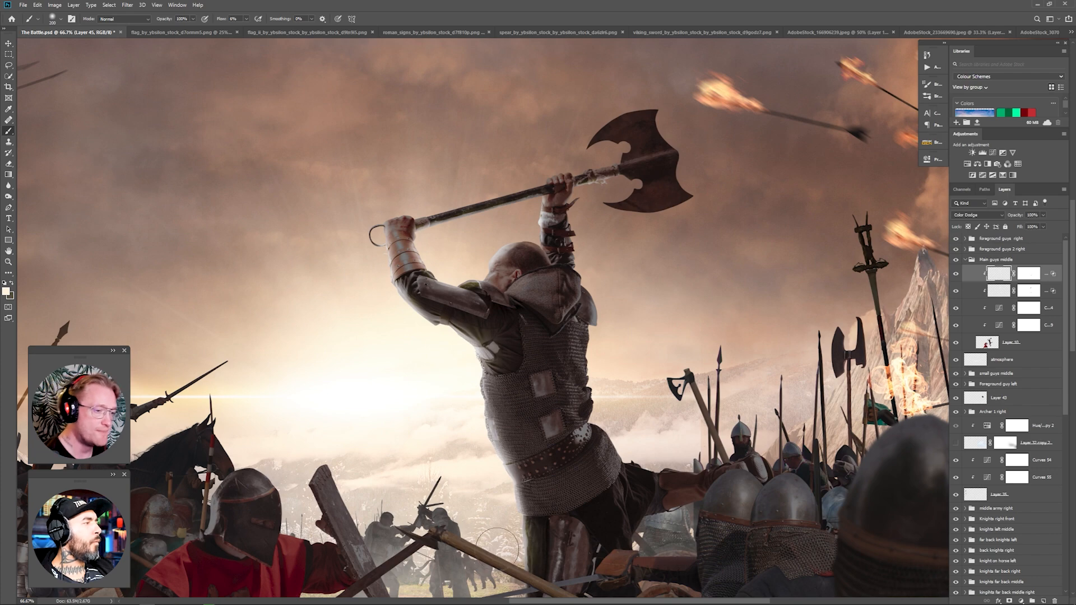
key(ctrl+minus)
key(ctrl+minus)
Add a clipped layer for the red knight's shield, set the brush to a smaller size and 21% flow, and use Screen mode.
key(ctrl+shift+alt+n)
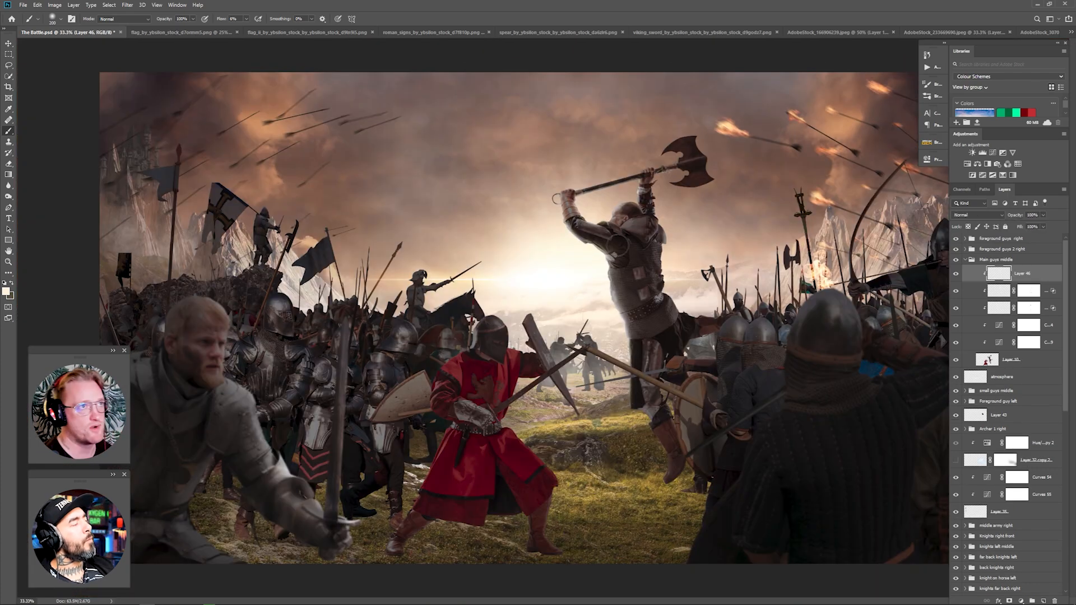
scroll(538, 346, up, 4)
key(ctrl+z)
key(ctrl+z)
key(x)
key(bracketleft)
key(bracketleft)
key(bracketleft)
key(bracketleft)
key(shift+2)
key(shift+1)
click(978, 215)
click(978, 279)
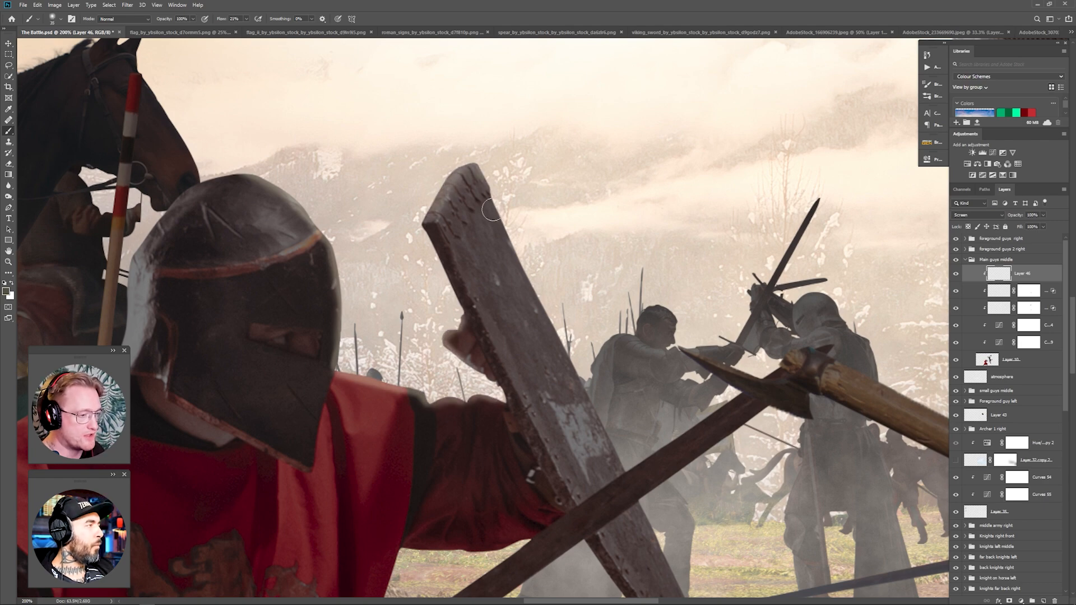
Change the shield highlight layer's blend mode to Linear Dodge (Add).
key(ctrl+minus)
key(ctrl+minus)
key(ctrl+minus)
click(978, 215)
click(965, 298)
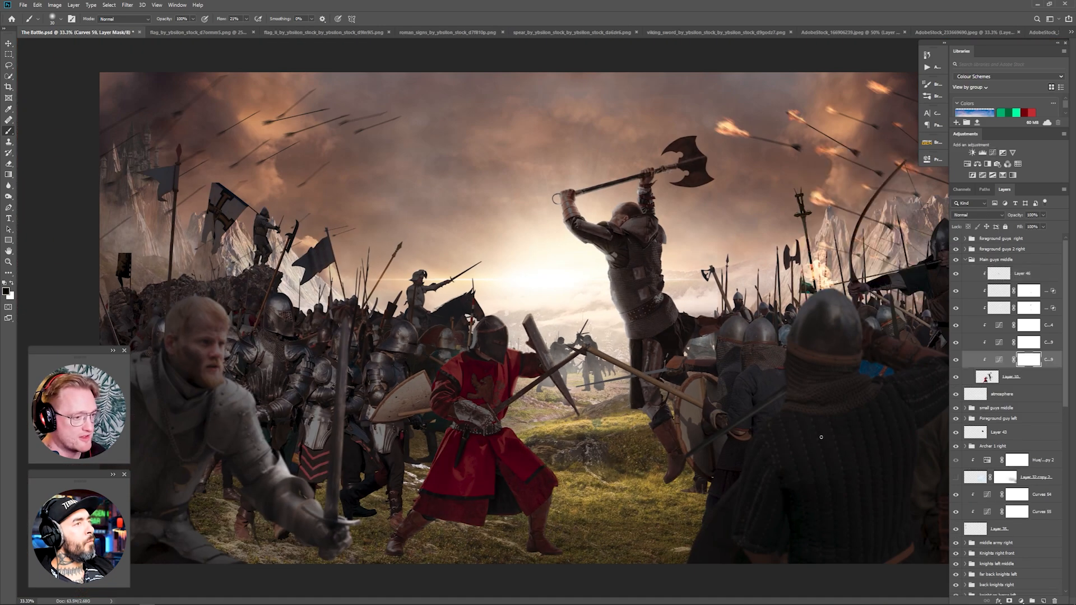
key(ctrl+plus)
key(ctrl+plus)
key(ctrl+plus)
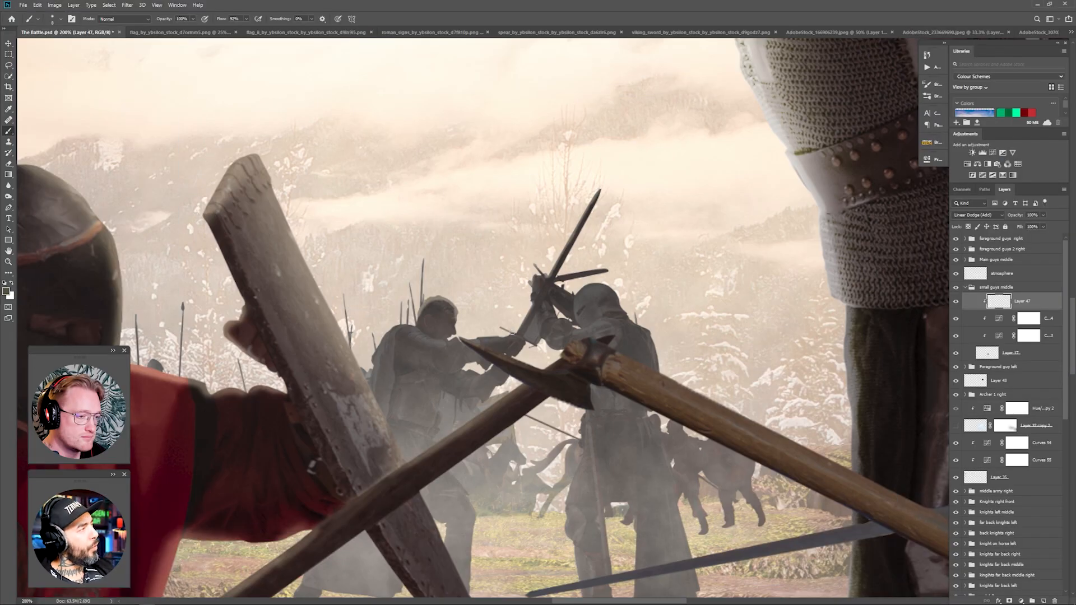
Add a new layer clipped to the rider inside the "knight on horse left" group, with white as the painting colour.
scroll(611, 362, down, 3)
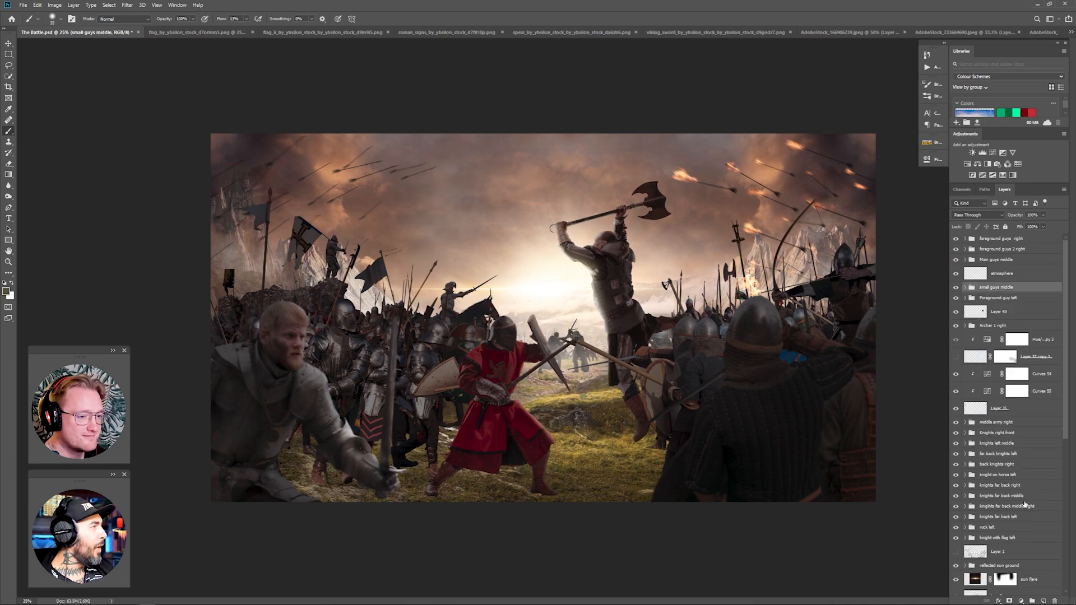
click(964, 474)
click(1010, 523)
click(1047, 489)
click(1043, 601)
key(x)
alt+click(996, 498)
Paint a white rim light along the mounted knight's sword, arm and armour and the horse's head, and collapse the group.
key(ctrl+plus)
key(ctrl+plus)
key(ctrl+plus)
key(bracketleft)
key(bracketleft)
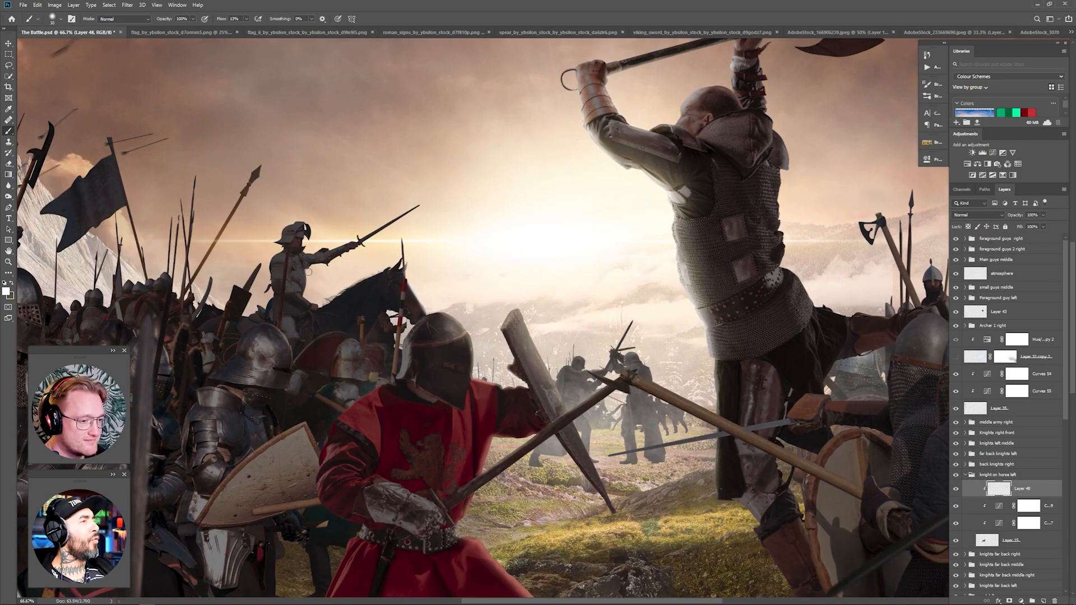
drag(366, 241, 419, 206)
scroll(351, 257, up, 3)
drag(579, 260, 570, 314)
drag(545, 336, 595, 329)
drag(684, 476, 700, 503)
mouse_move(619, 113)
mouse_down()
mouse_move(516, 233)
mouse_move(712, 267)
mouse_up()
drag(751, 181, 578, 295)
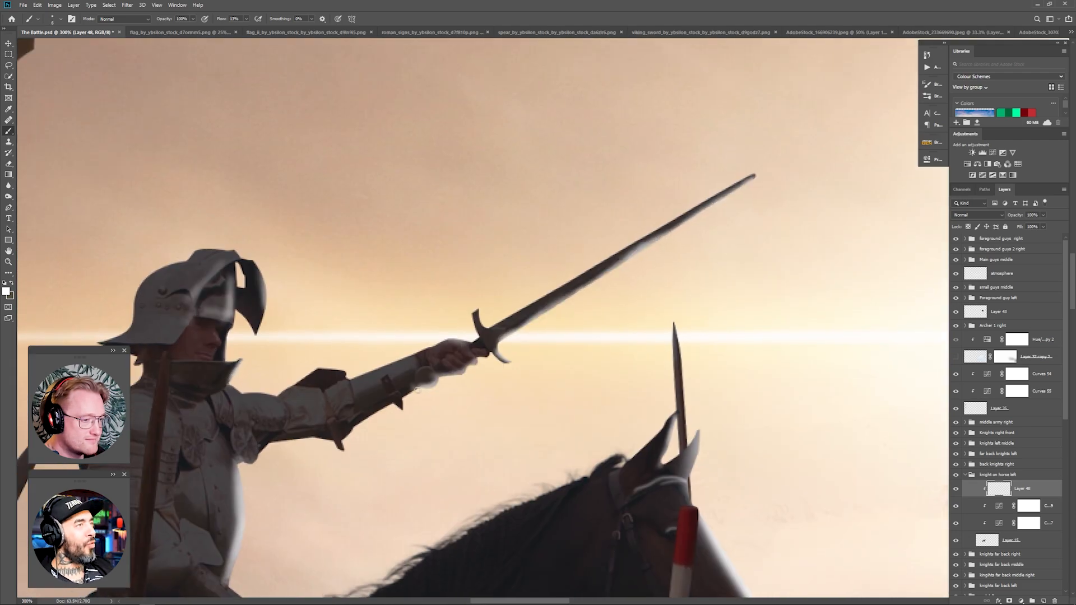
key(ctrl+0)
click(965, 475)
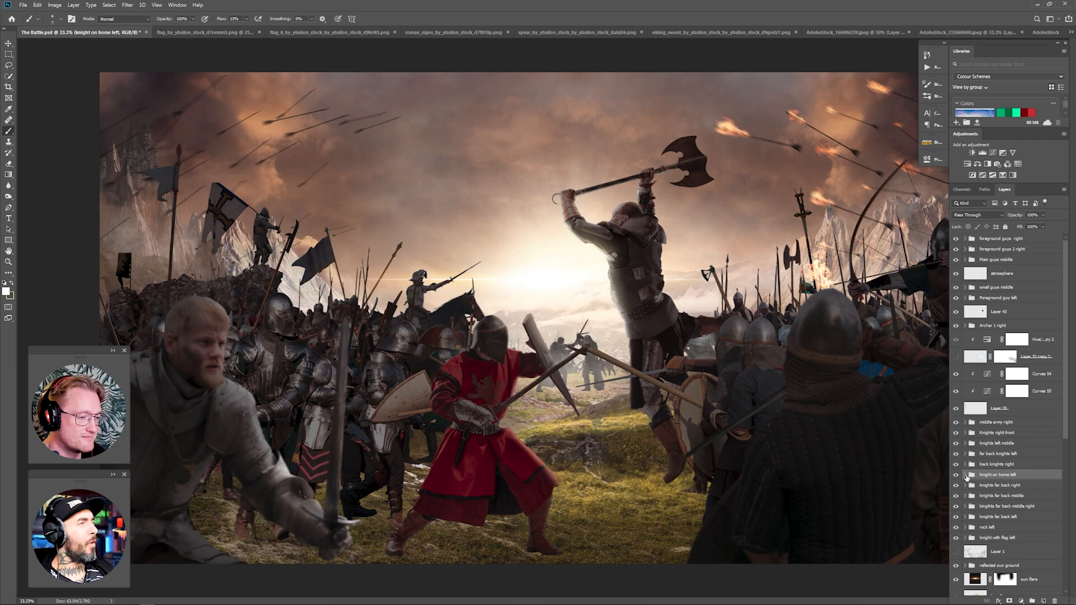
Adjust the Blend If slider of Layer 48, the mounted knight's rim-light layer.
click(965, 475)
click(1003, 488)
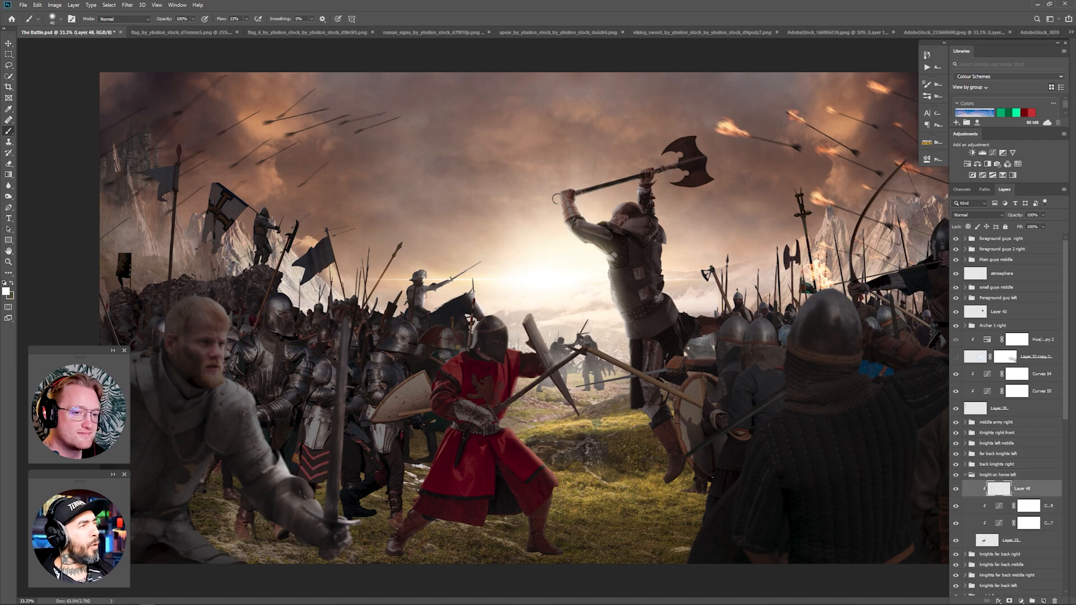
double_click(1043, 488)
drag(811, 286, 799, 287)
click(960, 130)
Add a layer mask to the mounted knight's rim-light layer and refine the light with a smaller black brush.
key(bracketleft)
key(bracketleft)
key(bracketleft)
key(bracketleft)
key(bracketleft)
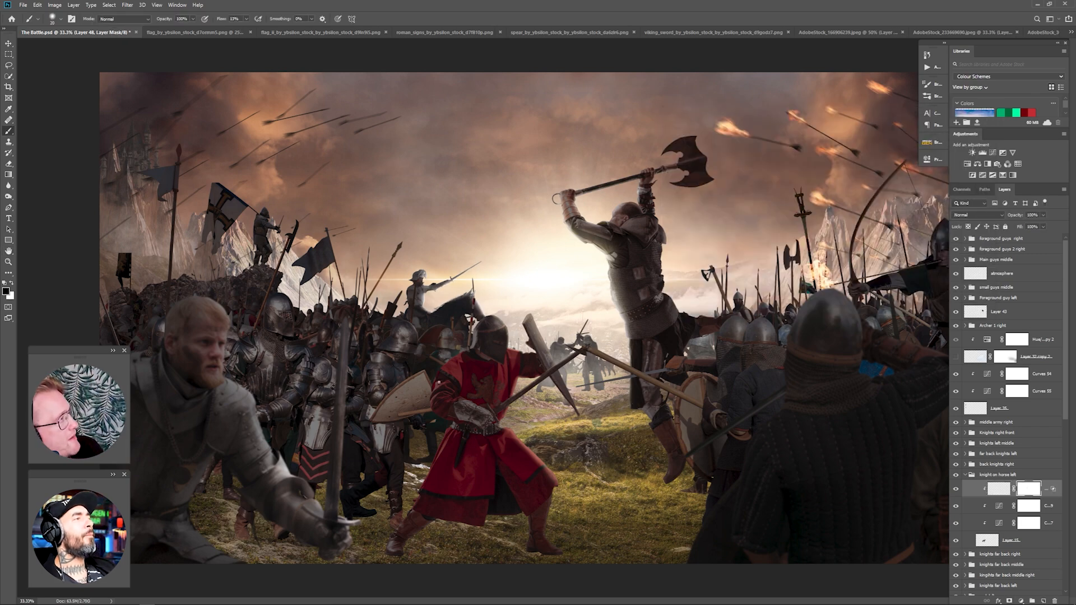
key(ctrl+1)
key(ctrl+minus)
key(ctrl+minus)
key(ctrl+minus)
key(bracketleft)
key(bracketleft)
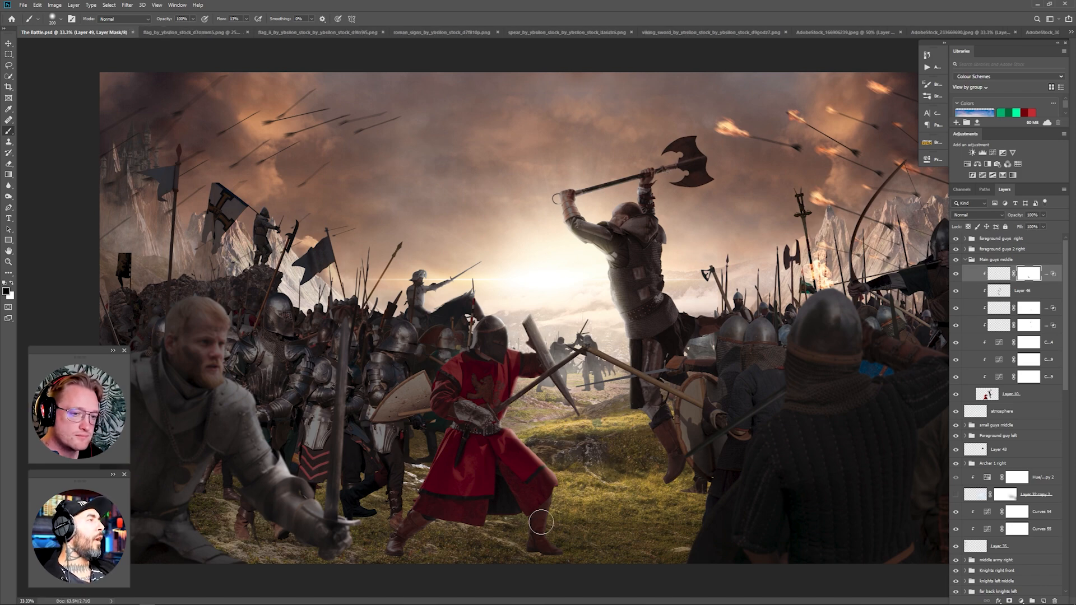
Add a new layer clipped to the soldiers in the "knights right front" group and set it to Linear Dodge (Add).
click(965, 259)
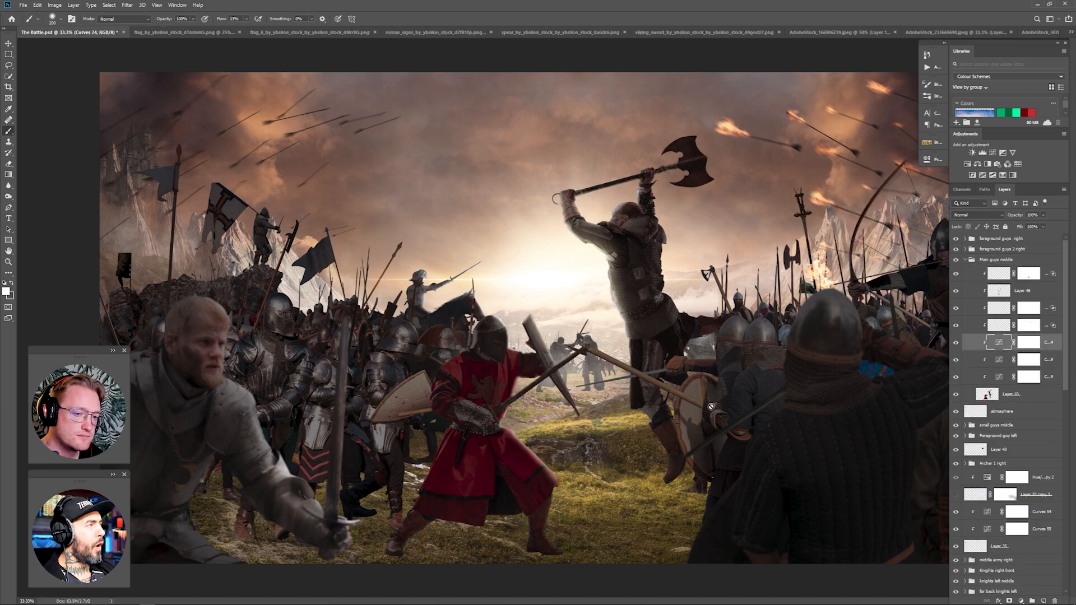
scroll(988, 359, down, 2)
click(965, 432)
click(956, 401)
key(ctrl+alt+g)
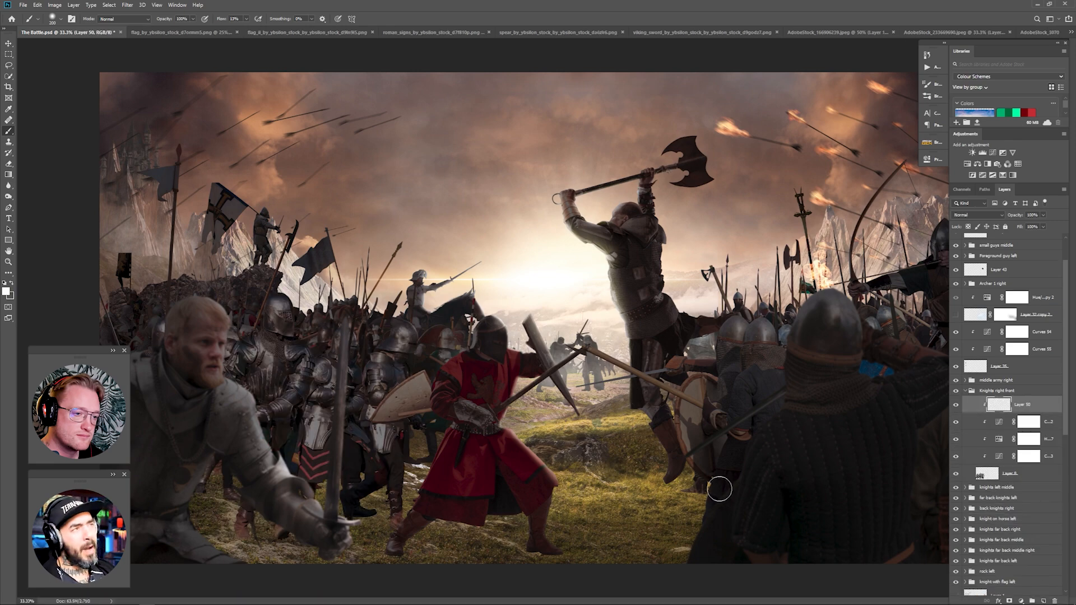
key(shift+alt+a)
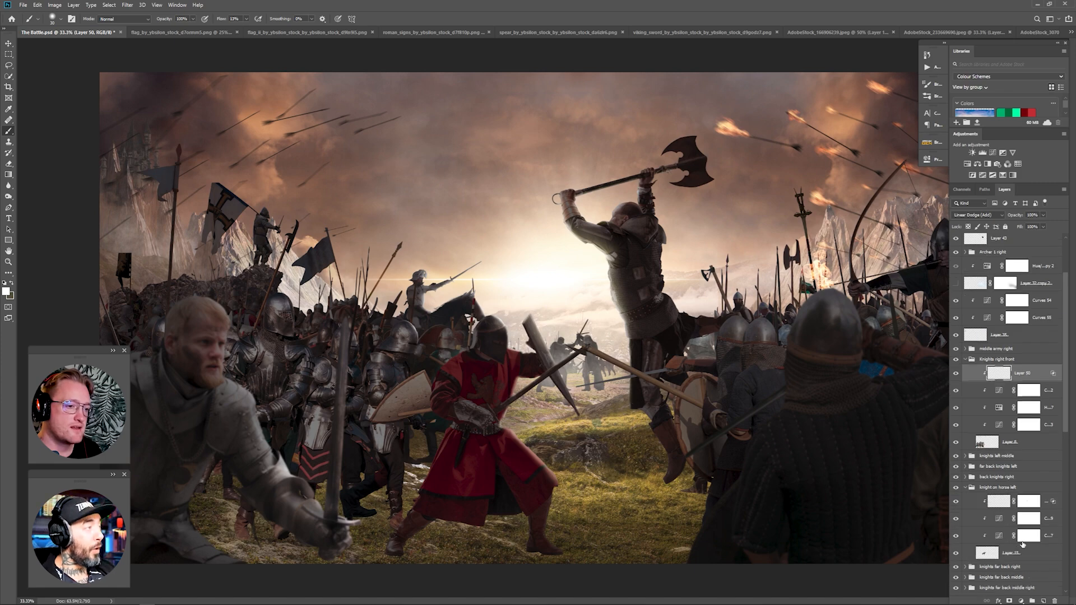
click(1029, 502)
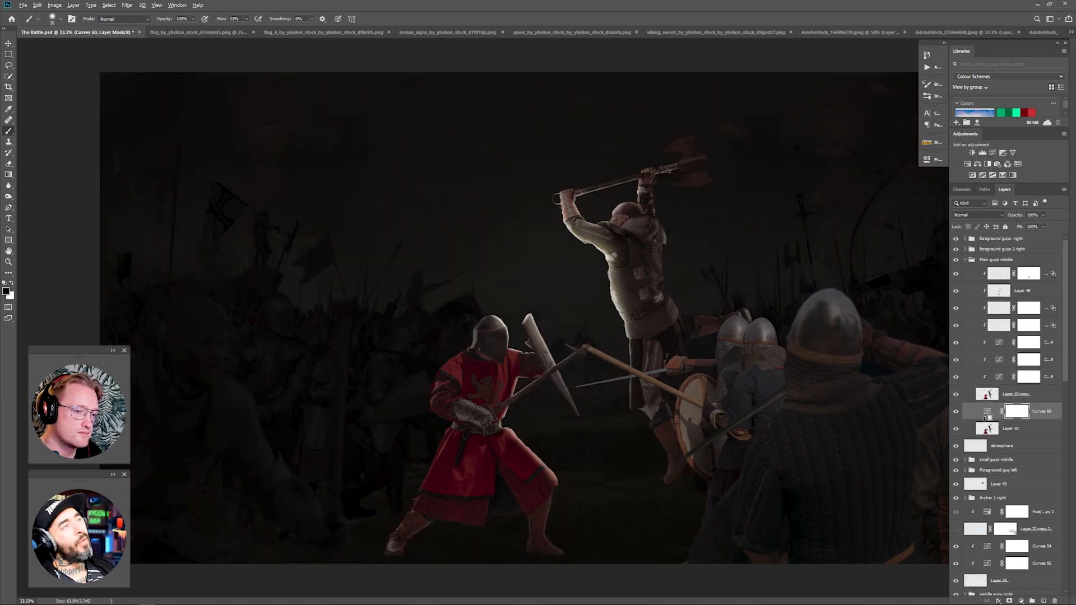
Flip the original warriors layer, Layer 10, downward and reshape it into a cast shadow on the ground.
click(1031, 431)
key(ctrl+t)
drag(567, 136, 560, 561)
right_click(525, 445)
click(538, 497)
key(Return)
key(ctrl+t)
right_click(566, 572)
click(582, 474)
key(Return)
Adjust the Blend If slider of the warriors' shadow layer and add a clipped Curves adjustment above it.
double_click(1041, 435)
drag(784, 279, 793, 280)
click(962, 131)
click(992, 152)
click(915, 152)
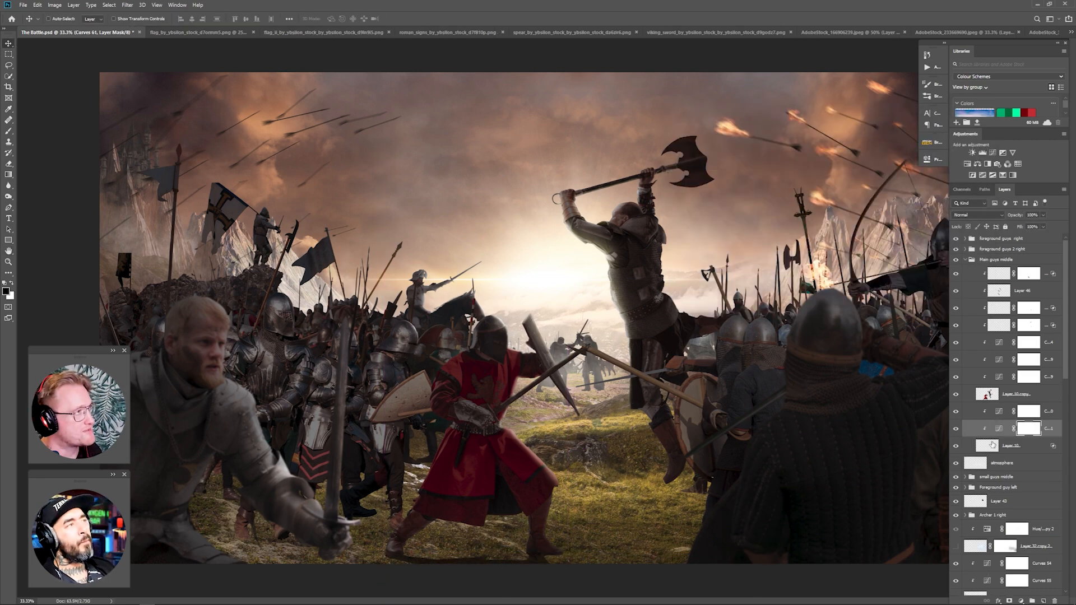
Blur the warriors' ground shadow on Layer 10 with a blur filter.
click(1011, 447)
click(127, 5)
click(241, 141)
drag(49, 324, 44, 325)
key(Return)
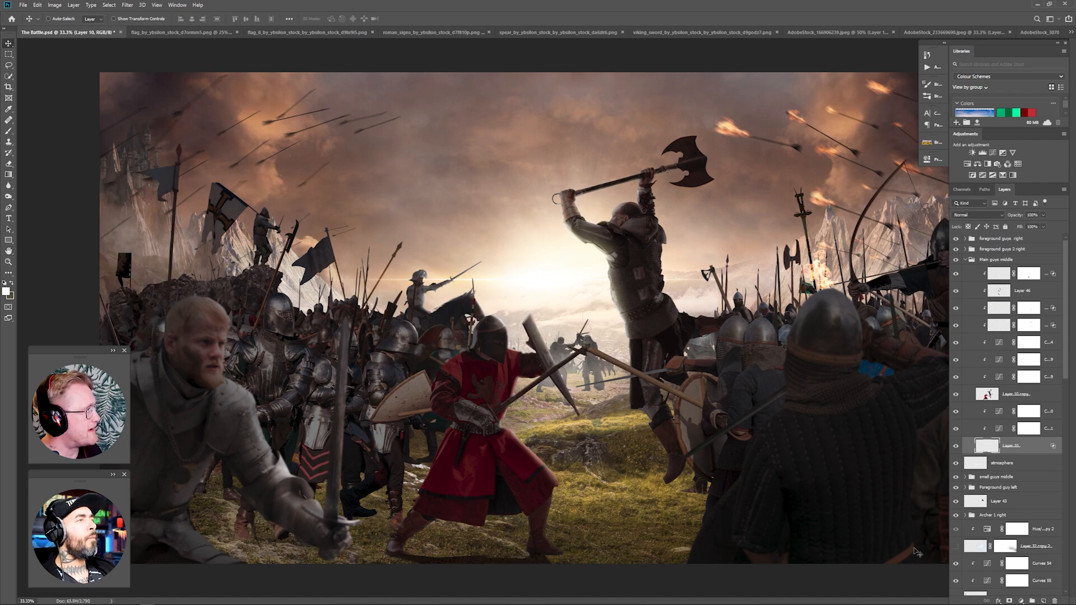
Add a layer named "shadow foot" above the atmosphere layer and lower the warriors' shadow opacity to about 50%.
click(1002, 464)
click(1043, 601)
key(b)
click(1006, 446)
drag(1043, 214, 1023, 229)
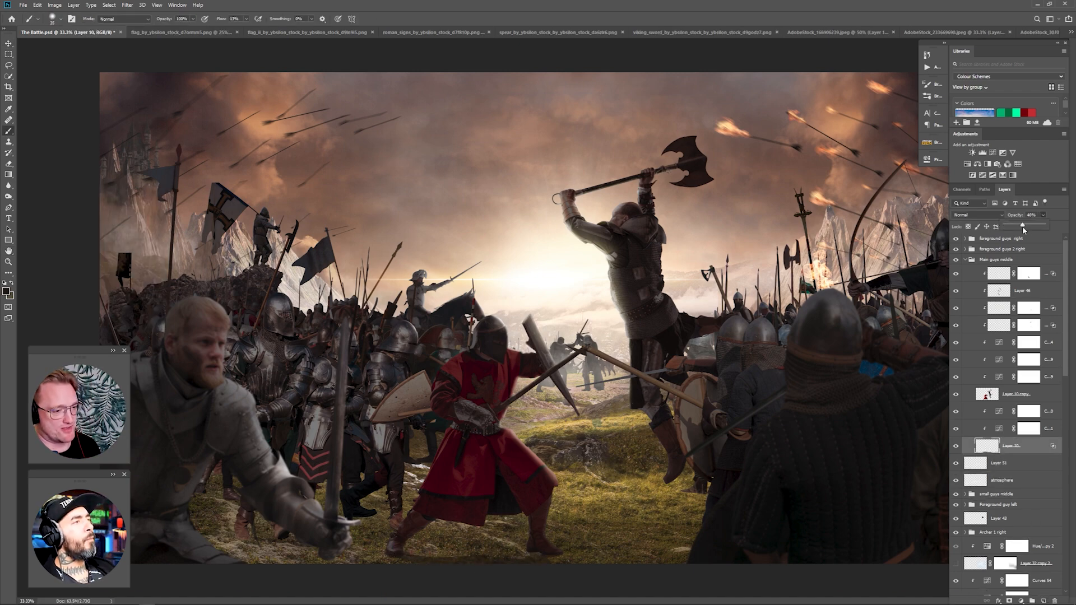
click(1002, 464)
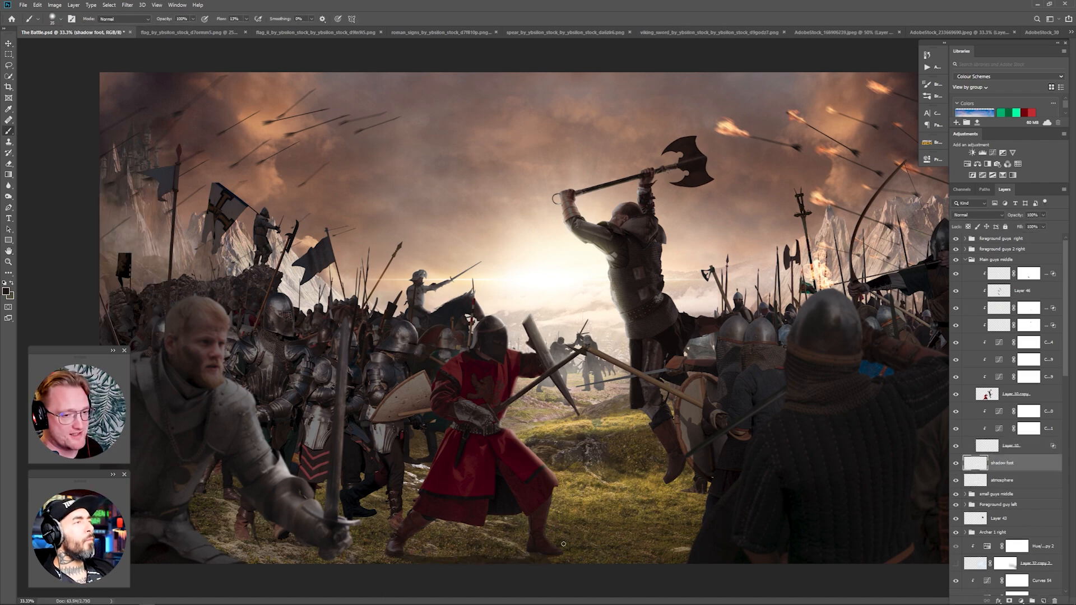
Duplicate the warriors' shadow layer with its two clipped Curves layers and move the copy toward the red knight.
ctrl+click(536, 449)
key(l)
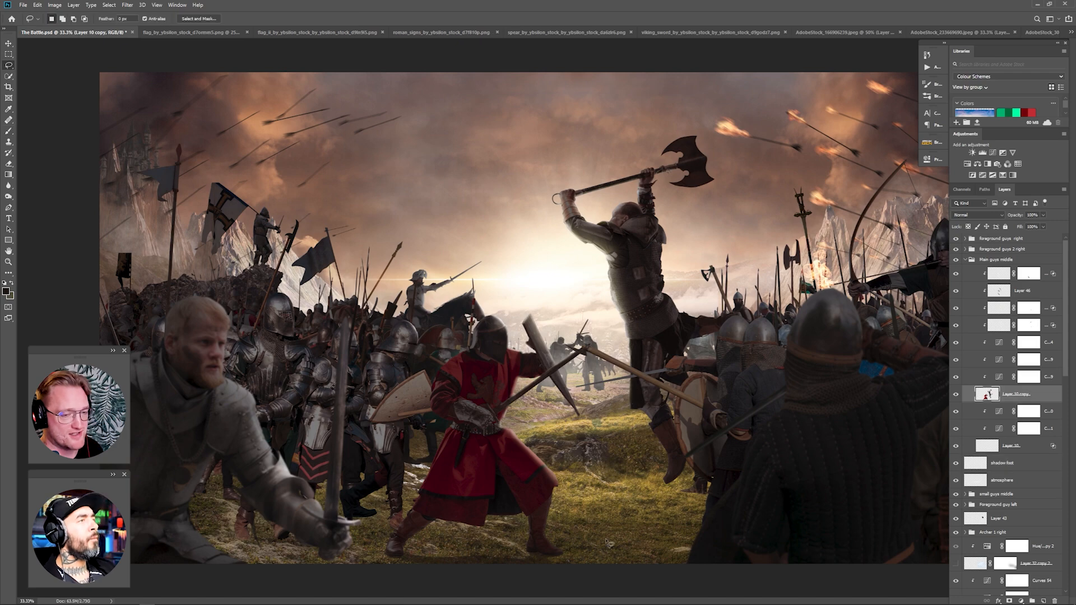
key(ctrl+minus)
key(ctrl+minus)
key(ctrl+minus)
drag(564, 389, 531, 485)
click(1012, 446)
shift+click(1048, 413)
key(ctrl+j)
drag(579, 392, 512, 398)
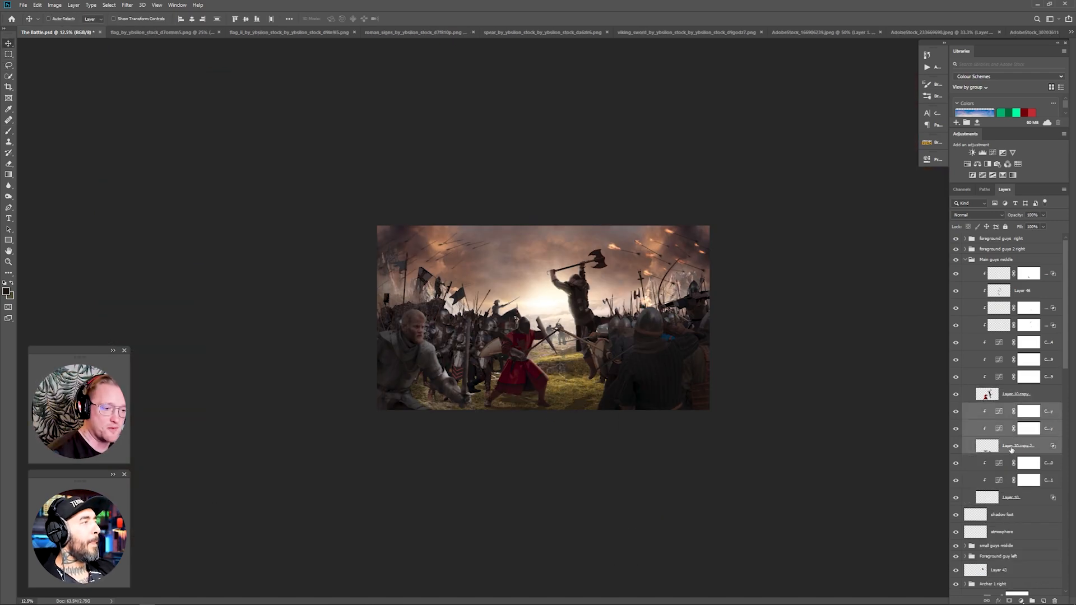
Add a layer mask to the duplicated shadow and hide its unwanted parts with a black brush.
click(1015, 446)
click(1009, 600)
key(ctrl+plus)
key(ctrl+plus)
key(b)
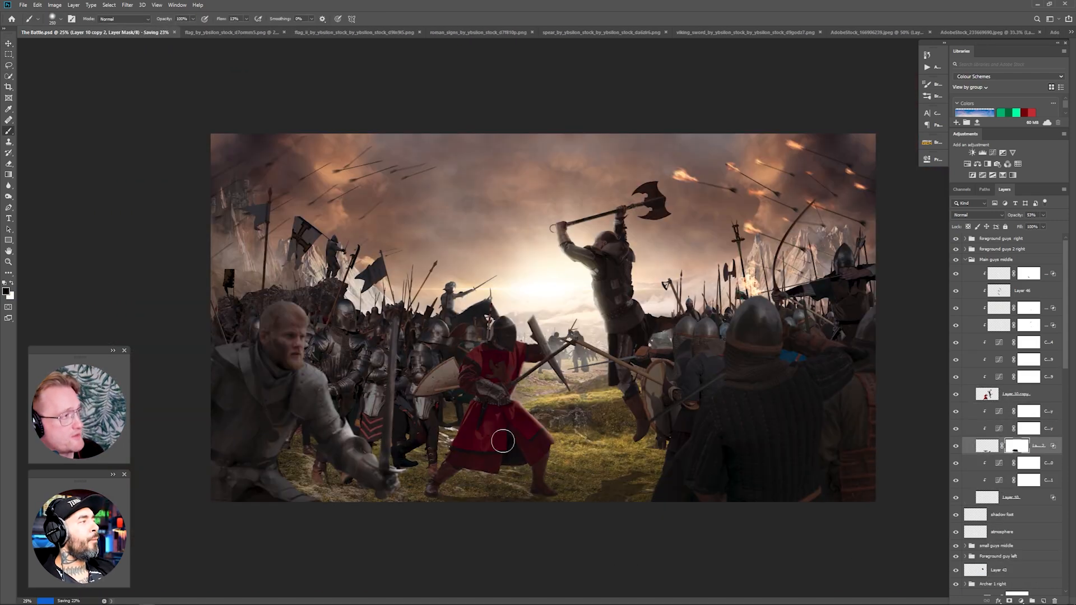
Add a Curves adjustment layer above the sky group and lift its black point.
scroll(1006, 448, down, 10)
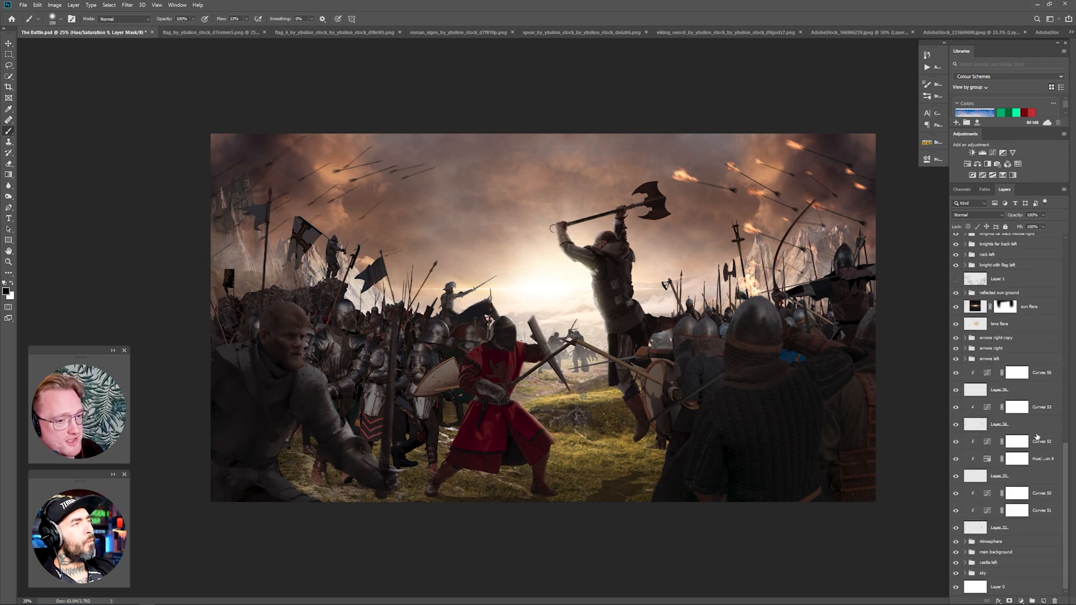
click(997, 574)
click(992, 152)
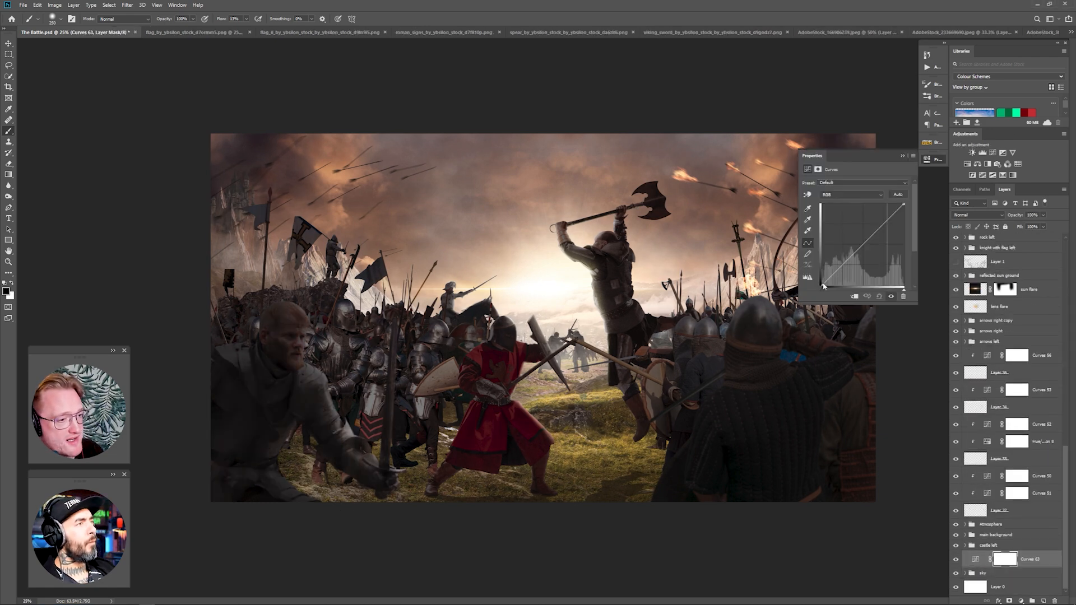
drag(822, 286, 804, 292)
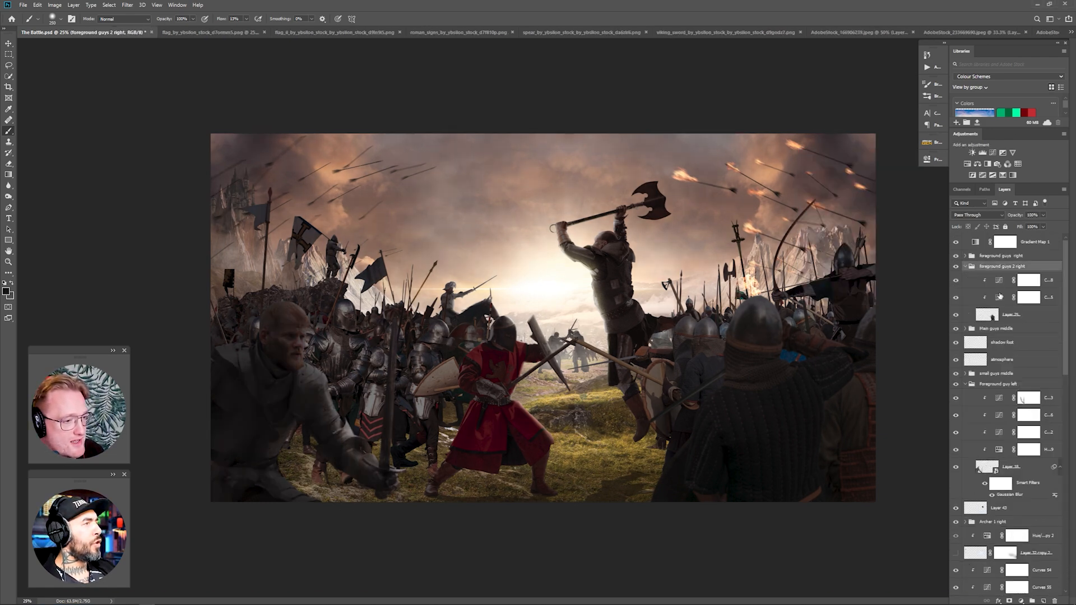
Collapse the "foreground guys 2 right" group and open the Curves adjustment in the "middle army right" group.
click(1001, 266)
scroll(957, 365, down, 8)
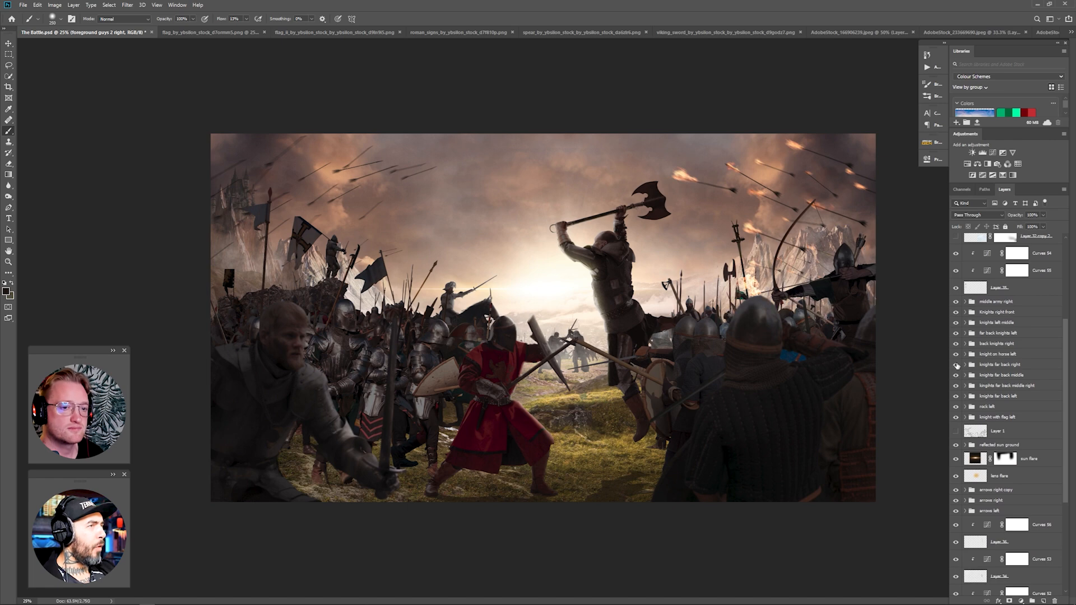
click(965, 301)
double_click(998, 316)
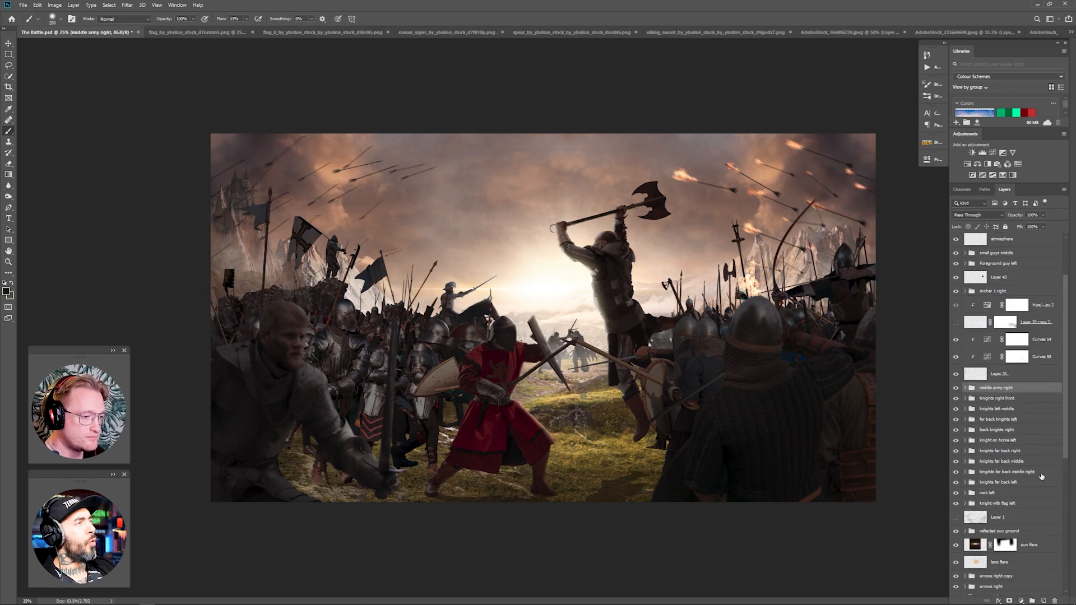
Add a new layer clipped to the archer in the "Archer 1 right" group and show all other layers again.
click(986, 340)
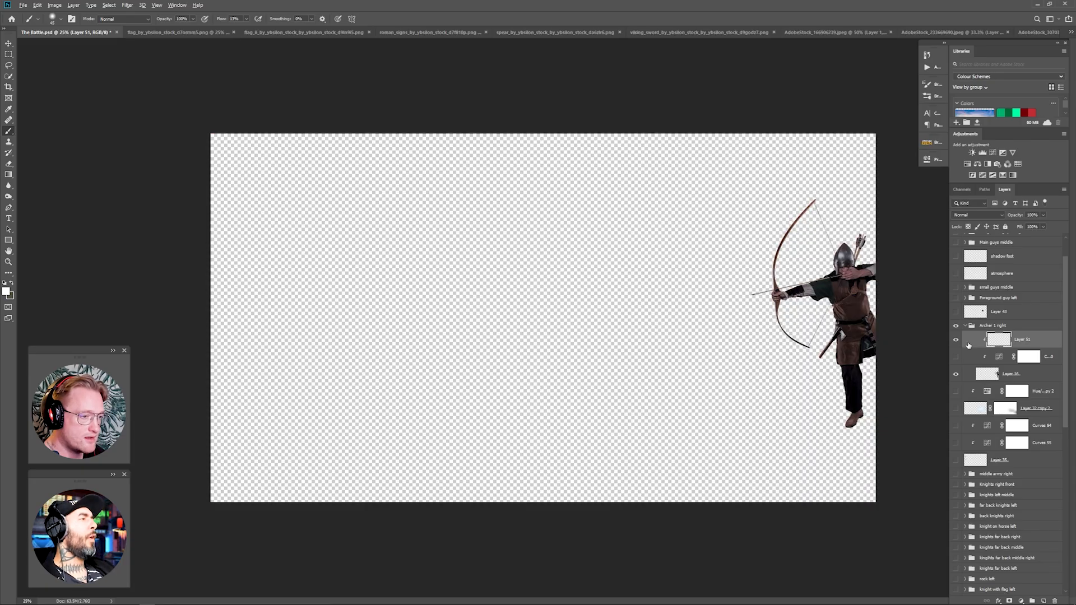
alt+click(956, 339)
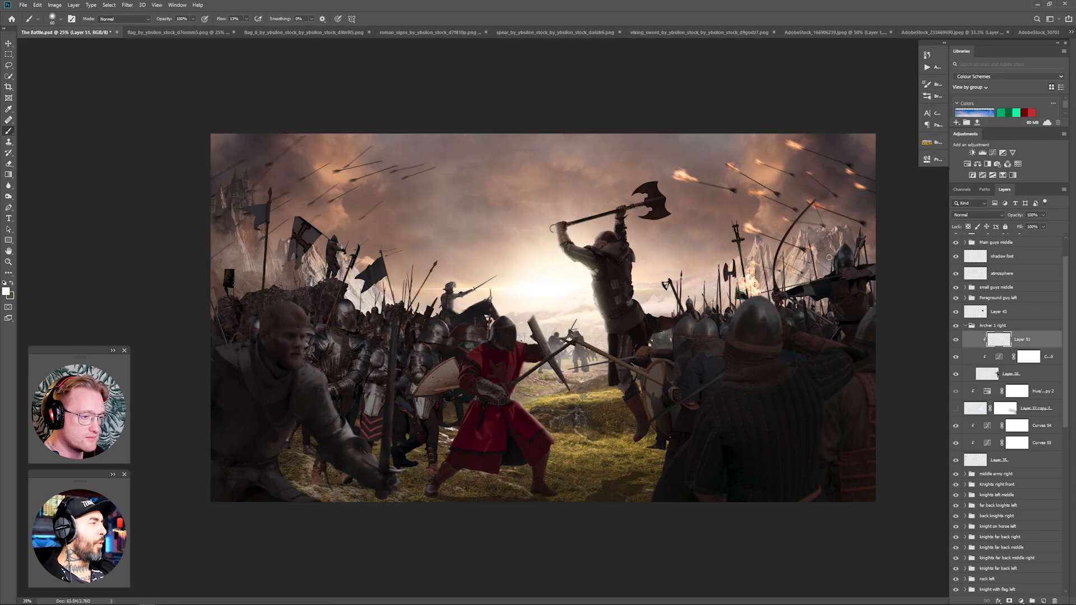
double_click(1056, 345)
key(Escape)
click(965, 325)
Review the Curves adjustments of the swordsman in the "Foreground guy left" group and collapse the group.
click(968, 332)
click(964, 333)
double_click(999, 381)
click(999, 346)
click(913, 152)
click(964, 332)
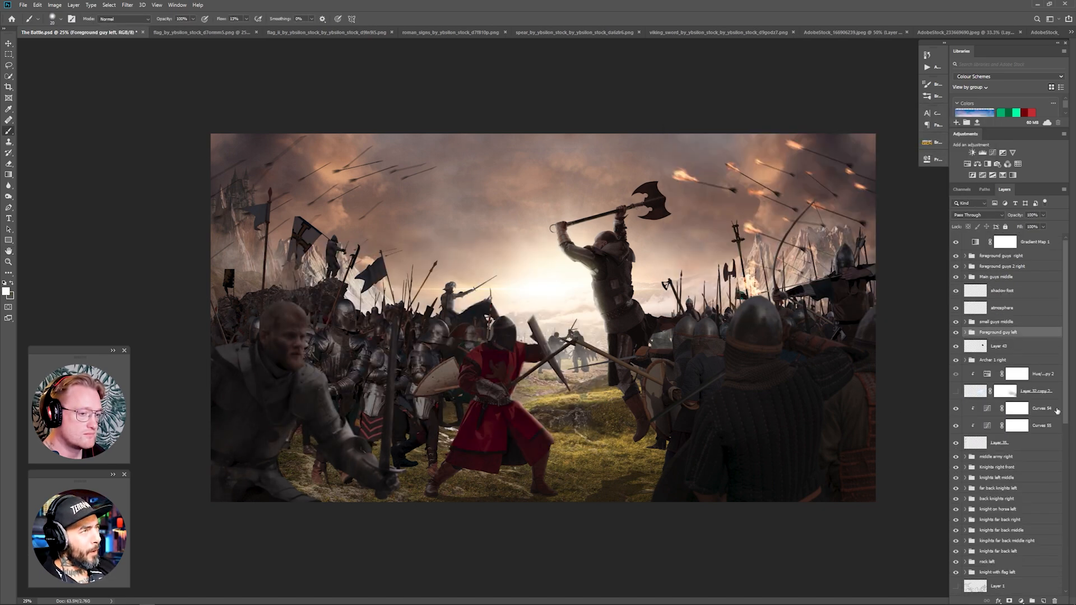
Duplicate the soldiers in the "small guys middle" group, darken the lower copy with Curves and warp it into a ground shadow.
click(965, 322)
key(ctrl+j)
click(1010, 404)
click(993, 152)
click(1010, 421)
key(ctrl+t)
right_click(570, 389)
drag(564, 316, 645, 409)
click(592, 434)
drag(578, 396, 577, 400)
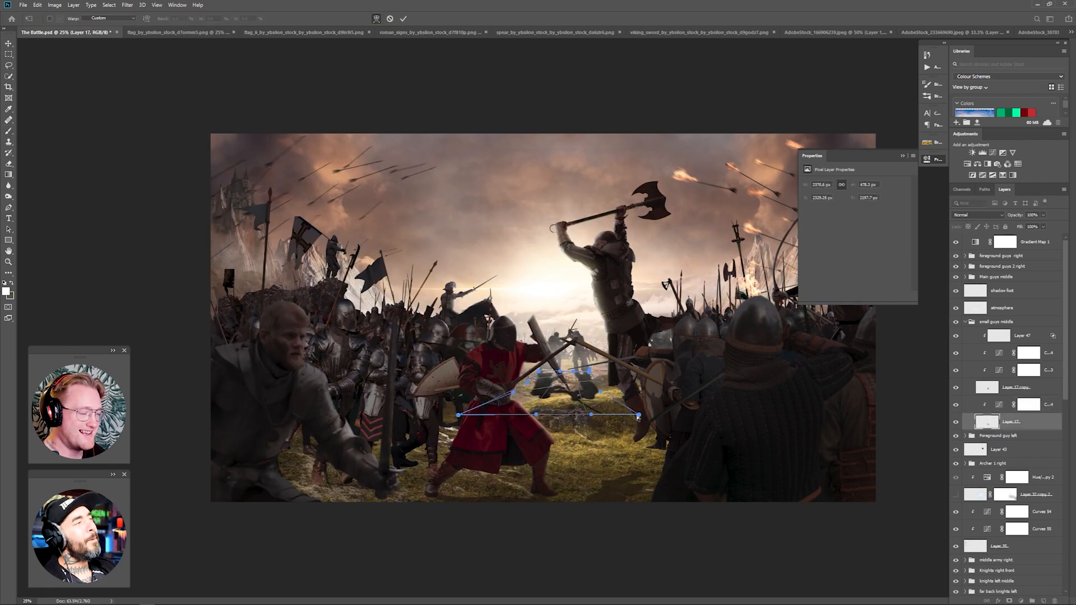
drag(639, 416, 636, 407)
Adjust the Blend If slider of the small soldiers' shadow, Layer 17, and lower its opacity to about 50%.
double_click(994, 423)
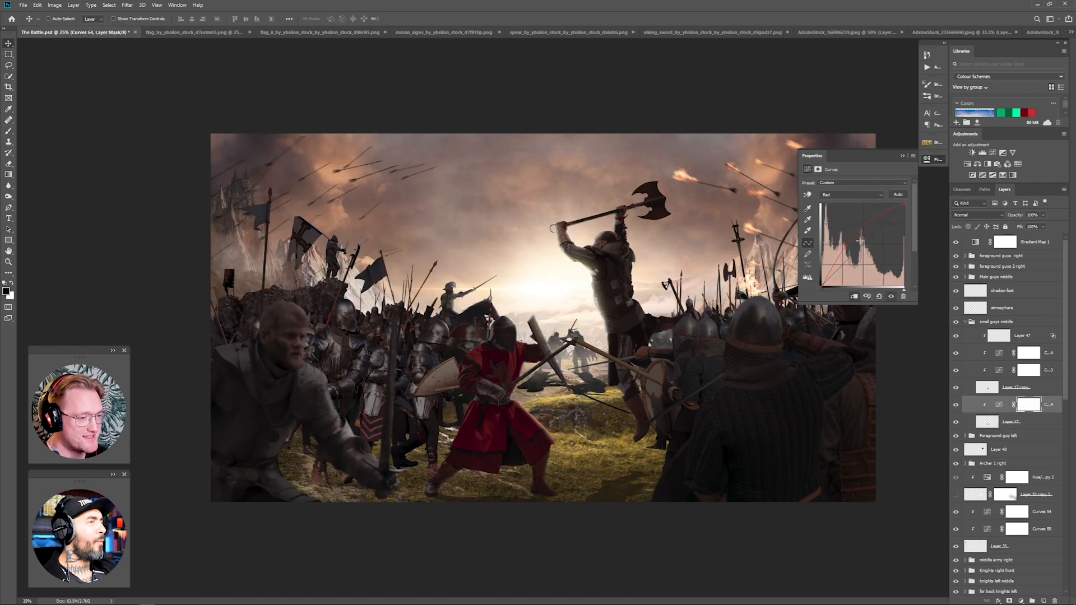
drag(229, 389, 255, 389)
click(408, 241)
click(1043, 216)
drag(1045, 226, 1026, 226)
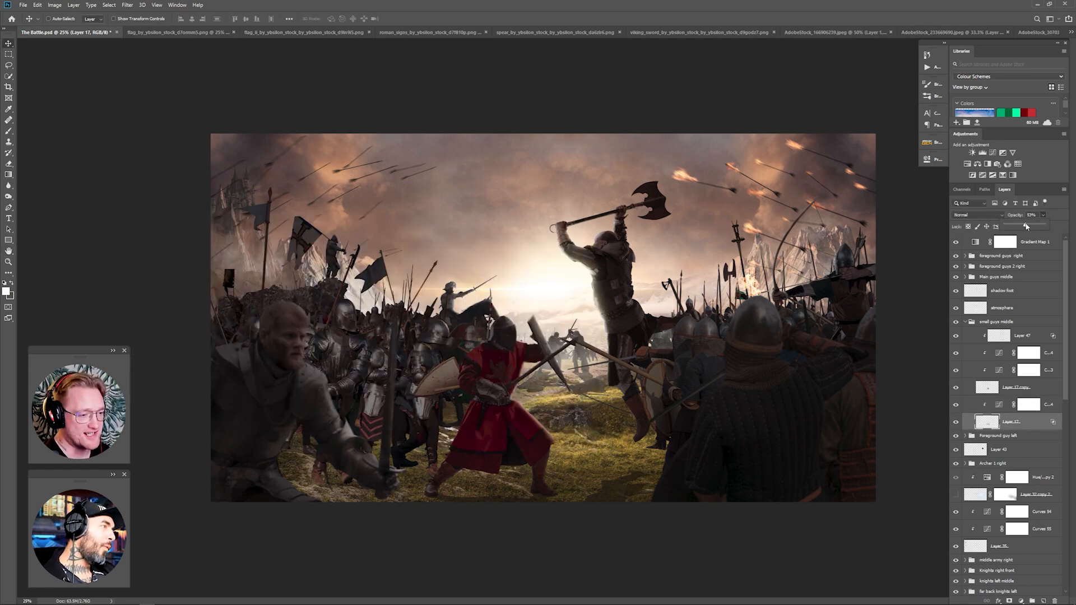
Add a layer mask to the small soldiers' shadow and switch to a black brush for masking.
click(1010, 601)
key(b)
key(x)
Transform the darkened copy of the soldiers in the "knights far back middle" group into a ground shadow.
scroll(965, 323, down, 5)
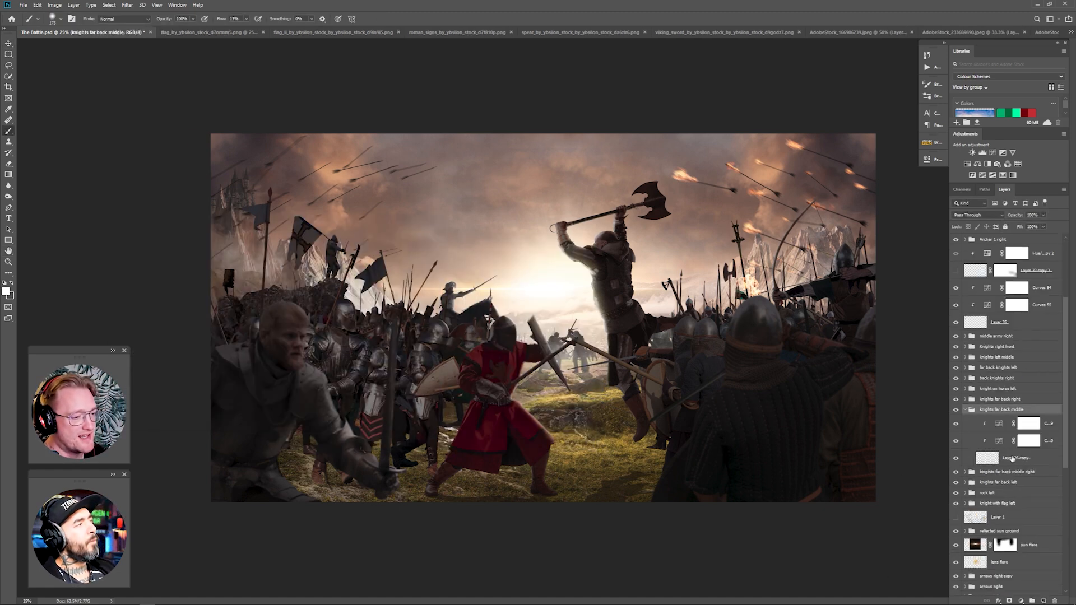
click(987, 477)
ctrl+click(588, 367)
key(ctrl+t)
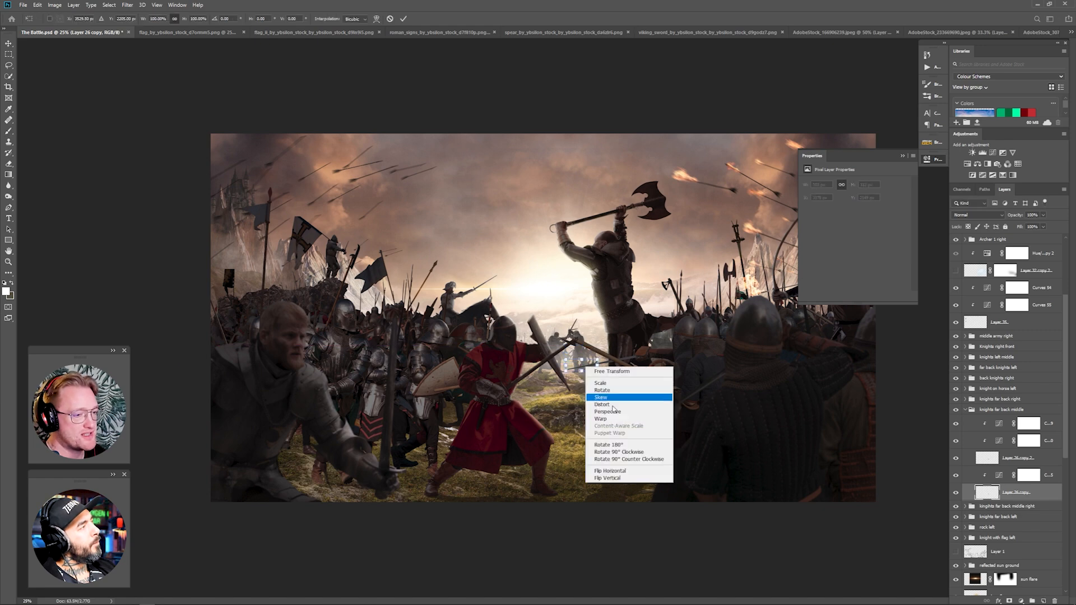
click(901, 156)
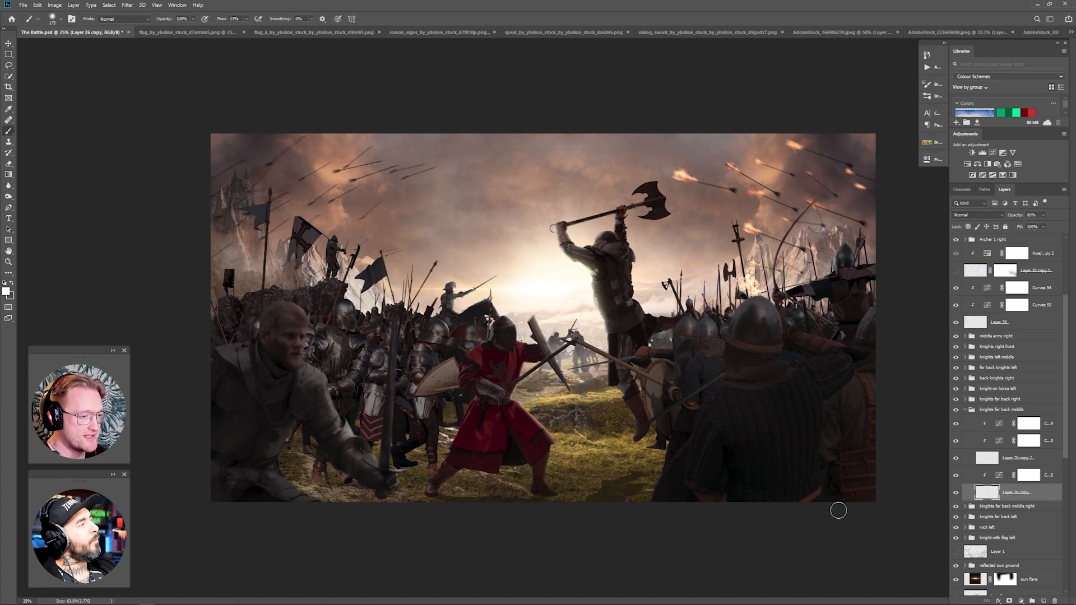
Add a Curves adjustment layer clipped to the "castle left" group.
scroll(974, 480, down, 5)
click(987, 548)
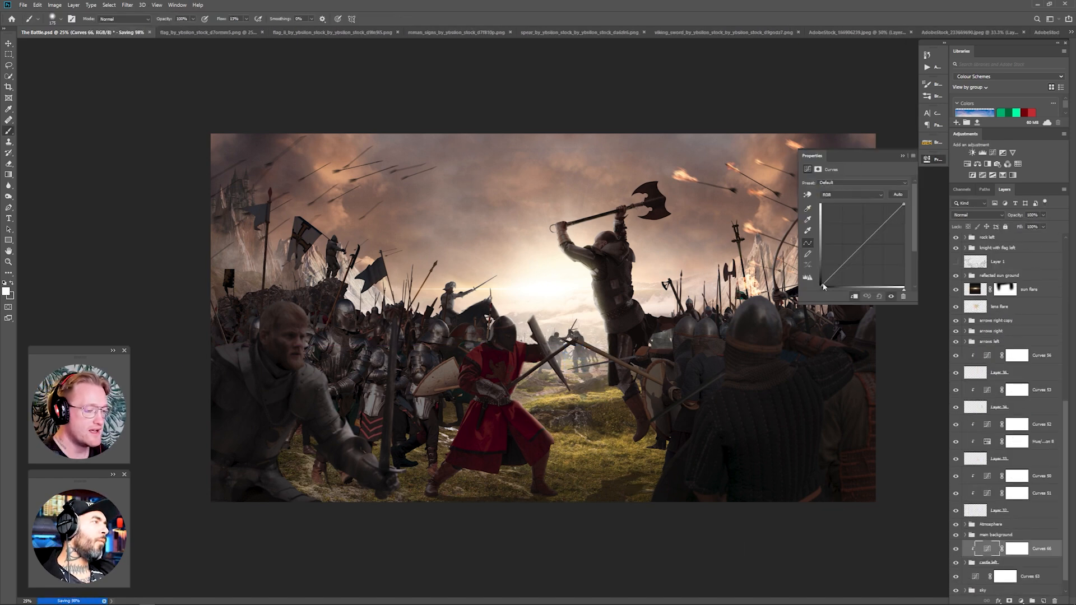
click(902, 156)
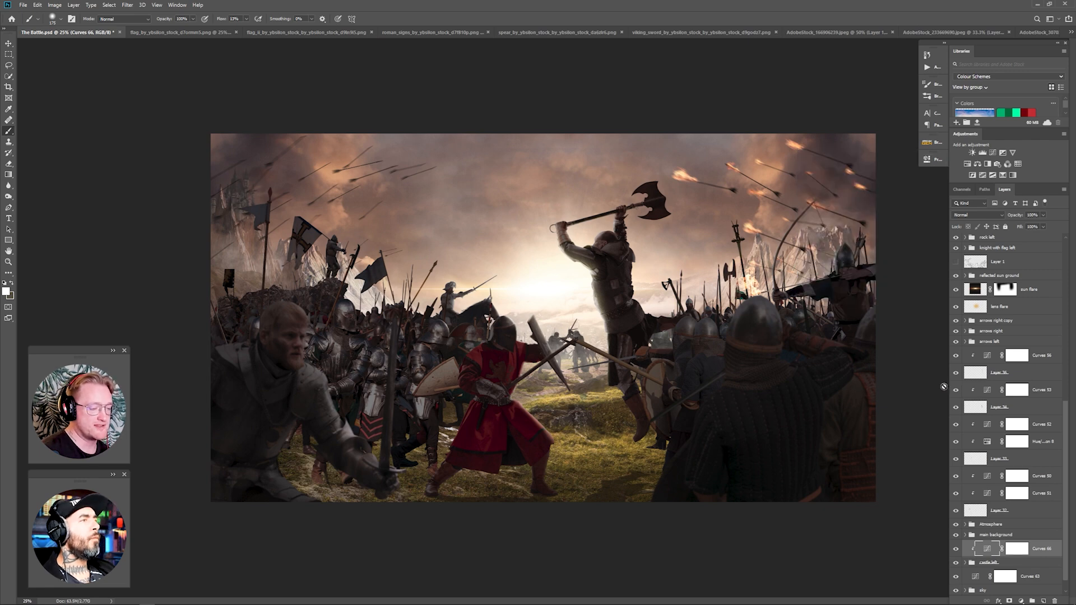
Add a Photo Filter adjustment layer above the "foreground guys right" group with a custom filter colour.
scroll(1003, 387, up, 10)
click(1035, 242)
click(1000, 255)
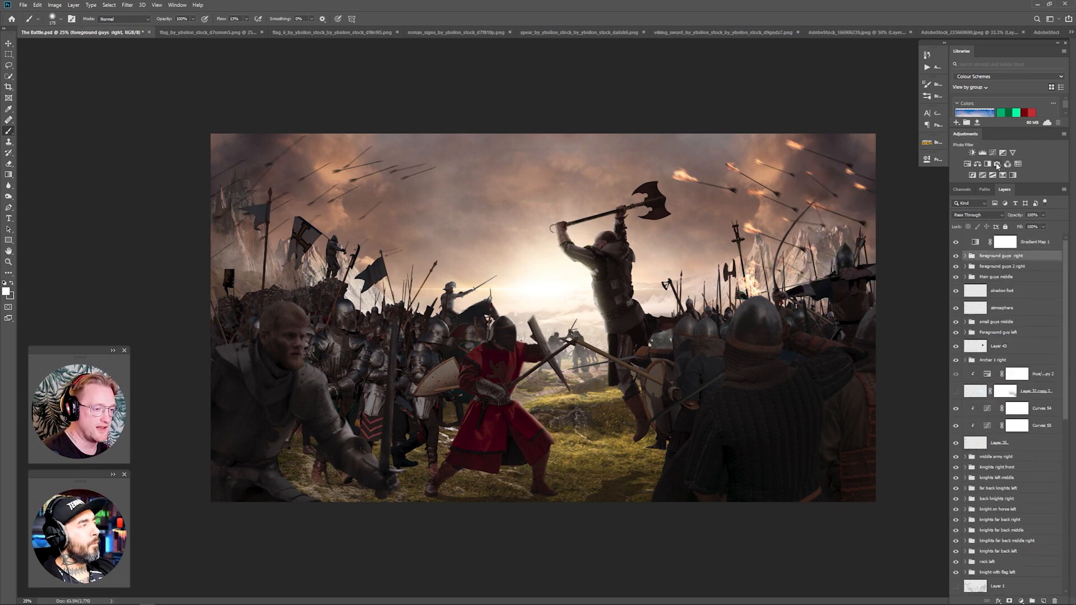
click(998, 165)
click(830, 195)
click(277, 147)
click(387, 136)
click(902, 157)
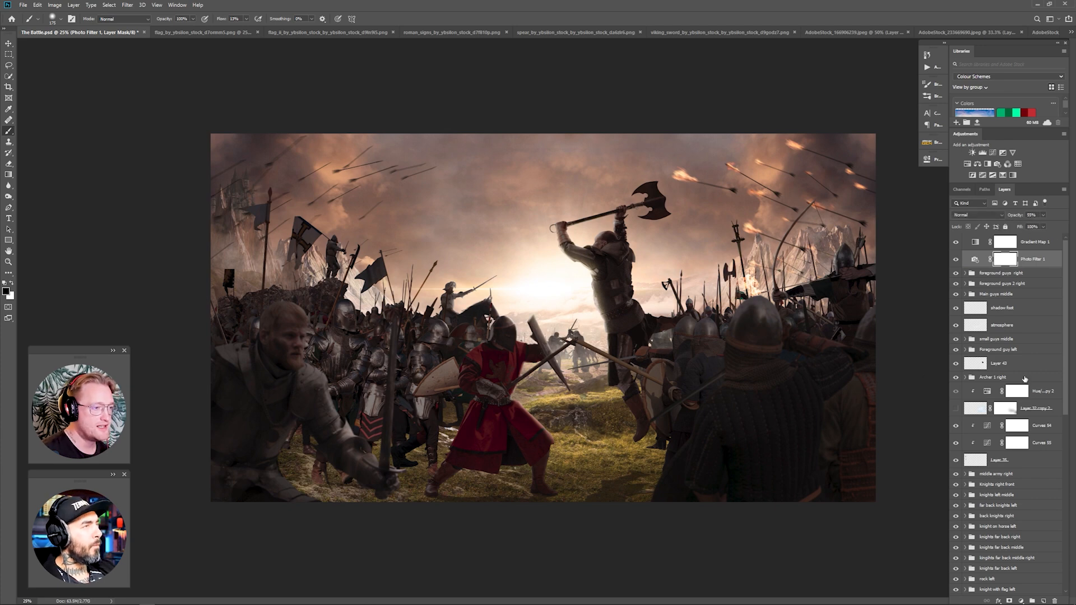
Choose a smoke-shaped brush and add a new layer above the "rock left" group.
click(52, 19)
click(67, 164)
scroll(997, 448, down, 3)
click(998, 493)
click(1043, 601)
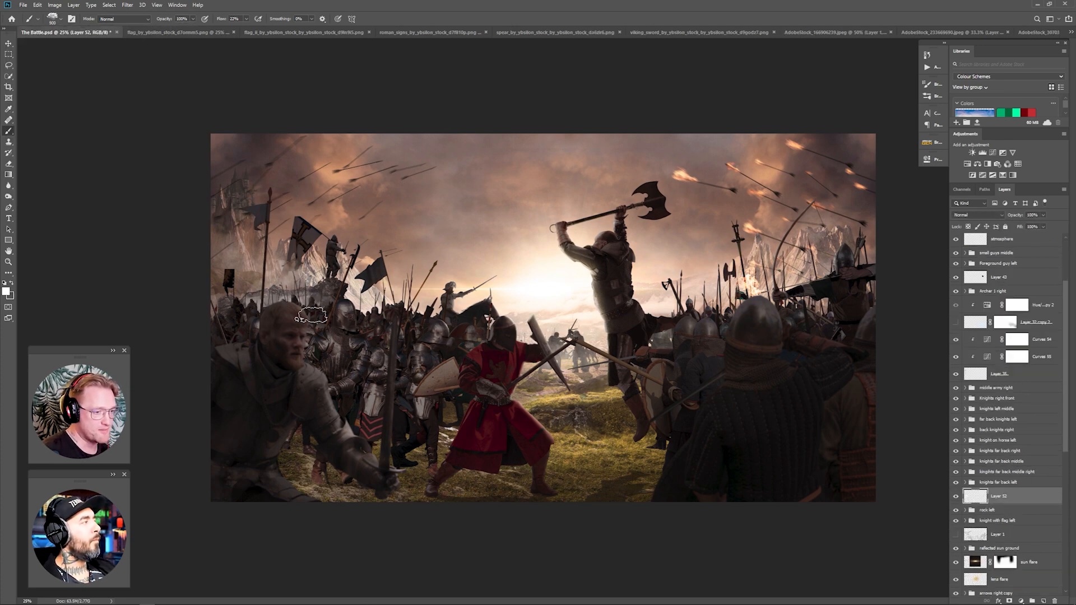
Paint white smoke with an enlarged brush behind the knights near the rock and lower the smoke layer's opacity.
key(bracketright)
key(bracketright)
key(bracketright)
drag(302, 297, 367, 289)
click(1043, 215)
mouse_move(1045, 226)
mouse_down()
mouse_move(1018, 225)
mouse_move(1000, 348)
mouse_up()
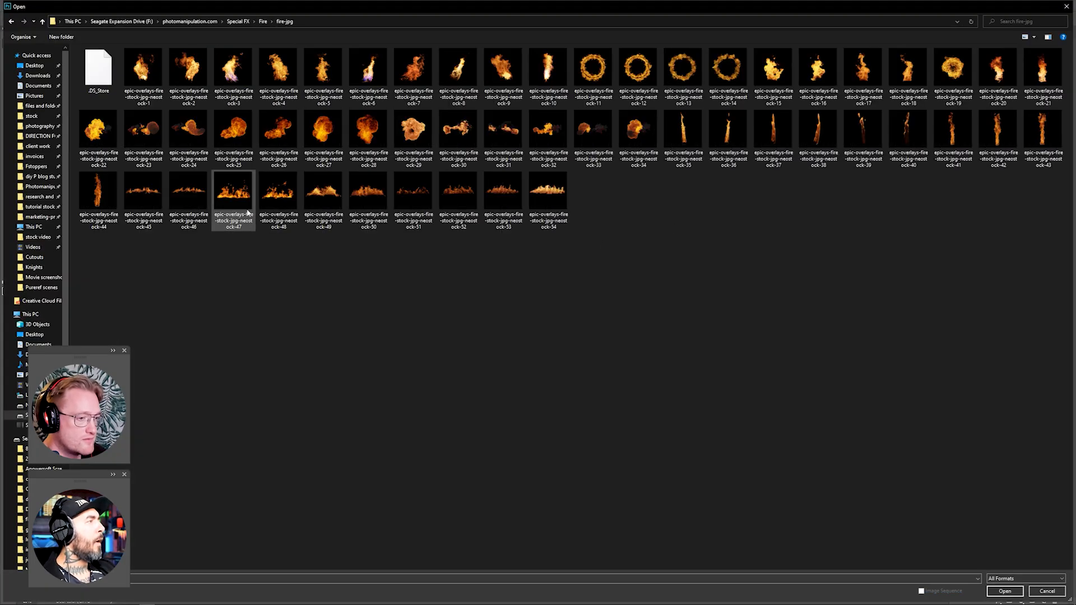
Open fire overlay 47 and explosion overlays, starting with number 5, from the Special FX stock folders.
double_click(247, 212)
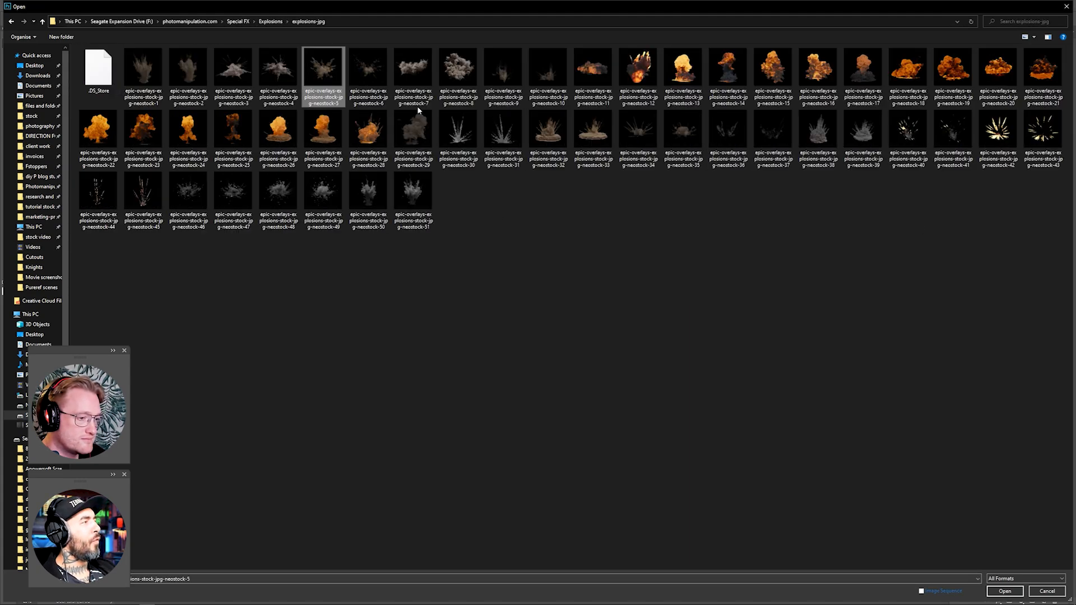
shift+click(405, 73)
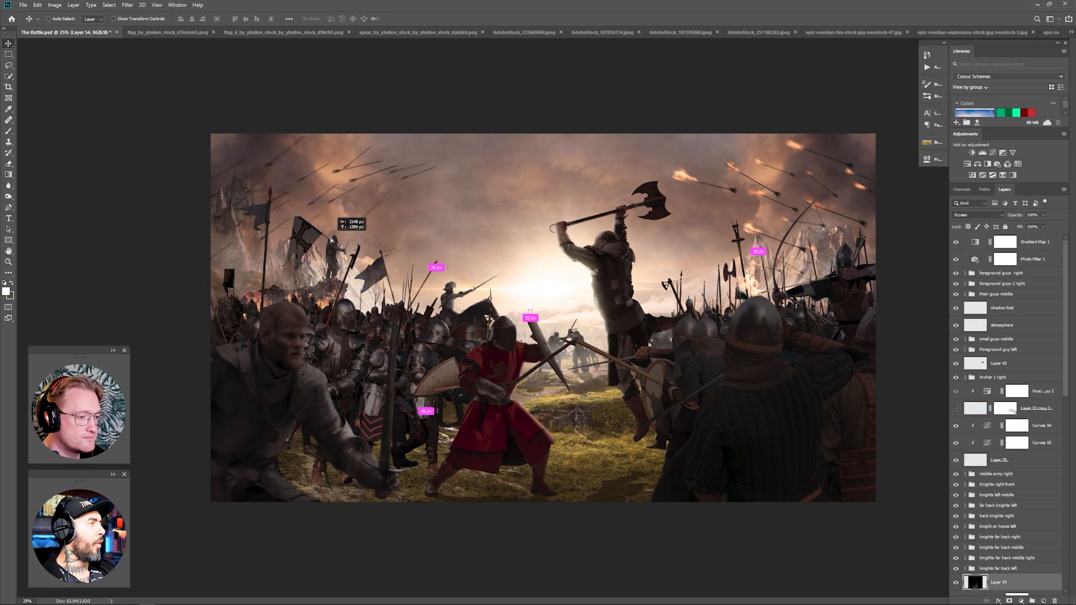
Position the Screen-blended explosion behind the knights beside the flag and darken its midtones with a clipped Curves adjustment.
drag(331, 240, 331, 243)
click(992, 152)
key(ctrl+alt+g)
mouse_move(863, 245)
mouse_down()
mouse_move(863, 255)
mouse_move(852, 203)
mouse_move(862, 250)
mouse_up()
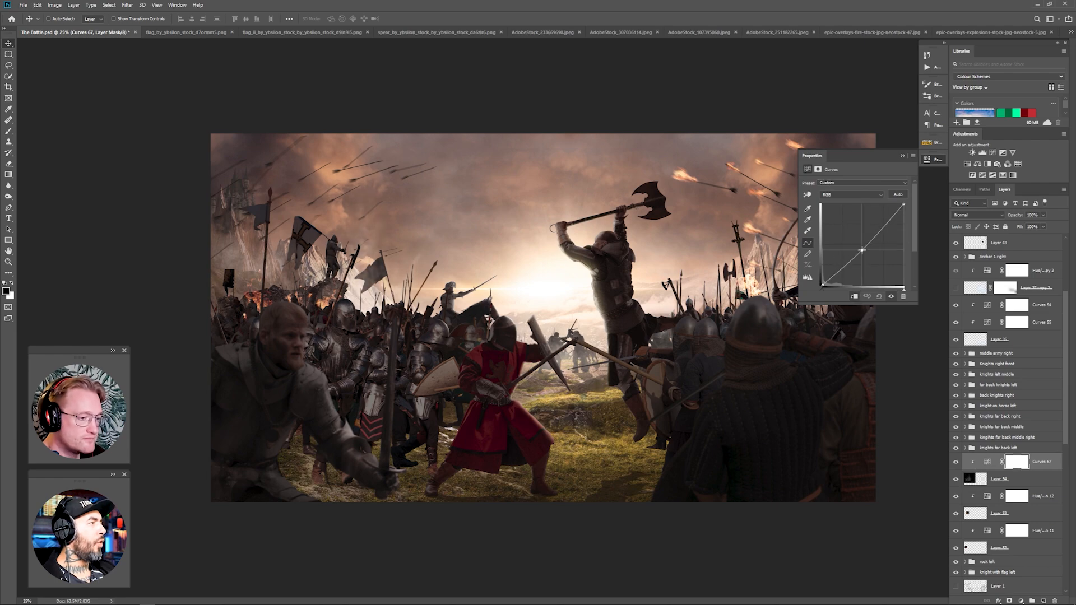
click(902, 156)
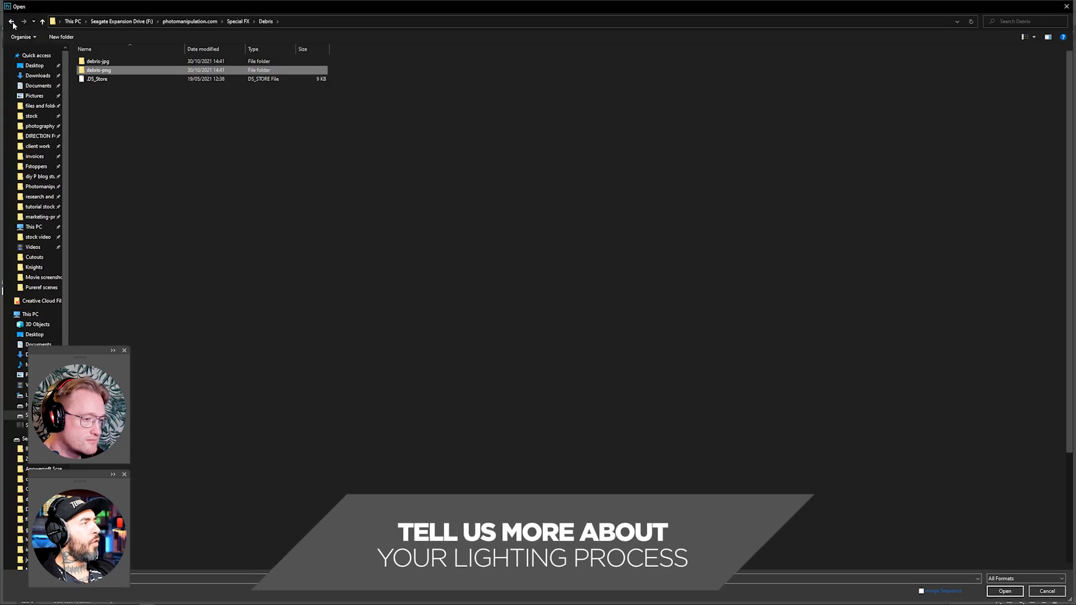
Scale the catapult cutout to about 35% and position it among the distant knights on the right, behind the army groups.
click(959, 285)
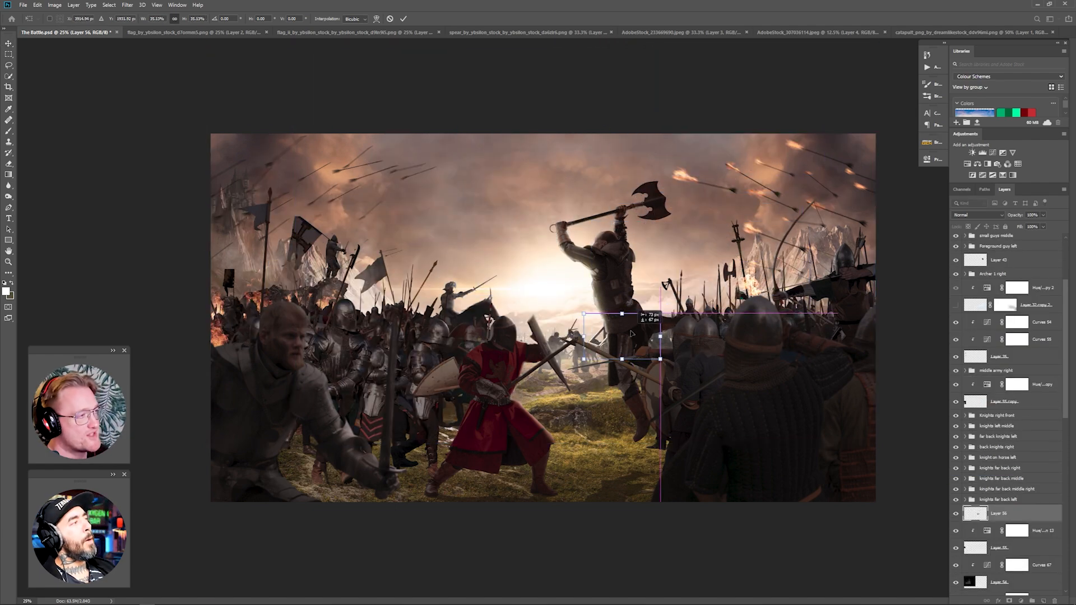
drag(632, 334, 888, 250)
key(Return)
drag(807, 279, 703, 284)
drag(703, 284, 711, 290)
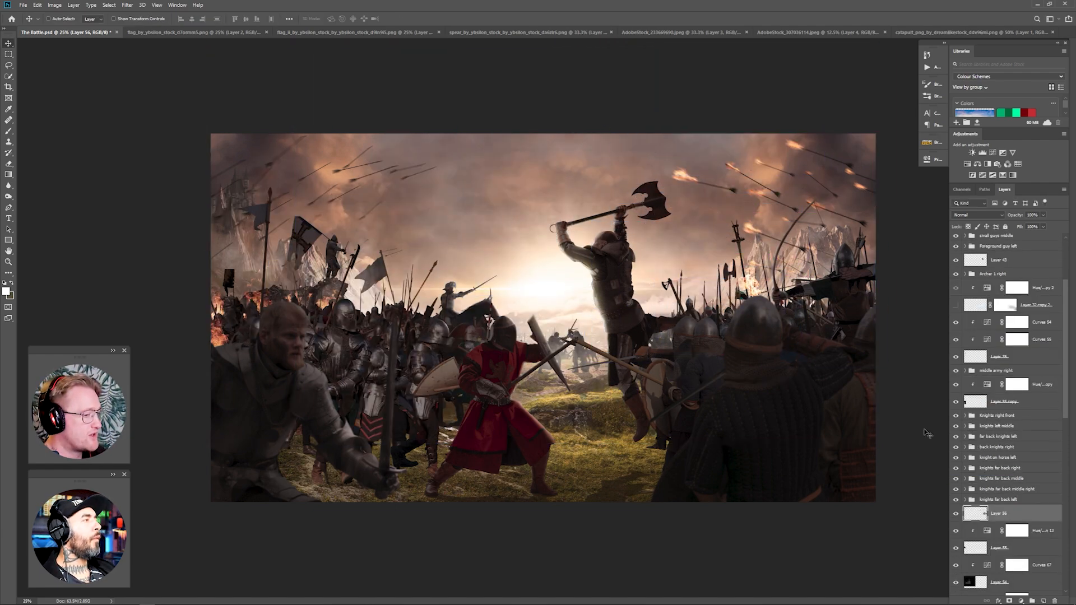
Try a horizontally flipped copy of the catapult behind the left army, darkened with a clipped Curves adjustment.
drag(469, 306, 181, 306)
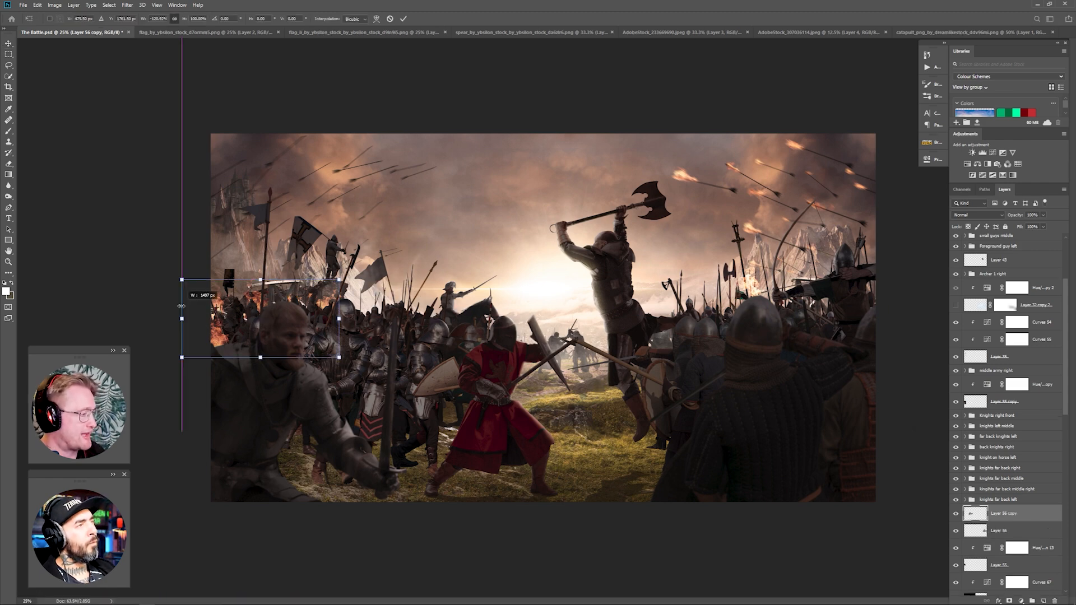
drag(260, 314, 329, 327)
key(Return)
click(992, 152)
drag(904, 204, 903, 263)
click(854, 296)
drag(822, 269, 822, 277)
click(881, 359)
key(Delete)
key(Delete)
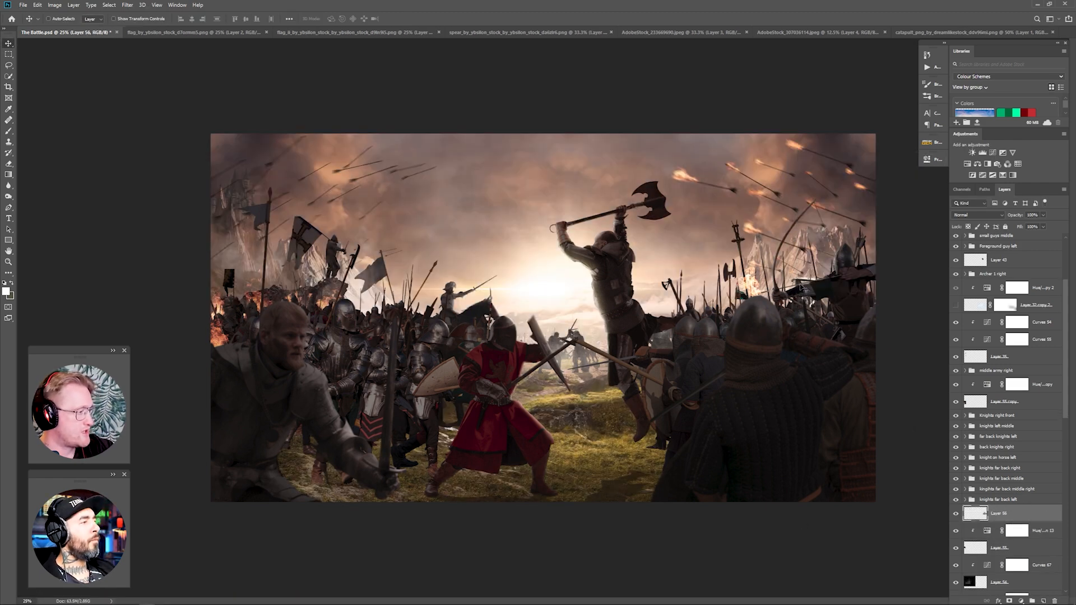
Add a Curves adjustment to the catapult, then place fire overlay nesstock-2 in Screen mode at 36% among the left knights.
click(992, 152)
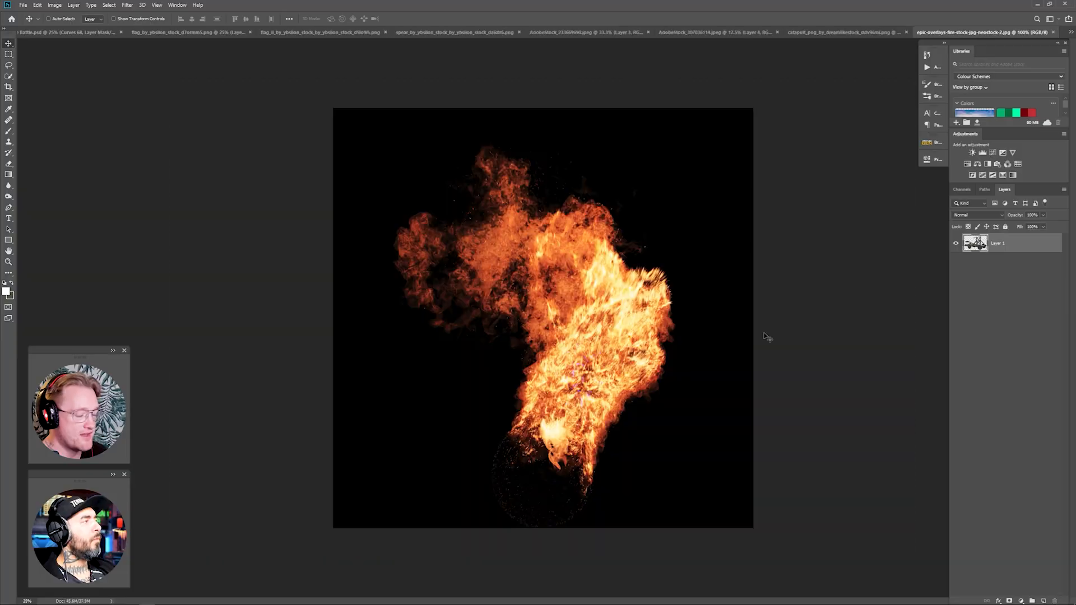
click(978, 286)
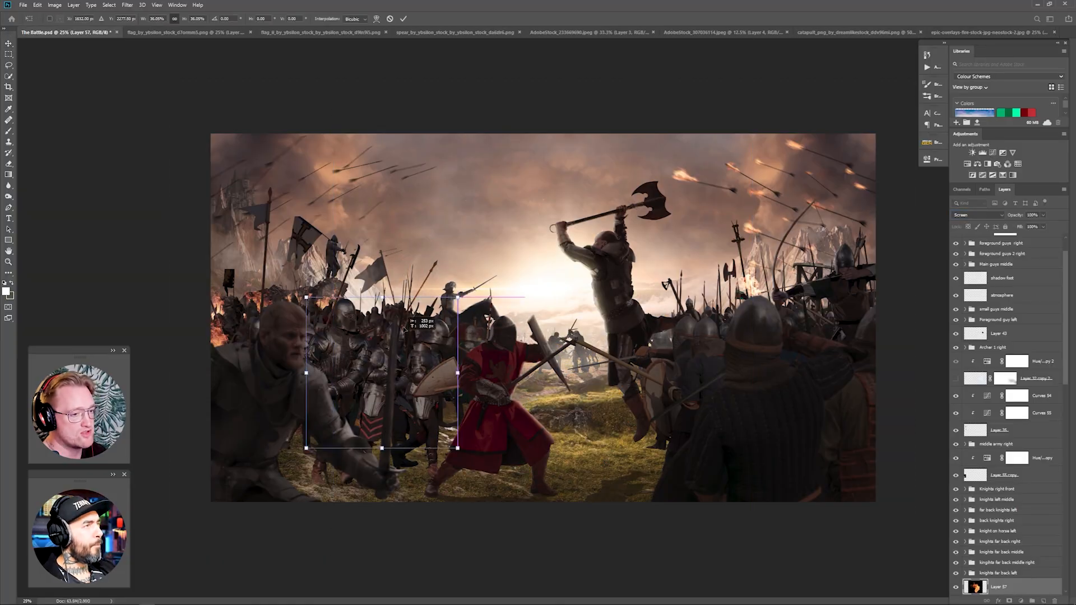
key(Return)
Move the fire layer up to just below the "Knights right front" group, then reposition and shrink it between the knights.
drag(1009, 587, 1015, 517)
mouse_move(403, 339)
mouse_down()
mouse_move(420, 331)
mouse_move(390, 352)
mouse_up()
key(ctrl+])
key(ctrl+])
key(ctrl+t)
drag(451, 284, 448, 320)
key(Return)
Reduce the new fire's saturation with a clipped Hue/Saturation adjustment.
click(967, 165)
click(855, 296)
drag(854, 230, 835, 232)
click(910, 156)
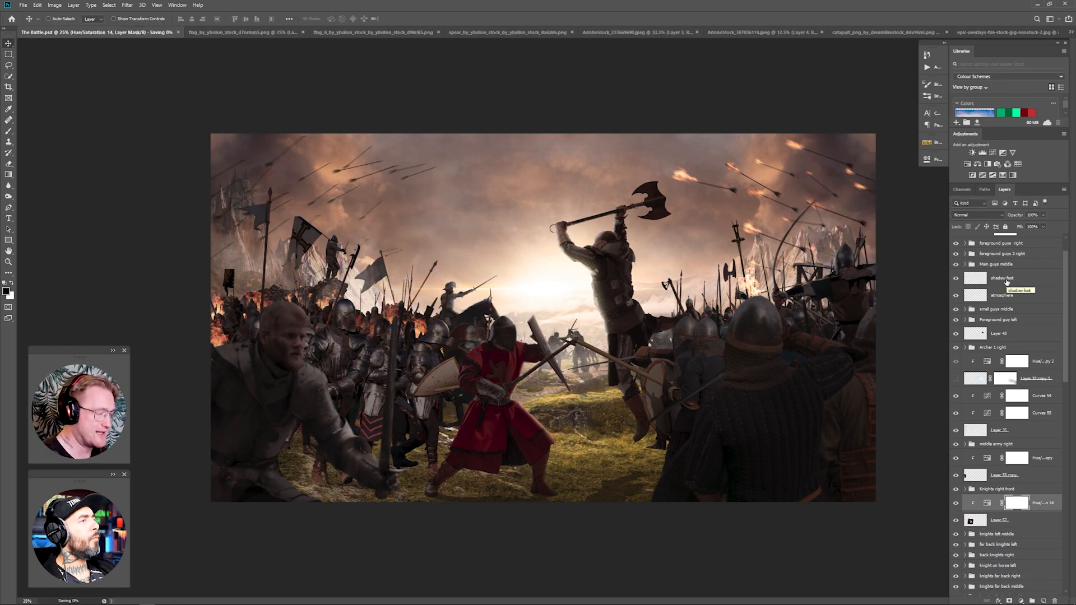
In the "Knights right front" group, turn Layer 8 into a dark silhouette with a clipped Curves adjustment.
scroll(986, 493, down, 5)
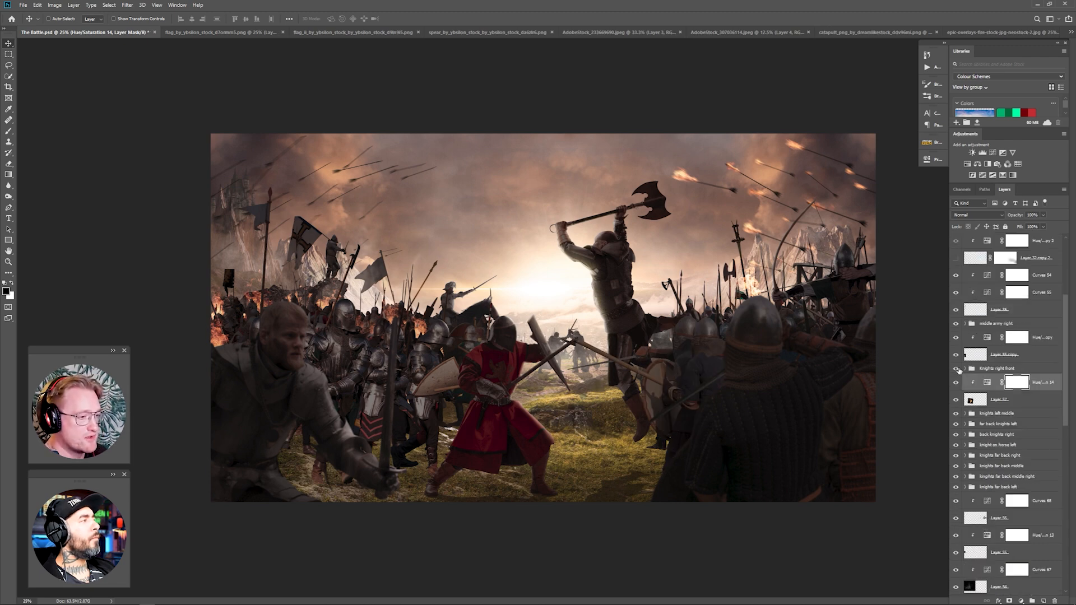
click(965, 369)
click(1007, 468)
click(993, 153)
alt+click(997, 477)
drag(904, 205, 903, 285)
click(903, 156)
Flip Layer 8 vertically below the left knights' feet and warp it into a cast shadow on the grass.
click(987, 486)
key(ctrl+t)
drag(329, 272, 329, 602)
drag(399, 550, 408, 535)
right_click(415, 497)
click(432, 434)
drag(276, 500, 280, 536)
drag(470, 463, 468, 450)
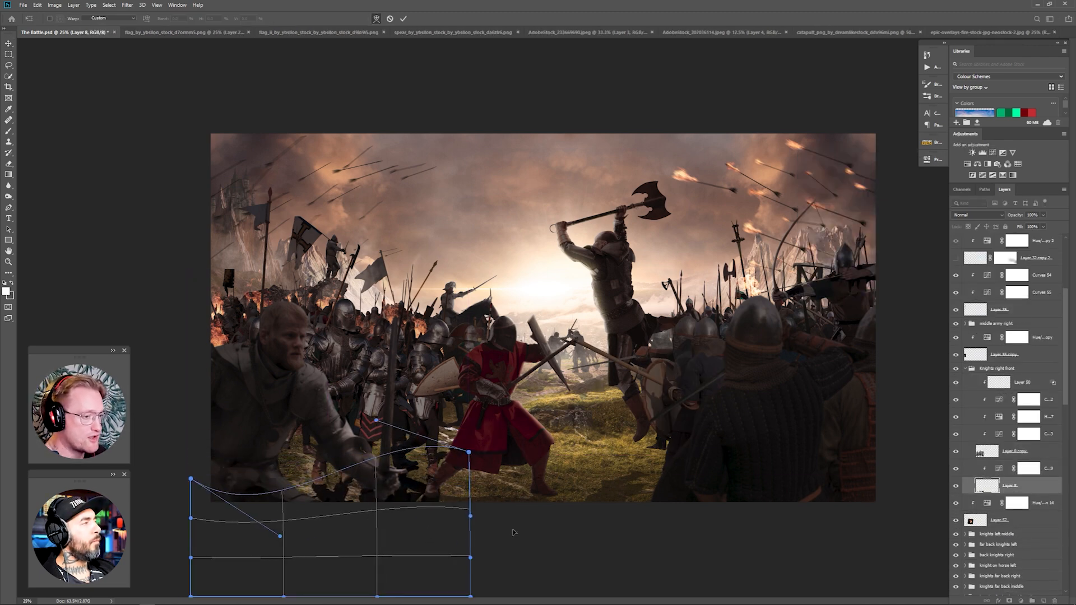
key(Return)
Adjust the knights' cast shadow with another clipped Curves adjustment.
click(993, 153)
click(850, 200)
click(904, 156)
Blend the cast shadow into the grass through its layer style, lower its opacity to 77% and add a layer mask.
double_click(1031, 502)
drag(337, 388, 288, 387)
click(408, 240)
drag(1043, 216, 1035, 227)
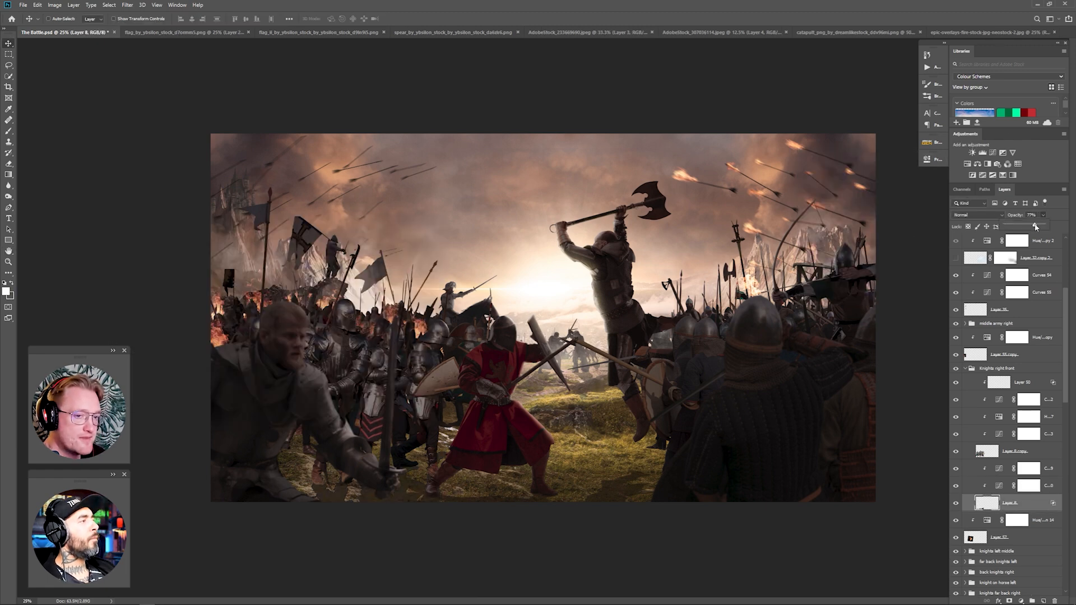
click(1010, 601)
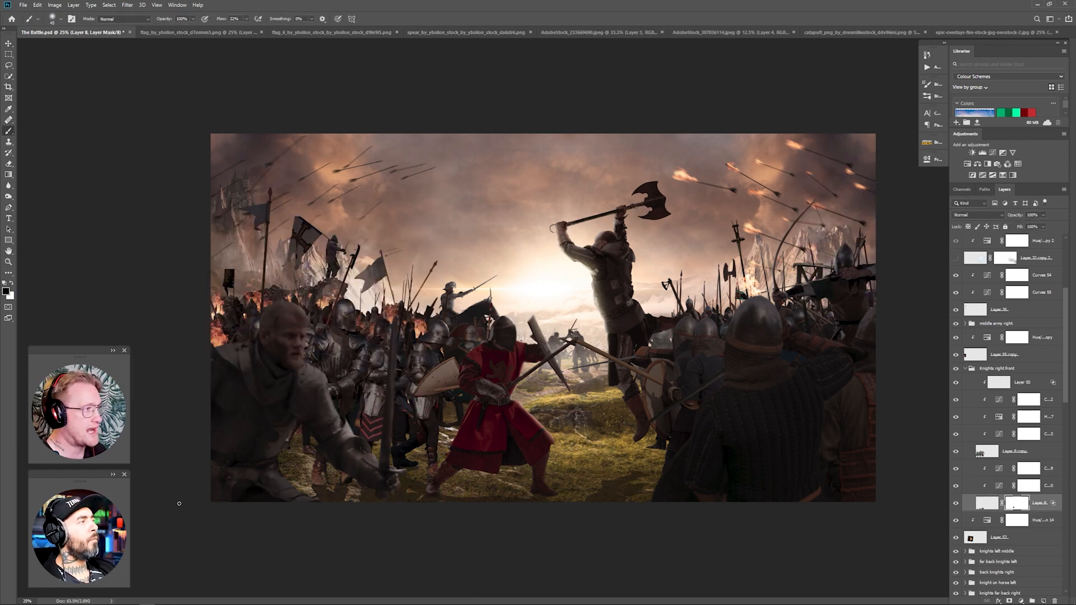
Close the "Knights right front" group and transform a layer in the "small guys middle" group to fit the two distant fighters.
click(965, 368)
scroll(968, 303, up, 5)
click(965, 339)
click(987, 439)
key(ctrl+t)
right_click(582, 386)
click(595, 423)
key(Return)
key(v)
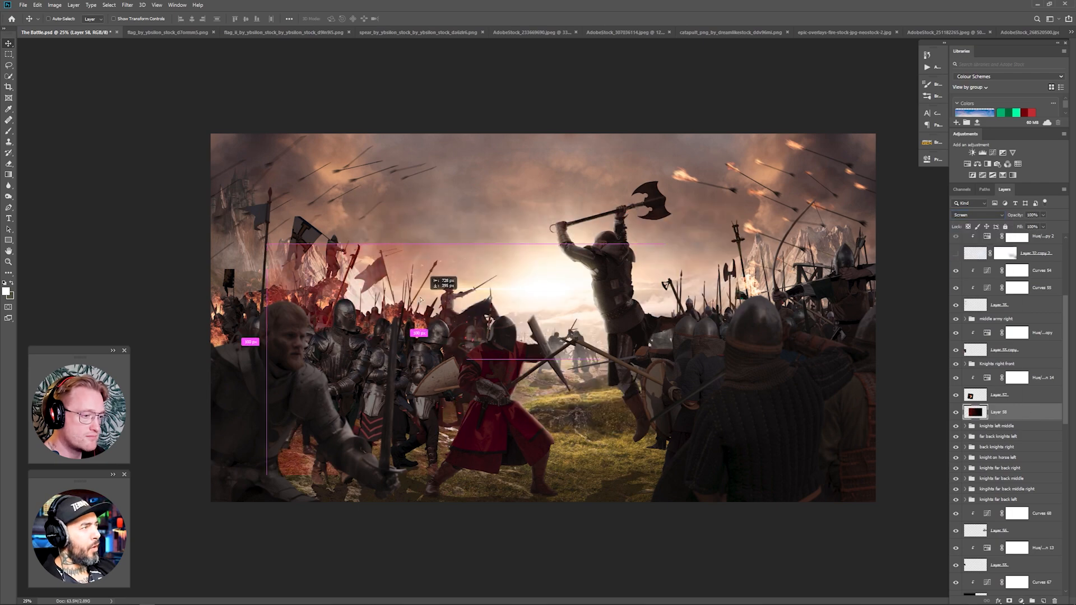
Place and mask the red spark overlay behind the left army, then add a second masked one below the "Foreground guy left" group.
key(Return)
click(1011, 598)
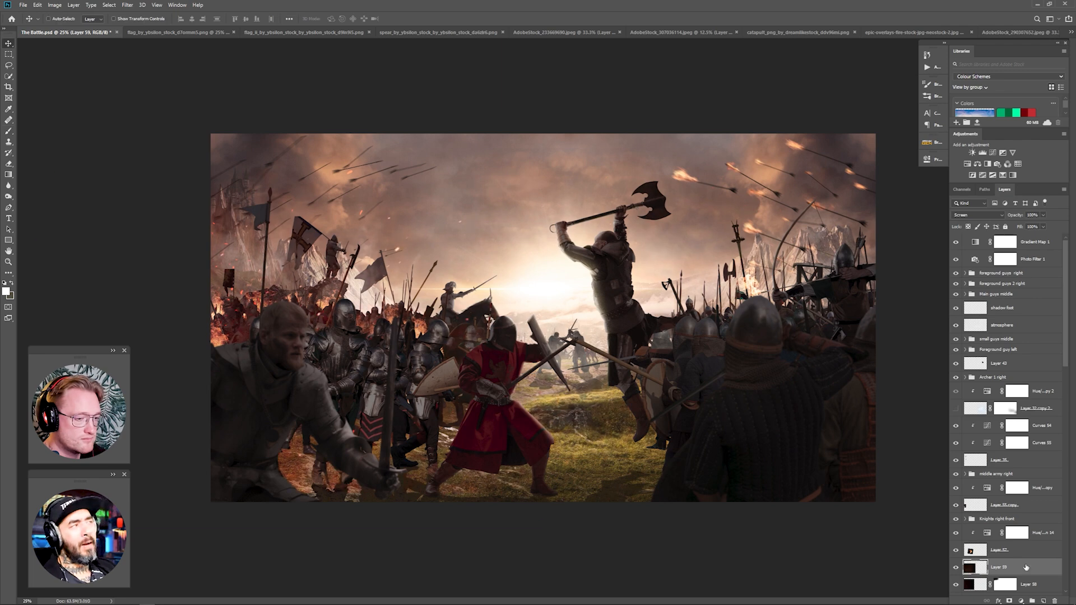
drag(1026, 568, 1021, 356)
drag(269, 409, 223, 443)
click(1009, 600)
key(b)
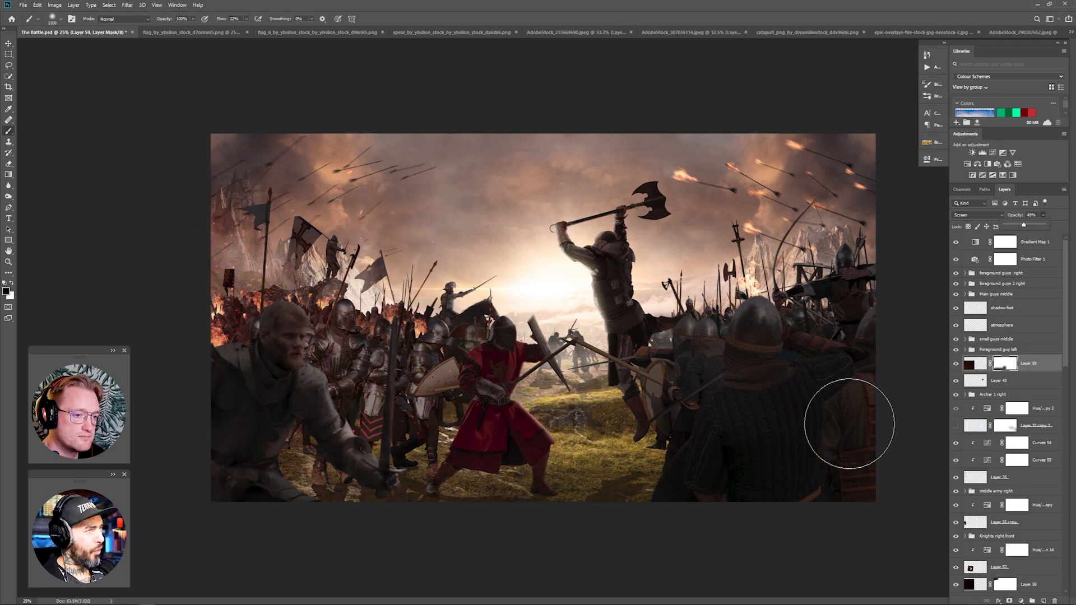
Try showing and transforming the hidden Layer 32 copy 2 near the archer on the right.
scroll(997, 364, down, 3)
click(956, 340)
click(956, 340)
click(1003, 339)
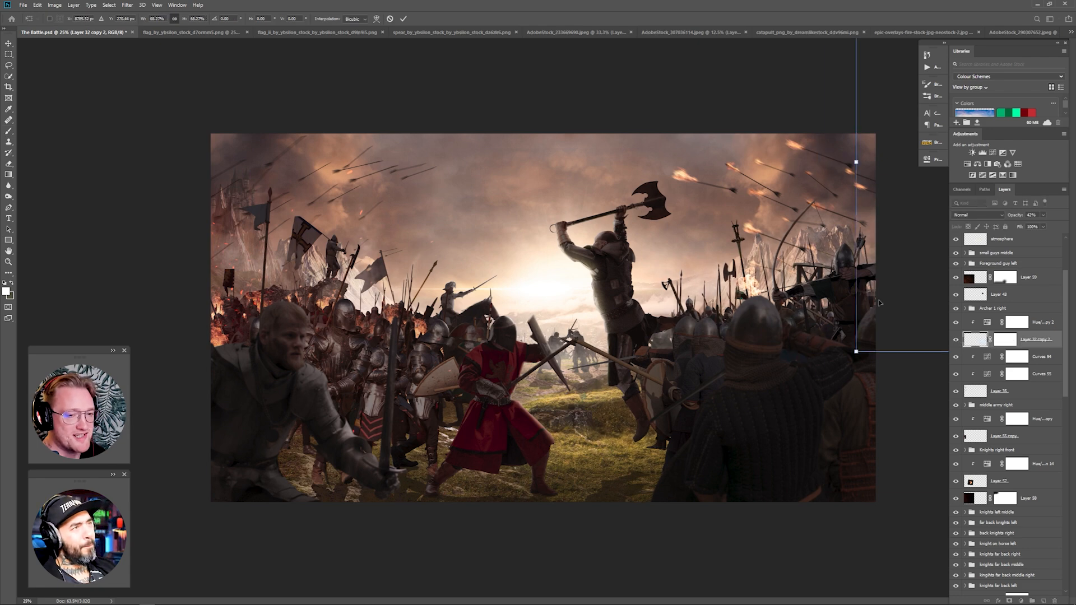
In the "back knights right" group, increase contrast on the Curves adjustment by lowering the black output and raising the white output.
scroll(1003, 393, down, 3)
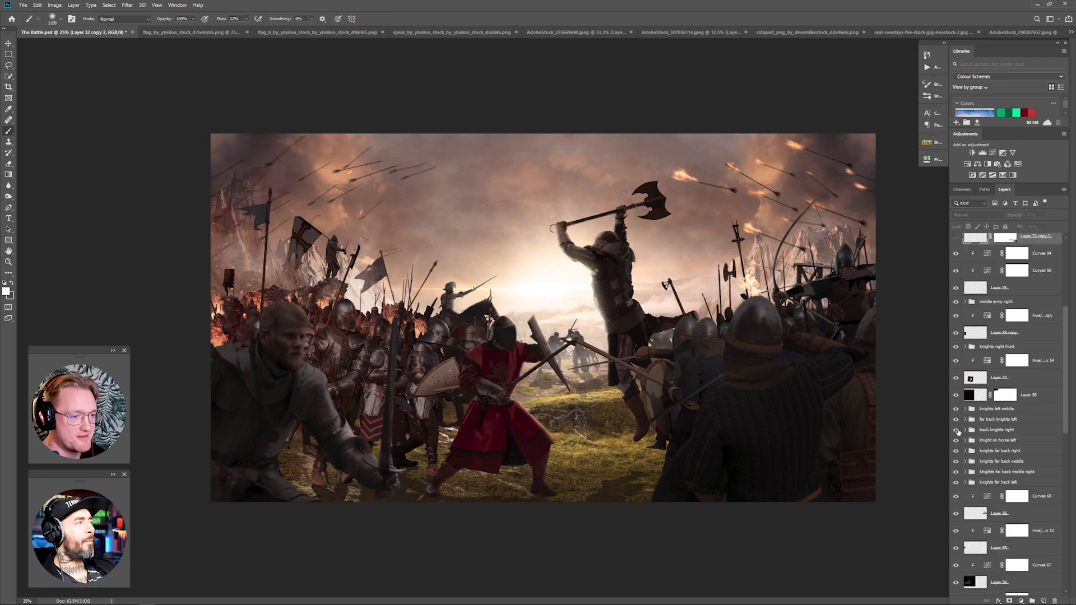
click(964, 430)
double_click(999, 444)
click(908, 311)
drag(822, 266, 822, 287)
double_click(998, 443)
drag(903, 259, 903, 204)
click(922, 311)
Adjust the foreground spark overlay, Layer 59, with a clipped Curves adjustment.
scroll(1003, 436, up, 5)
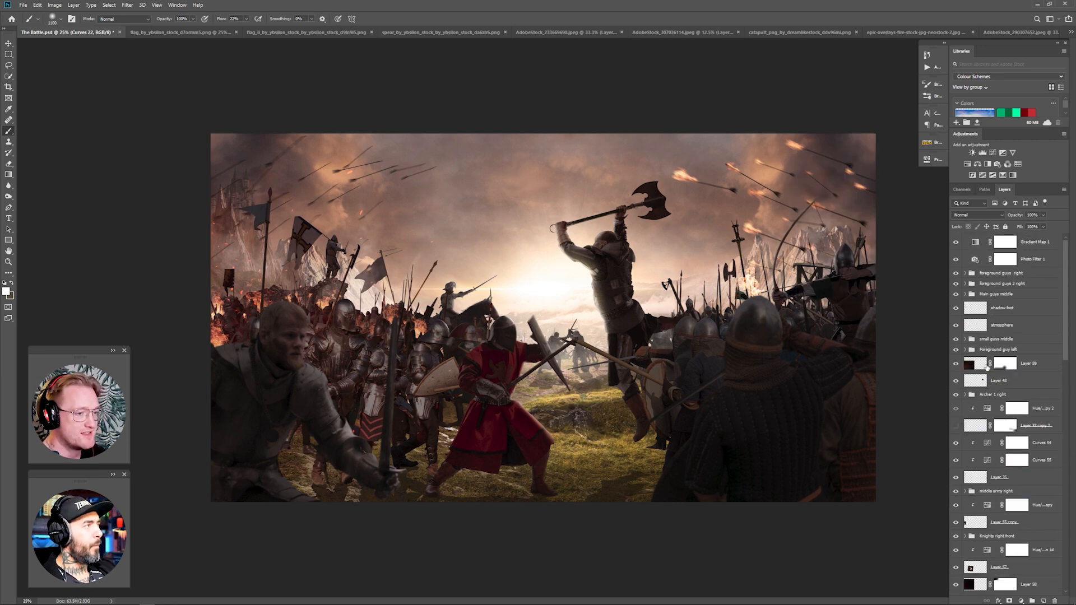
double_click(1016, 311)
click(902, 157)
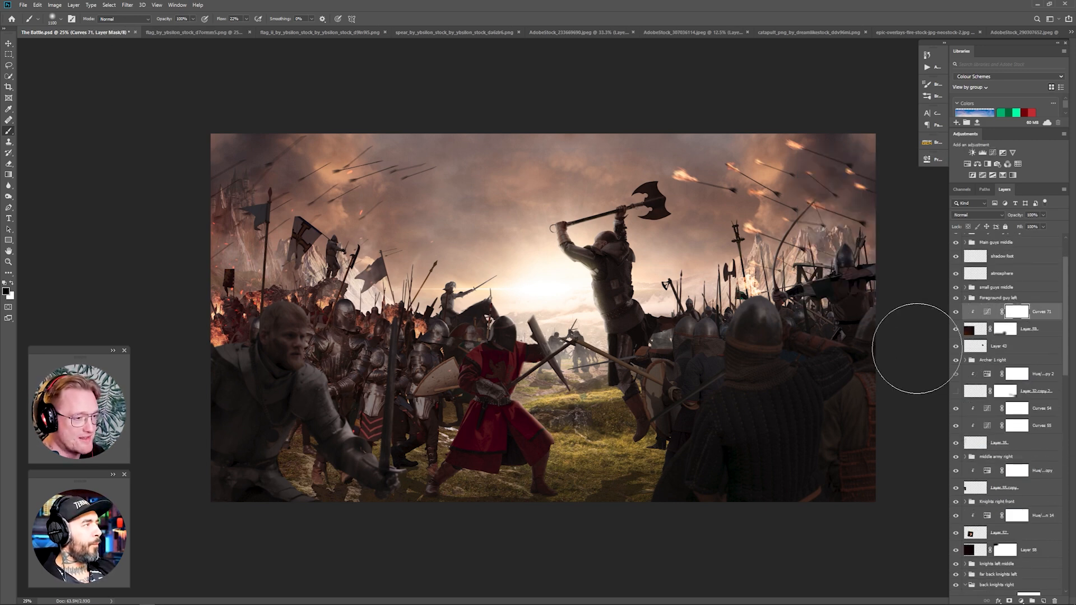
In "Knights right front", clip a Curves adjustment to Layer 8 copy that lowers its highlights, and invert the adjustment's mask.
scroll(1007, 396, up, 3)
scroll(1024, 455, down, 5)
click(965, 468)
scroll(986, 420, down, 6)
double_click(999, 361)
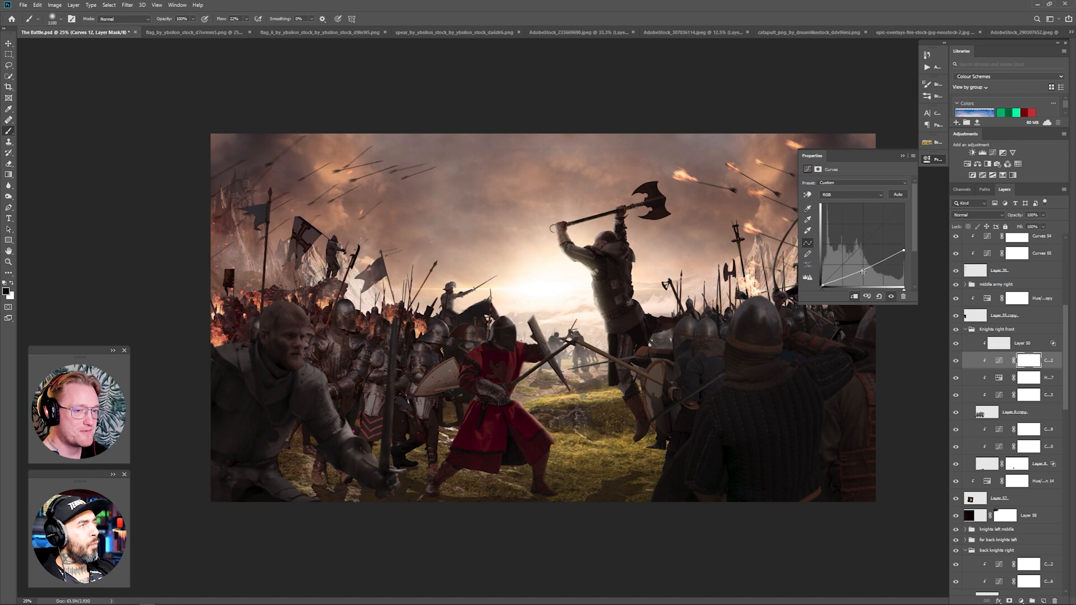
click(902, 155)
click(1014, 413)
click(993, 152)
drag(904, 204, 903, 255)
click(902, 155)
key(ctrl+i)
Paint white on the inverted Curves mask with a smaller brush to darken selected areas of the left knights.
key(bracketleft)
key(bracketleft)
key(bracketleft)
key(bracketleft)
key(bracketleft)
key(bracketleft)
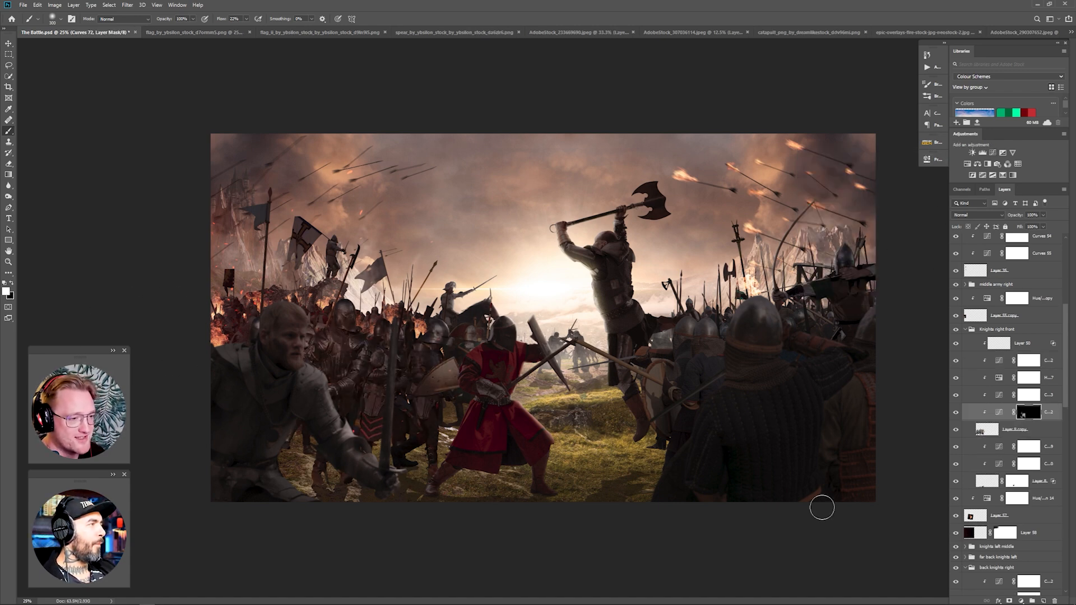
Darken the midtones of the topmost Curves adjustment in the "Knights right front" group and save the document.
double_click(999, 360)
drag(866, 267, 868, 274)
click(902, 156)
key(ctrl+s)
Lower the highlight output of Curves 62 in the "Foreground guy left" group.
scroll(1008, 393, up, 8)
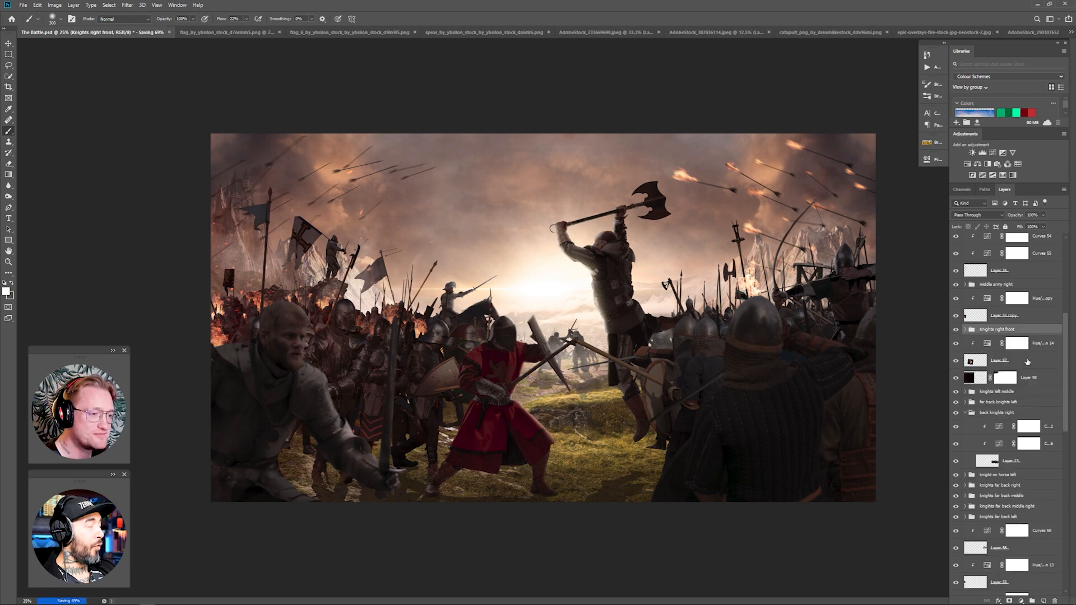
double_click(1028, 398)
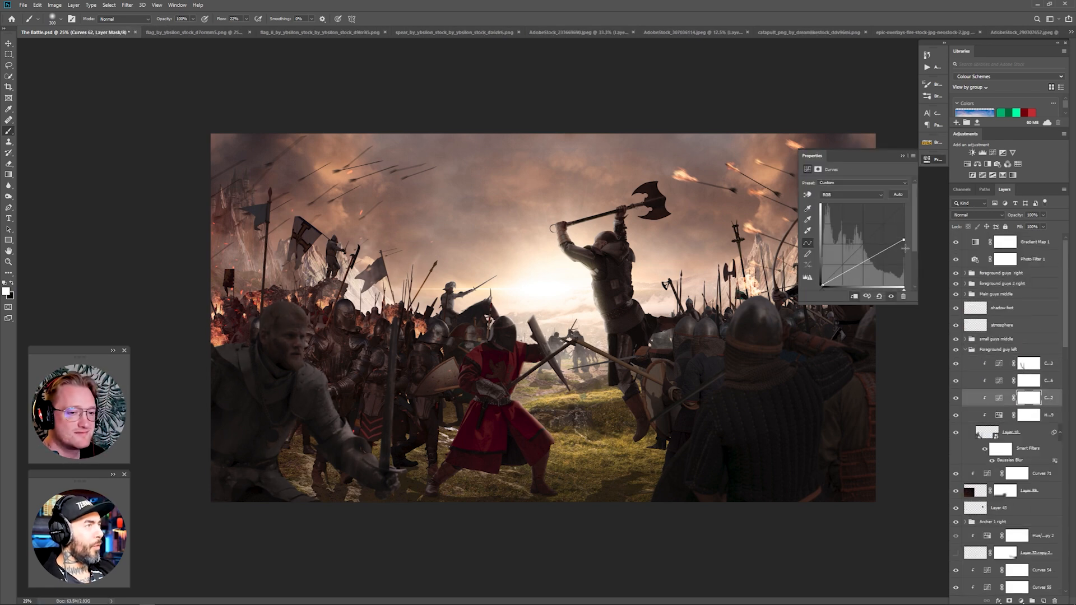
click(902, 155)
Try a second Gradient Map with custom end colours at 12% opacity above the existing one.
click(1029, 243)
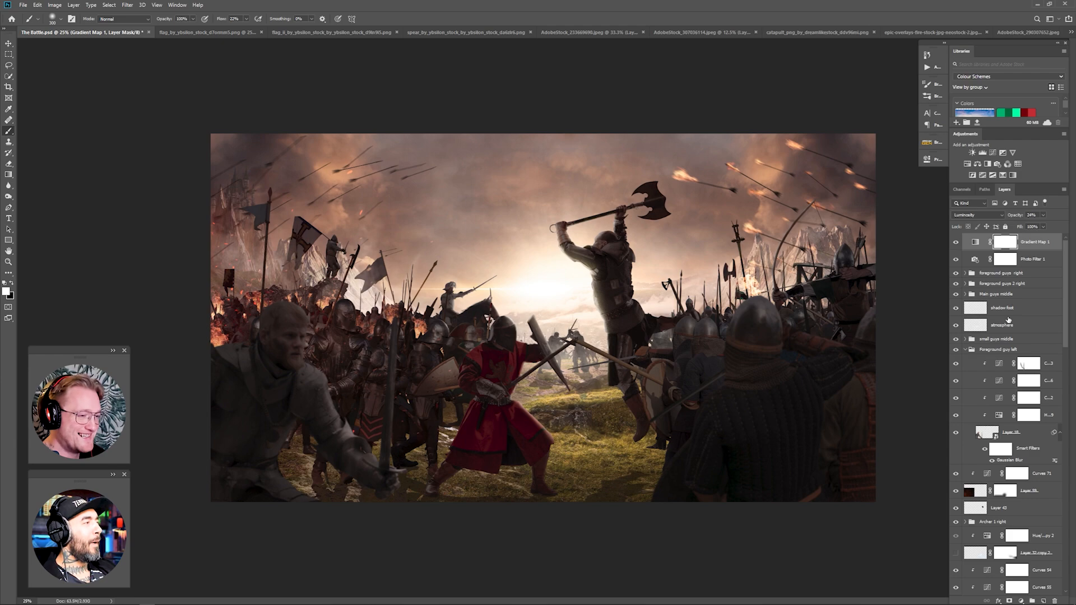
click(1012, 175)
click(852, 186)
double_click(449, 276)
drag(255, 185, 250, 240)
click(385, 136)
double_click(535, 276)
click(254, 178)
click(385, 136)
click(602, 144)
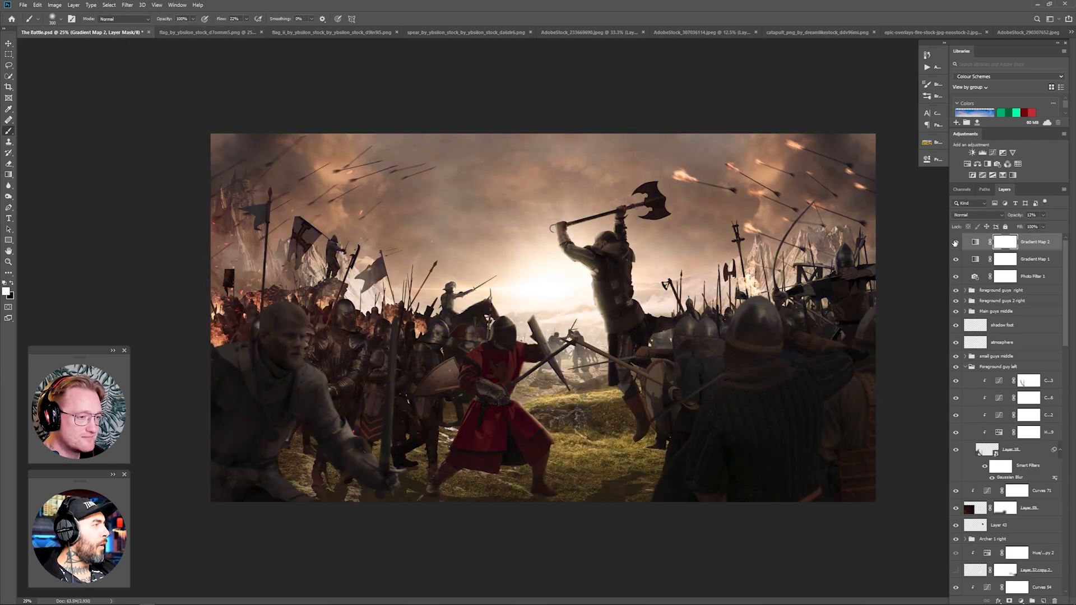
click(955, 242)
key(Delete)
Add a Selective Color adjustment at 100% opacity above all layers and save the document.
click(1002, 176)
click(902, 156)
key(ctrl+s)
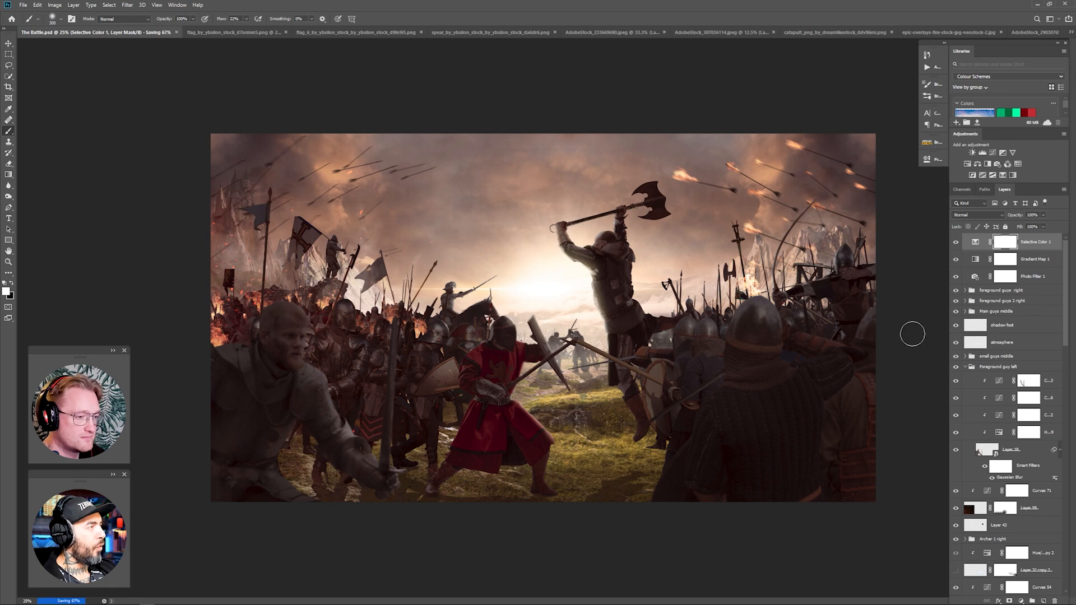
drag(1038, 225, 1045, 225)
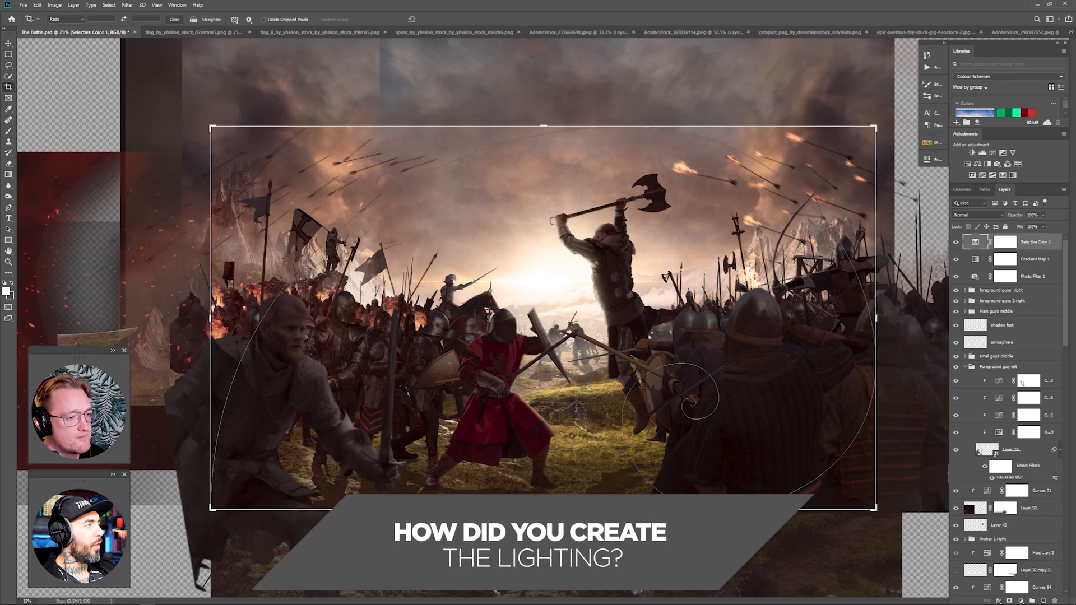
Extend the crop slightly above and below the scene and collapse the "Foreground guy left" group.
key(Return)
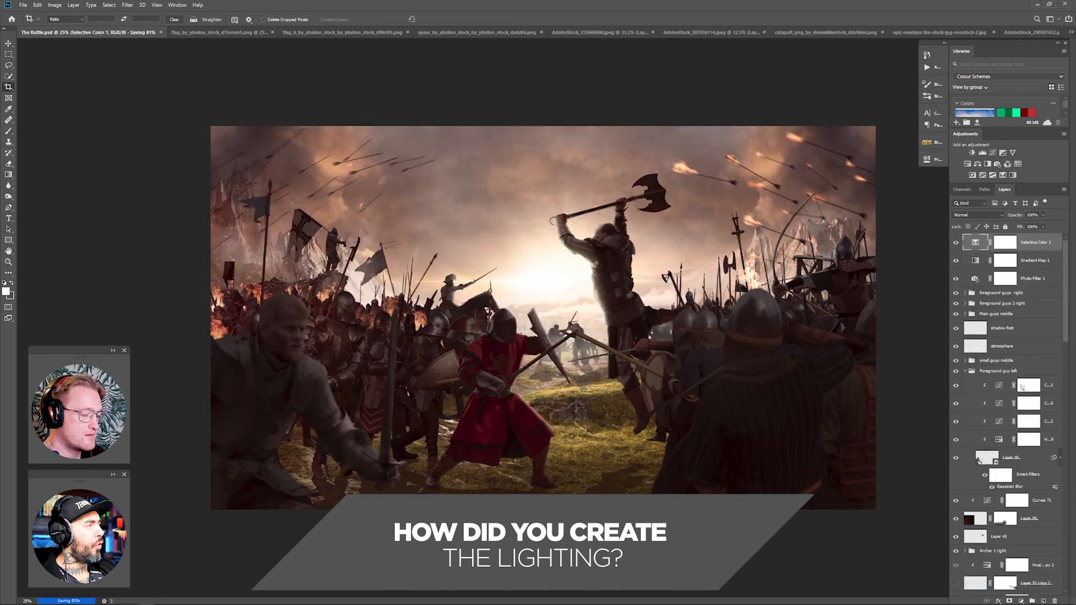
click(965, 371)
Mask the rim light on the mounted knight in the "knight on horse left" group with a very small brush and save the document.
scroll(1048, 392, down, 10)
click(1006, 405)
key(b)
scroll(1019, 384, up, 3)
scroll(1023, 426, up, 8)
scroll(1025, 449, down, 6)
click(965, 300)
click(1029, 314)
scroll(450, 279, up, 3)
key(bracketleft)
key(bracketleft)
key(bracketleft)
key(bracketleft)
key(bracketleft)
key(bracketleft)
key(bracketleft)
key(bracketleft)
key(bracketleft)
key(bracketleft)
key(bracketleft)
key(bracketleft)
key(bracketleft)
key(bracketleft)
key(bracketleft)
key(bracketleft)
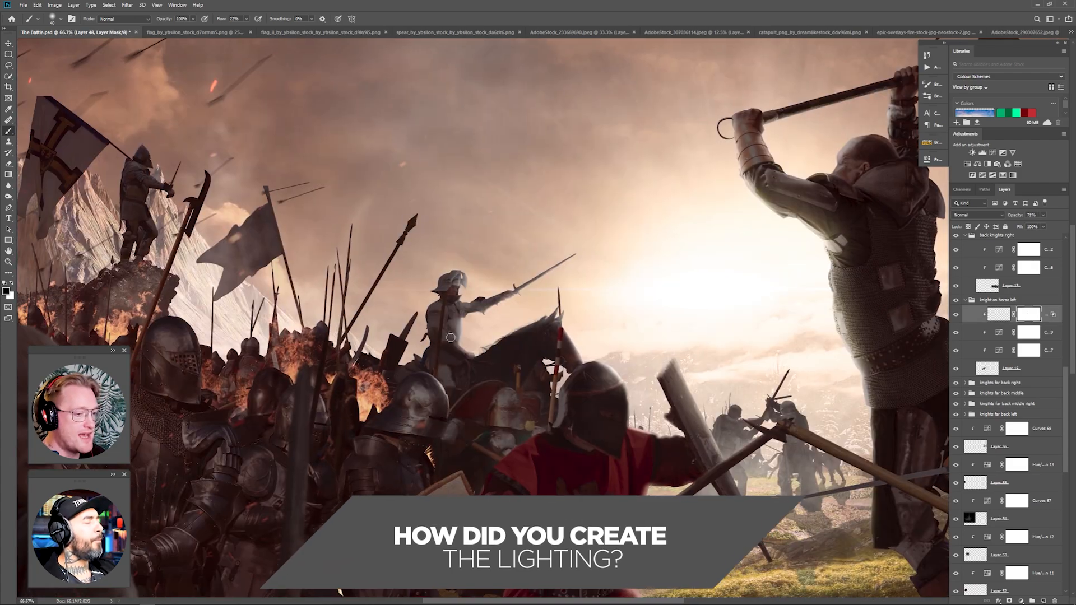
key(bracketleft)
key(bracketleft)
key(bracketleft)
key(bracketleft)
key(bracketleft)
key(bracketleft)
scroll(454, 328, down, 3)
key(ctrl+s)
click(965, 299)
Toggle a sky image layer off and on to compare it, and collapse the "sky" group.
scroll(974, 414, down, 10)
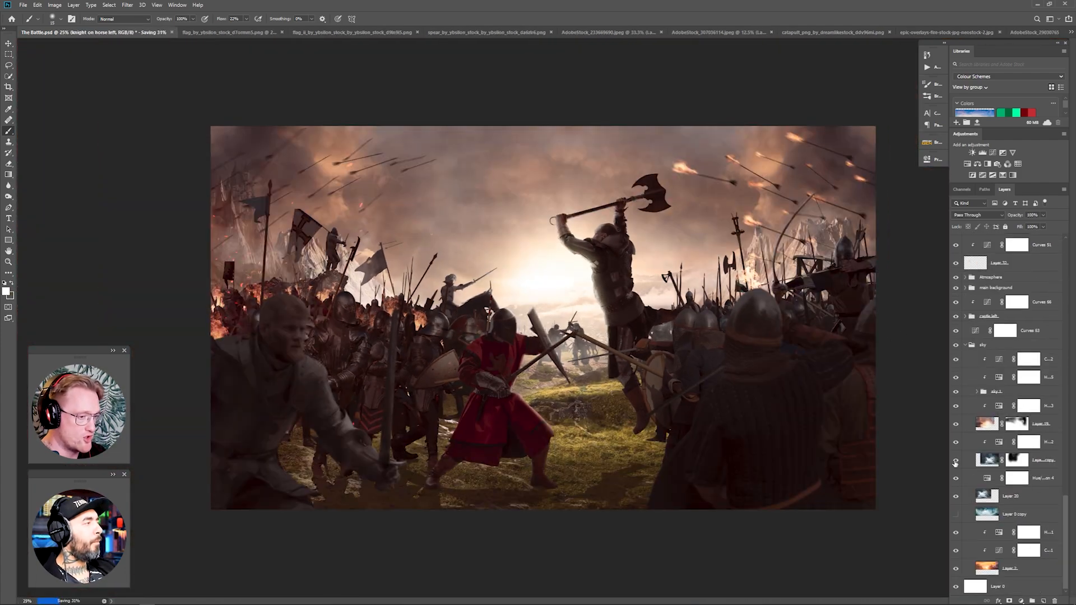
scroll(959, 427, up, 2)
click(977, 428)
click(955, 464)
click(955, 464)
click(977, 429)
click(966, 382)
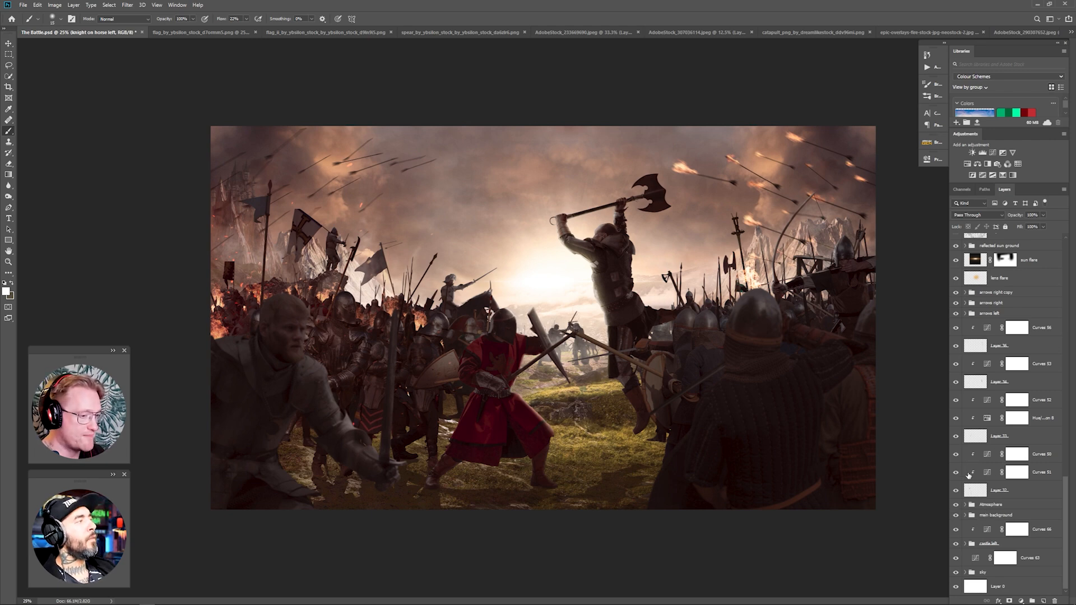
Create a new empty layer and move it directly above the "rock left" group.
scroll(969, 477, up, 20)
click(1035, 243)
click(1043, 601)
double_click(981, 244)
key(Escape)
drag(993, 244, 990, 408)
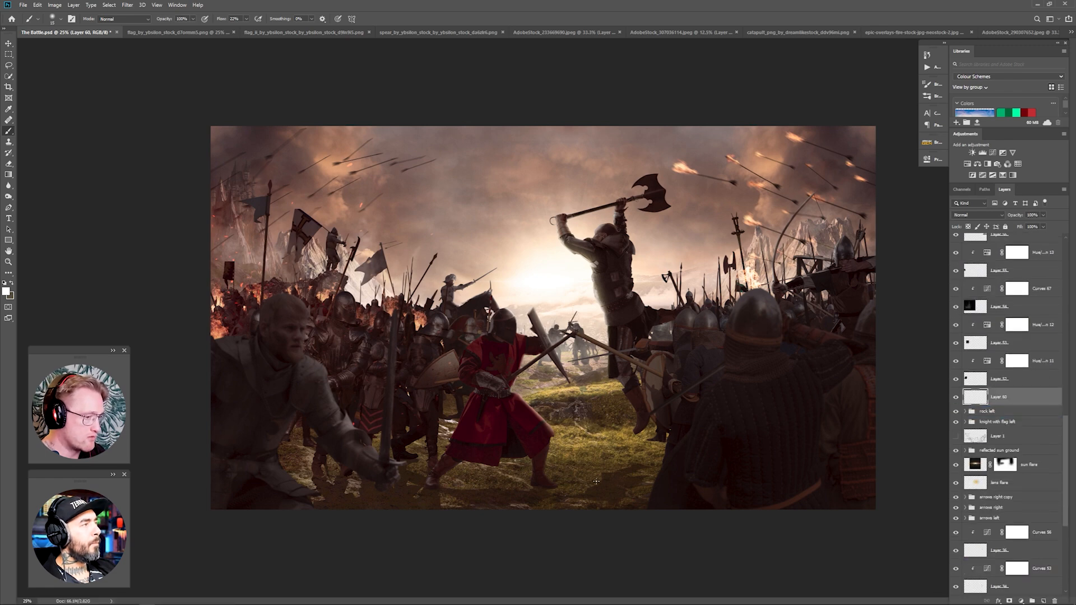
Split the Blend If black slider of the new layer's Underlying Layer range and save the document.
double_click(977, 397)
drag(229, 388, 240, 390)
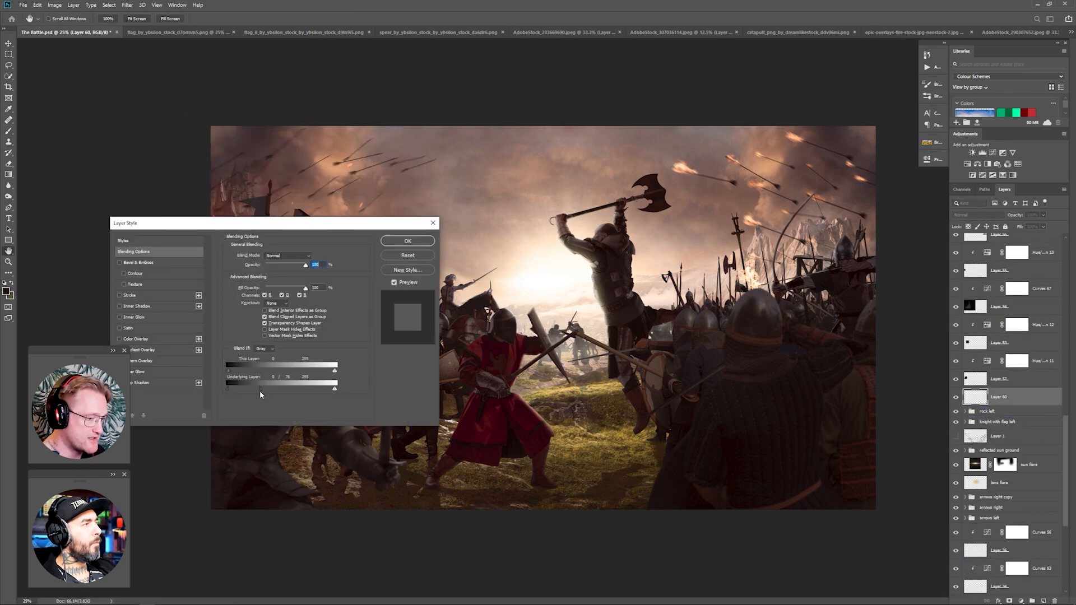
key(Return)
key(b)
key(ctrl+s)
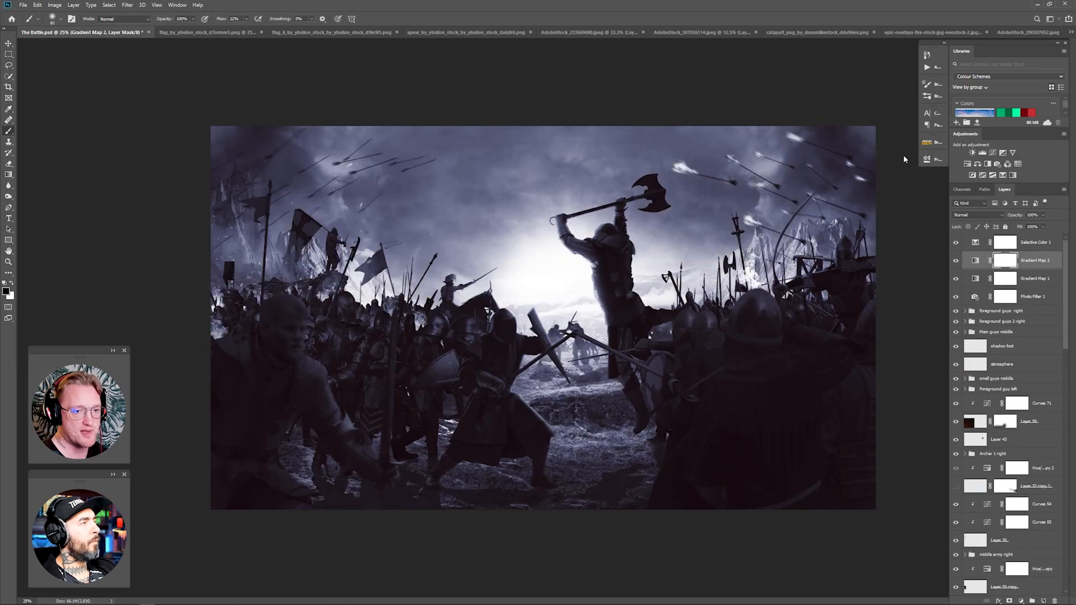
Try a blue Gradient Map at lower opacity, and set the masked Black & White adjustment to 34% opacity.
drag(1043, 214, 1018, 226)
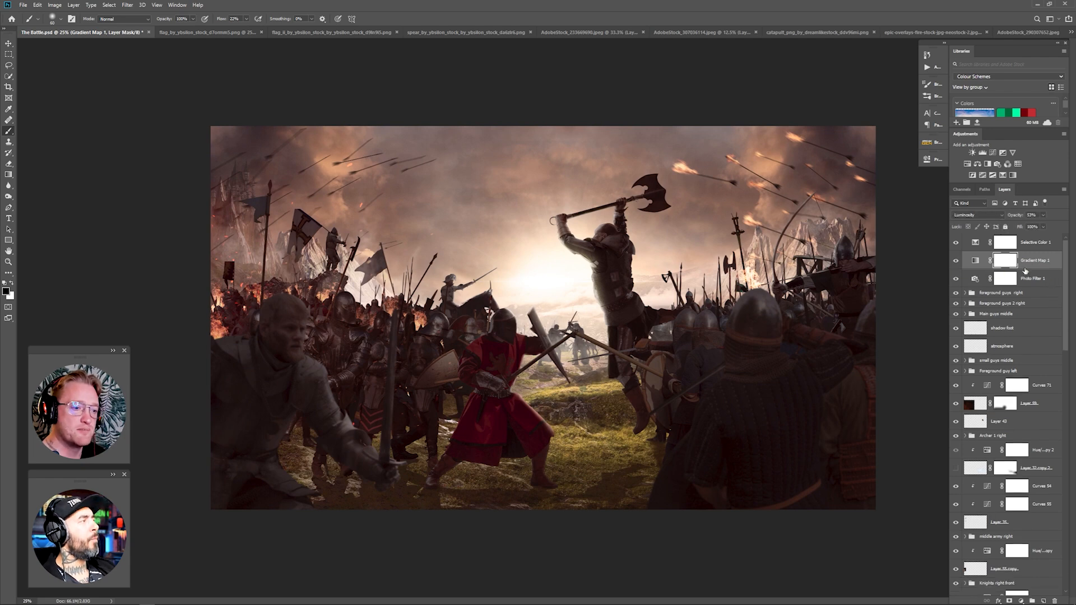
drag(1043, 215, 997, 226)
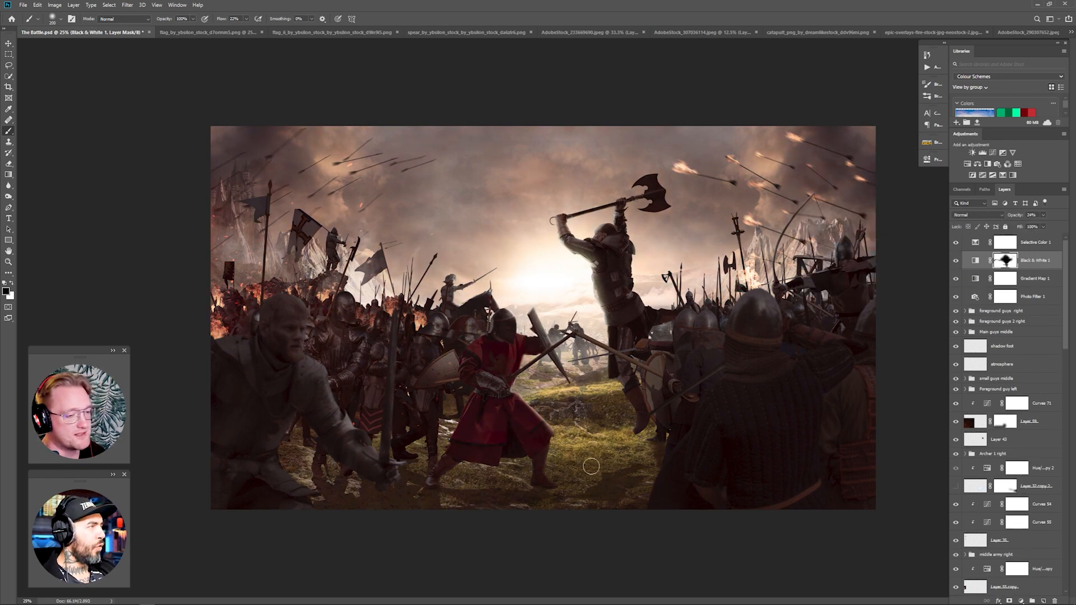
key(ctrl+s)
drag(1025, 226, 1029, 226)
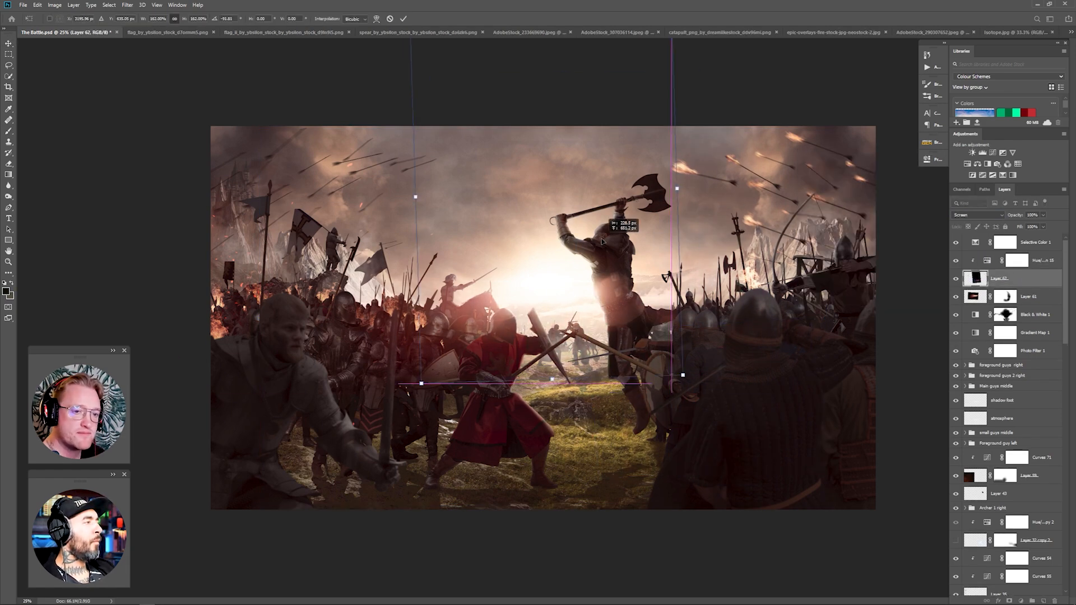
Transform the Screen-blended lens flare layer over the sun and add a layer mask to it.
right_click(650, 381)
click(600, 445)
key(b)
click(1010, 600)
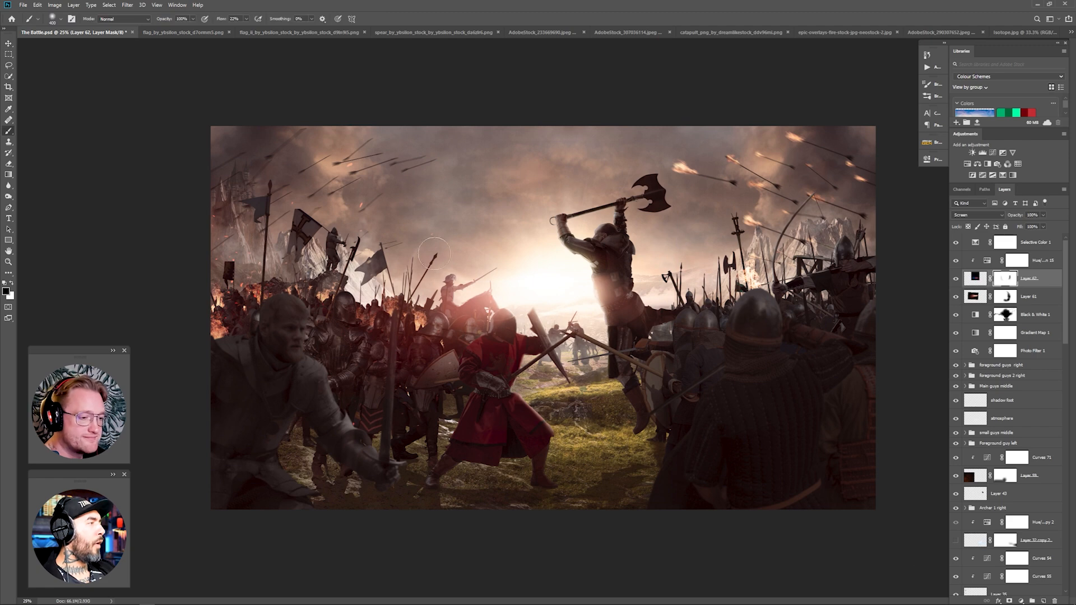
Slightly lift a Curves adjustment in the "Foreground guy left" group and save the document when quitting.
click(998, 444)
drag(861, 244, 861, 241)
click(902, 156)
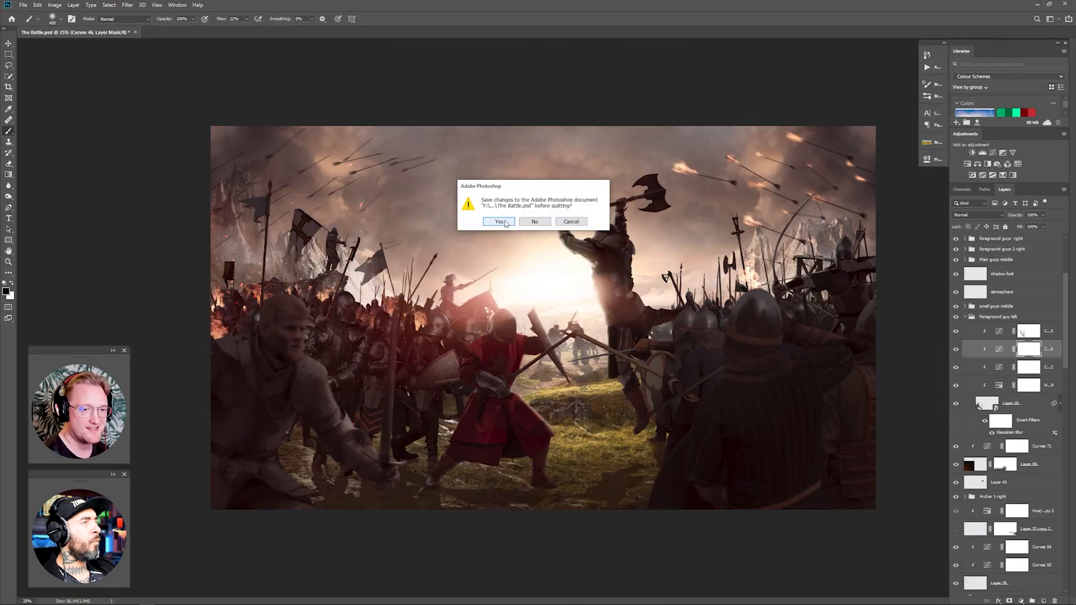
click(498, 222)
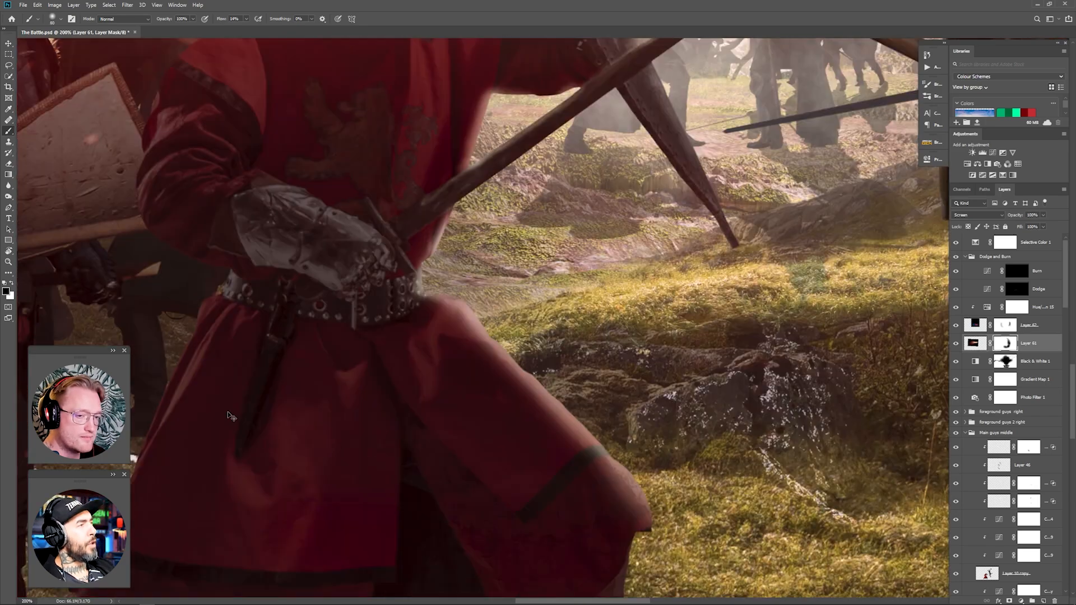
Brush highlights on the Dodge mask around the two central fighters and refine the flare layer masks over them.
key(ctrl+0)
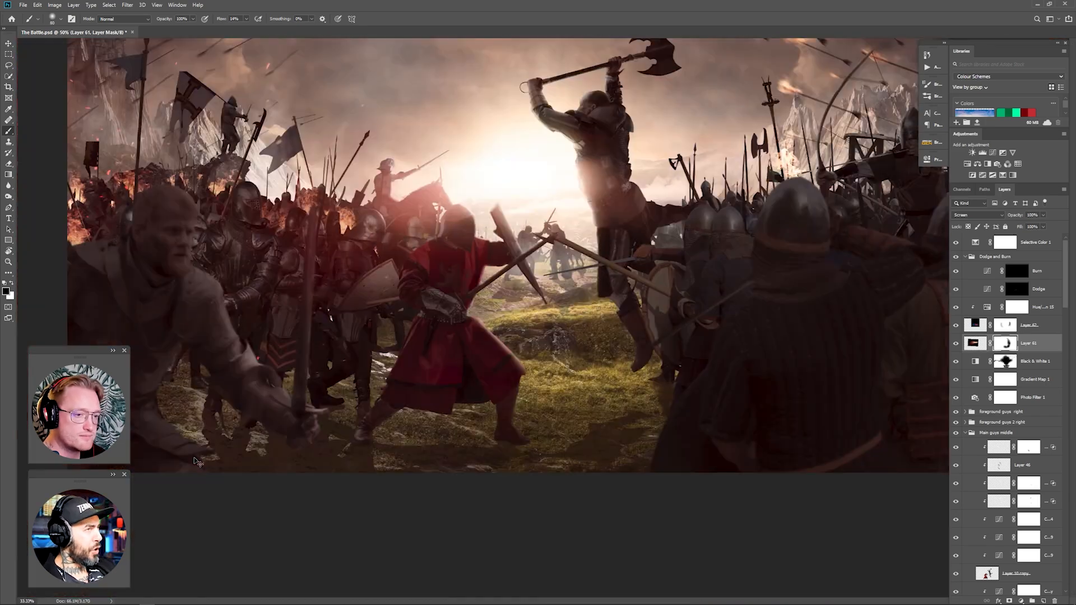
click(1016, 289)
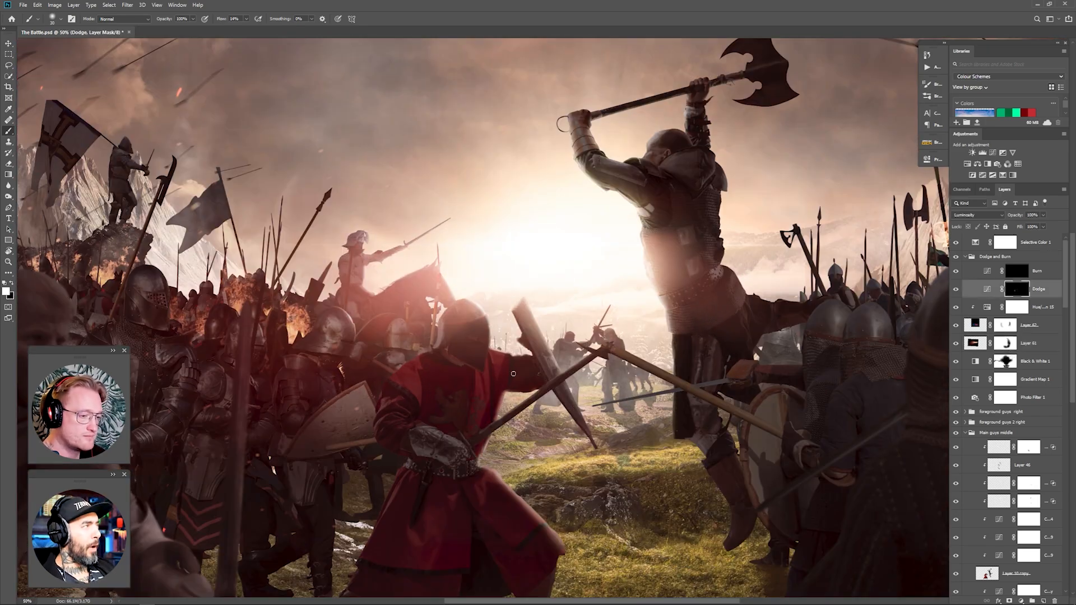
scroll(522, 371, right, 5)
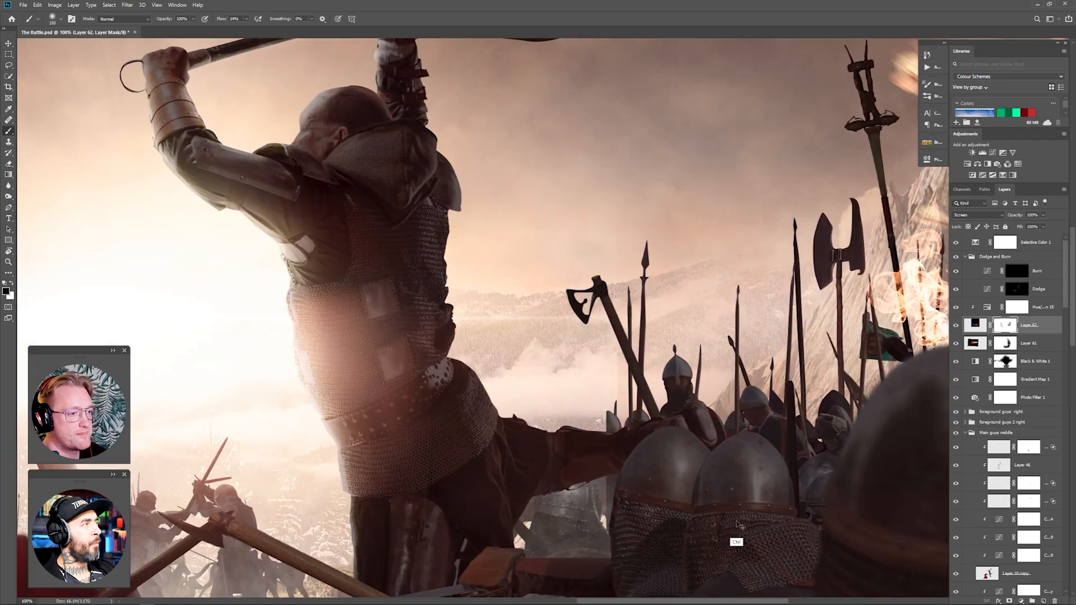
click(962, 344)
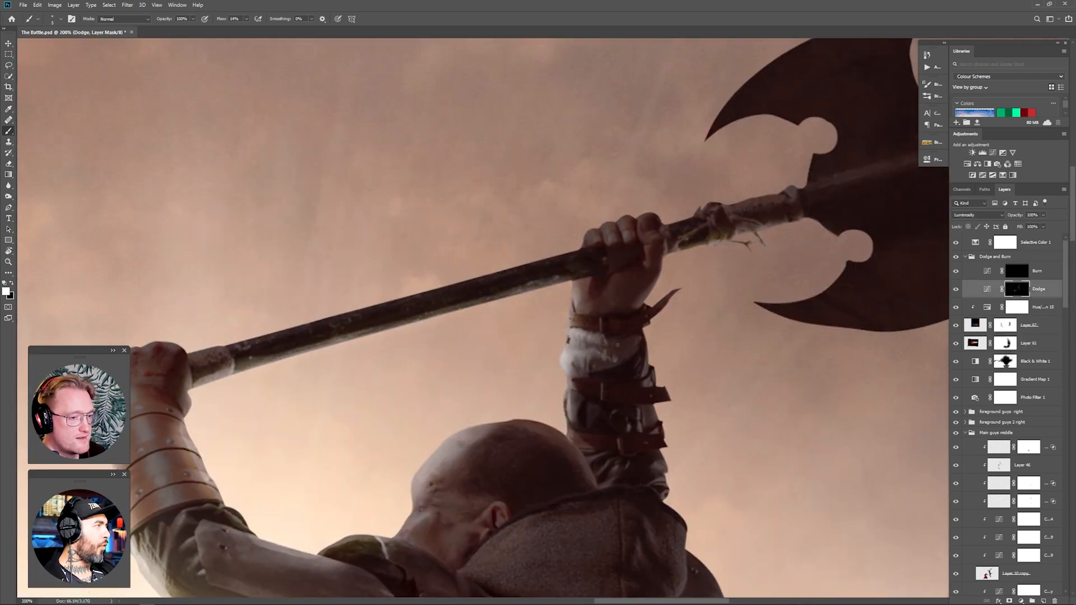
Brush highlights onto the axe warrior's raised arms, head and hood on the Dodge mask with a small brush.
drag(140, 533, 274, 337)
key(bracketleft)
key(bracketleft)
key(bracketleft)
key(bracketleft)
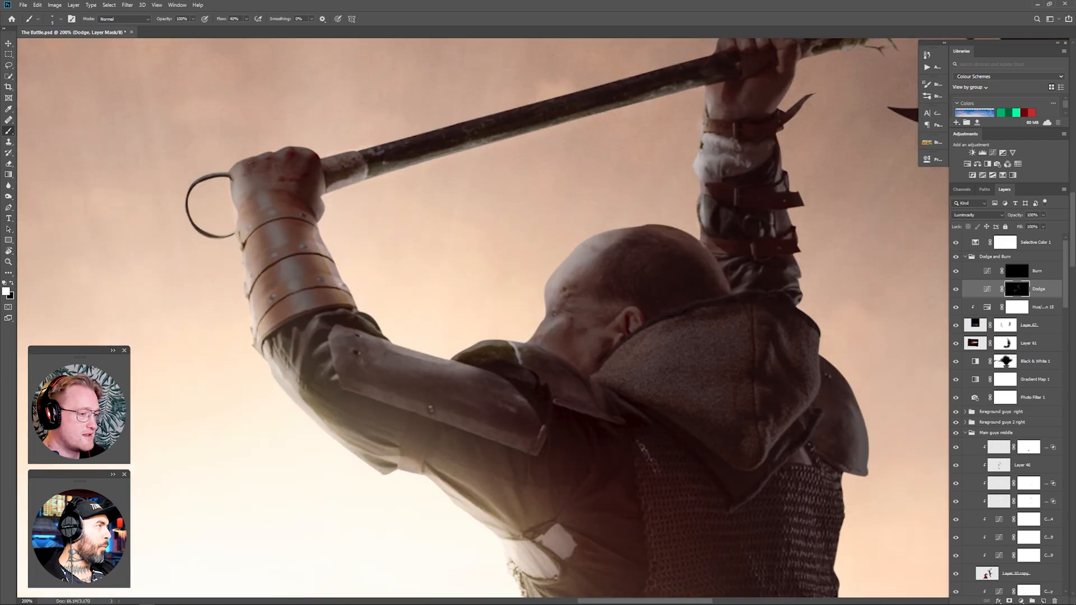
drag(819, 337, 812, 400)
mouse_move(784, 397)
mouse_down()
mouse_move(474, 313)
mouse_move(650, 217)
mouse_up()
key(bracketleft)
key(bracketleft)
key(bracketleft)
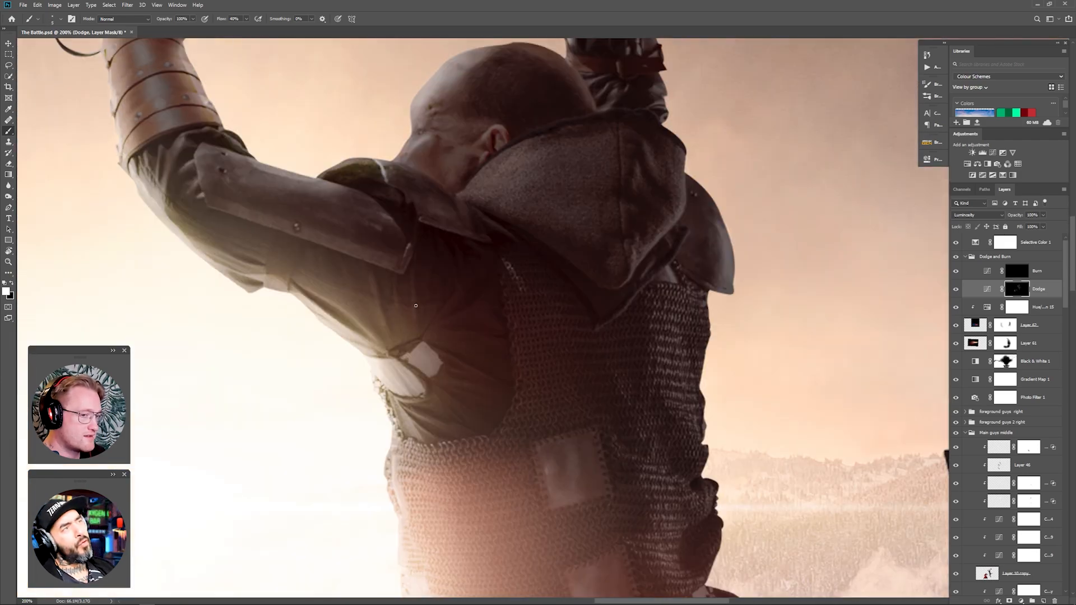
Brush highlights onto the axe warrior's chainmail torso and waist on the Dodge mask.
drag(533, 504, 460, 212)
drag(532, 505, 455, 211)
drag(718, 158, 365, 375)
key(bracketright)
key(bracketright)
key(bracketright)
key(bracketright)
key(bracketright)
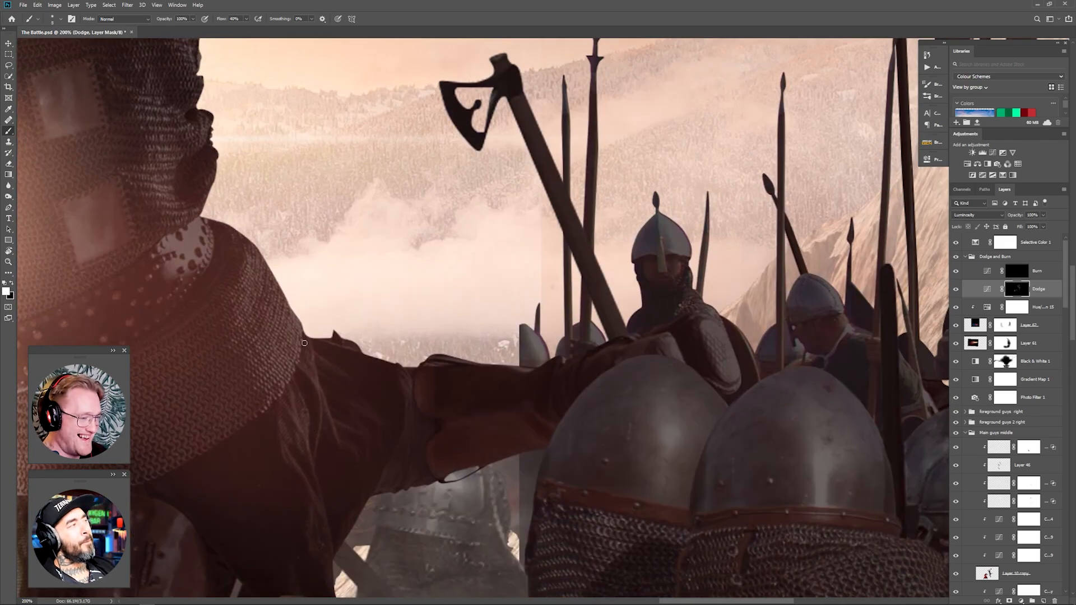
Save the document and collapse the "Dodge and Burn" group.
key(ctrl+0)
key(ctrl+s)
click(965, 257)
scroll(982, 414, down, 5)
scroll(959, 300, up, 3)
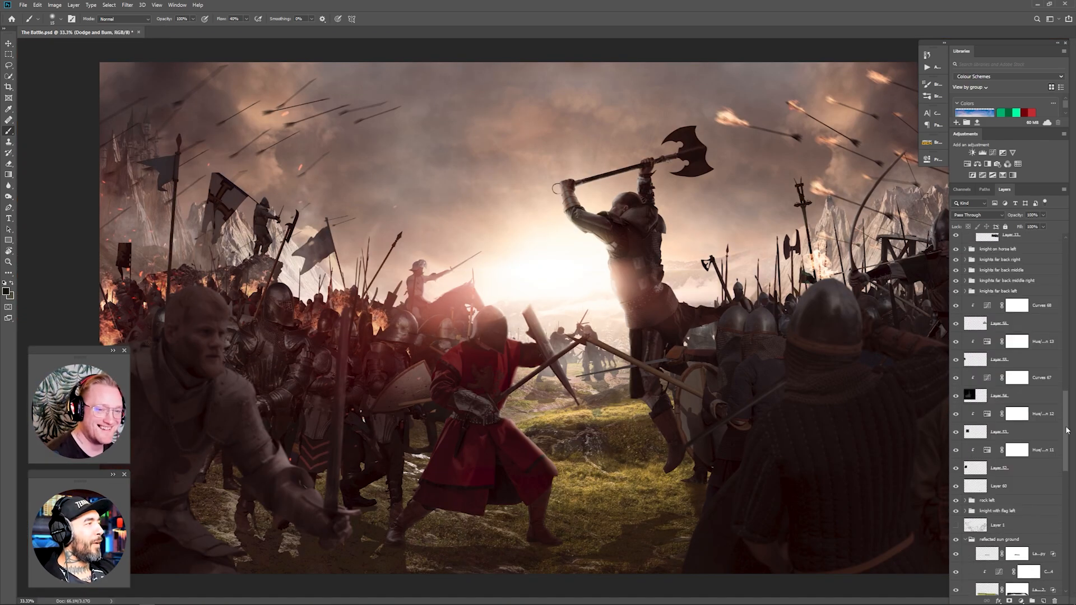
Mask out the hard vertical edge of the knights layer in the "back knights right" group and collapse the group.
click(1011, 397)
click(1009, 601)
key(ctrl+plus)
key(ctrl+plus)
key(ctrl+plus)
drag(896, 288, 600, 314)
key(x)
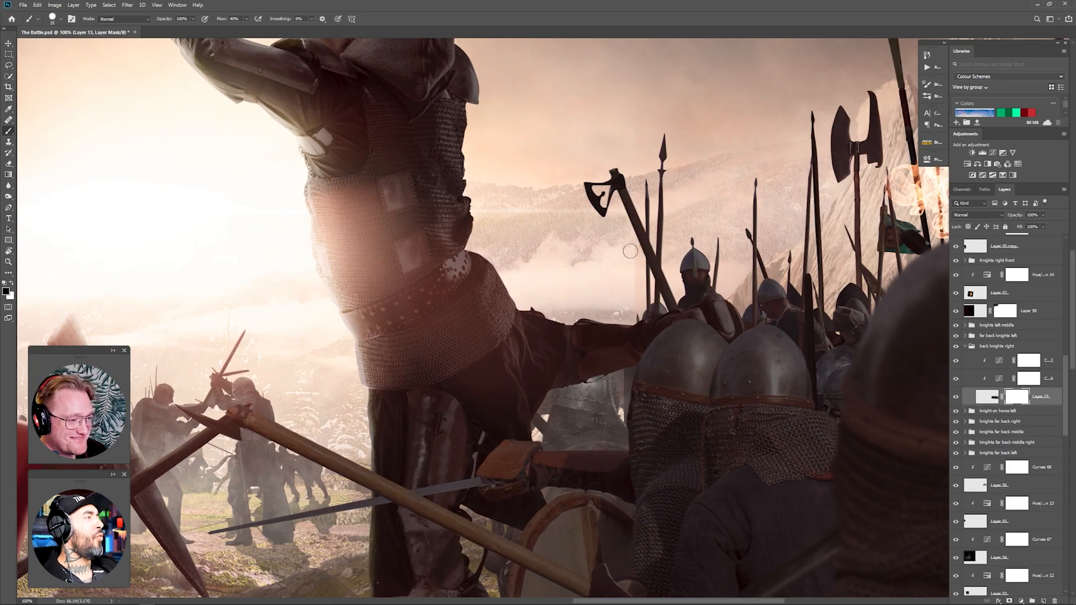
drag(630, 367, 629, 424)
key(ctrl+minus)
key(ctrl+minus)
key(ctrl+minus)
key(ctrl+minus)
click(996, 347)
Open the epic-overlays particles stock images from the drive's stock folders.
scroll(1003, 347, up, 10)
click(23, 5)
click(33, 21)
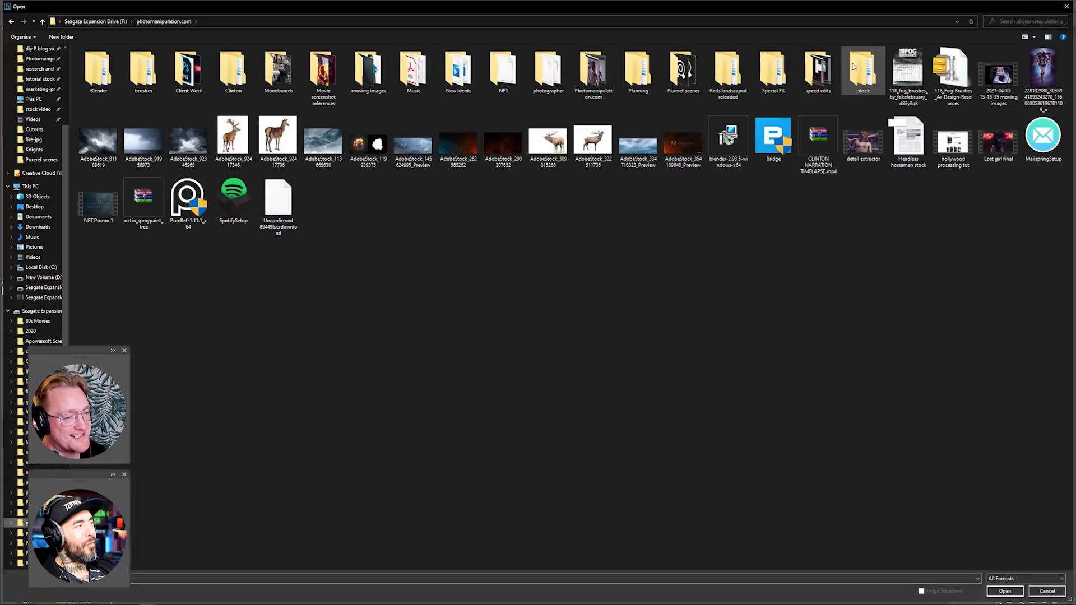
double_click(728, 73)
double_click(593, 72)
key(Return)
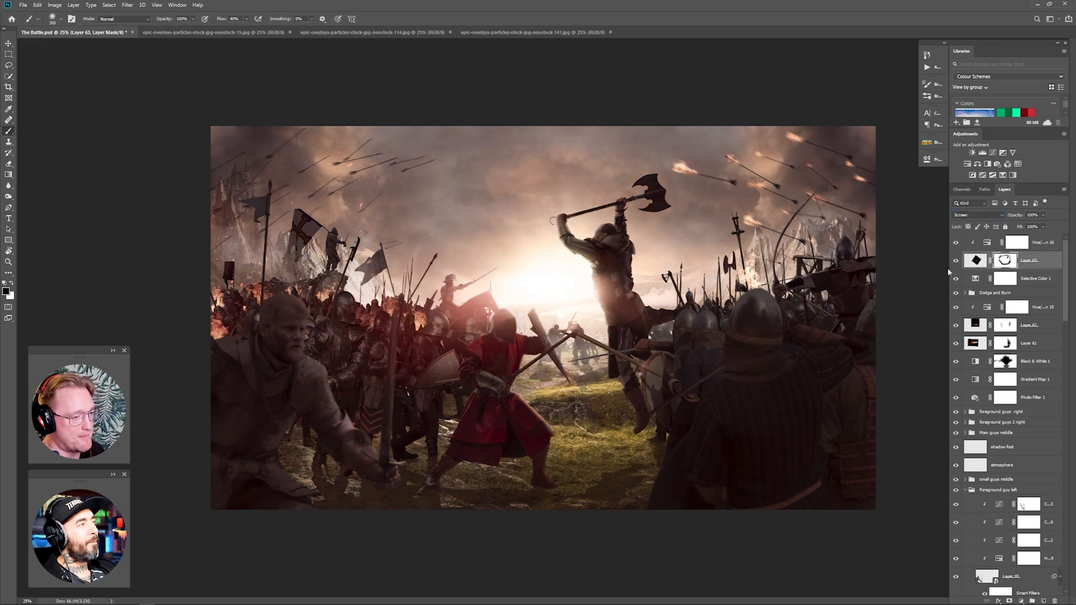
Add another particles overlay with a Hue/Saturation adjustment, and transform the Screen-blended smoke overlay at the top of the stack.
click(578, 33)
key(ctrl+o)
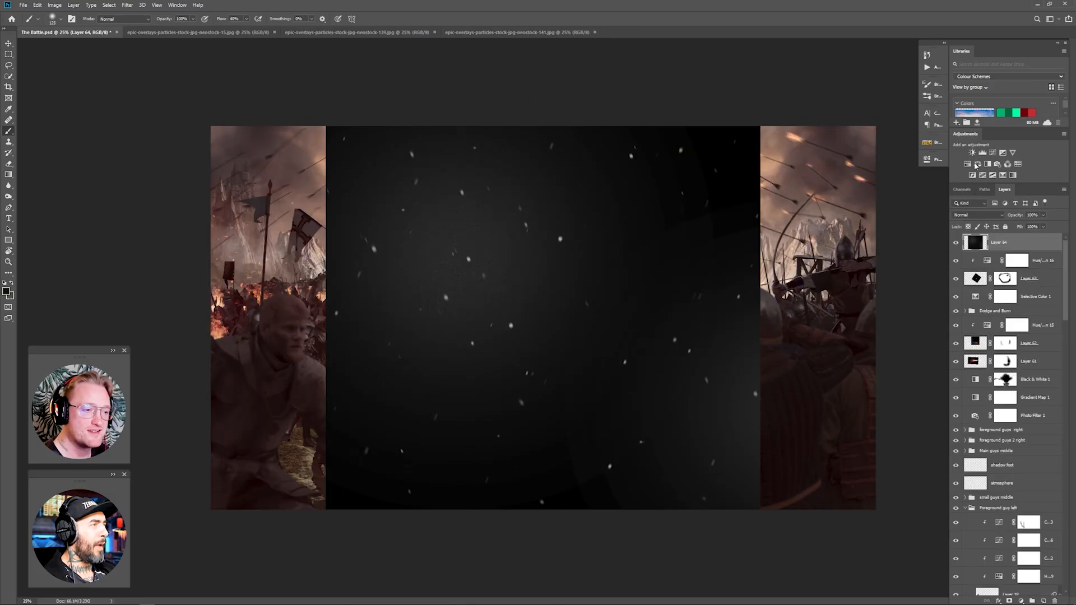
click(976, 164)
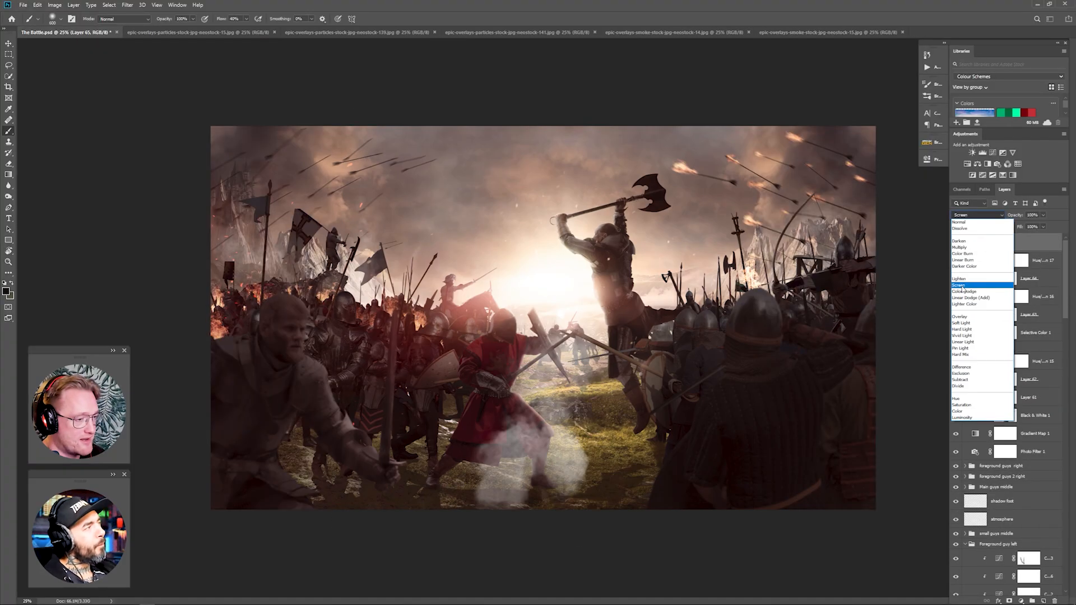
drag(712, 538, 336, 358)
key(Return)
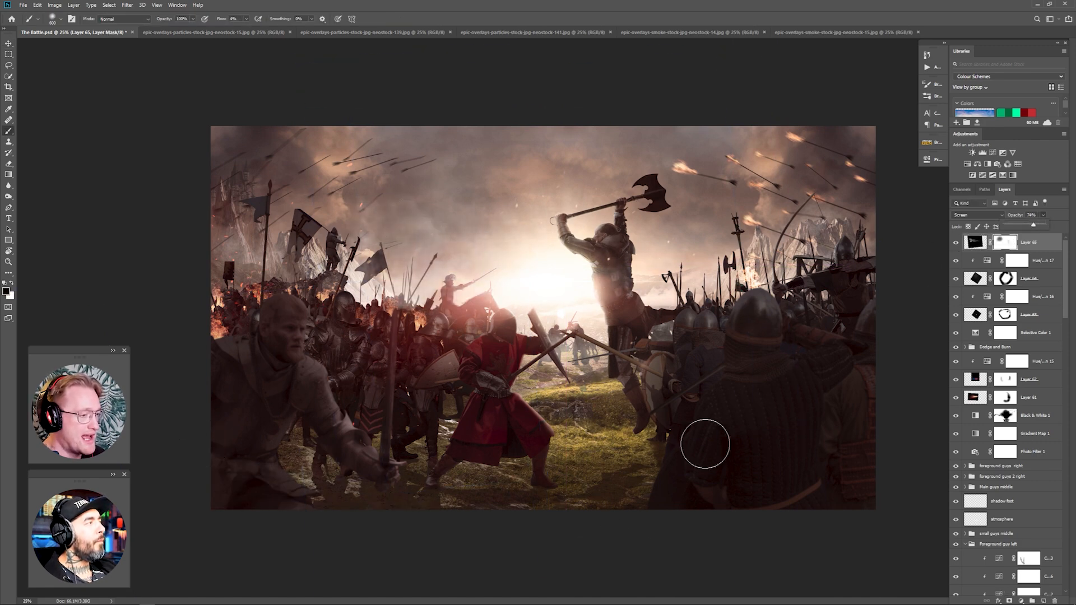
Collapse the "Foreground guy left" group.
scroll(974, 439, down, 3)
click(962, 344)
click(965, 344)
scroll(962, 370, down, 2)
scroll(962, 374, up, 5)
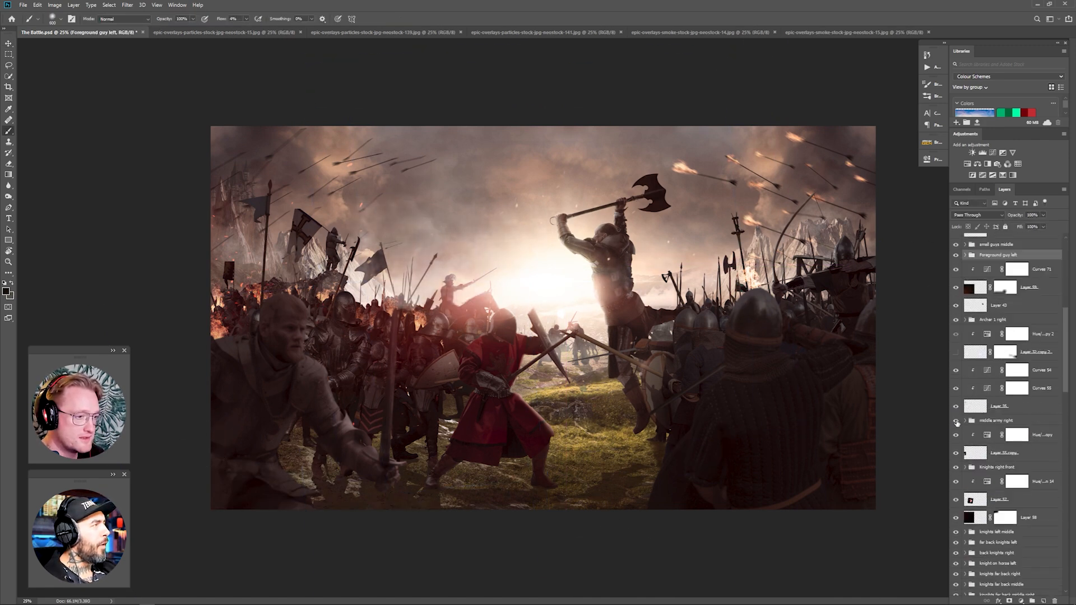
Toggle the visibility of the army groups and particle overlays to examine what each contributes to the scene.
click(956, 400)
click(957, 400)
scroll(957, 415, down, 3)
click(955, 449)
click(956, 449)
scroll(958, 437, down, 1)
click(965, 395)
click(972, 427)
click(965, 395)
click(955, 282)
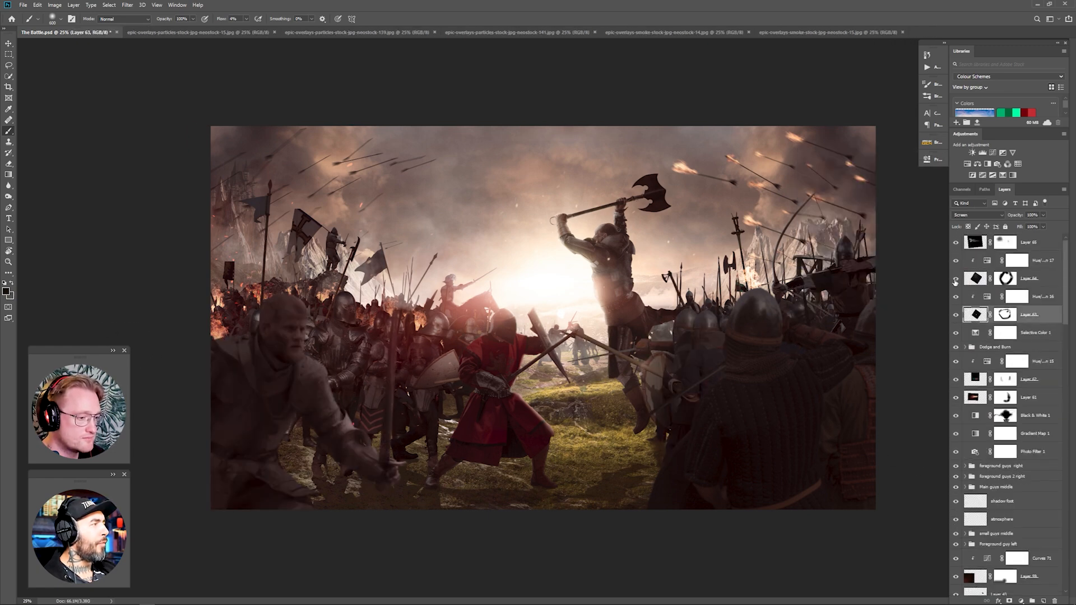
scroll(1009, 359, down, 3)
click(956, 357)
click(956, 357)
Add a clipped Curves adjustment with an inverted mask in the "foreground guys 2 right" group and brush it in with a small brush.
click(965, 368)
click(1046, 382)
click(992, 153)
alt+click(987, 391)
key(ctrl+i)
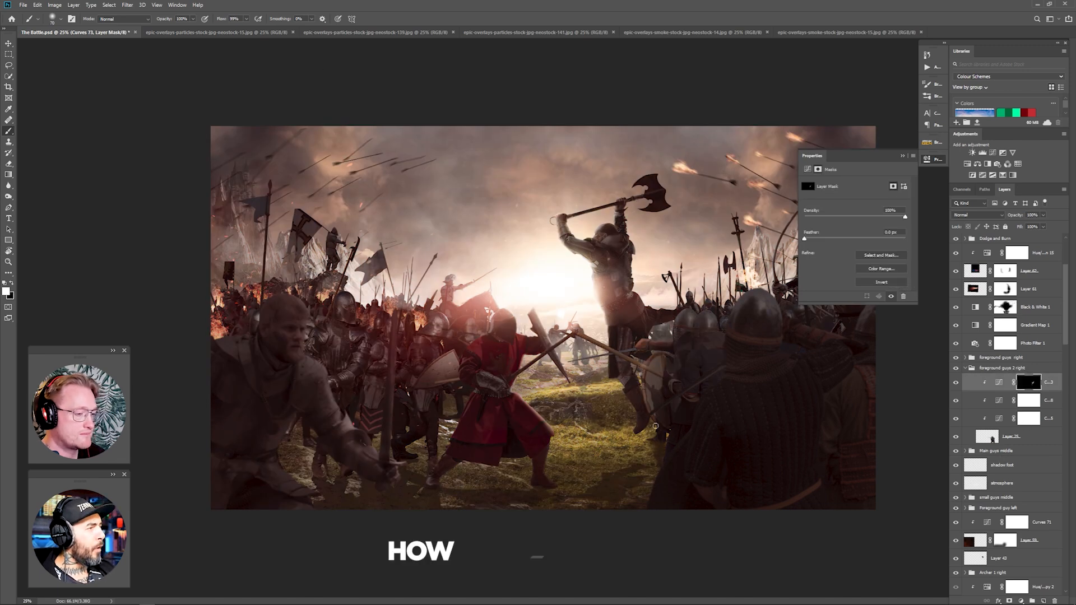
key(bracketleft)
key(bracketleft)
key(bracketleft)
key(bracketleft)
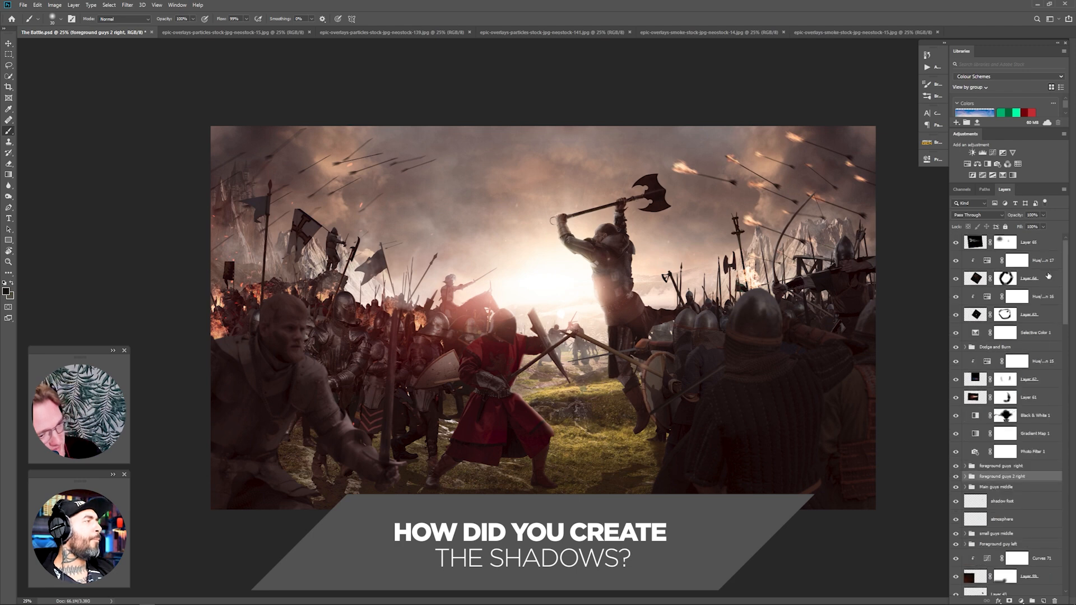
Paint an orange glow over the fires behind the left army on layers set to Linear Dodge (Add).
click(978, 214)
click(977, 295)
click(6, 291)
click(281, 160)
click(391, 132)
click(414, 326)
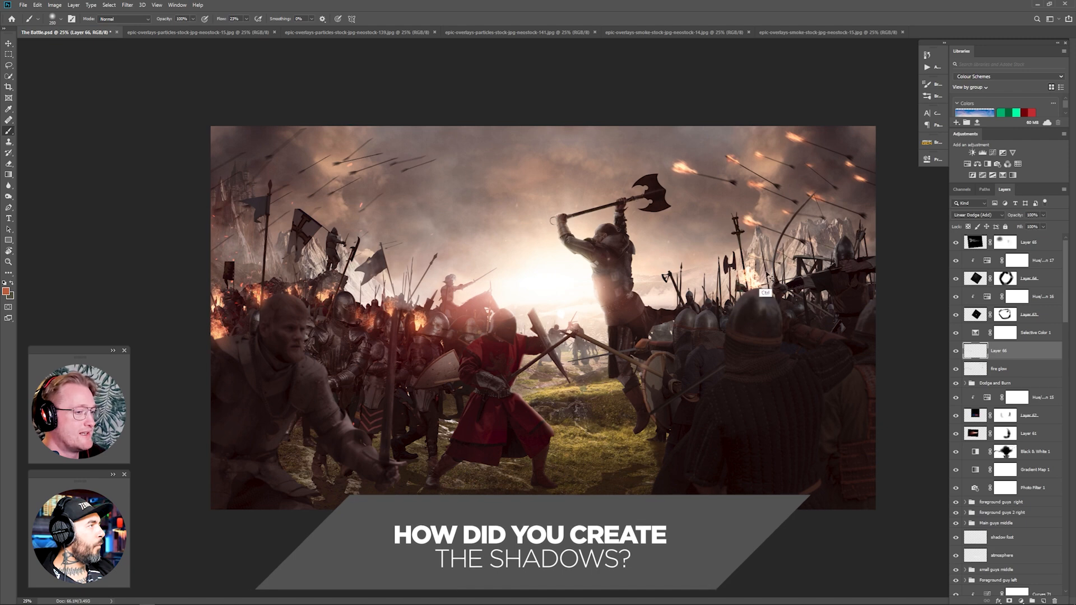
click(365, 324)
key([)
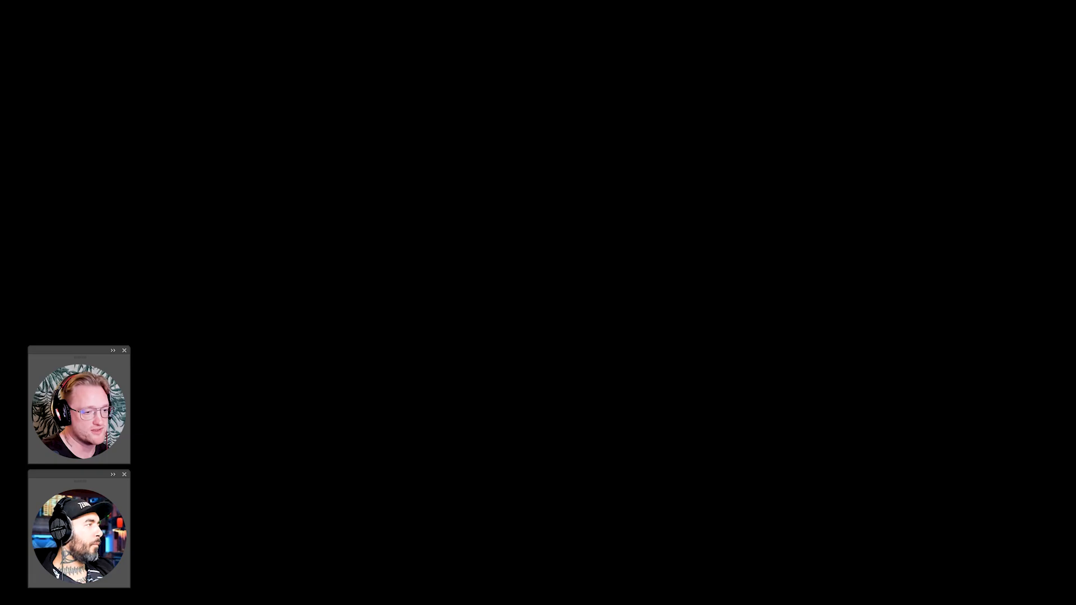
Save the document with the added fire glow.
key(ctrl+0)
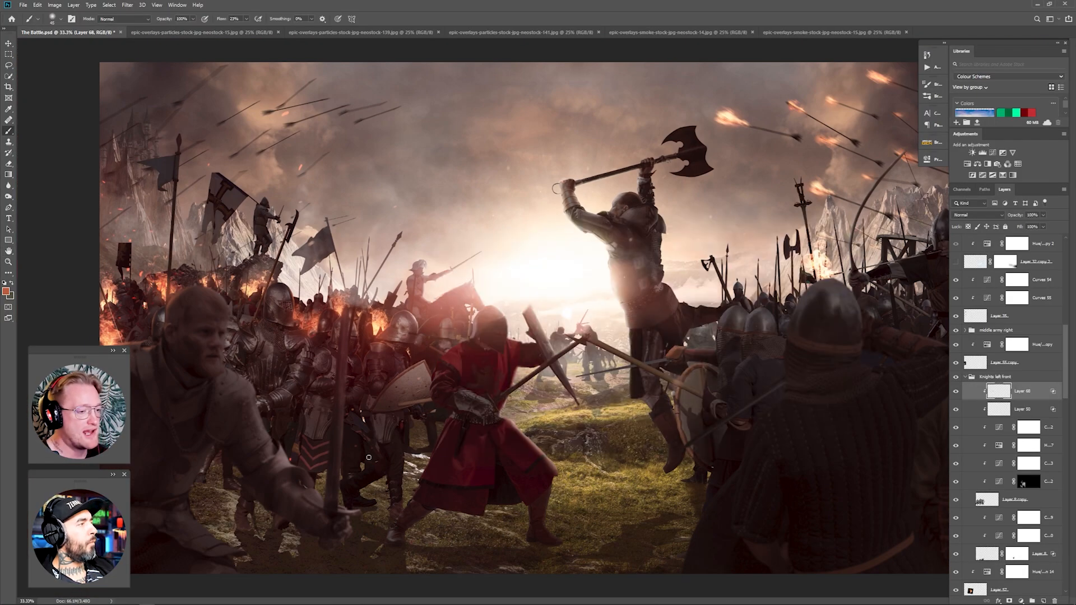
scroll(954, 354, up, 10)
key(ctrl+minus)
key(ctrl+s)
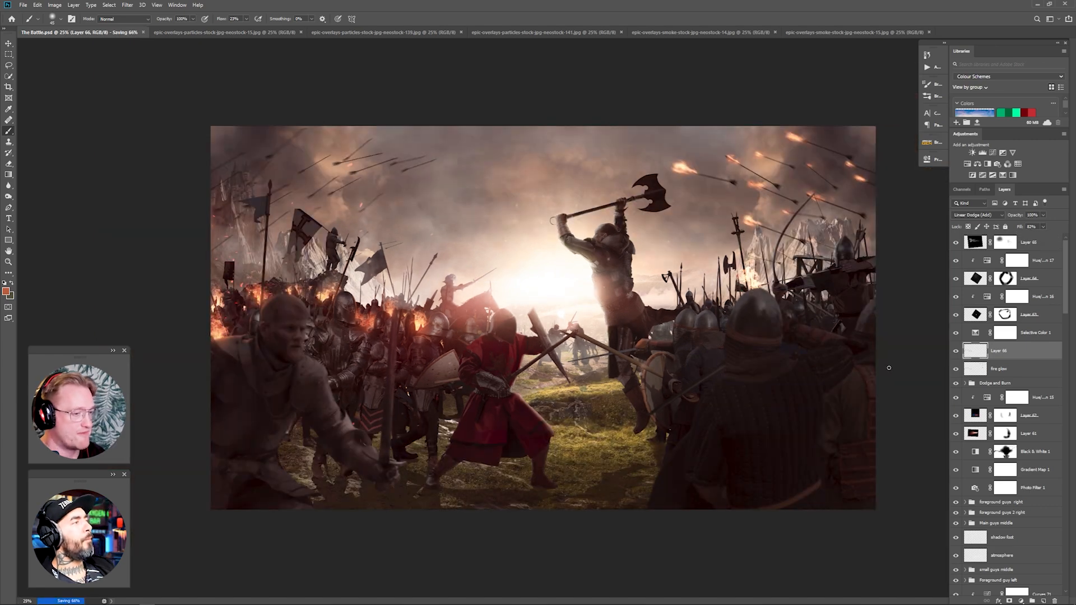
Add a Gradient Map above the fire glow layers and customise the colours of its dark, middle and light stops.
click(1013, 175)
click(852, 186)
double_click(449, 276)
click(386, 135)
double_click(531, 276)
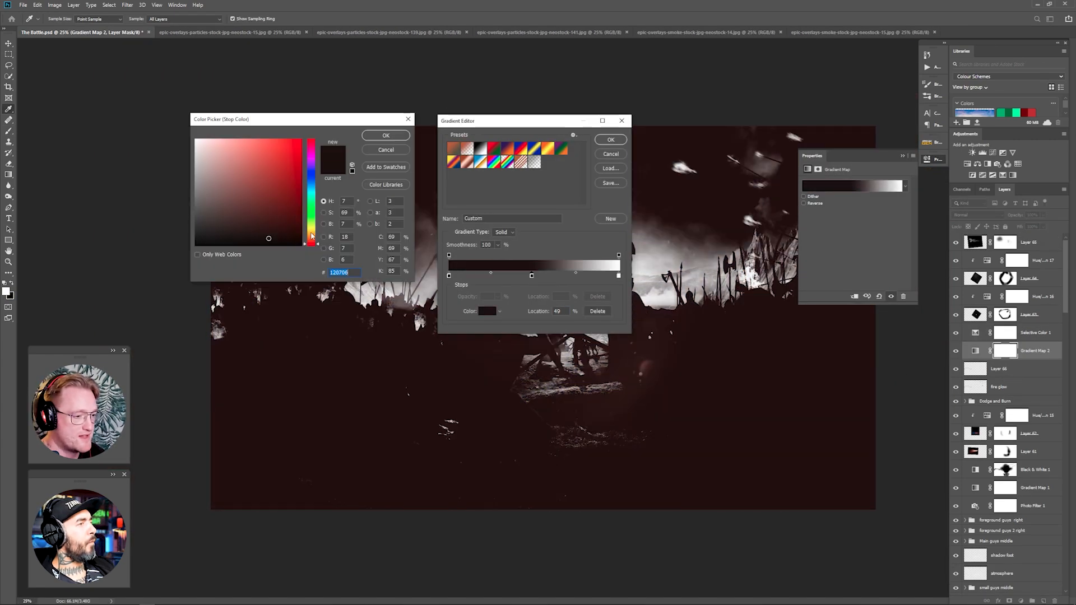
click(386, 136)
double_click(619, 275)
click(312, 234)
key(Return)
key(Return)
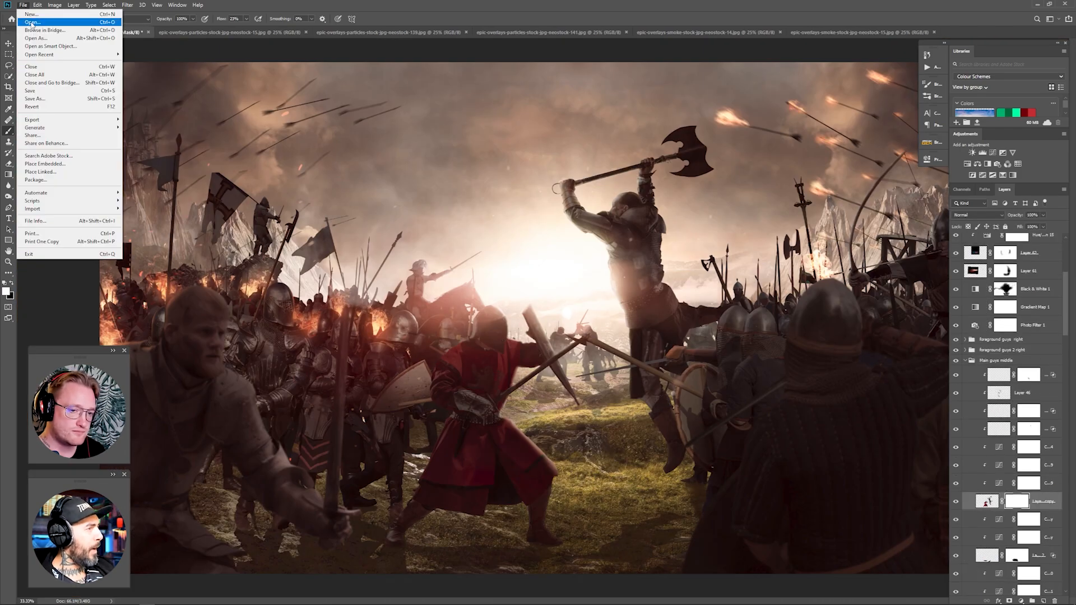
Composite the orange light leak stock image over the battle scene in Screen mode with reduced opacity and a layer mask.
click(34, 25)
double_click(95, 65)
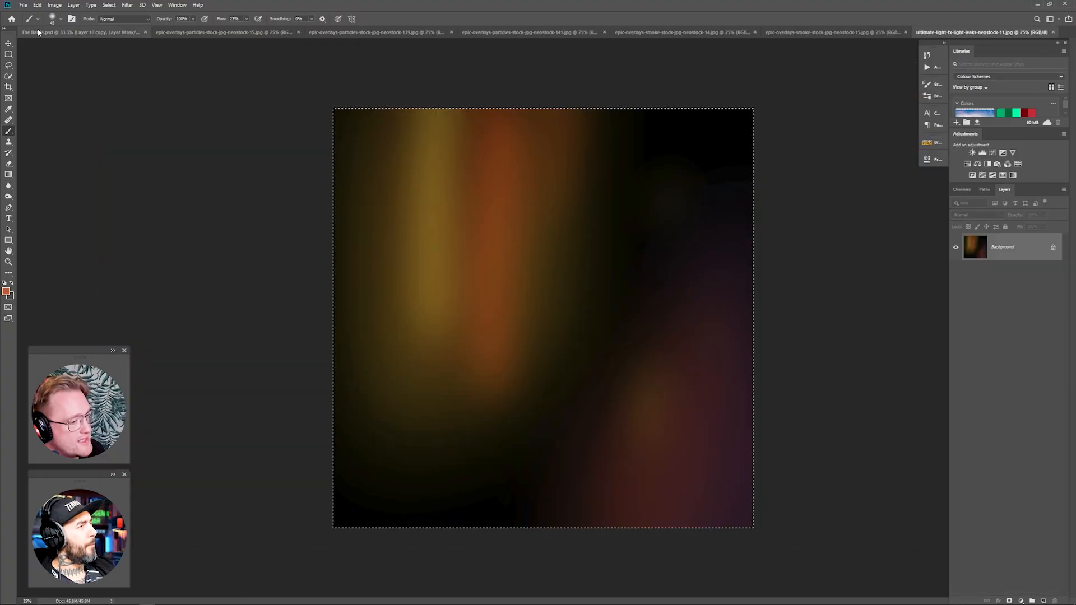
click(37, 32)
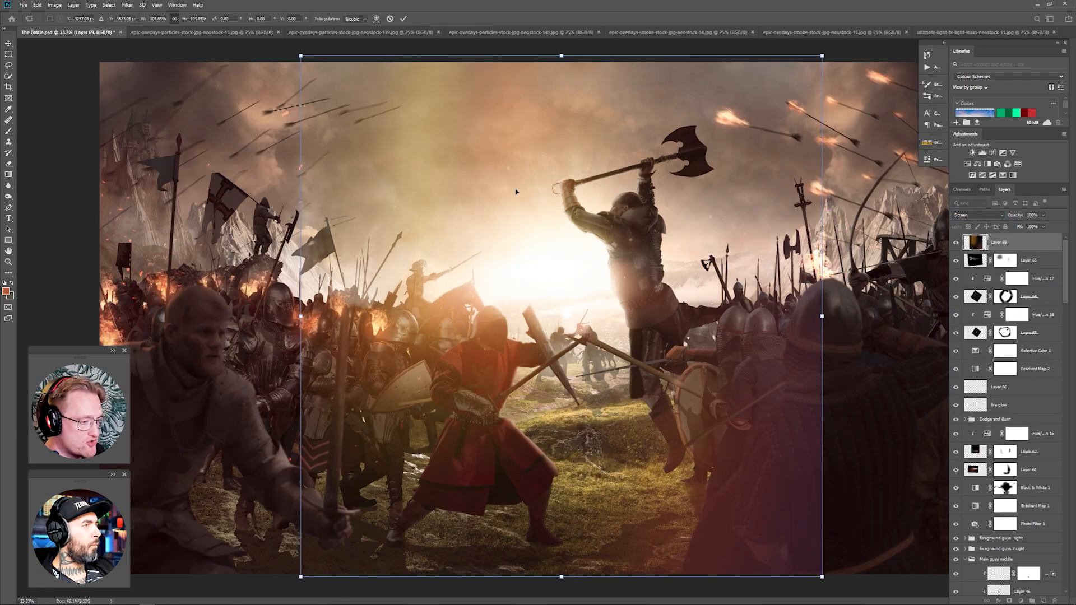
click(1043, 214)
drag(1041, 225, 1019, 236)
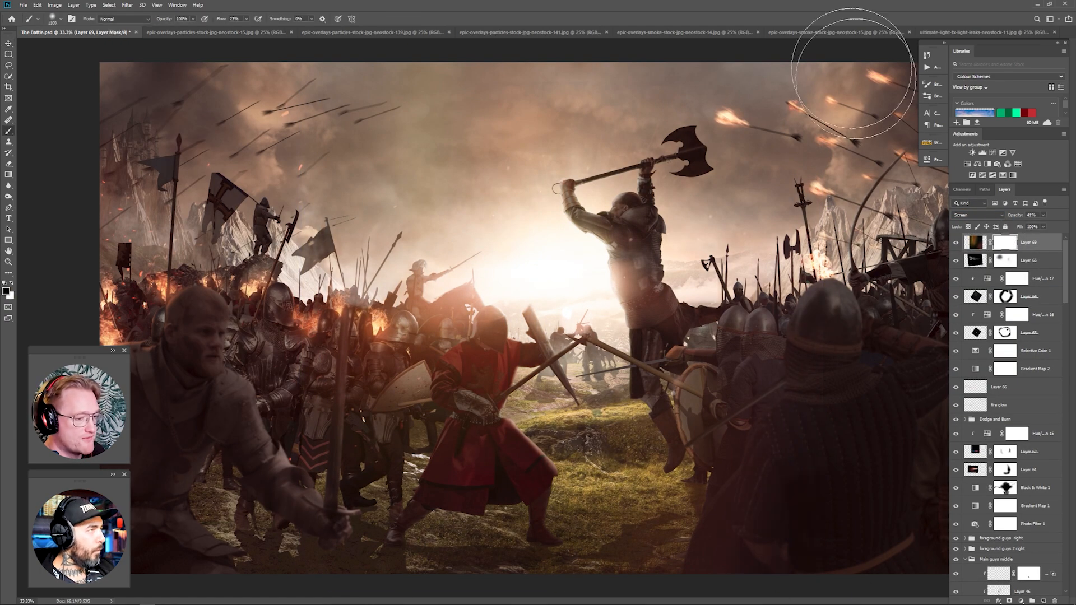
key(ctrl+minus)
click(956, 245)
click(956, 244)
Try tinting the light leak with a clipped, colorized Hue/Saturation adjustment, and delete the adjustment.
click(967, 164)
click(854, 296)
click(846, 259)
drag(805, 216, 815, 217)
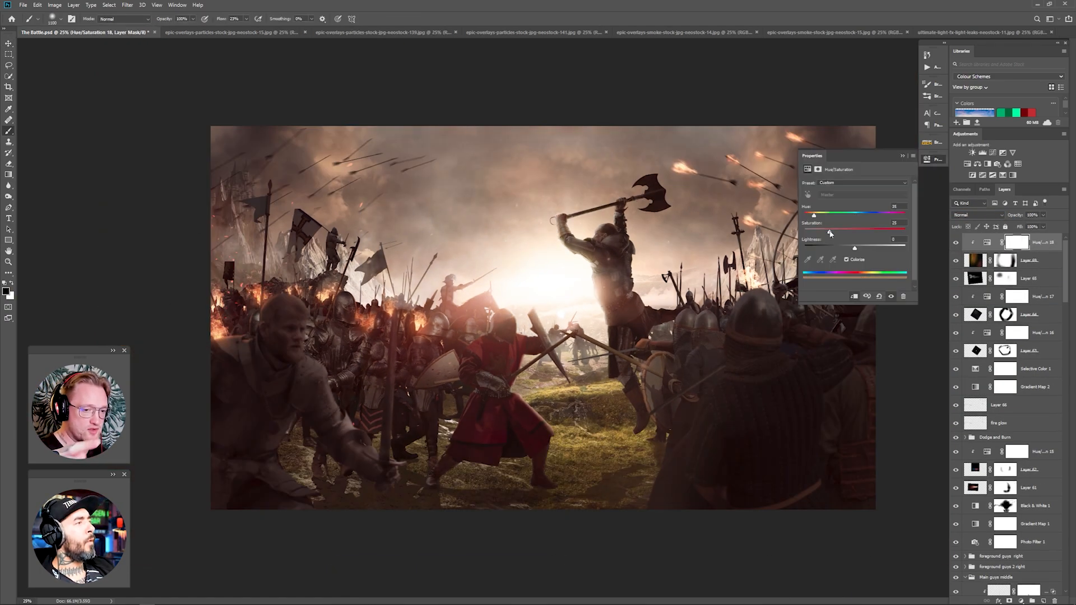
key(Delete)
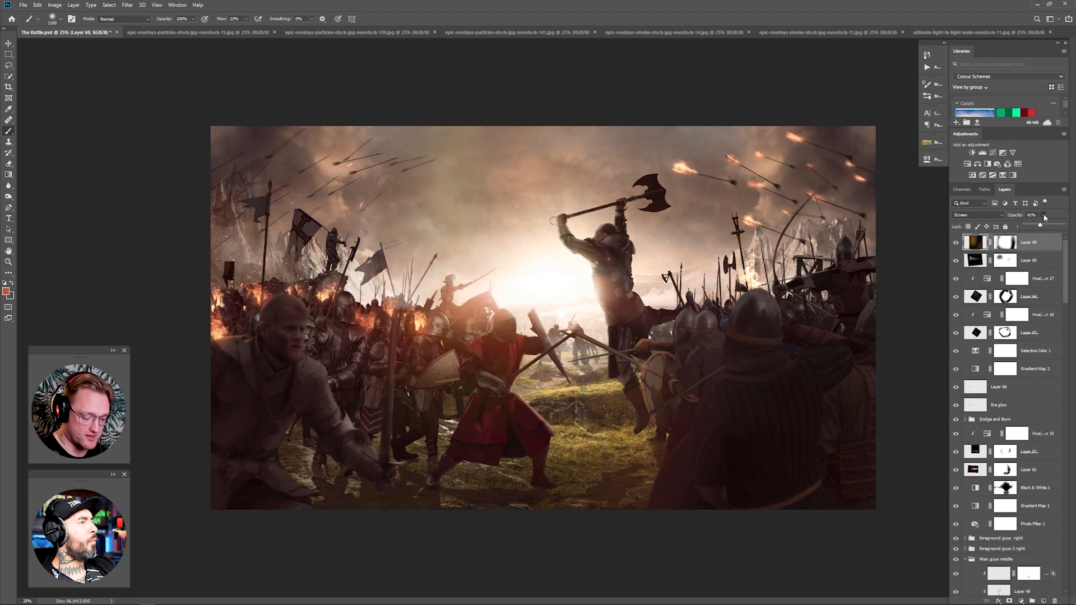
Stamp all visible layers, apply the Color Efex Pro 4 Bleach Bypass filter, and adjust the filtered layer's blend mode and opacity.
key(ctrl+alt+shift+e)
click(127, 5)
click(255, 203)
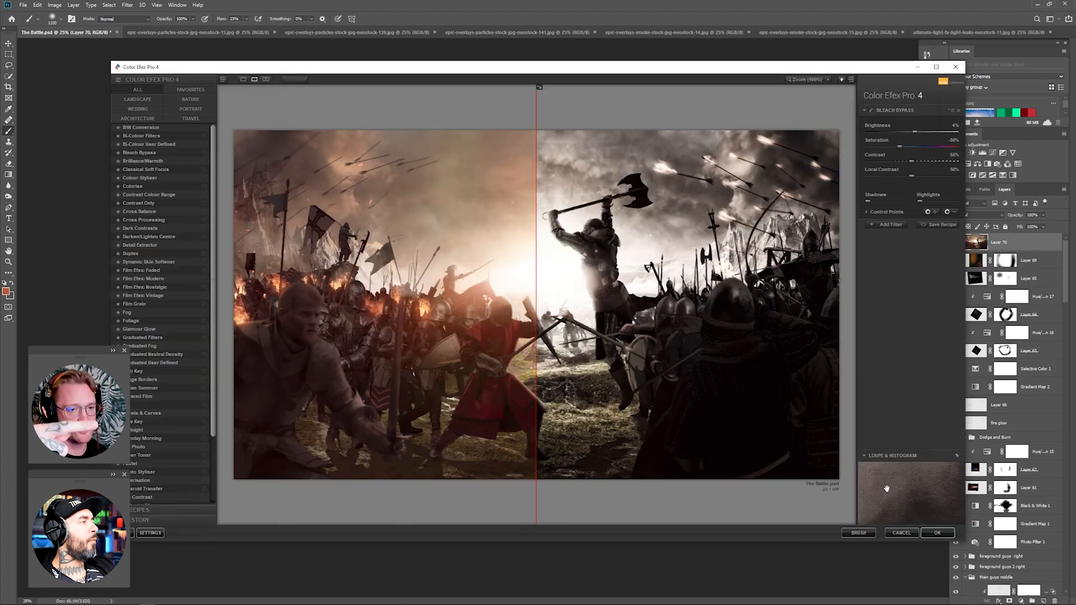
click(942, 534)
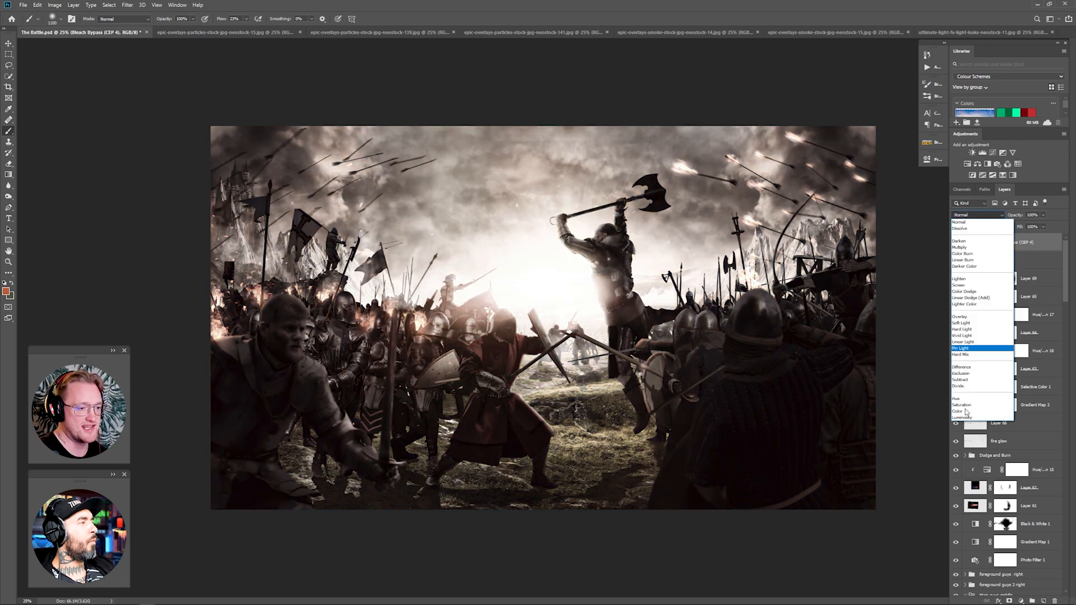
click(965, 408)
drag(1043, 215, 1013, 226)
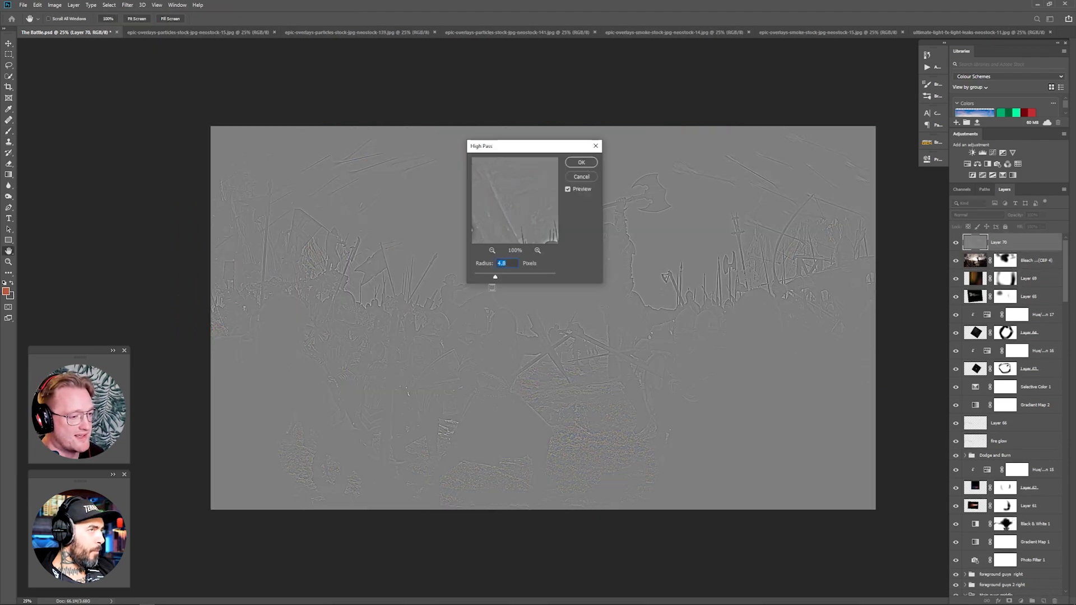
Apply High Pass with a 4.8-pixel radius to the top merged layer and blend it as Overlay at 80% opacity.
key(Return)
click(978, 214)
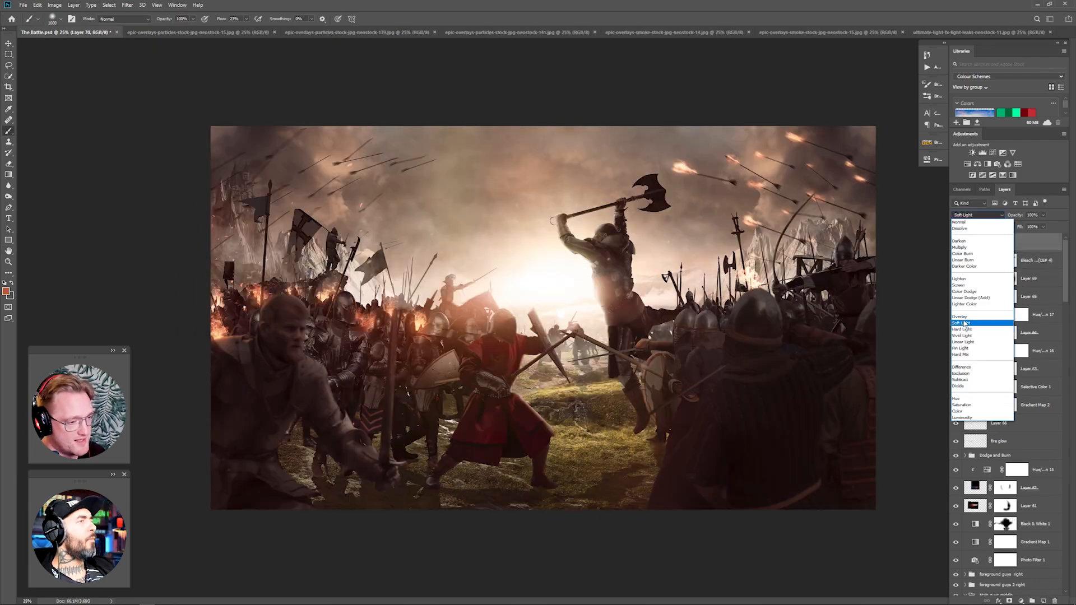
click(960, 317)
click(969, 216)
click(969, 216)
drag(1042, 215, 1044, 228)
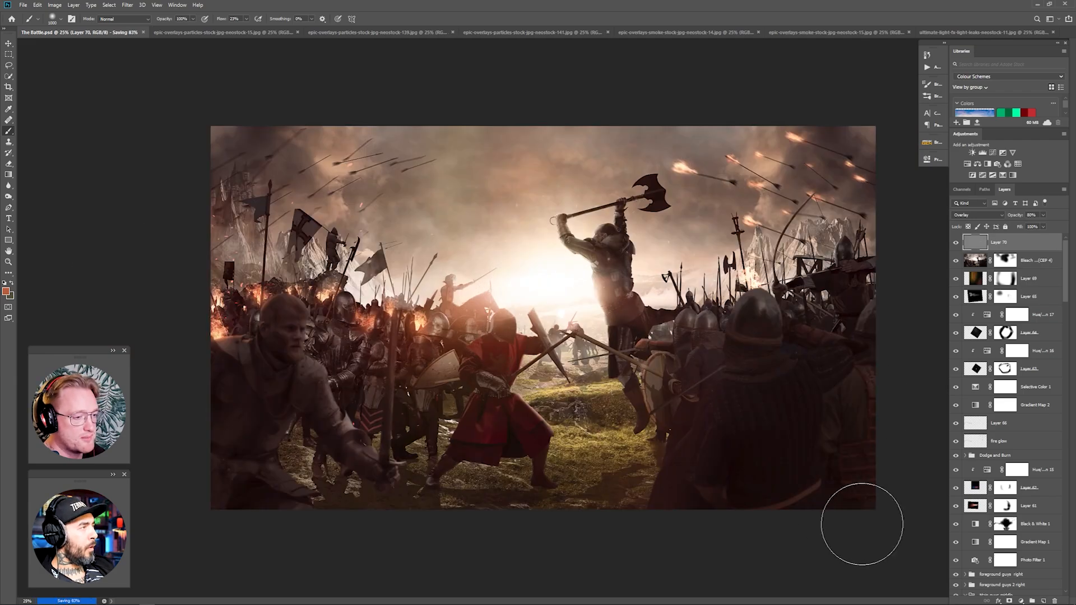